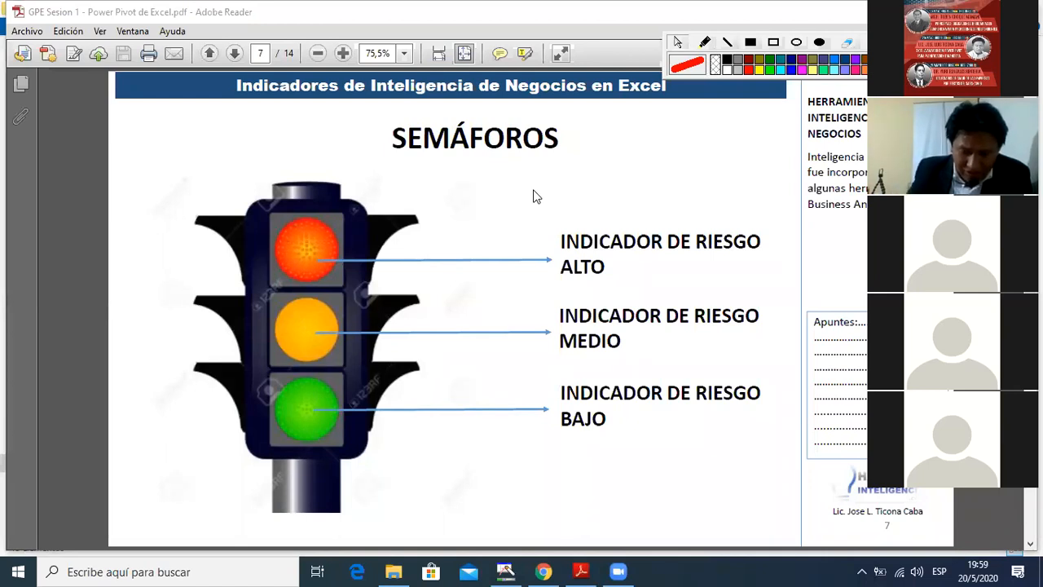
Step: Read through the business intelligence indicator slides from page 7 to page 10 of the PDF
click(592, 196)
key(Right)
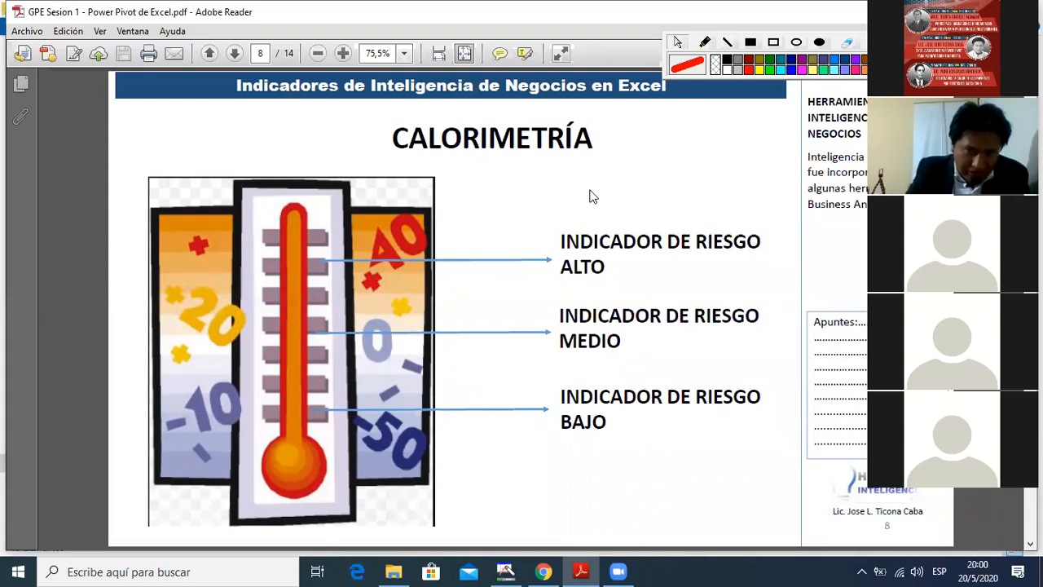
key(Right)
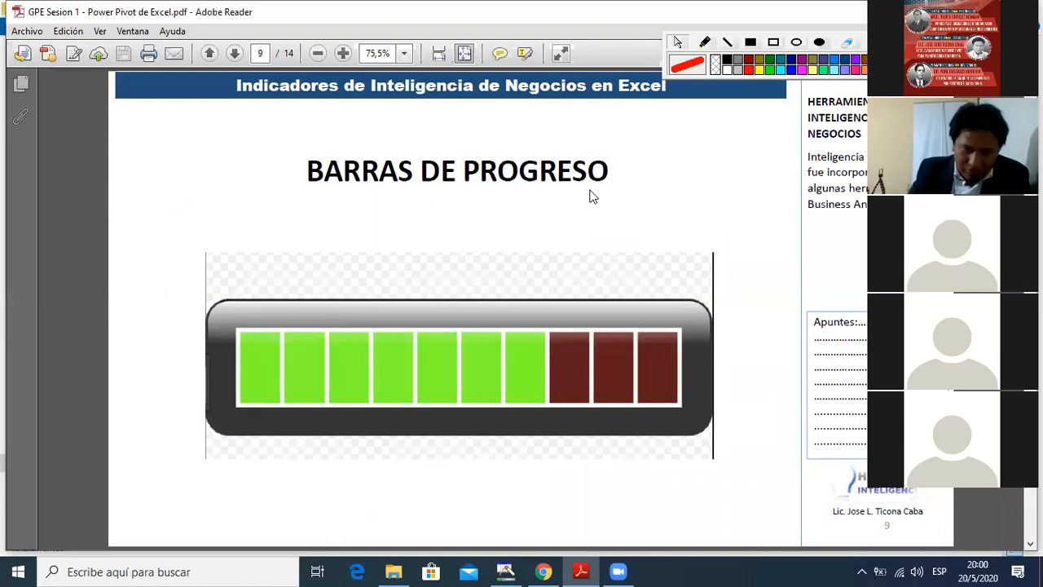
key(Right)
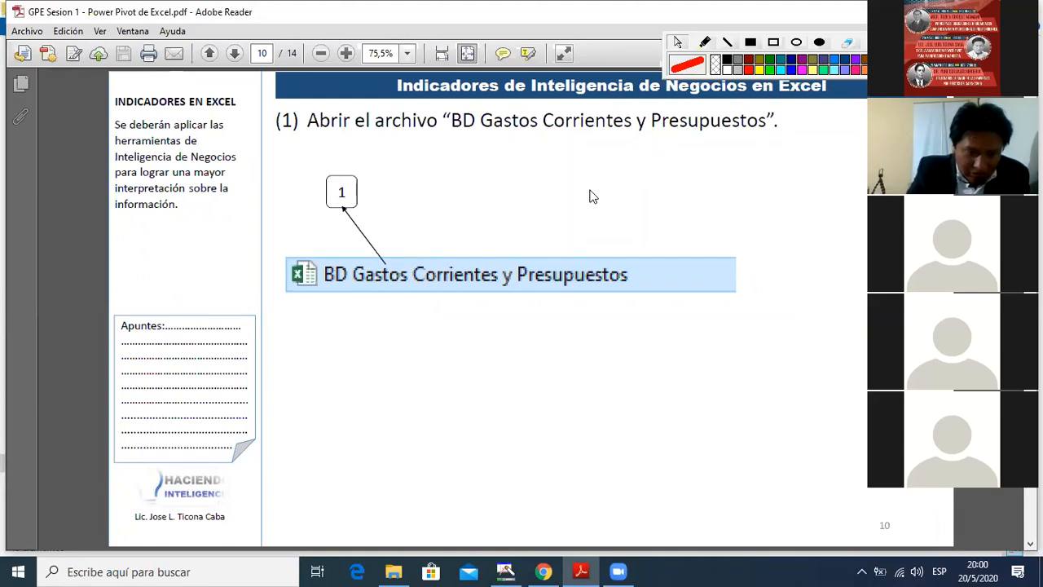
Step: Show the desktop and move the Excel 2013 shortcut just below the Flujograma del Proceso file
key(super+d)
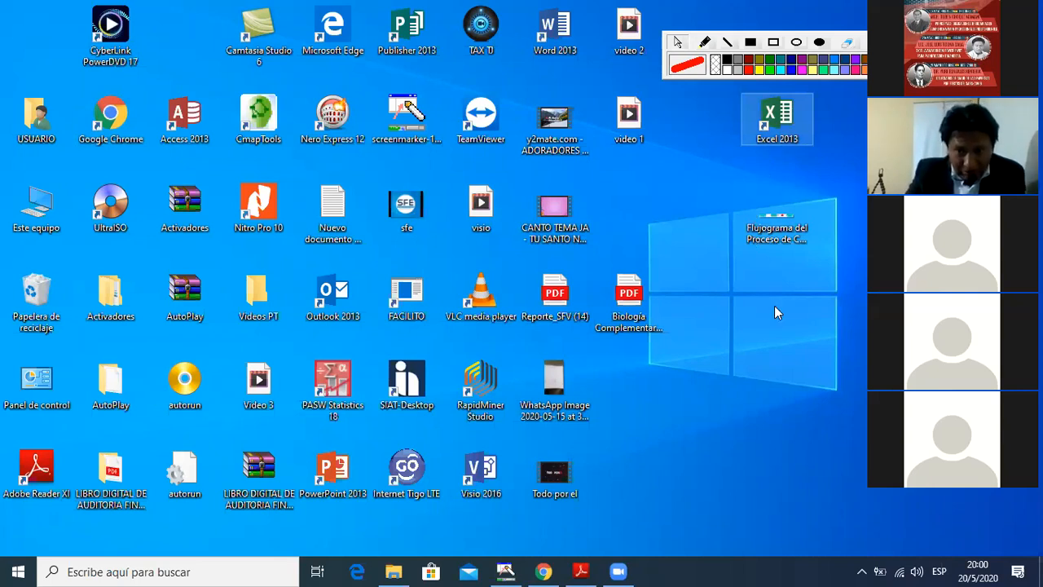
drag(777, 123, 774, 305)
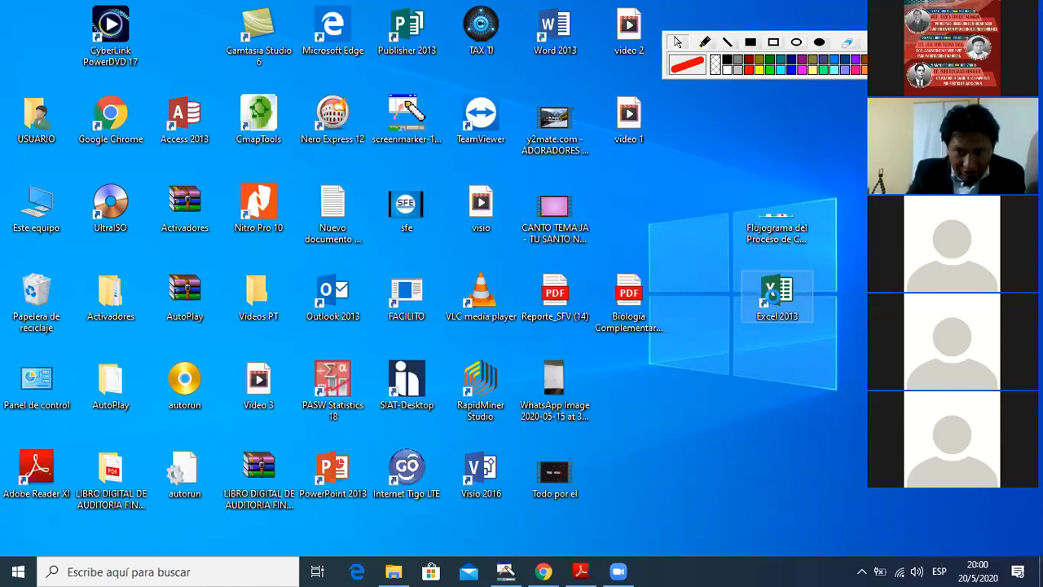
right_click(775, 298)
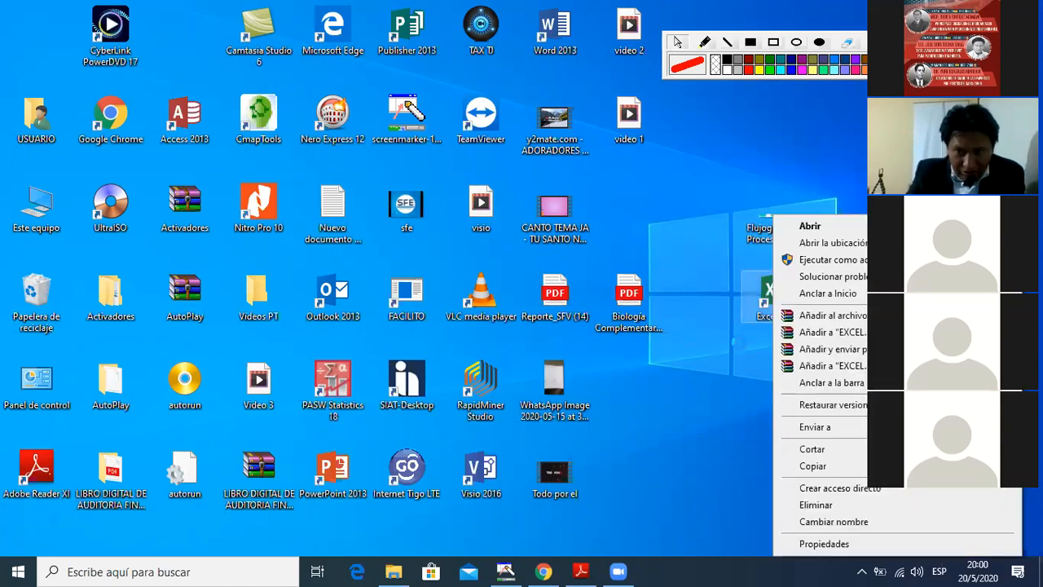
click(156, 571)
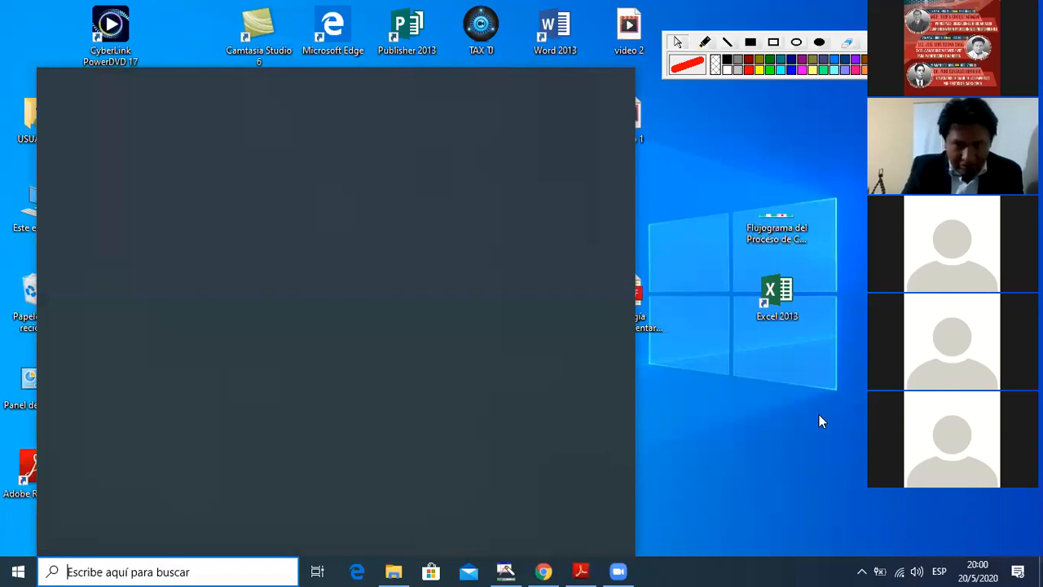
text(e)
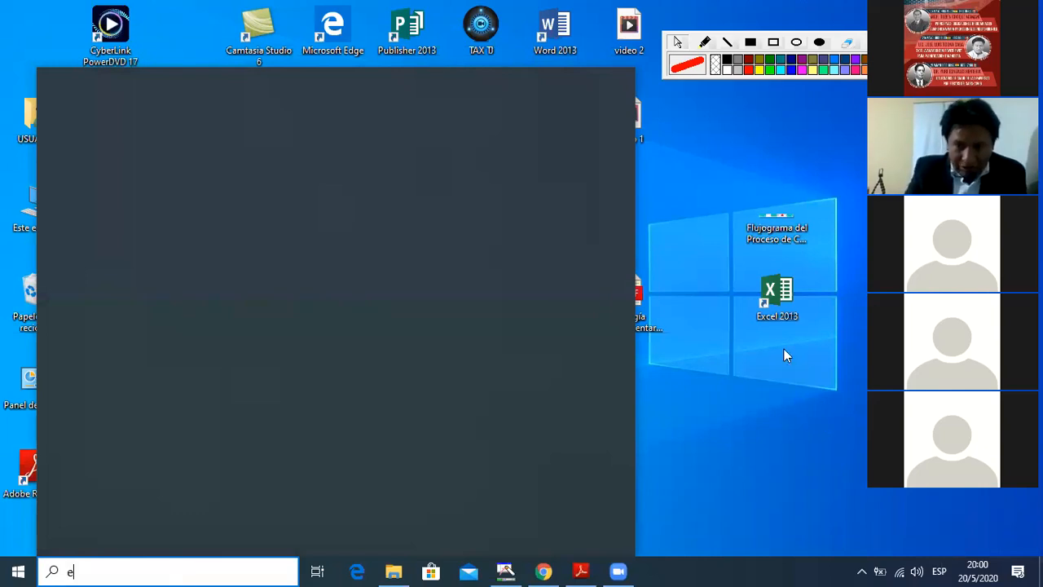
text(xcel)
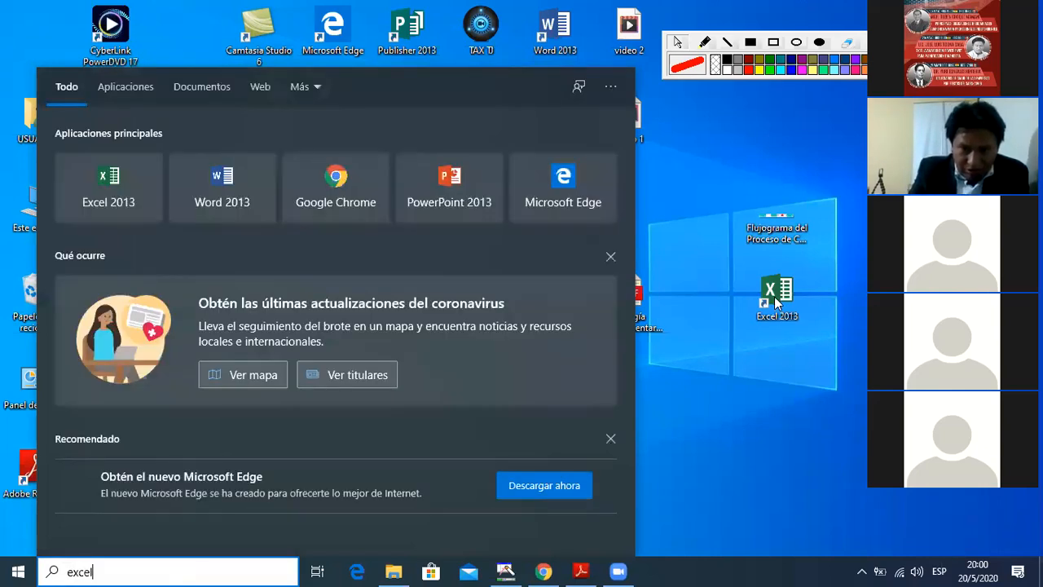
Step: Launch Excel 2013 from its desktop shortcut and create a blank workbook
right_click(774, 299)
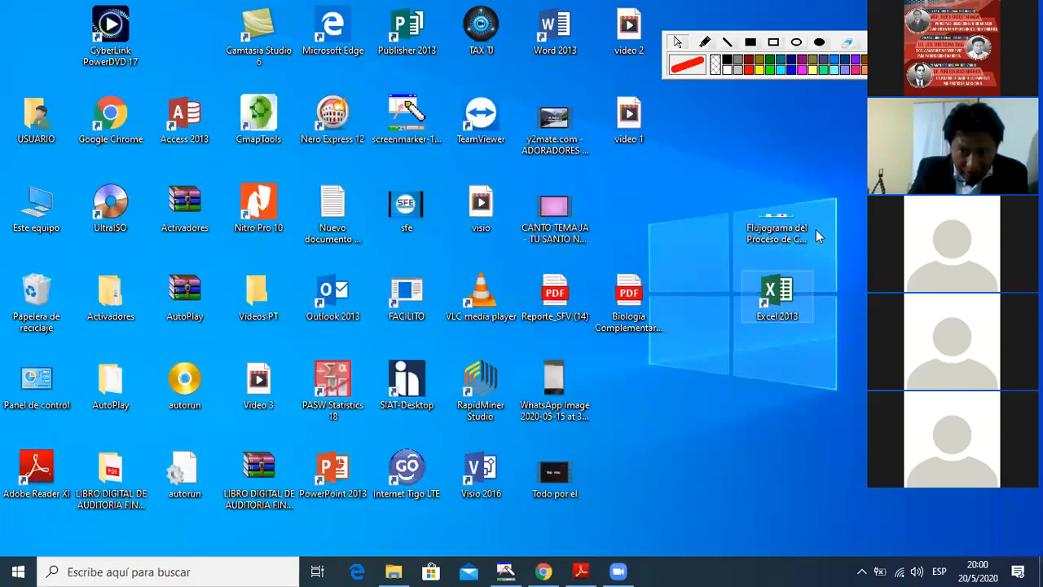
click(815, 228)
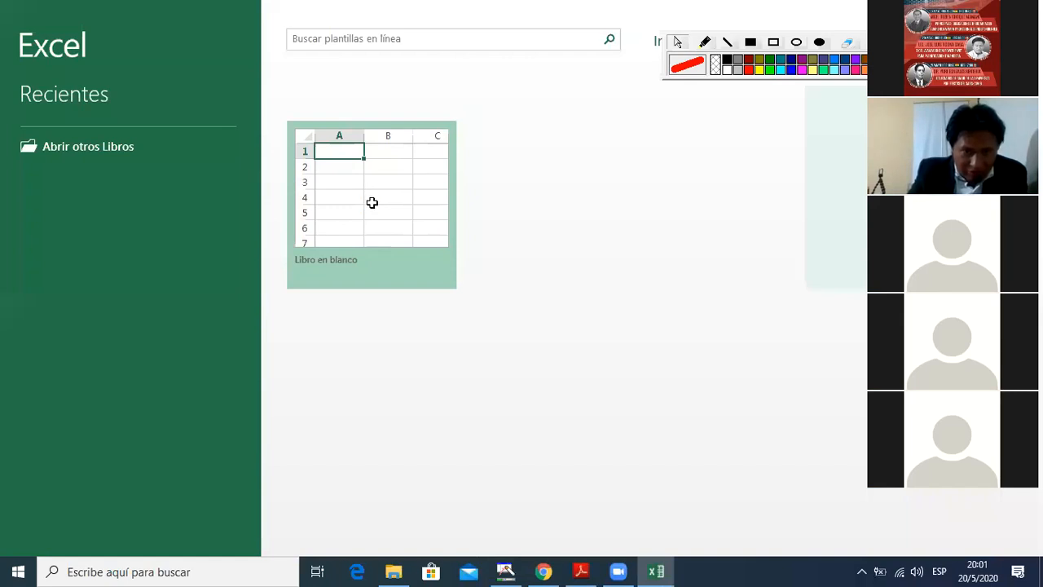
click(298, 209)
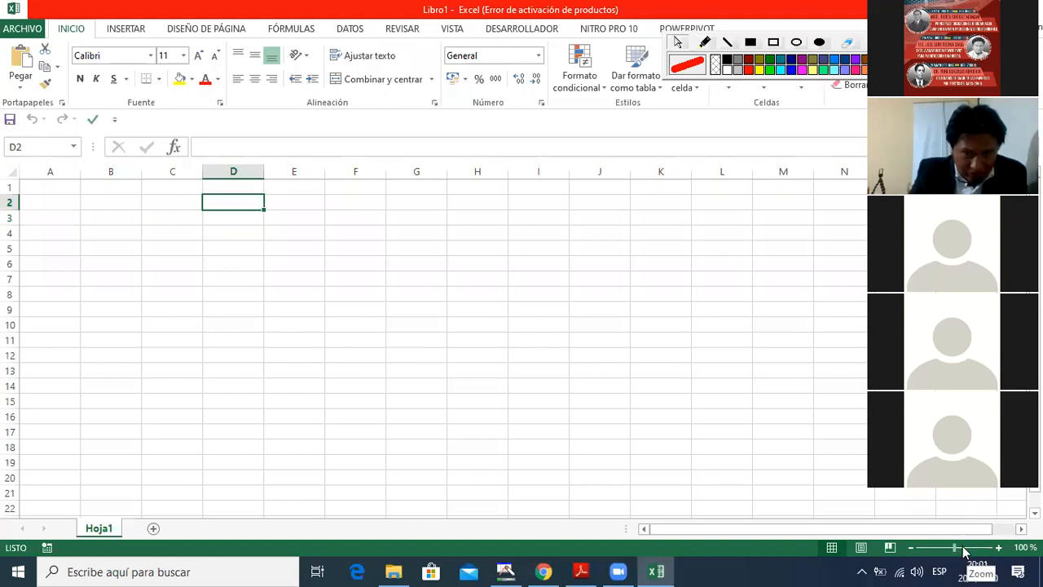
Step: Enter 10% in cell B2 and 20% in cell B3
click(963, 548)
drag(964, 550, 969, 549)
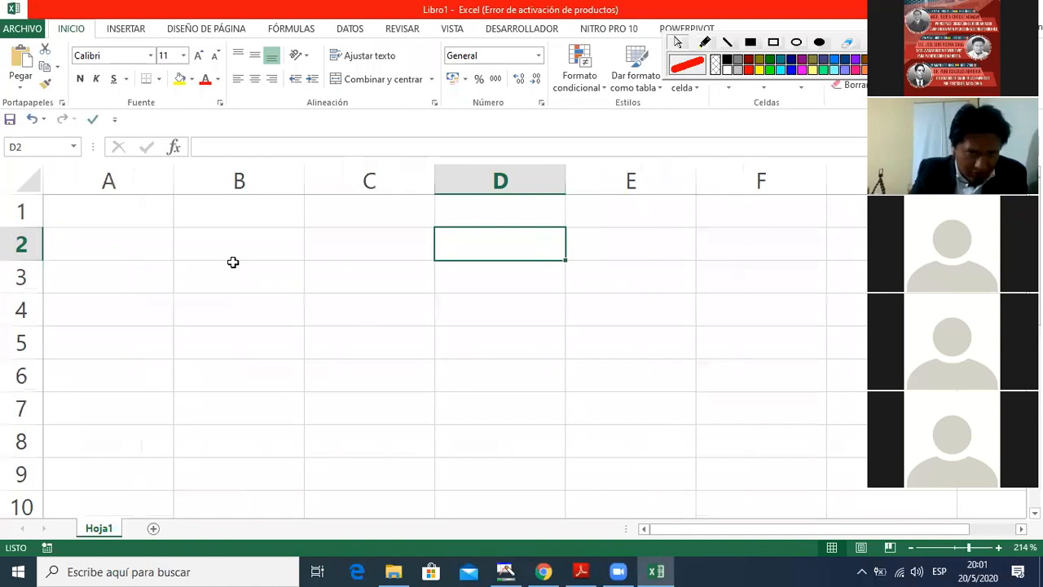
click(226, 254)
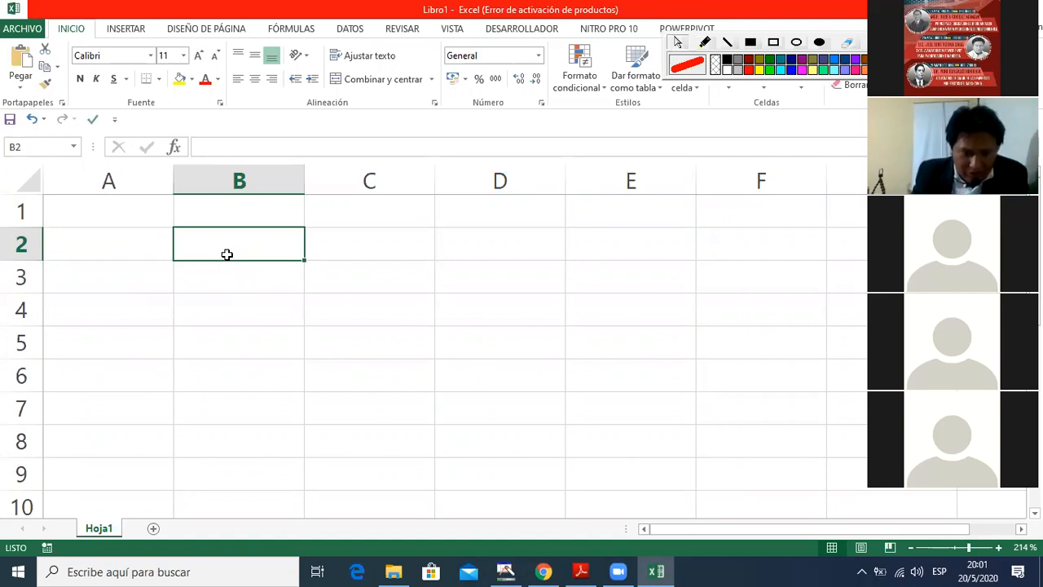
click(988, 548)
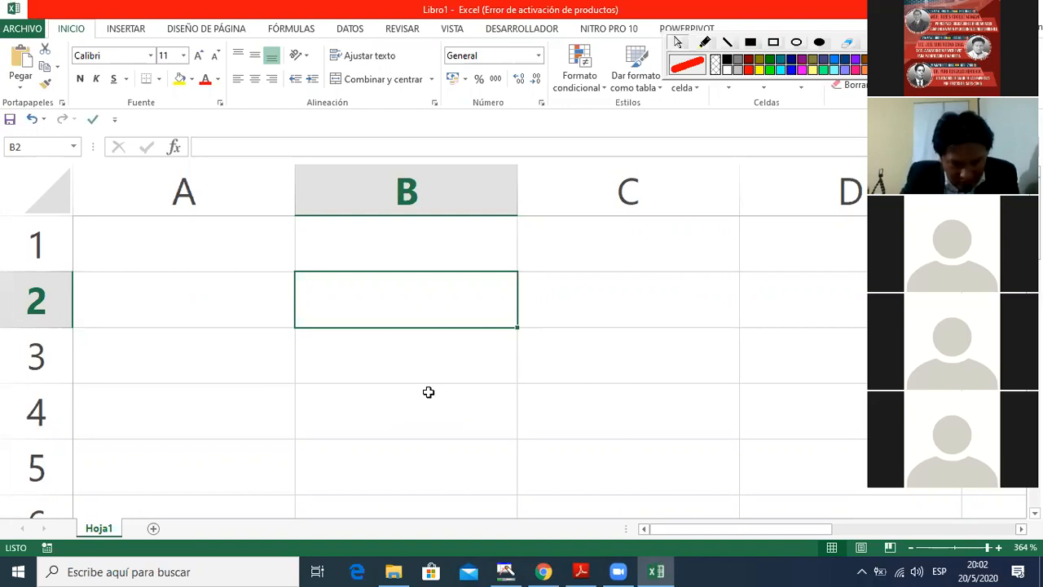
text(10)
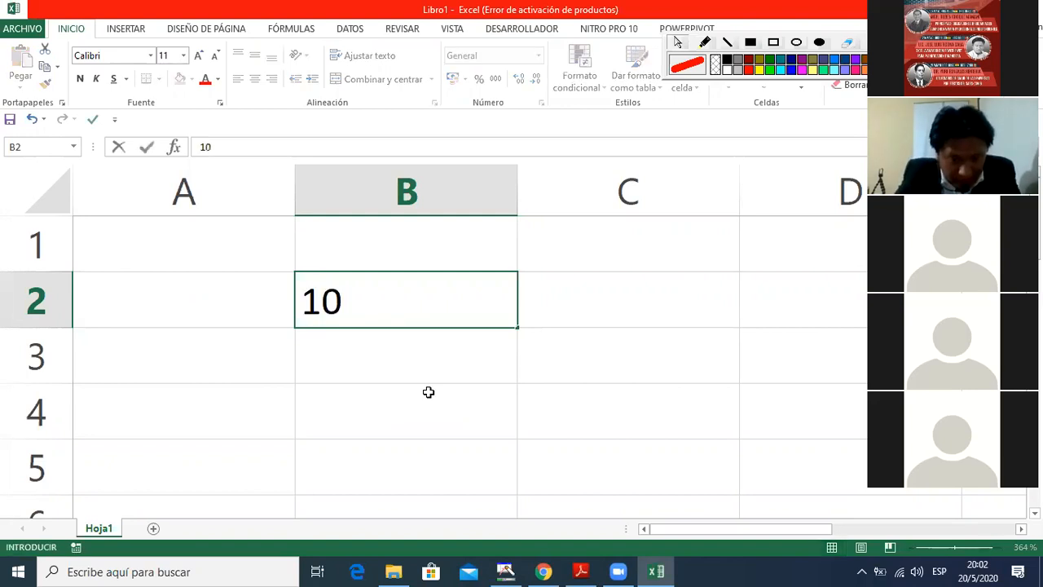
text(%)
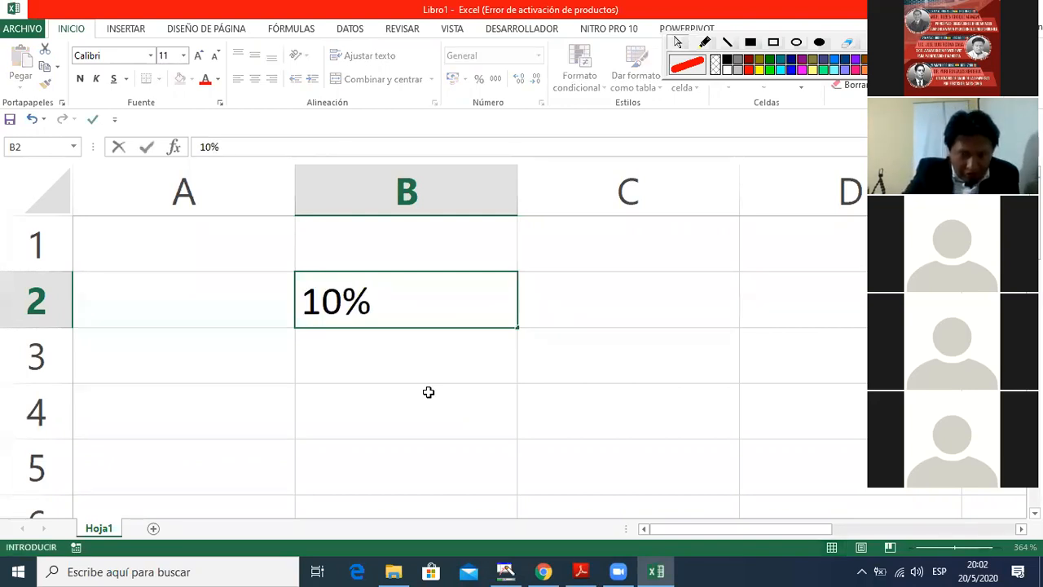
key(Return)
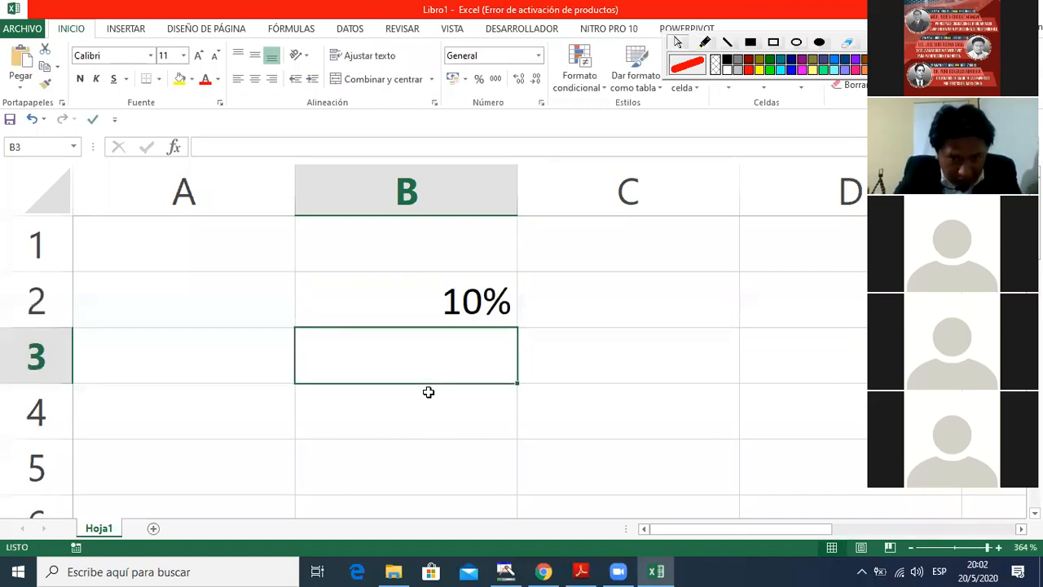
text(2)
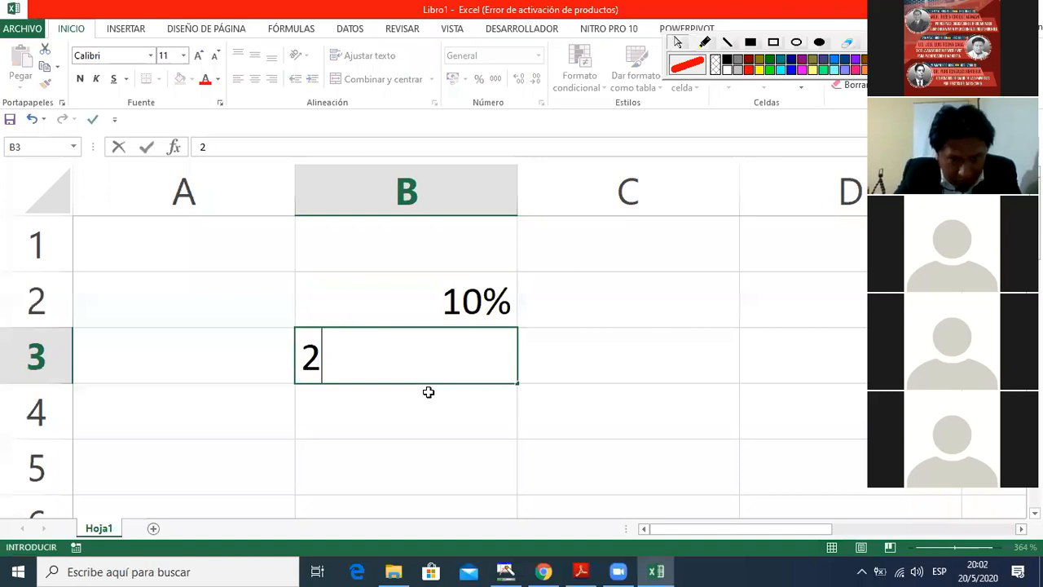
text(0%)
key(Return)
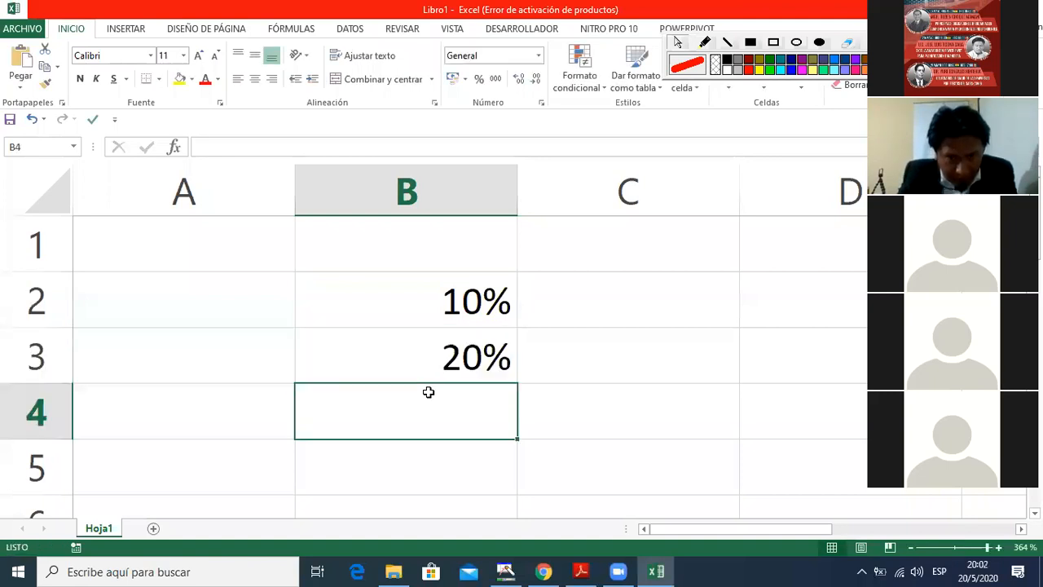
Step: Enter 50% in cell B4, directly beneath the 20% value
key(Up)
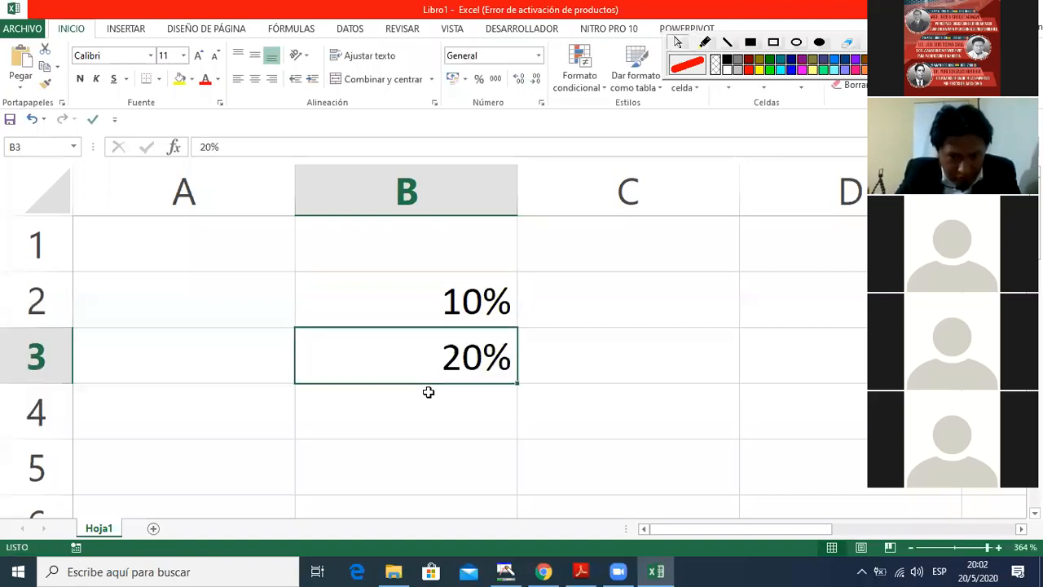
click(429, 392)
text(70)
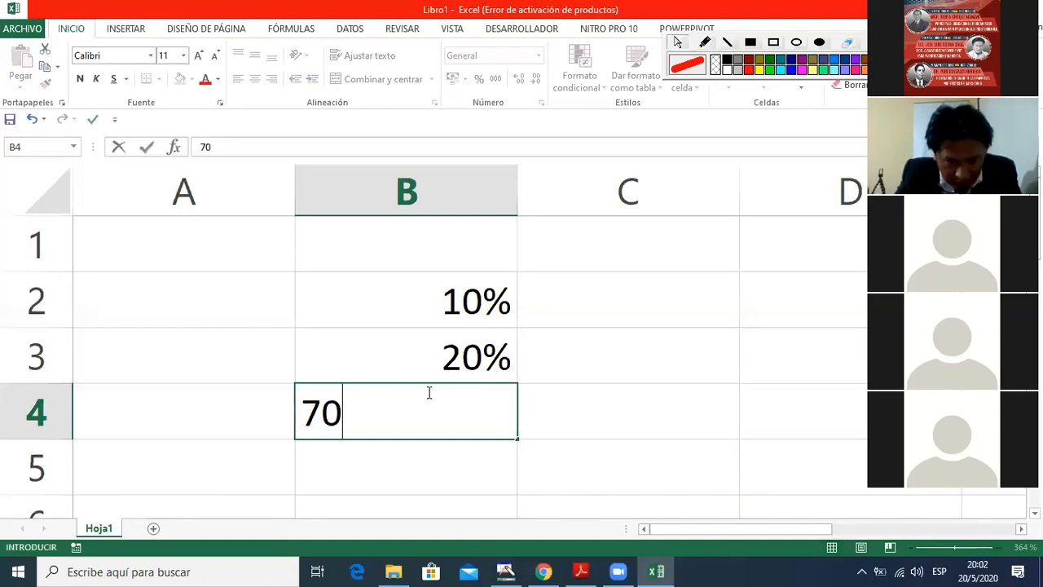
text(%)
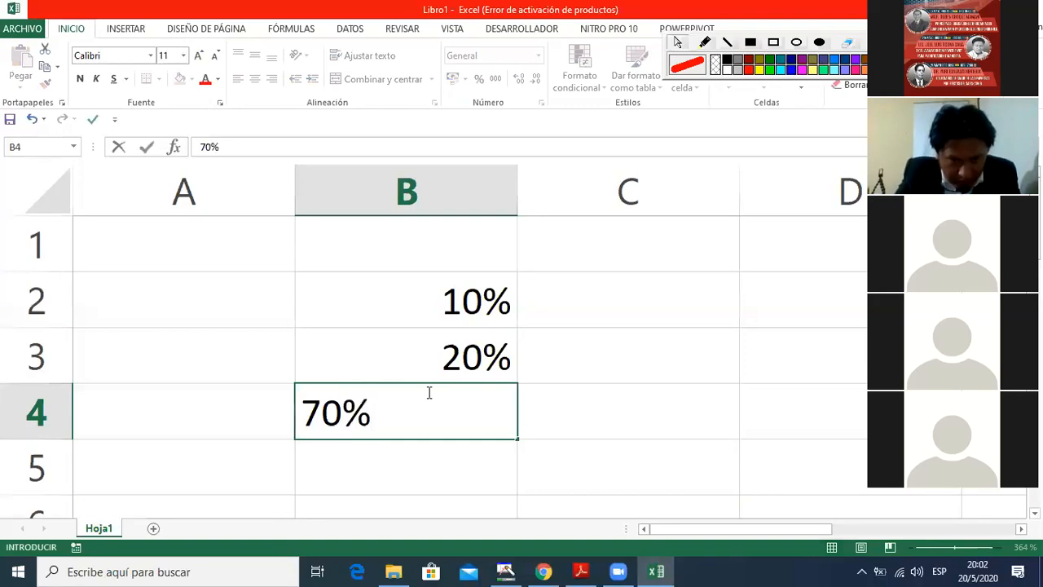
key(BackSpace)
key(BackSpace)
key(BackSpace)
text(50)
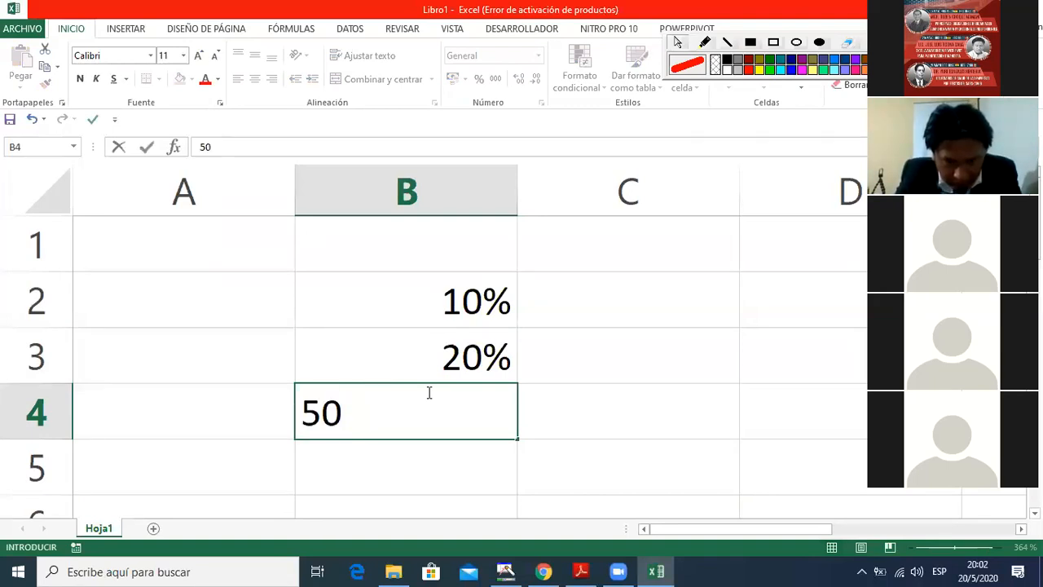
text(%)
key(Return)
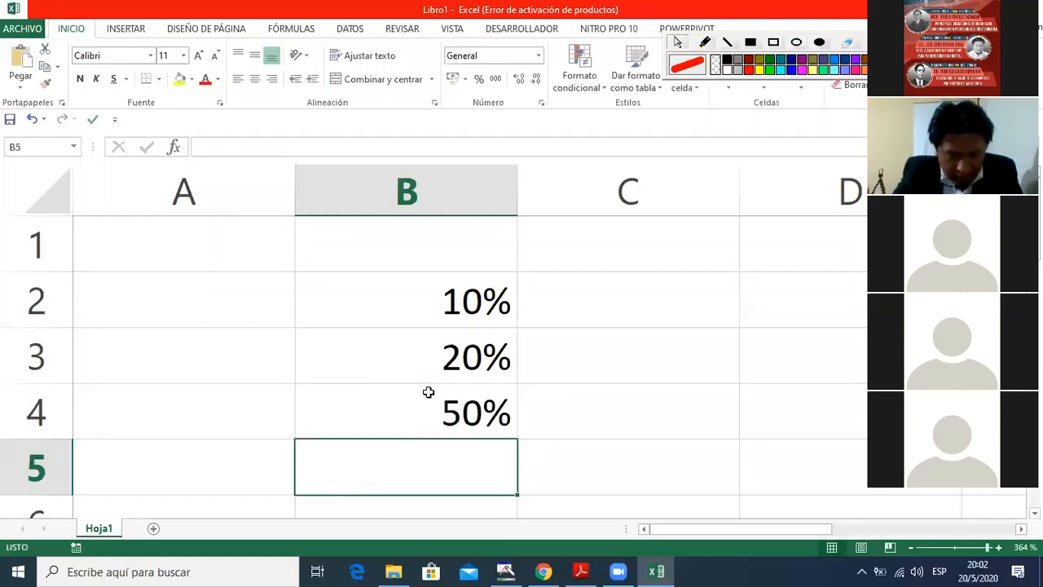
Step: Continue the percentage list with 70% in cell B5 and 99% in cell B6
text(70%)
key(Return)
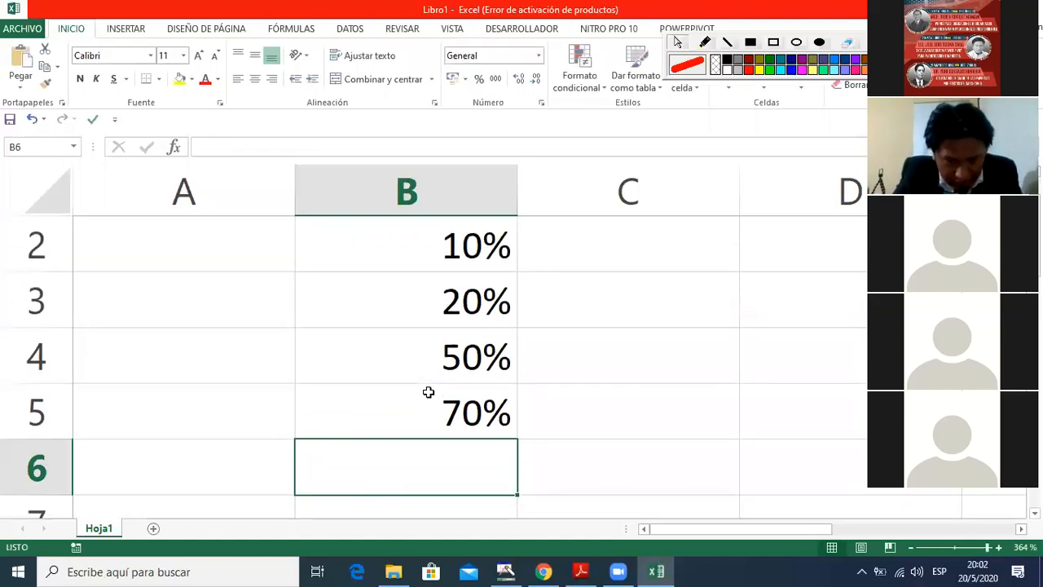
text(99%)
key(Return)
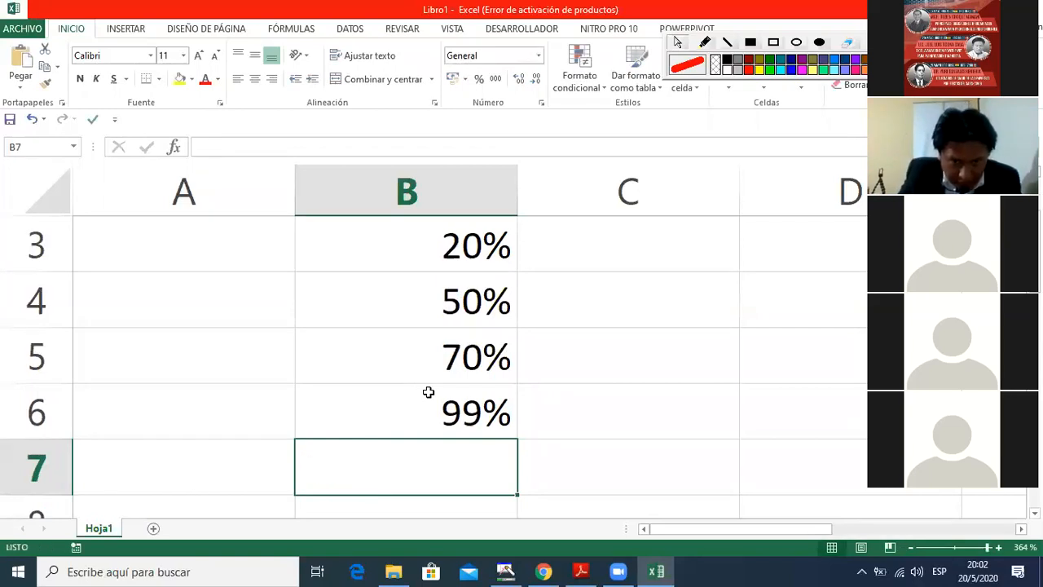
Step: Select the range of percentages from B2 to B6
key(Up)
key(Up)
key(Up)
key(Up)
key(Up)
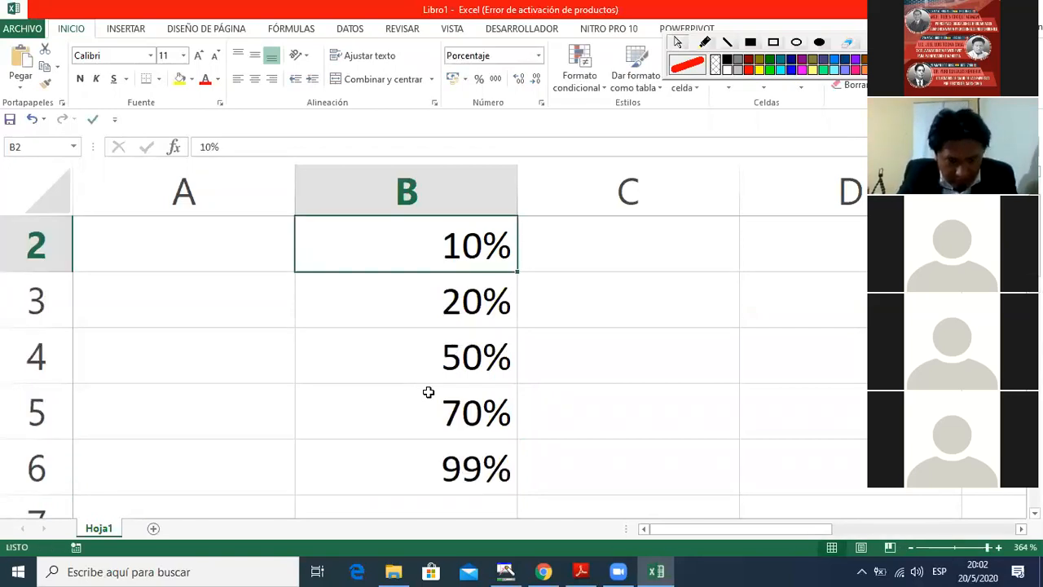
key(shift+Down)
key(shift+Down)
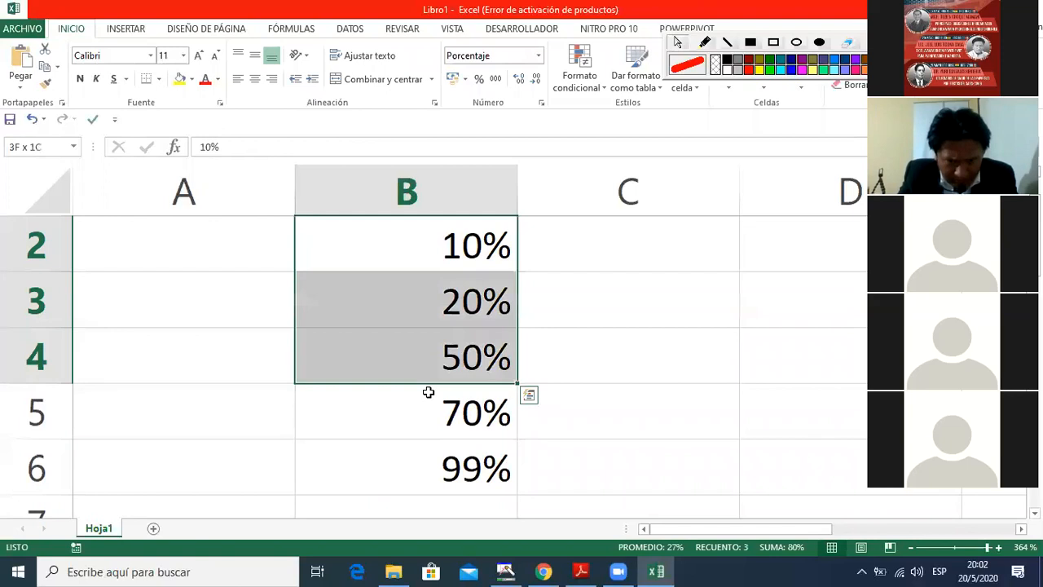
key(shift+Down)
key(shift+Down)
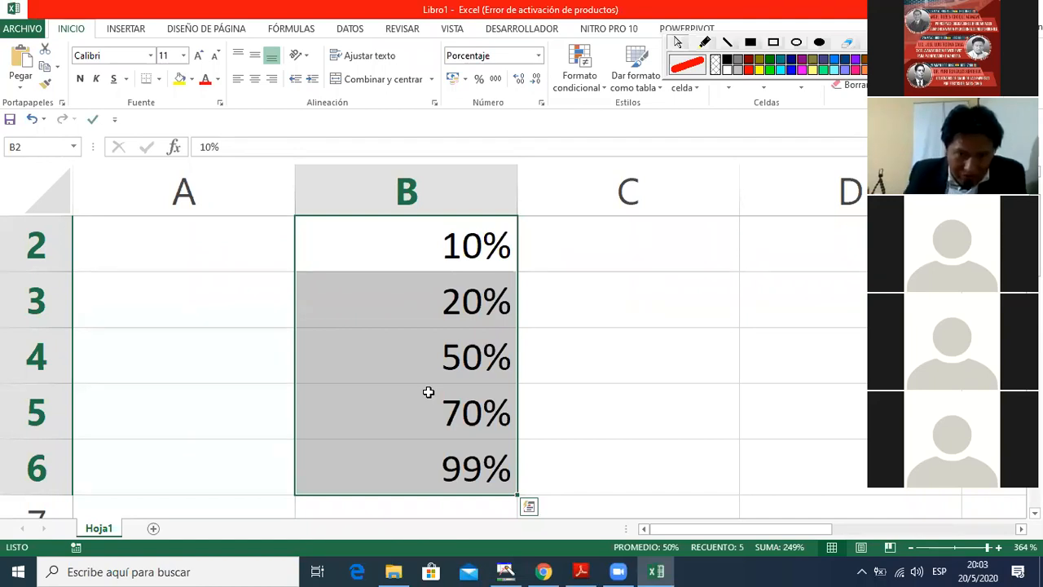
Step: Narrow column B to roughly the width of its percentages, keeping A2 as the active cell
key(Left)
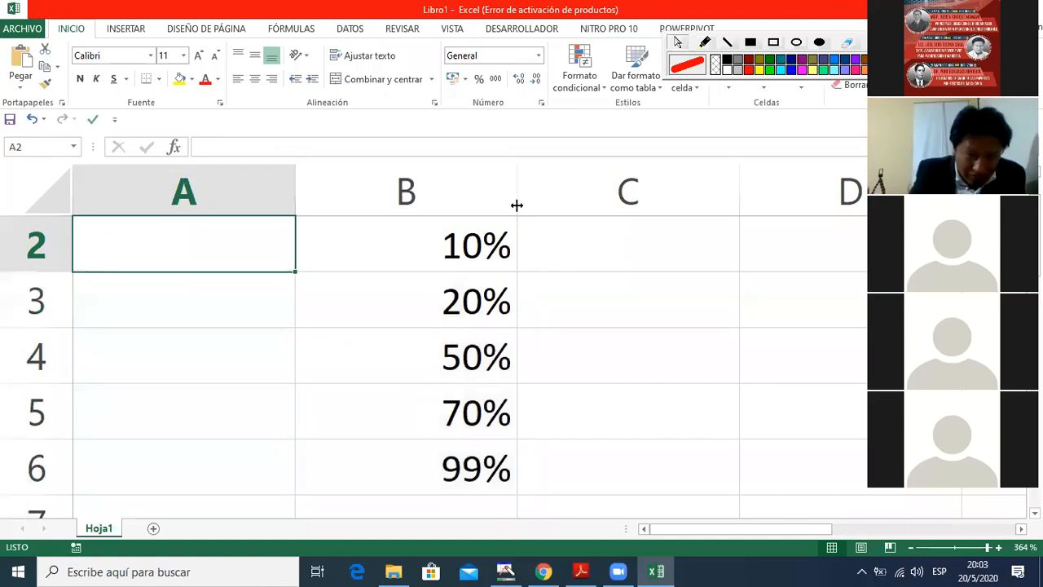
drag(517, 205, 383, 281)
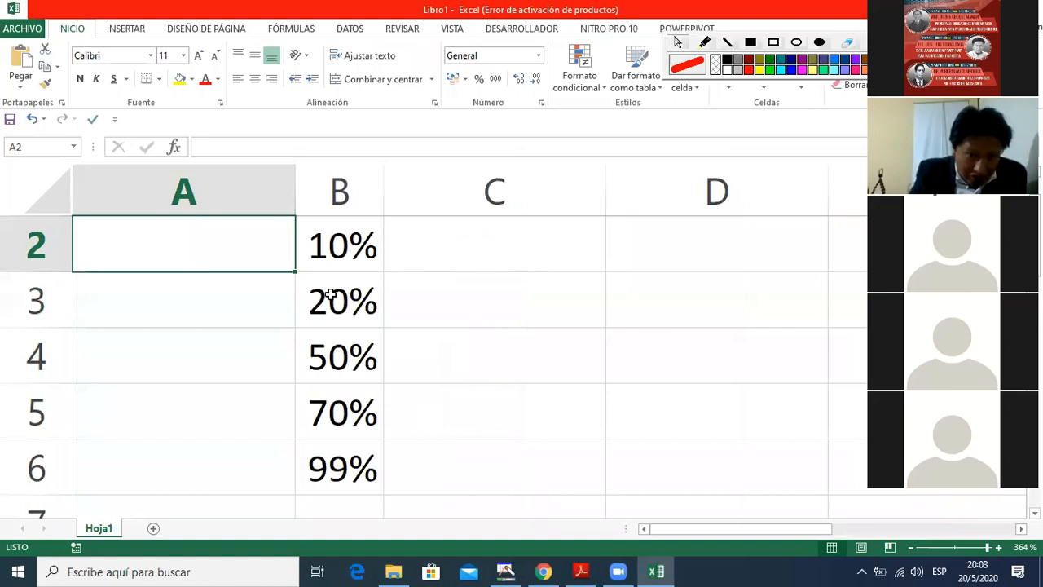
key(Down)
key(Up)
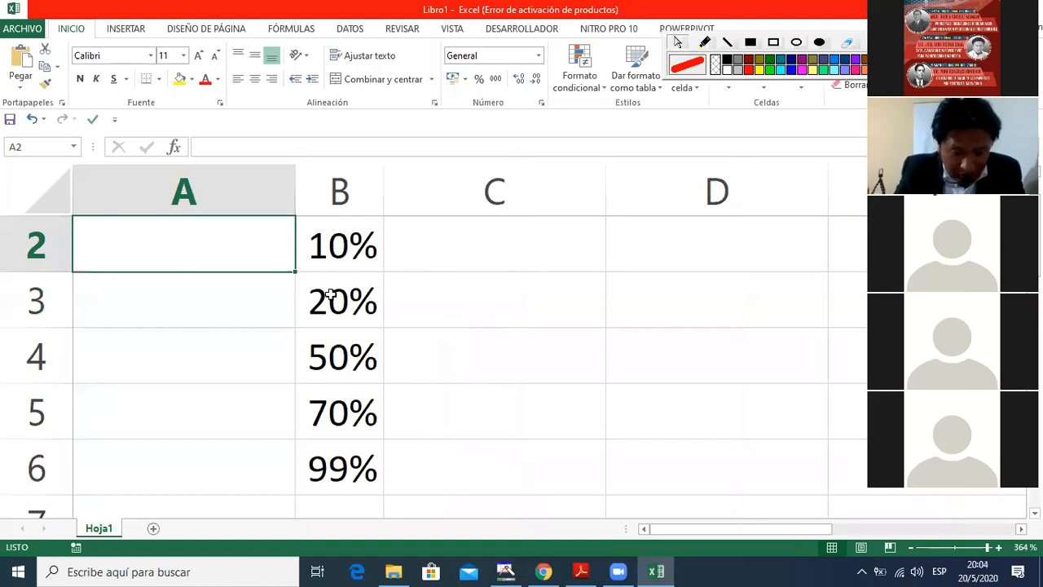
Step: Label the first two percentages by entering Ventas in cell A2 and Compras in cell A3
text(Ver)
key(BackSpace)
text(ntas)
key(Return)
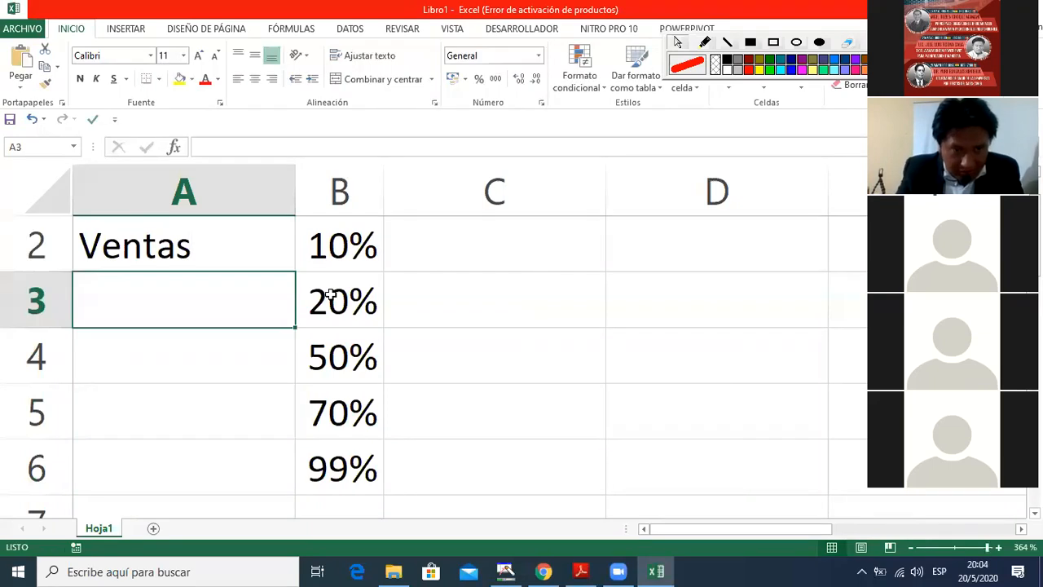
text(Comp)
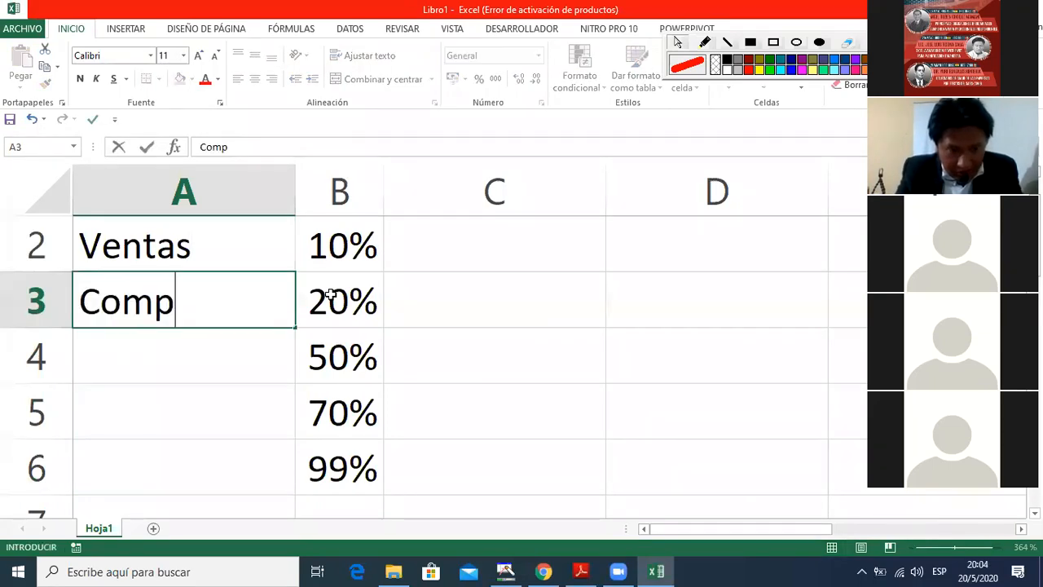
text(ras)
key(Return)
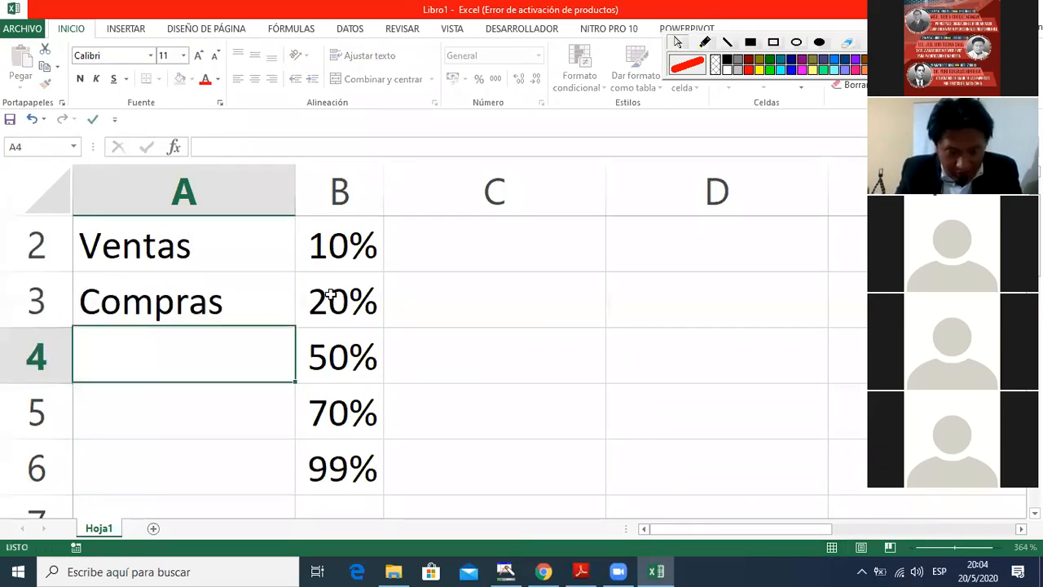
Step: Enter Gastos Varios in cell A4 and widen column A so the whole label fits
text(G)
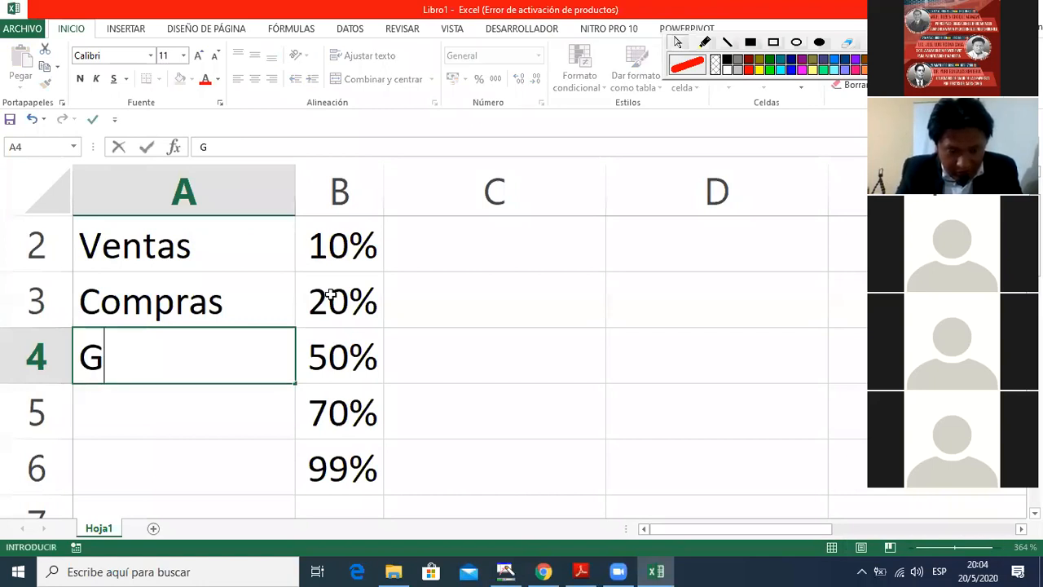
text(astos)
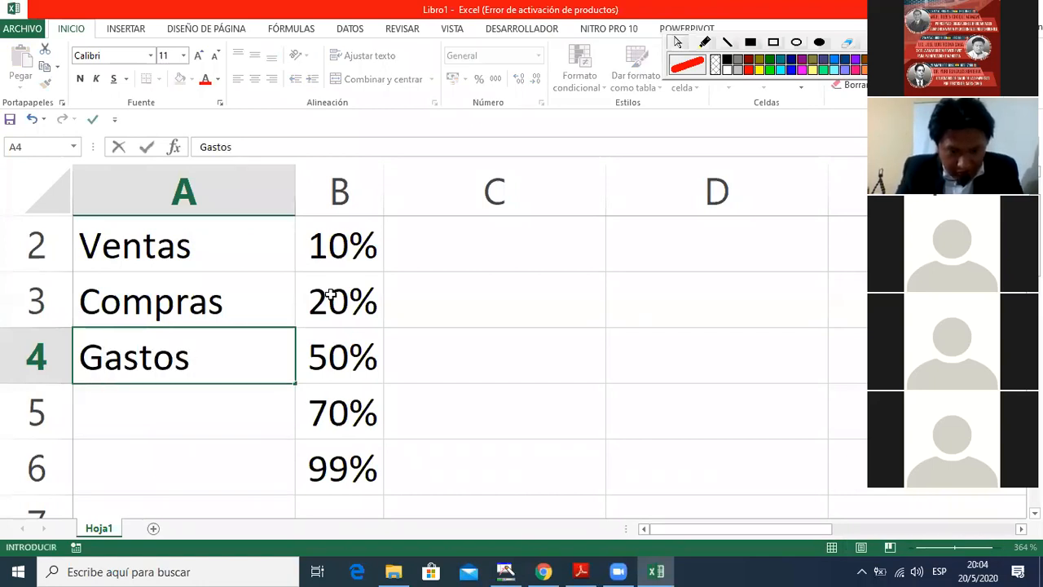
text( Varios)
key(Return)
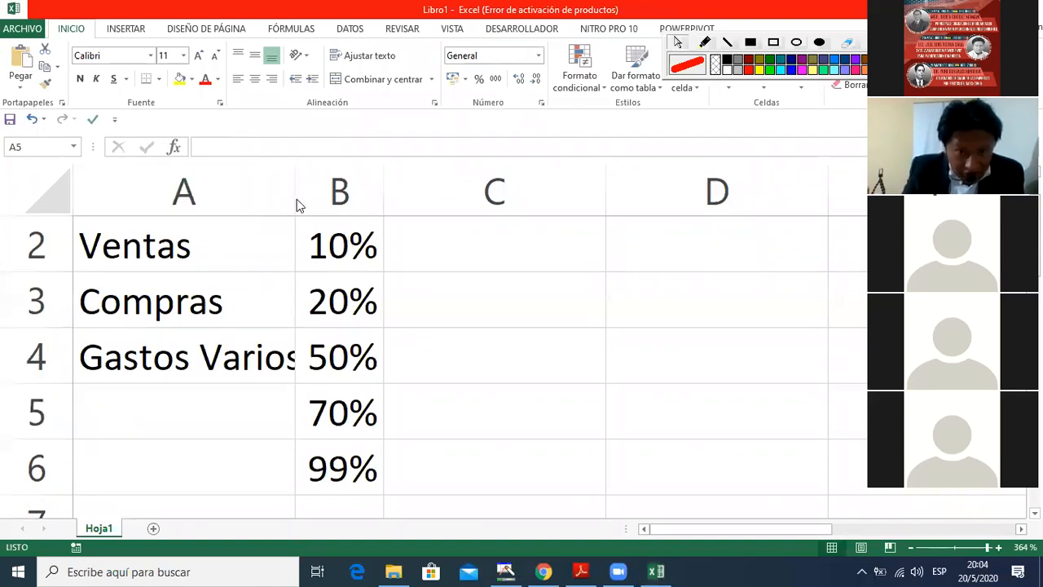
click(254, 321)
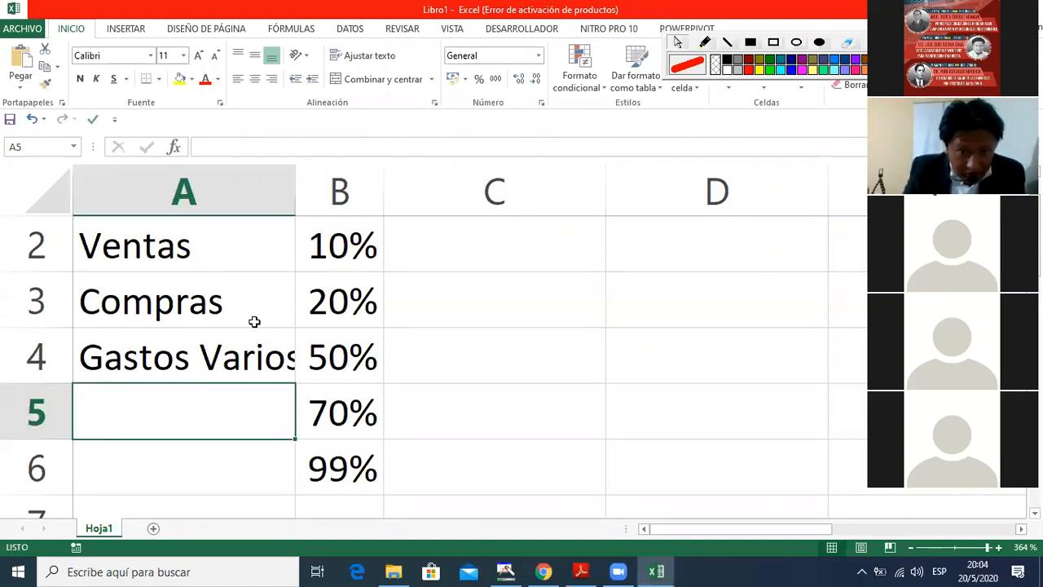
drag(296, 207, 340, 209)
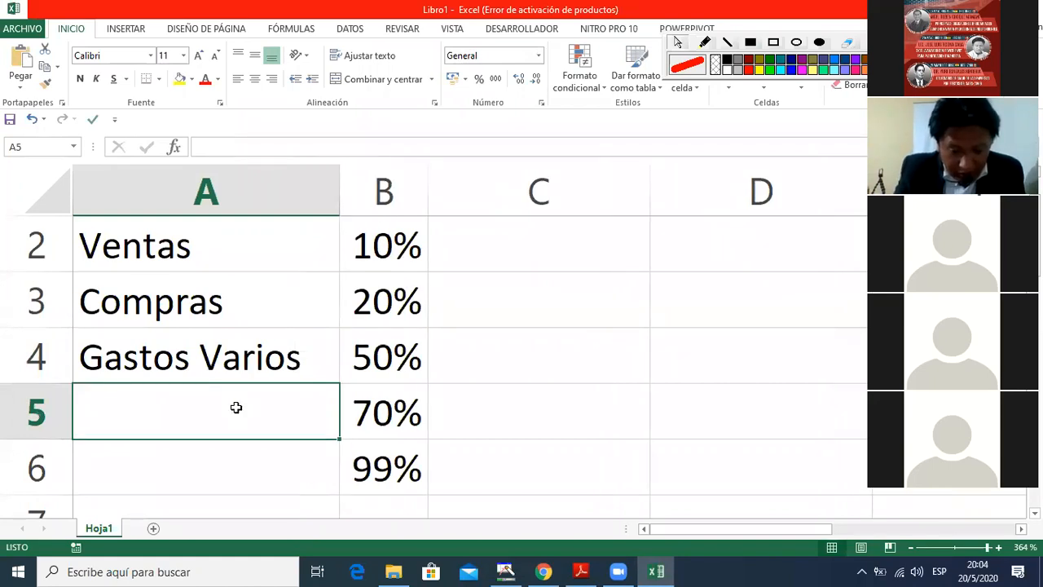
Step: Enter Otros Gastos in cell A5 as the label for the 70% value
text(Otro)
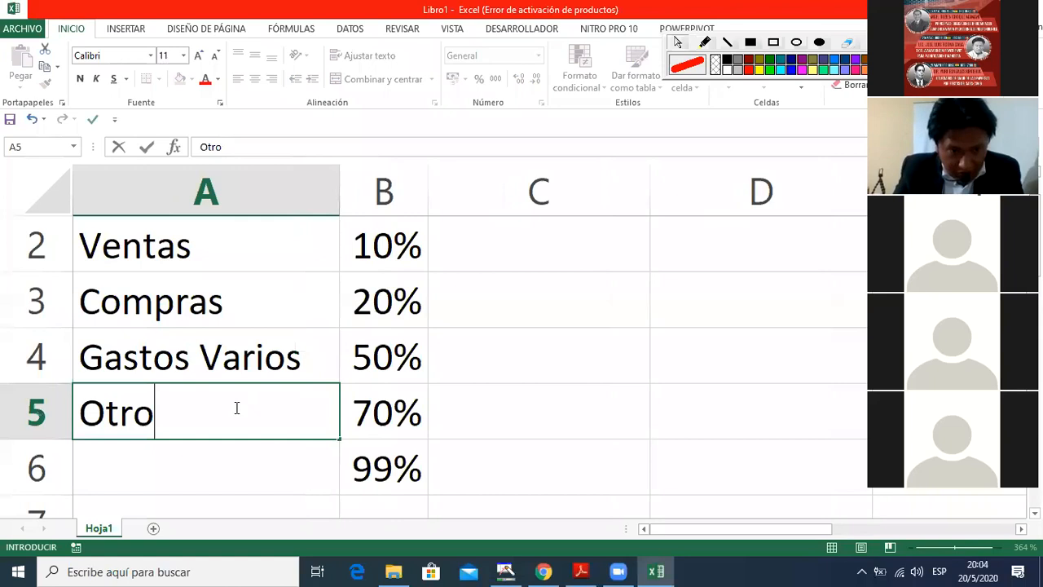
text(s Gastos)
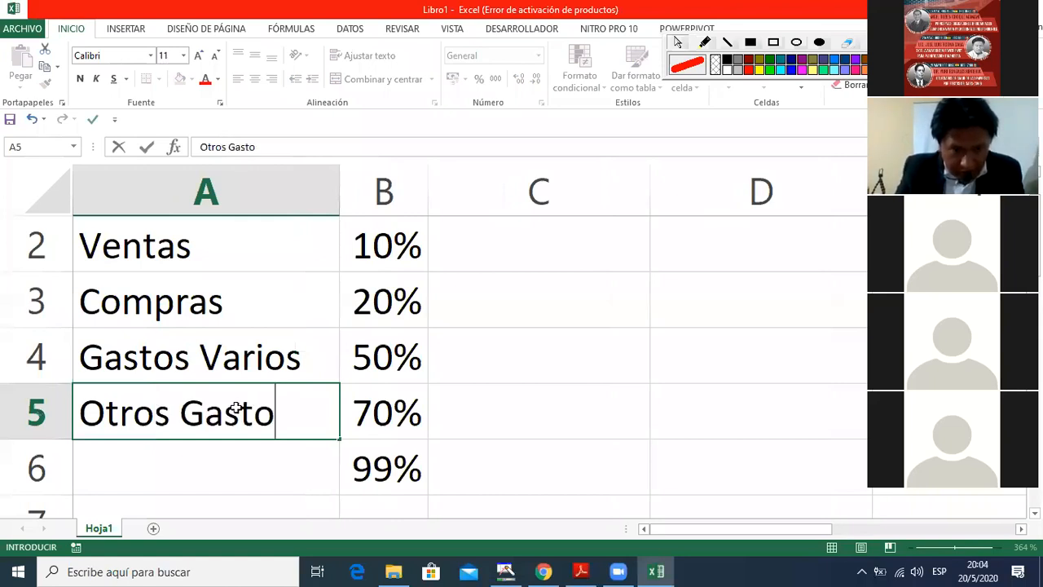
key(Return)
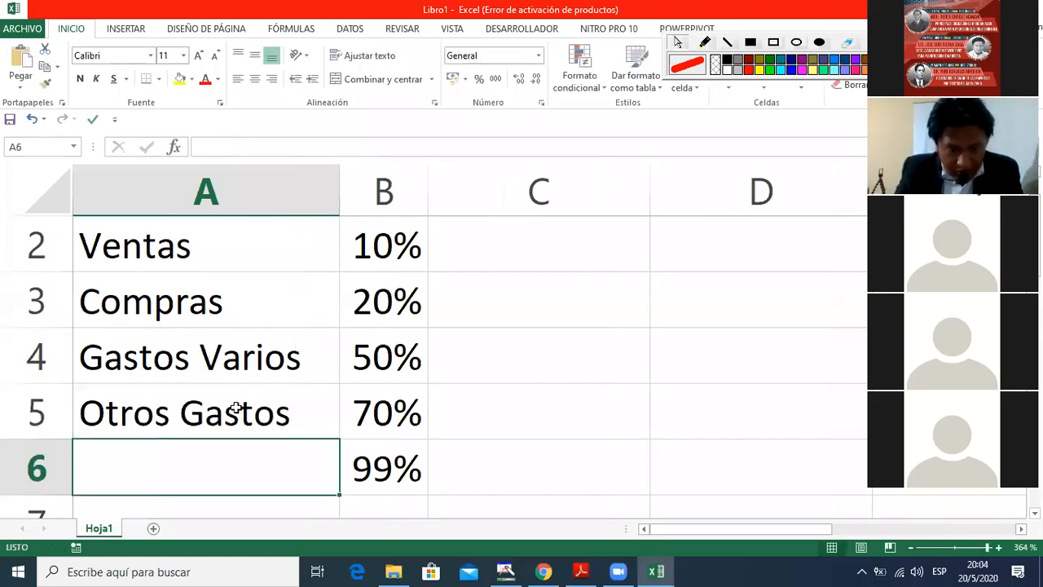
Step: Enter Gastos Generales in cell A6 as the label for the 99% value
text(Gastos )
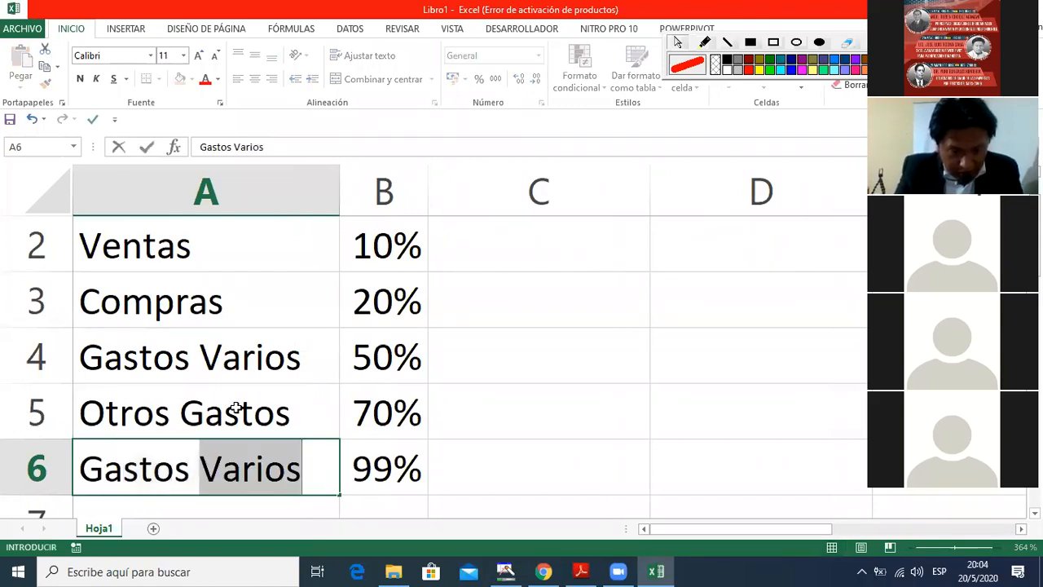
text(Gener)
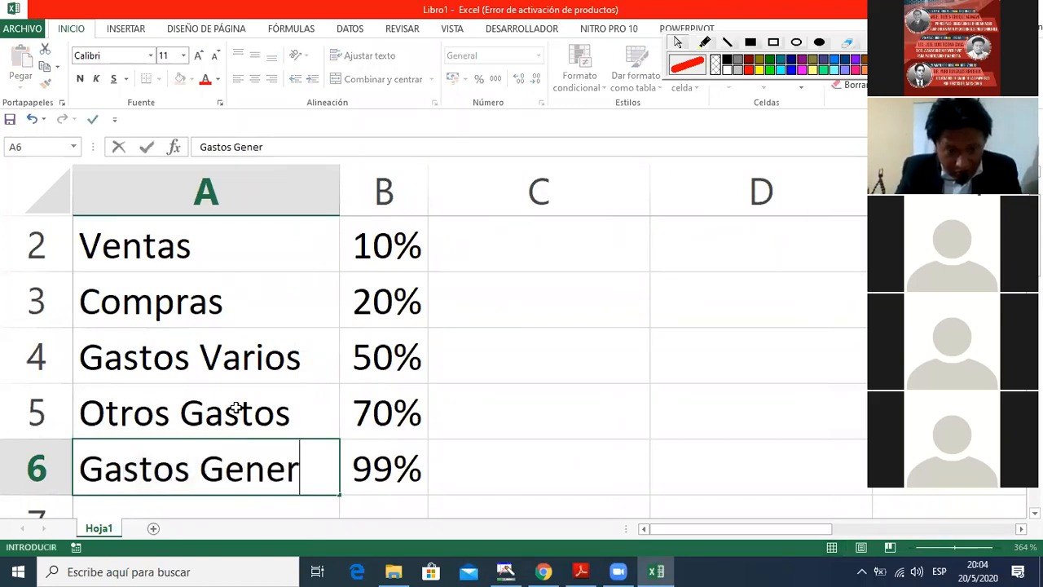
text(r)
key(BackSpace)
text(a)
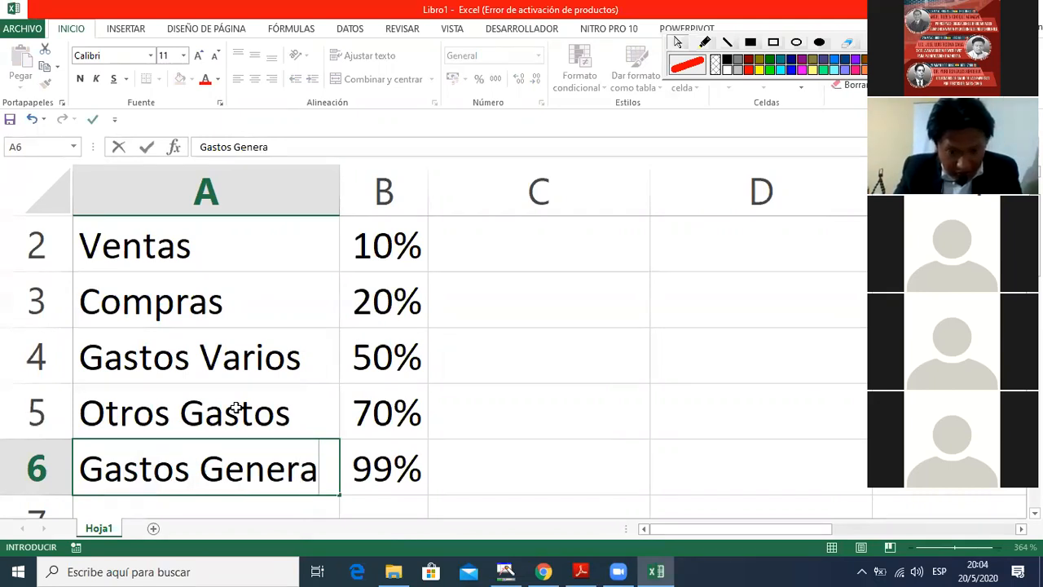
text(les)
key(Return)
Step: Return to cell A2 and widen column A to fit the Gastos Generales label
key(Up)
key(Up)
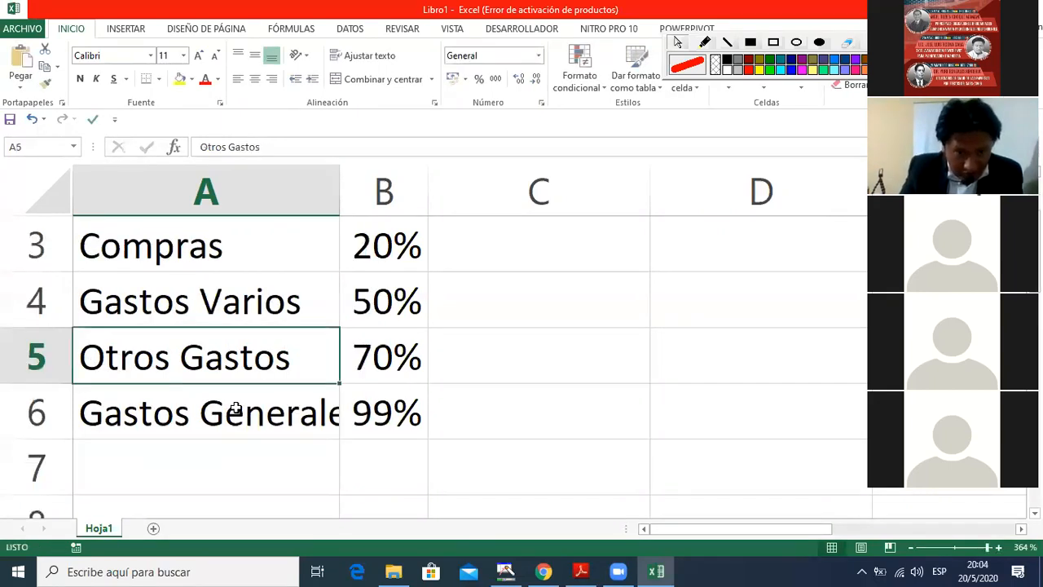
key(Up)
key(Up)
key(Up)
drag(339, 190, 368, 190)
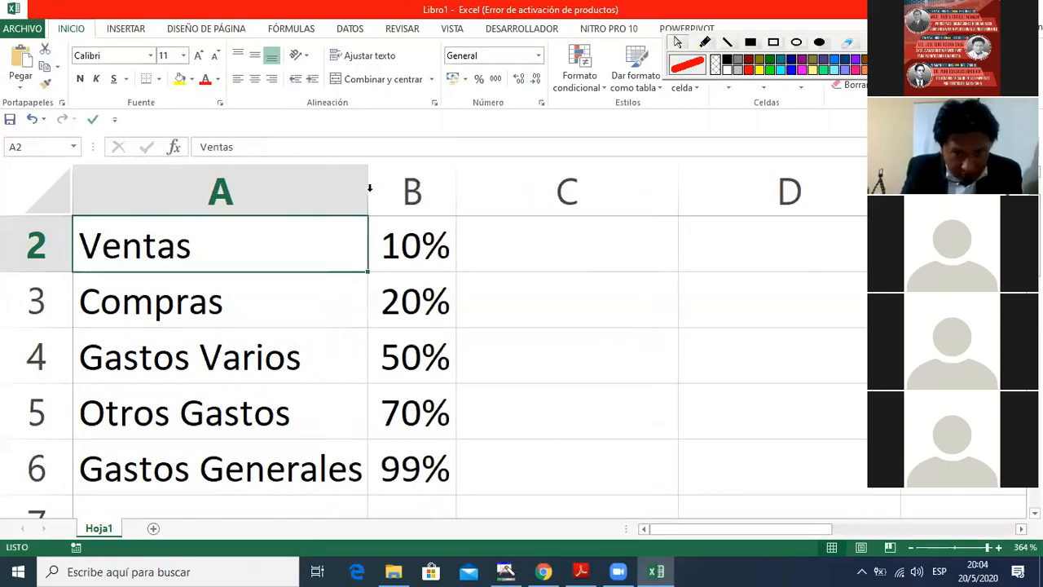
Step: Select the percentages in cells B2 to B6
click(442, 267)
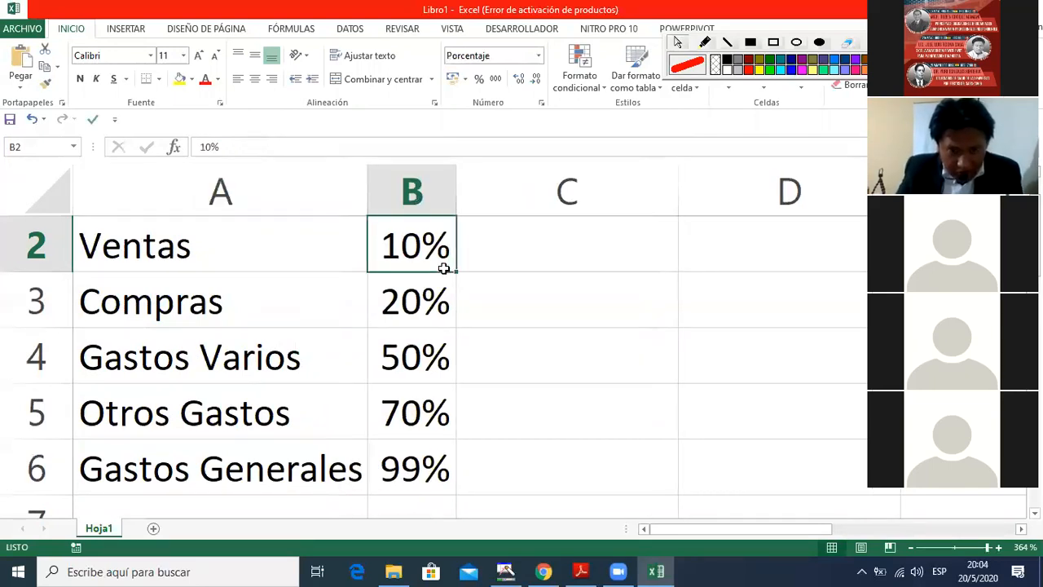
key(ctrl+shift+Down)
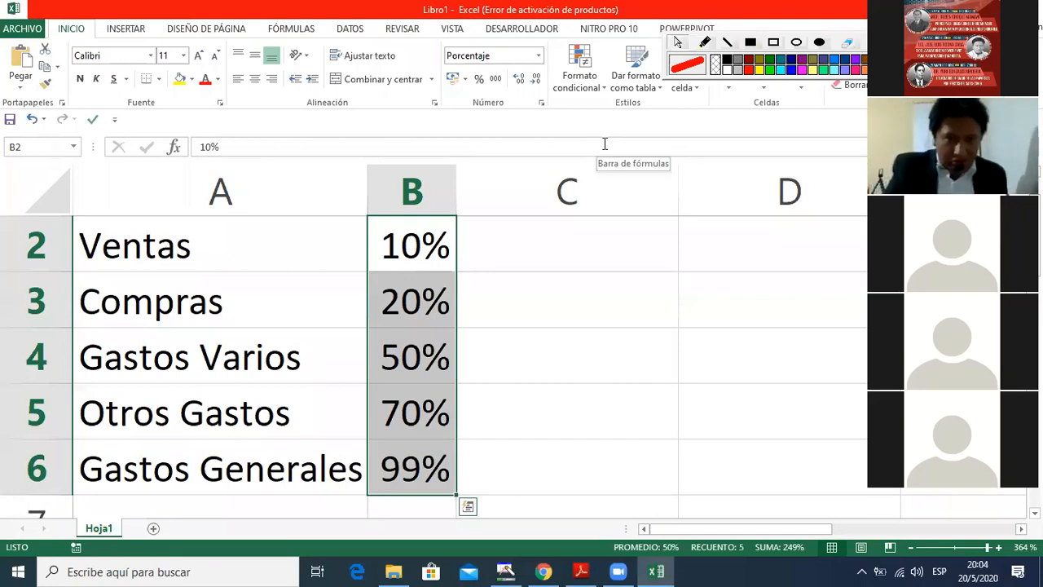
click(447, 123)
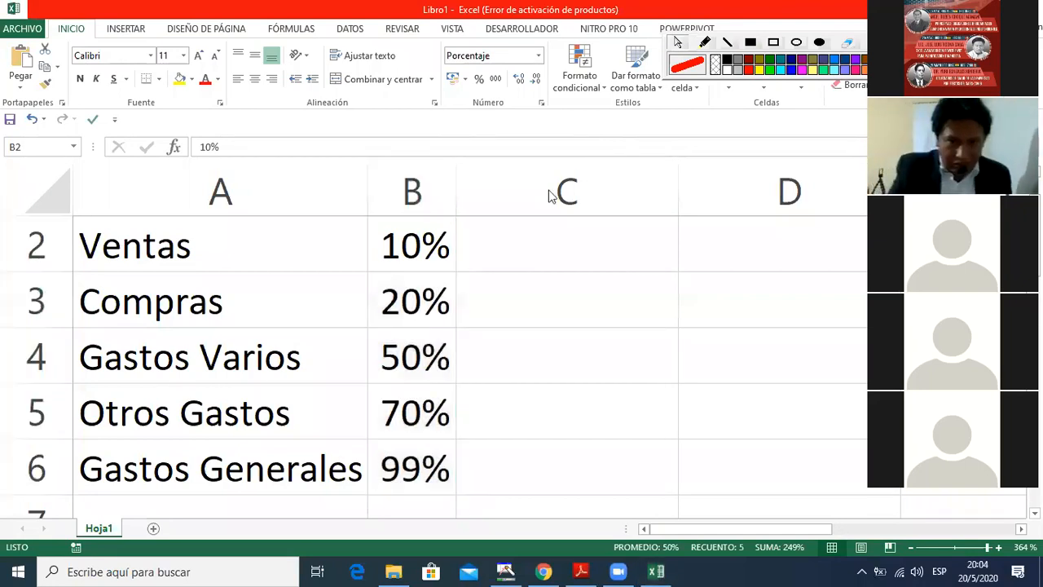
click(592, 128)
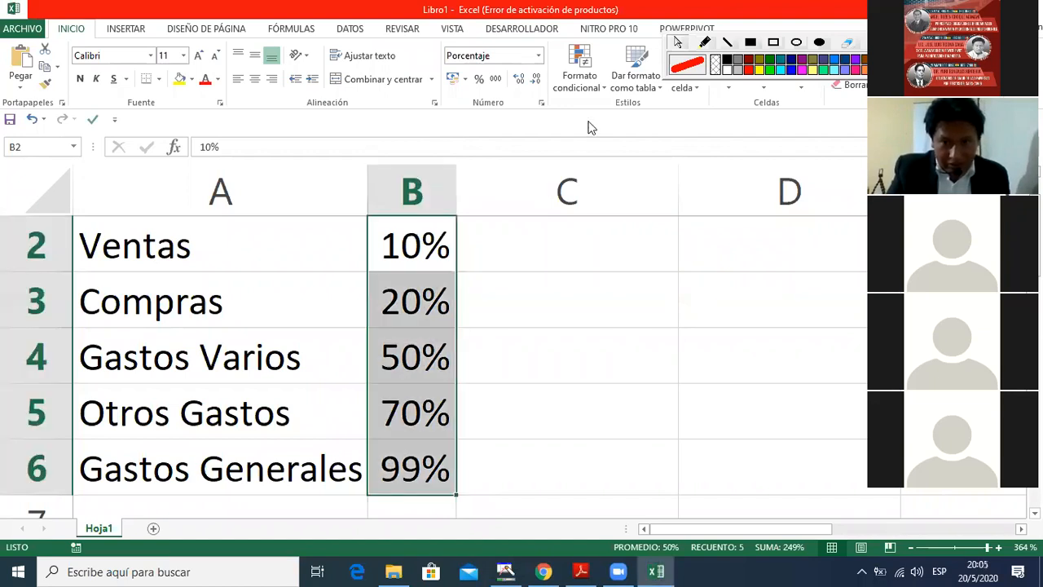
click(601, 88)
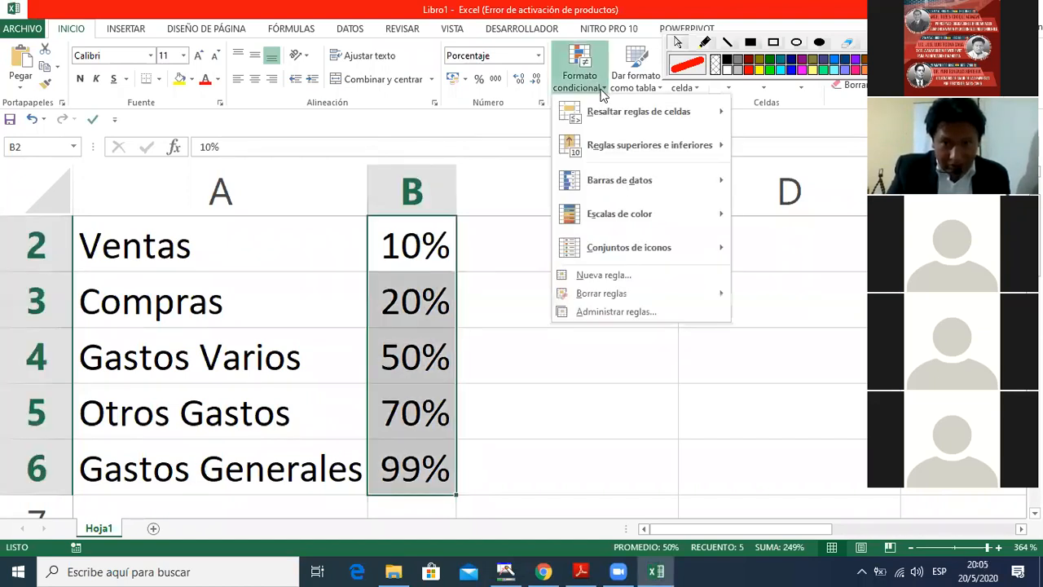
mouse_move(654, 248)
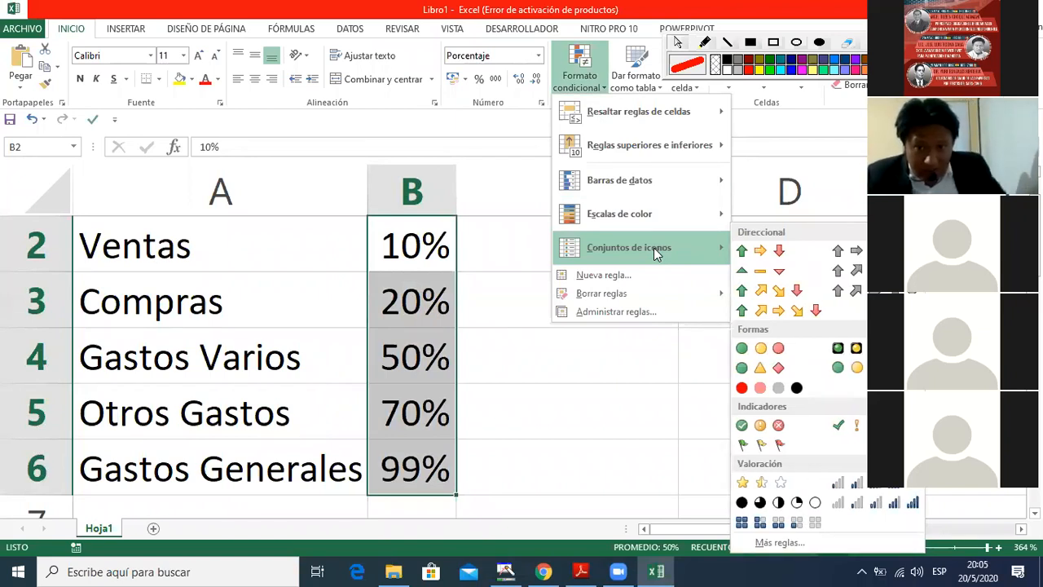
click(504, 222)
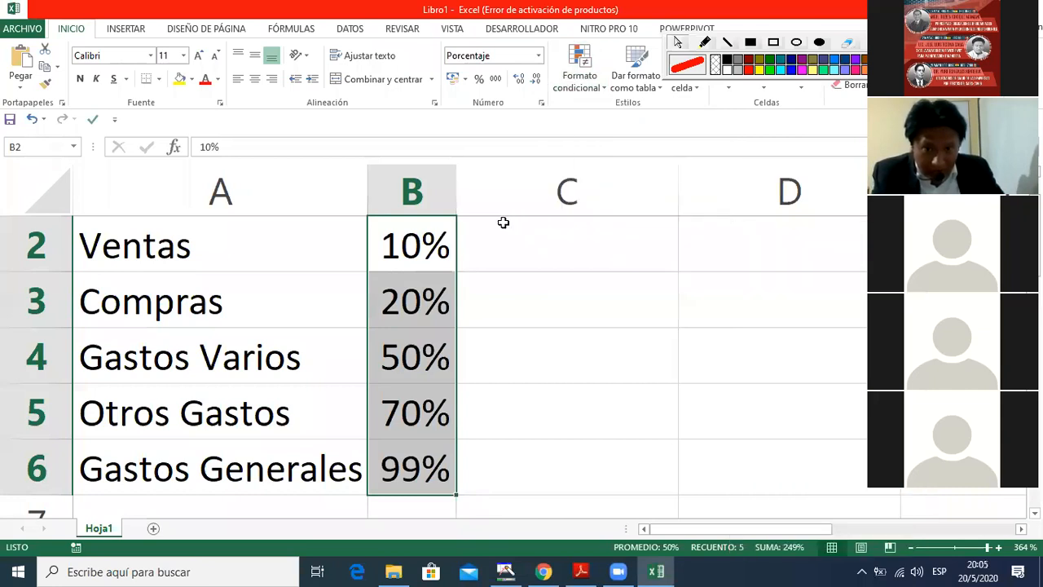
Step: Apply the unframed three traffic lights icon set to cells B2 to B6 and widen column B to fit icons and percentages
click(605, 87)
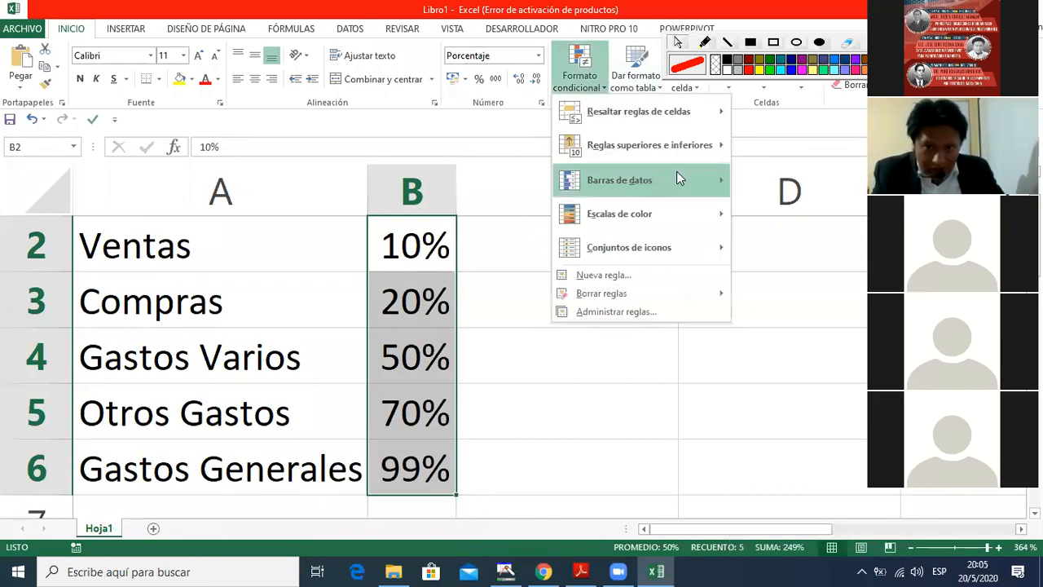
mouse_move(697, 243)
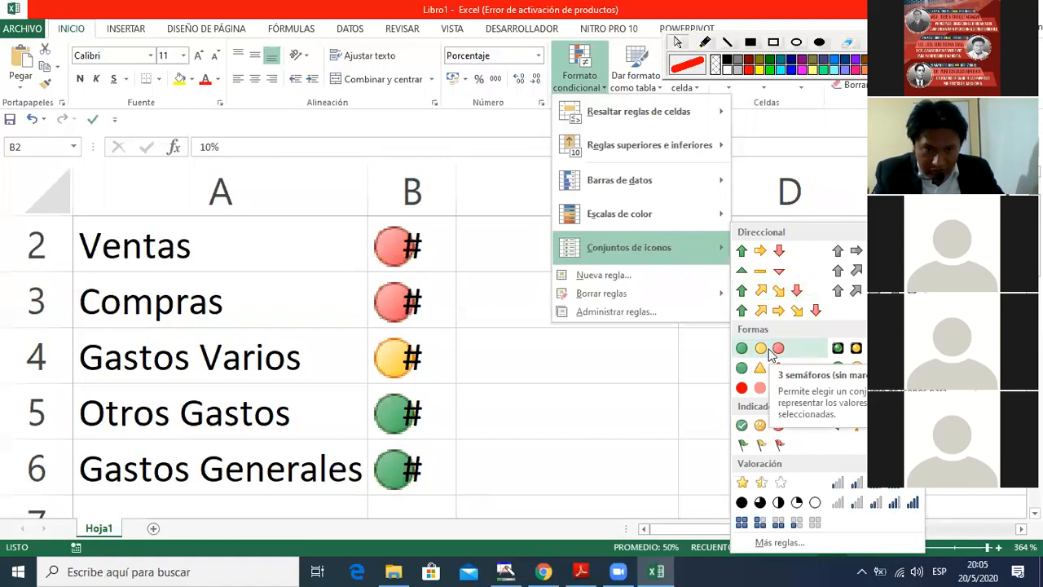
click(766, 348)
drag(456, 200, 473, 198)
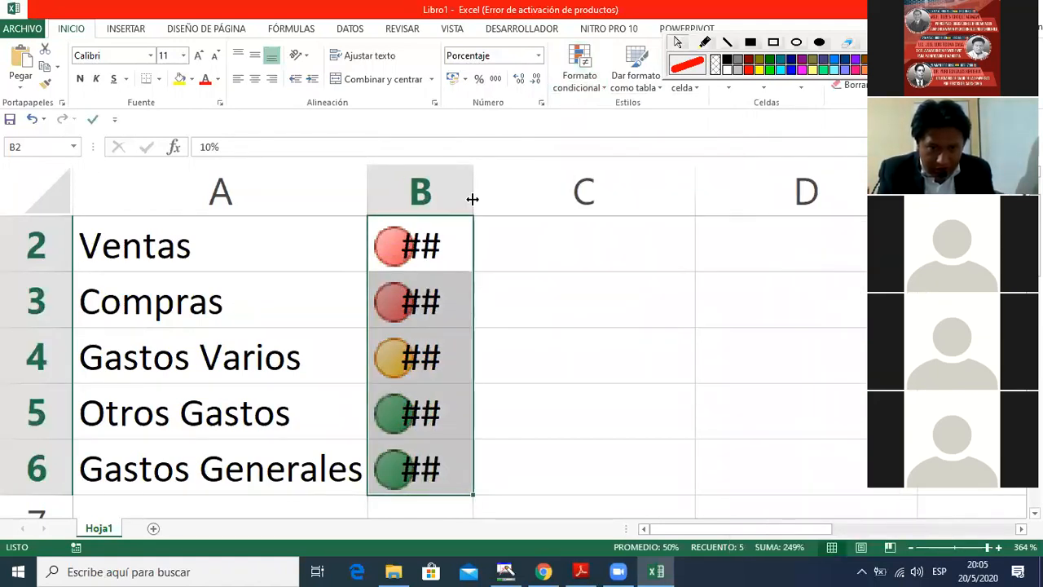
double_click(473, 199)
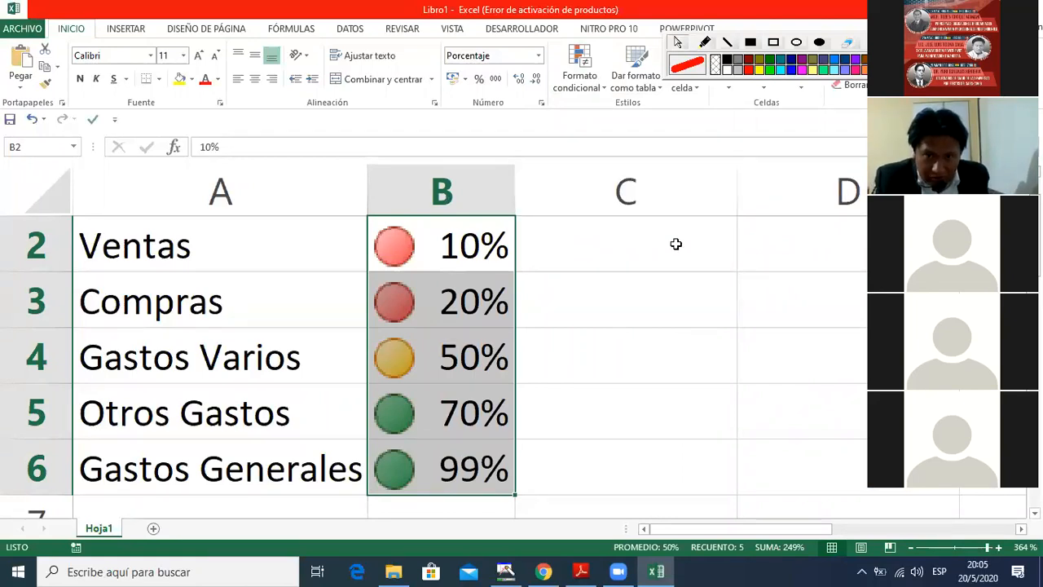
click(580, 71)
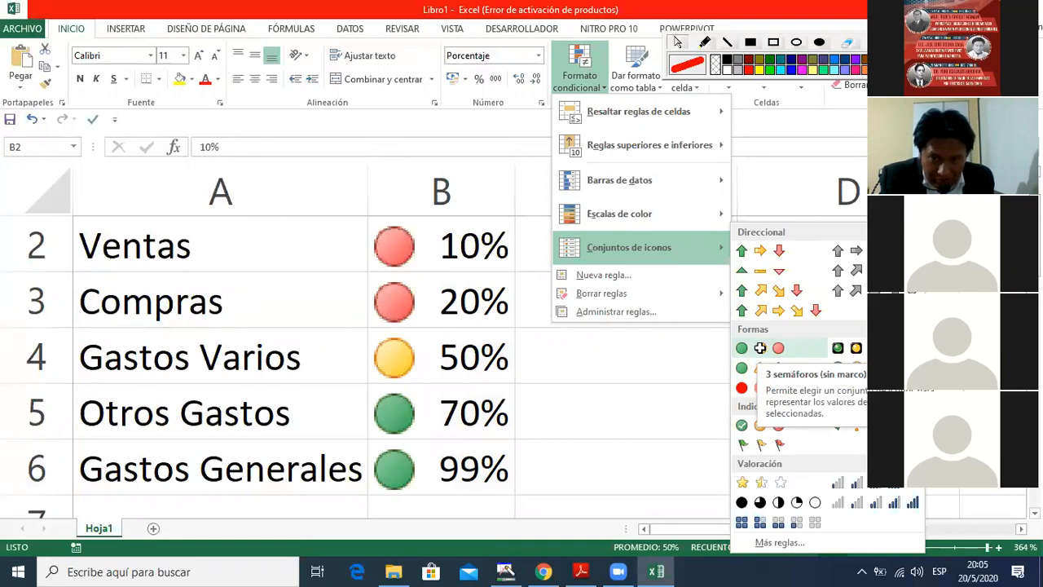
click(760, 348)
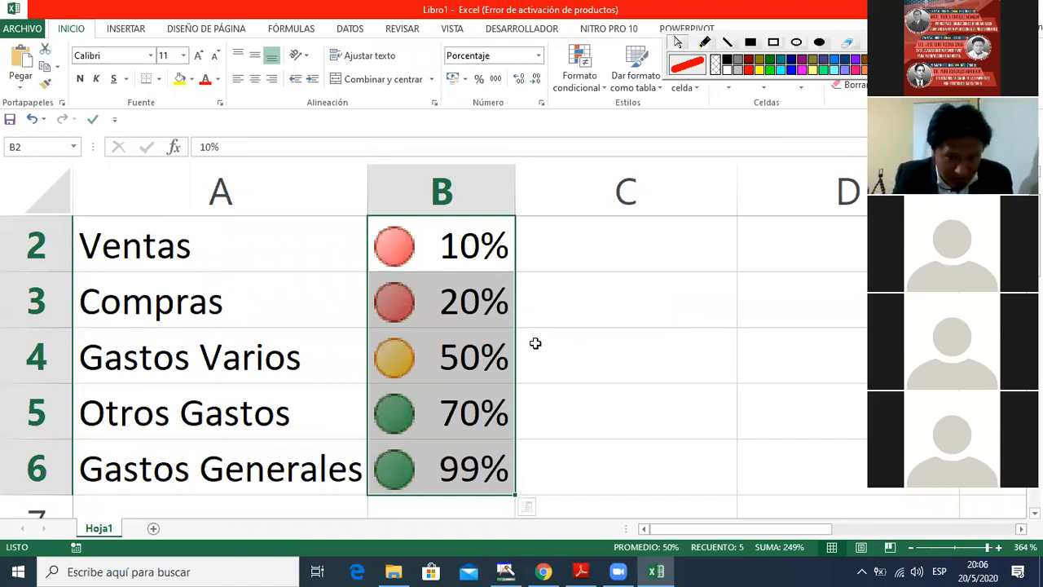
Step: Set the Gastos Varios percentage in cell B4 to 40% to test its traffic light
key(Down)
key(Down)
text(40)
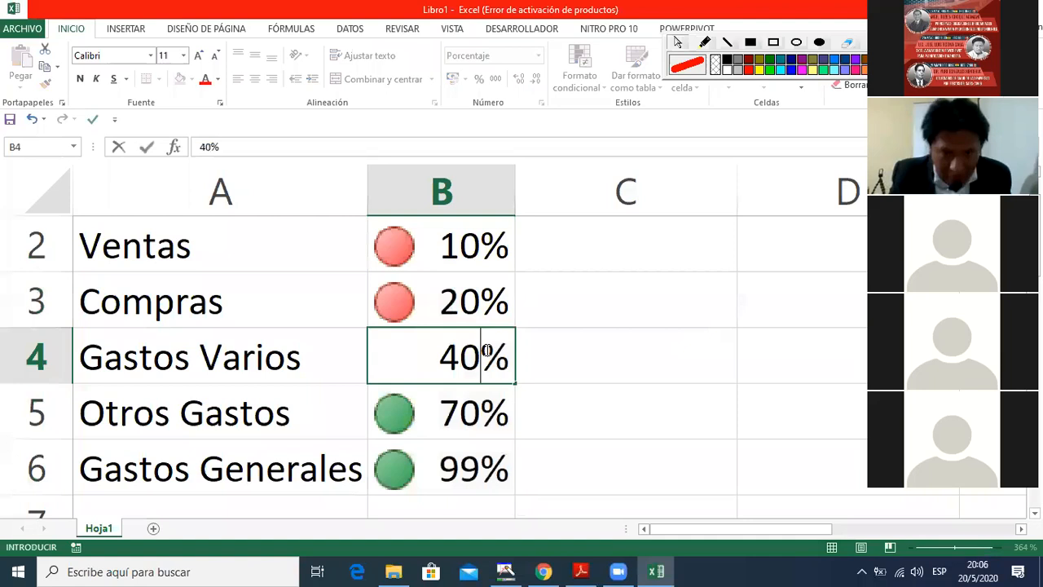
key(Return)
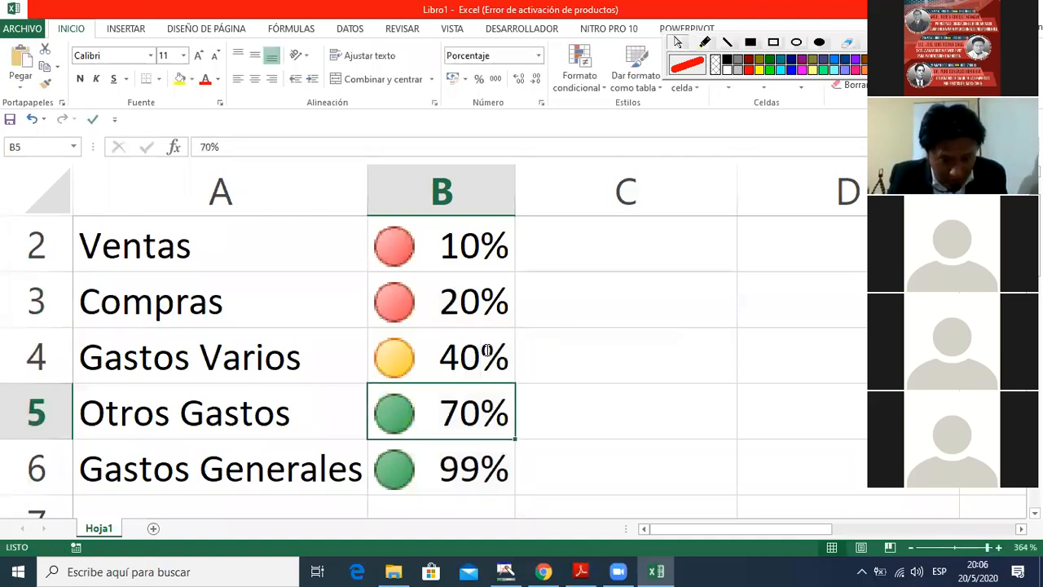
Step: Set the Gastos Varios percentage in cell B4 to 39% and reselect that cell
click(486, 350)
text(39)
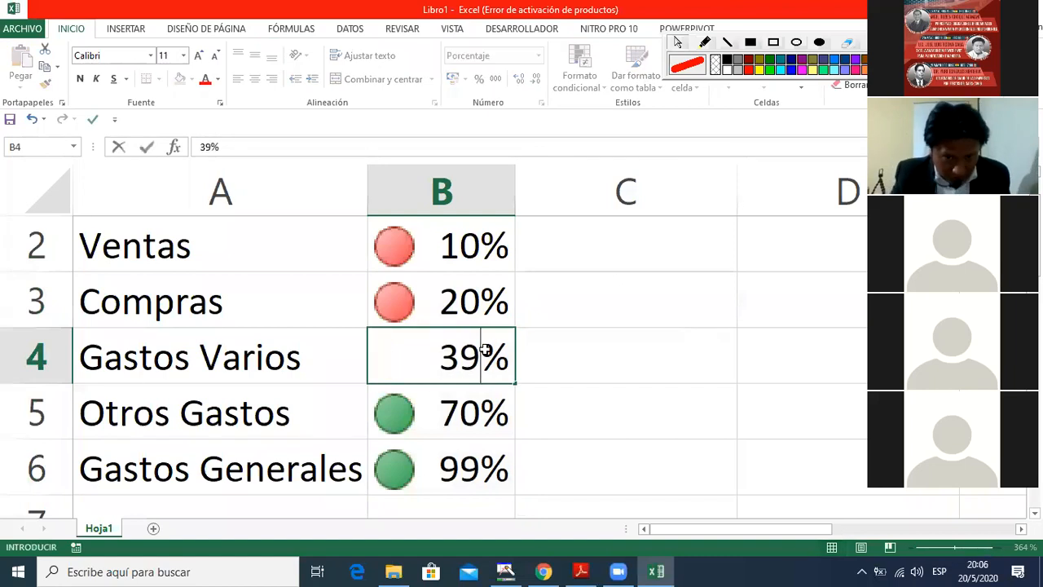
key(Return)
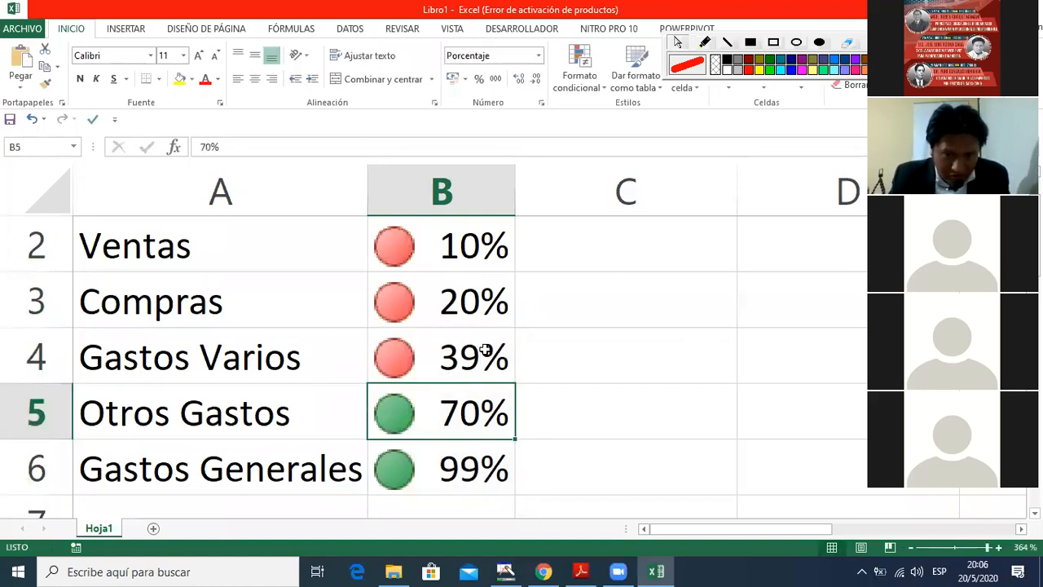
click(487, 350)
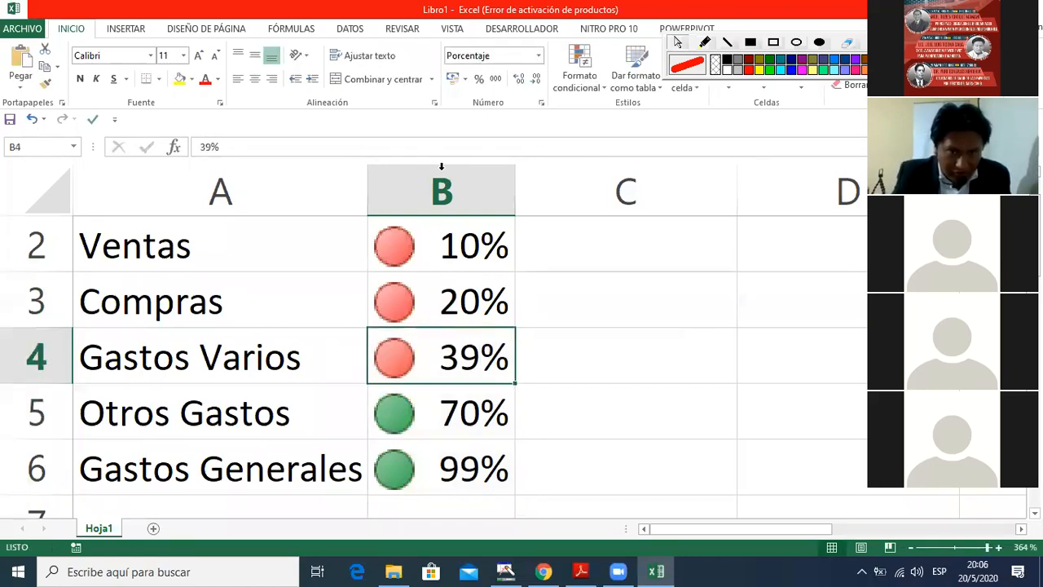
click(466, 355)
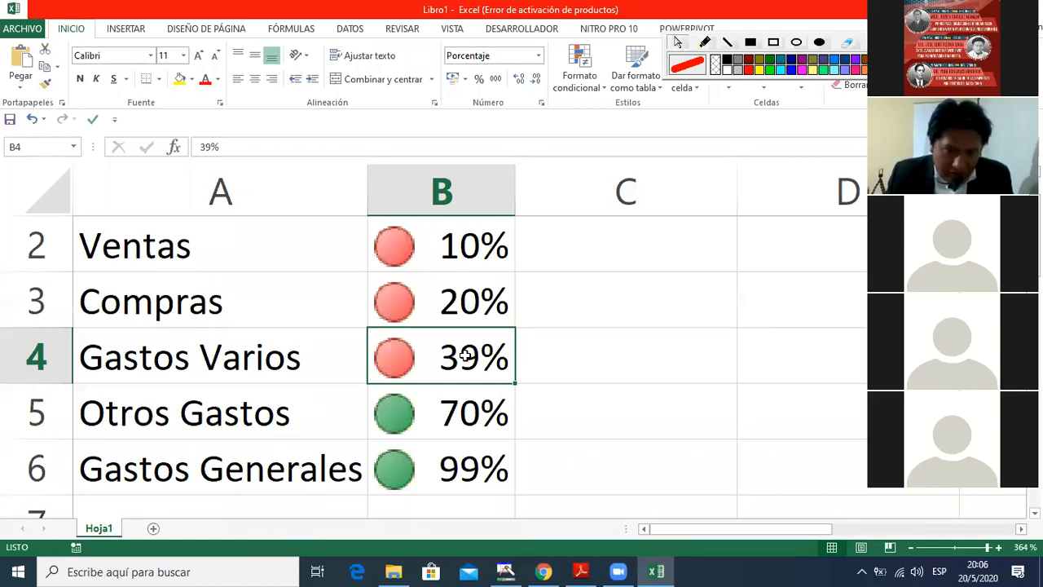
Step: Set the Gastos Varios percentage in cell B4 to 40%
text(40)
key(Return)
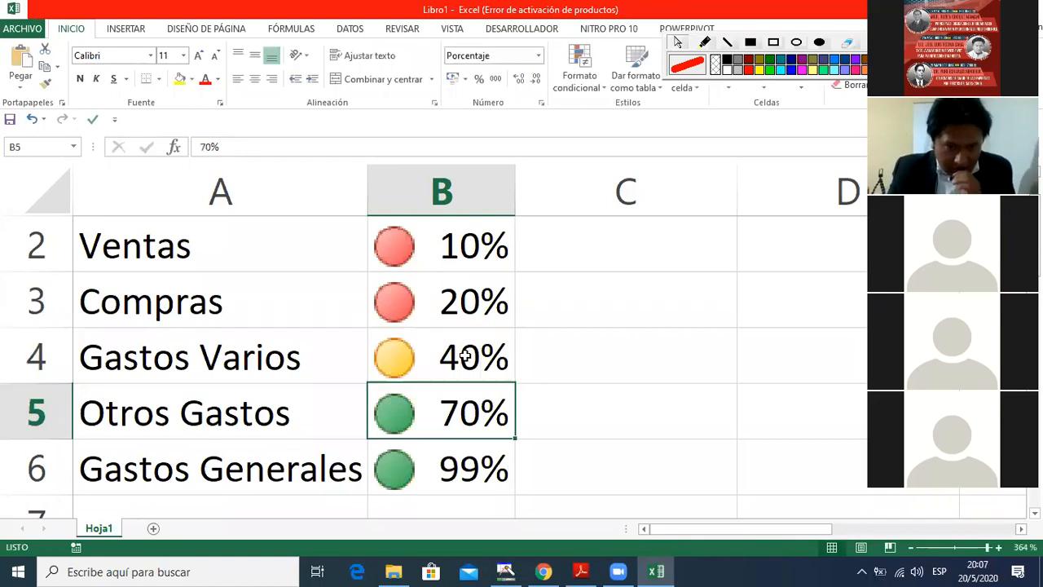
key(Up)
key(Up)
key(Down)
key(Up)
Step: Set the Otros Gastos percentage in cell B5 to 65% to test its traffic light, and reselect the cell
key(Down)
key(Down)
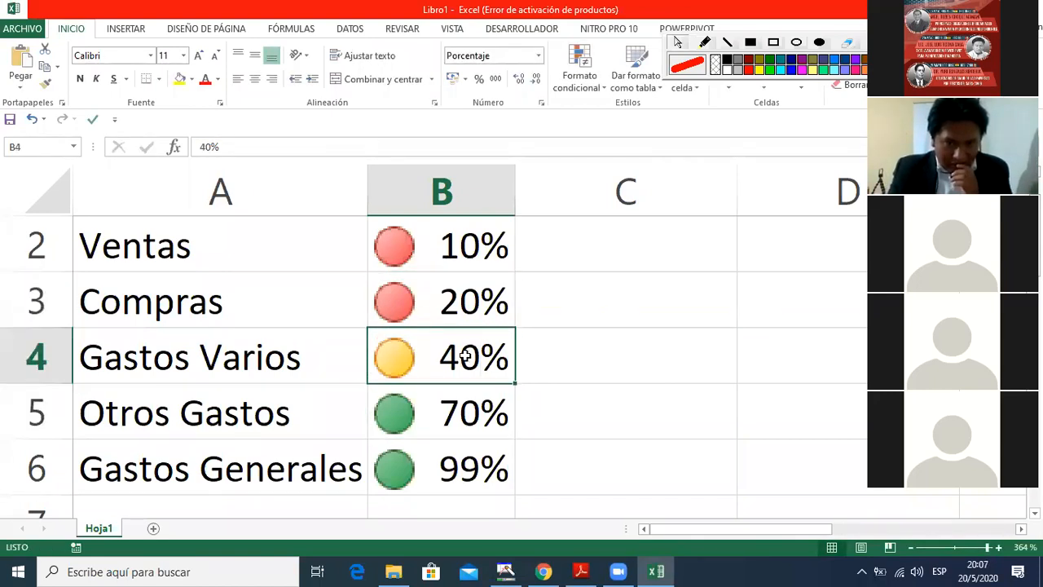
text(65)
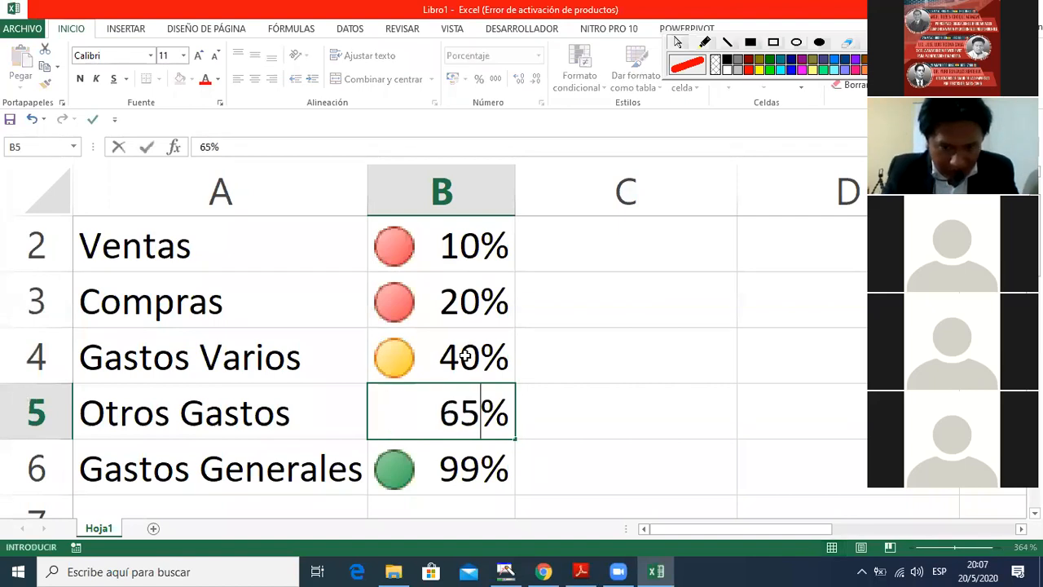
key(Return)
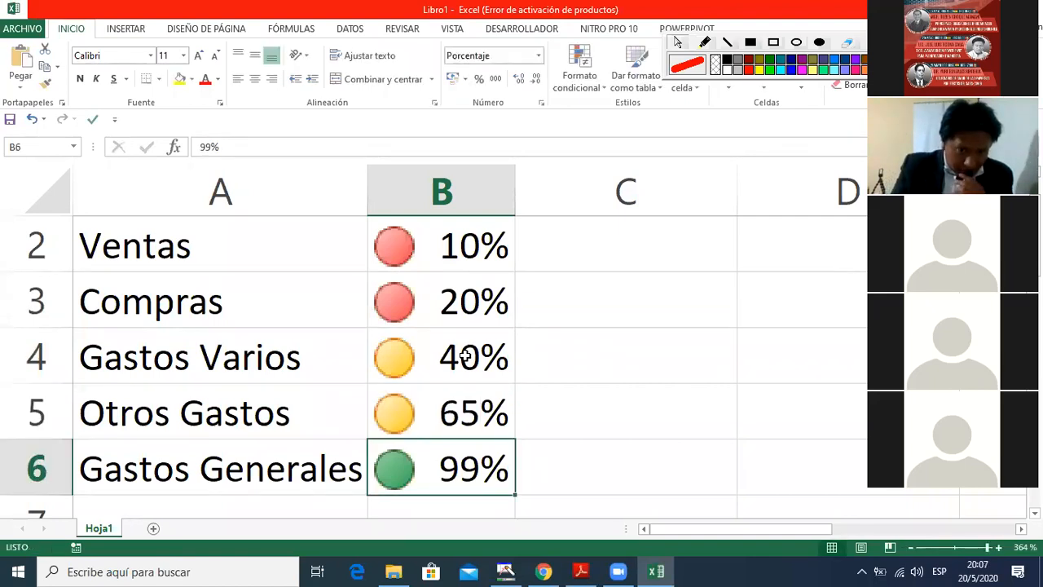
key(Up)
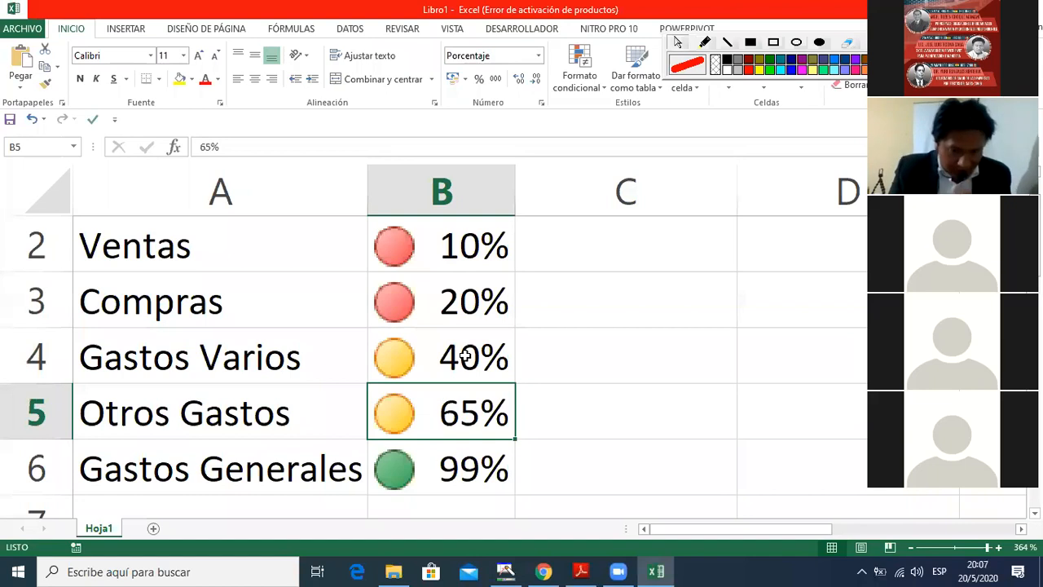
Step: Test the Otros Gastos traffic light in cell B5 with 67% and with 70%
text(67)
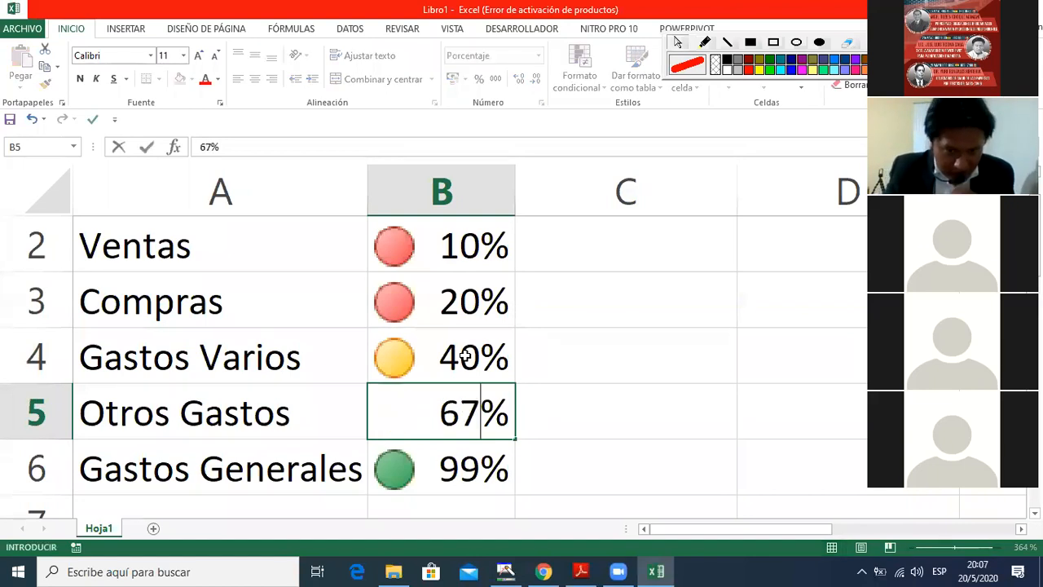
key(Return)
key(Up)
text(70)
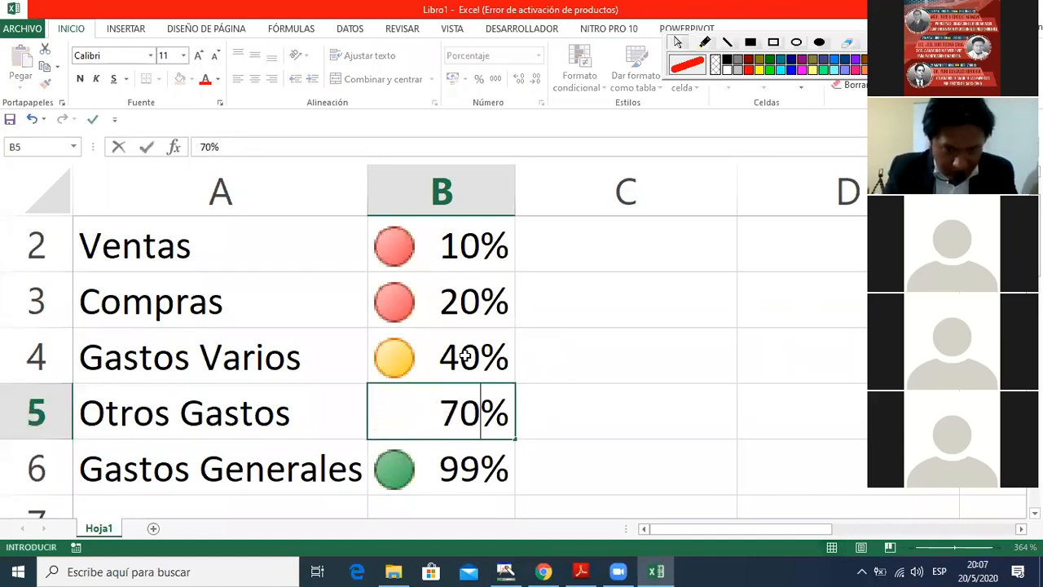
key(Return)
key(Up)
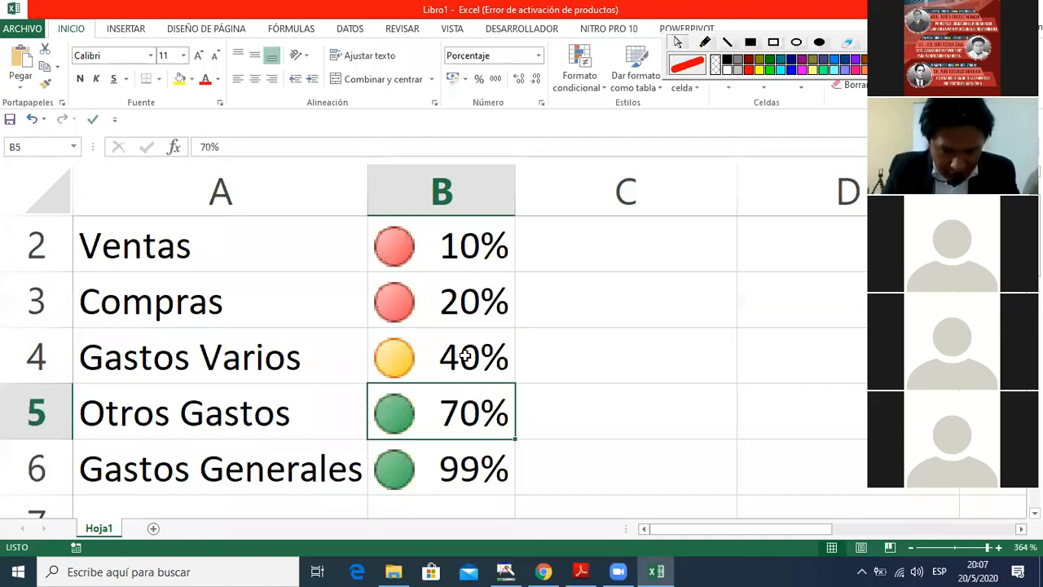
Step: Set the Otros Gastos percentage in cell B5 to 69% to test just below 70%
text(69)
key(Return)
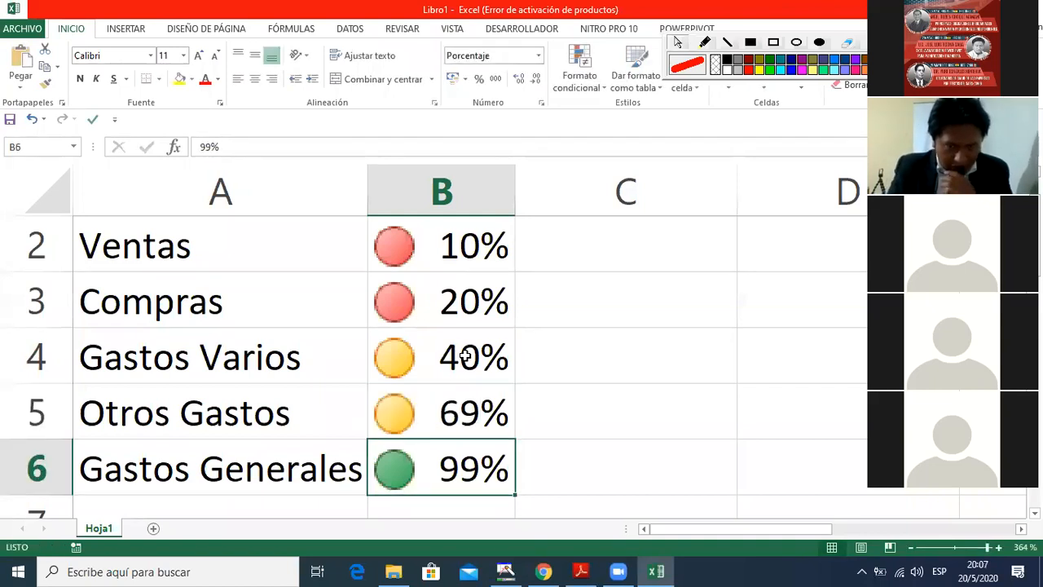
key(Up)
key(Up)
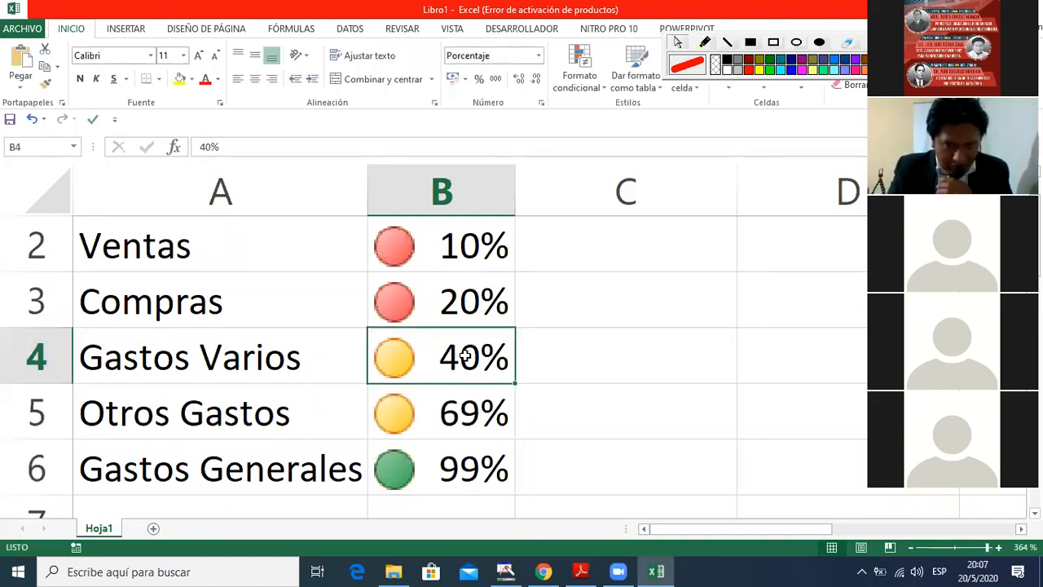
Step: Compare the traffic lights of neighbouring percentages in cells B3 to B6
key(Down)
key(Down)
key(Up)
key(Up)
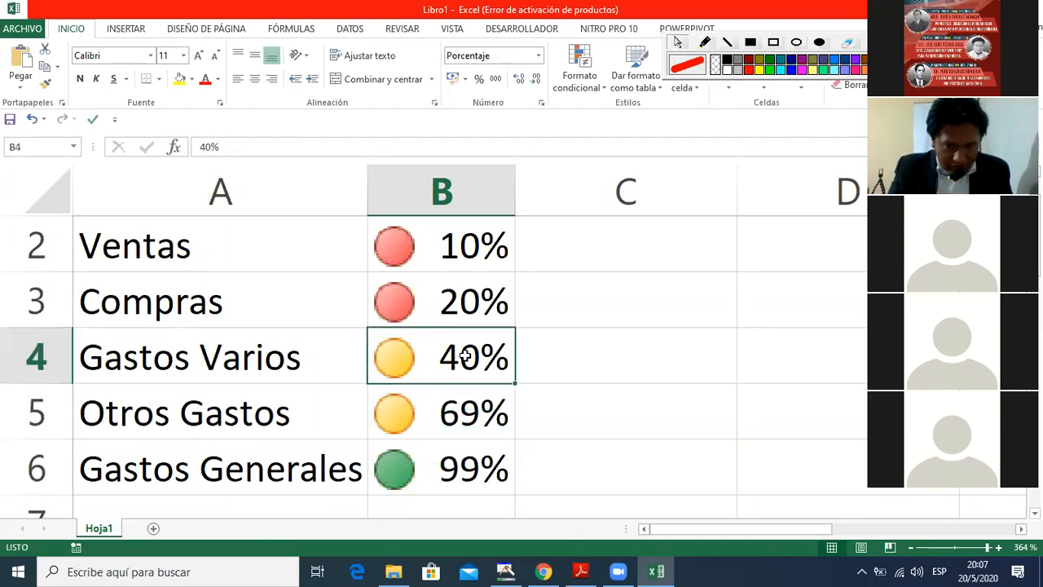
key(Up)
key(Down)
key(Up)
key(Down)
key(Down)
key(Down)
key(Up)
key(Down)
key(Up)
key(Down)
Step: Set the Otros Gastos percentage in cell B5 to 70% and reselect the cell
key(Up)
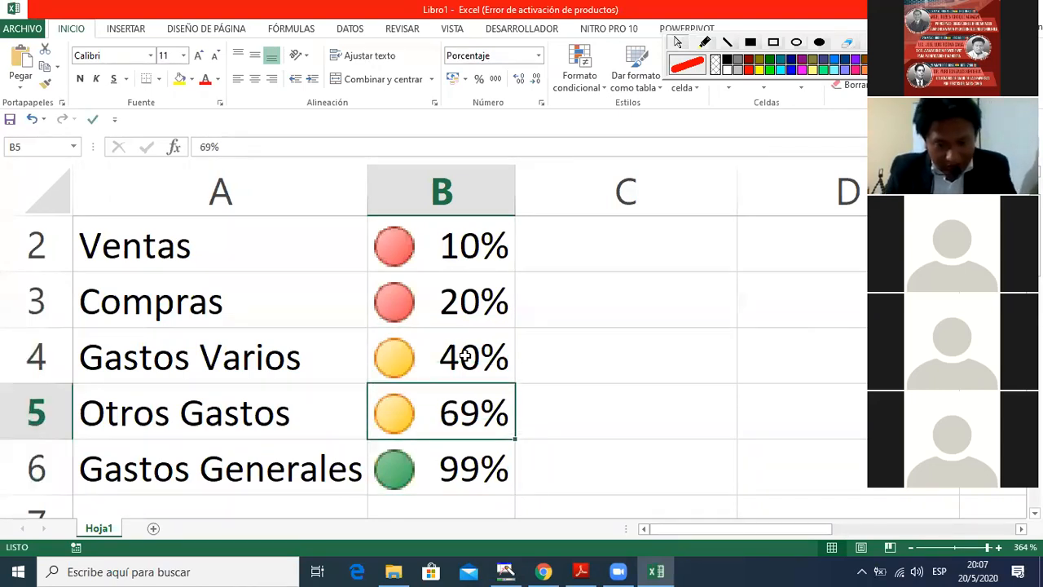
text(70)
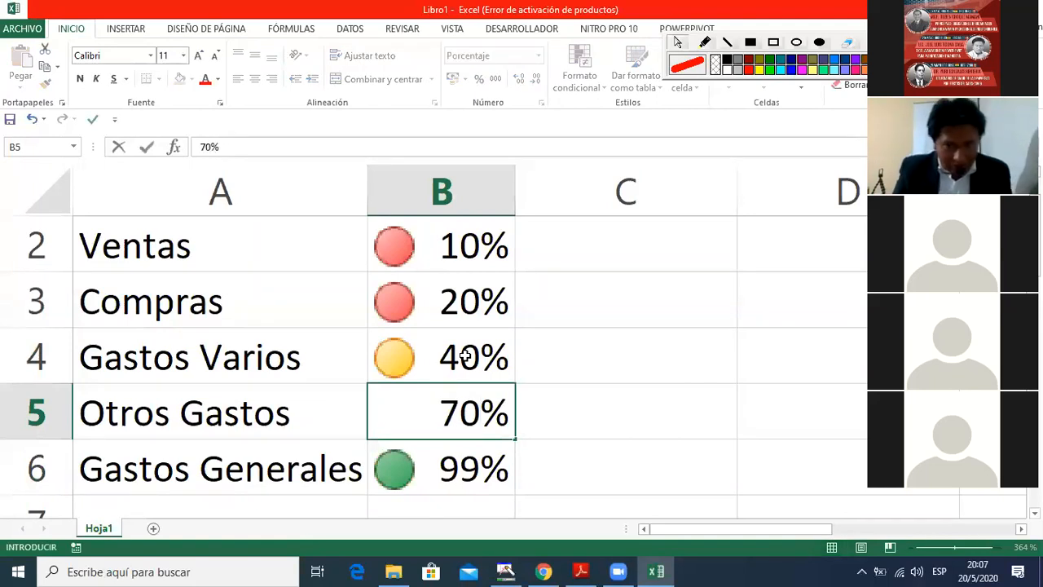
key(Right)
key(Left)
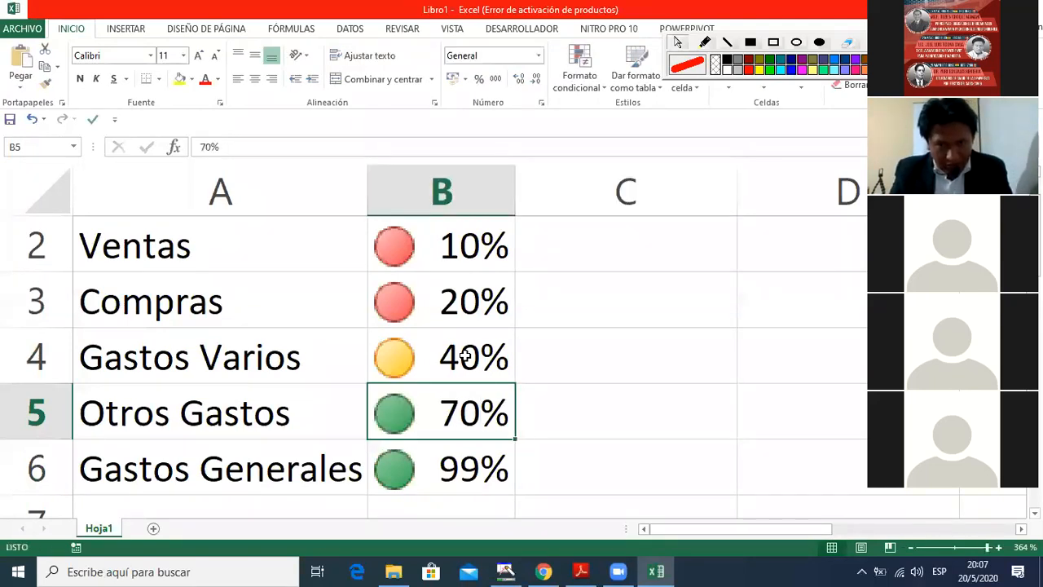
Step: Go through the percentages in column B from row 1 to row 6 and review their traffic lights
key(Up)
key(Up)
key(Up)
key(Up)
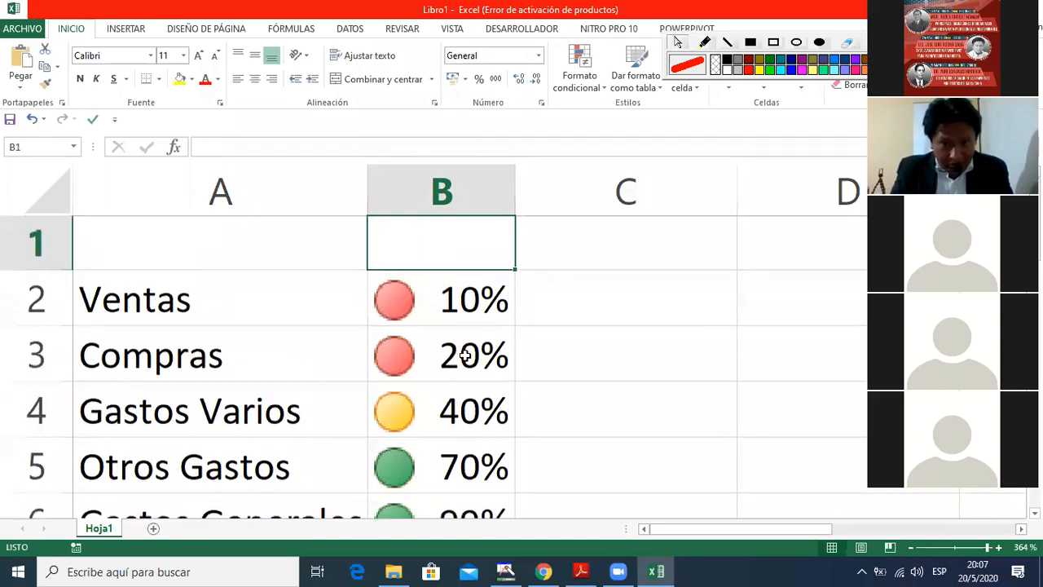
key(Down)
key(Down)
key(Down)
key(Down)
key(Down)
key(Down)
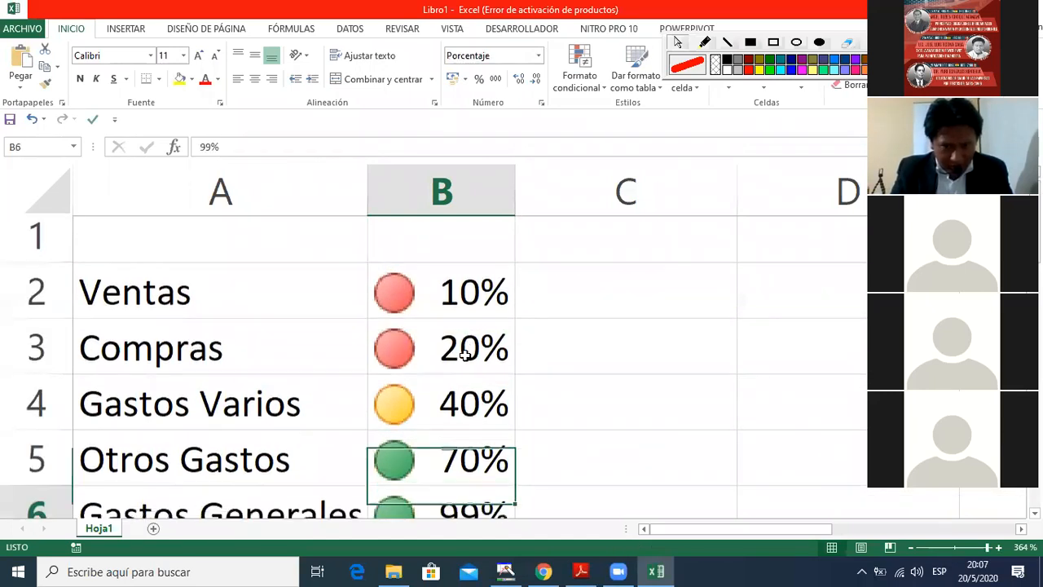
Step: Select cells B2 to B6 and open the conditional formatting rules manager for the selection
key(Up)
key(Up)
key(Up)
key(Up)
key(Up)
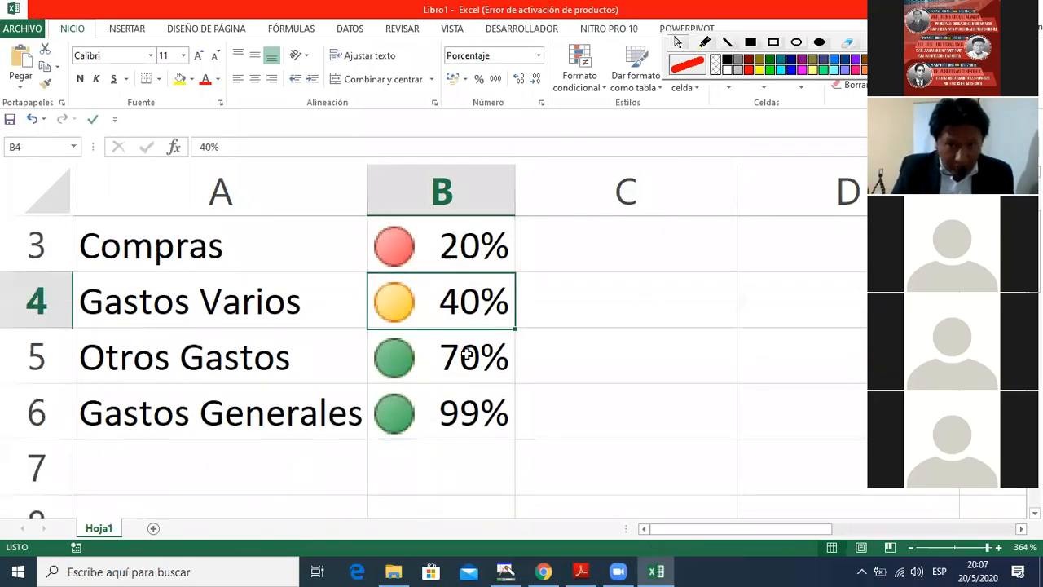
key(ctrl+shift+Down)
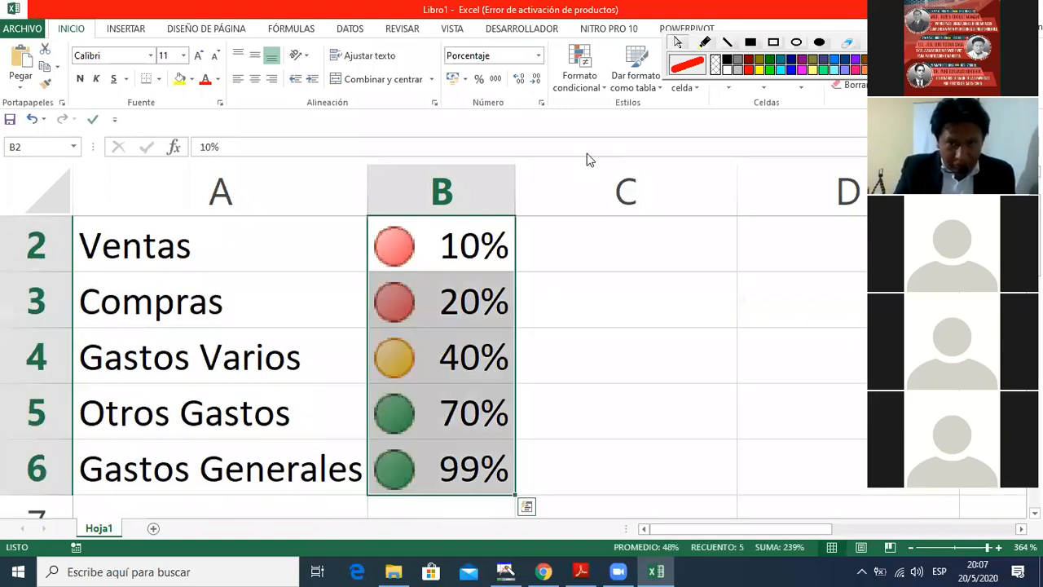
click(605, 88)
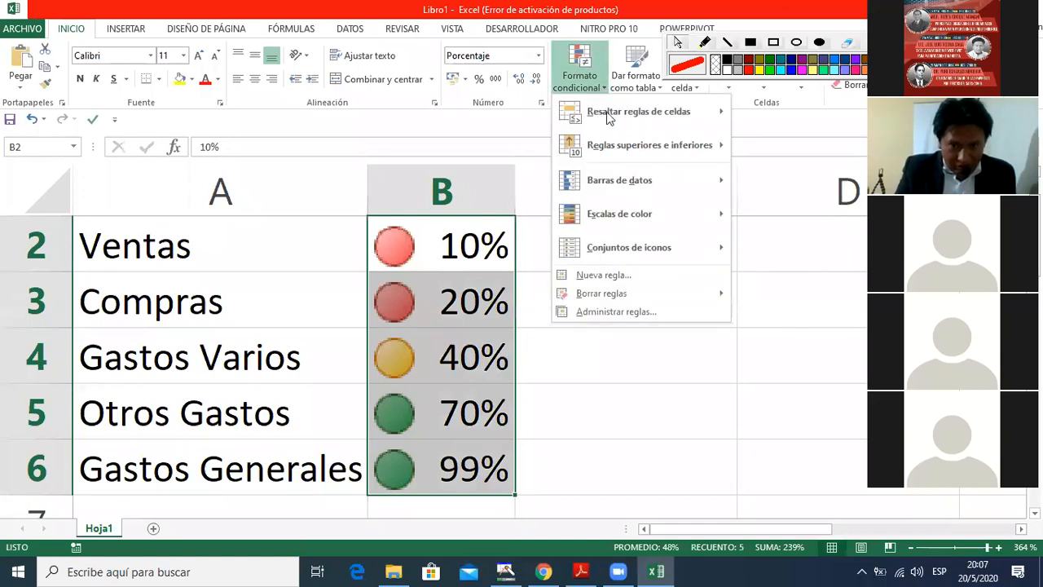
click(604, 313)
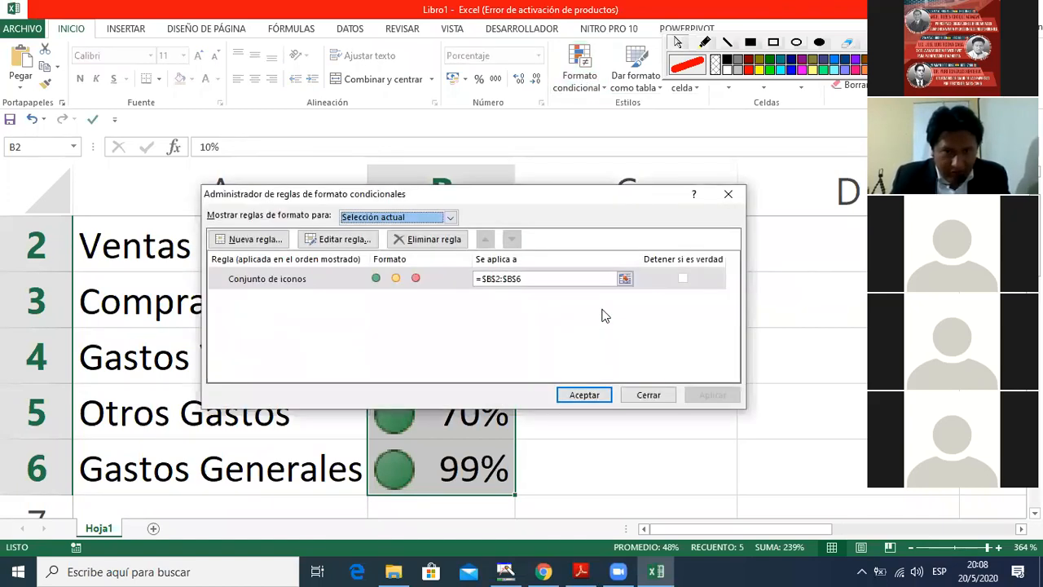
Step: Open the icon set rule for B2:B6 for editing and place its dialog clear of the percentages
click(463, 154)
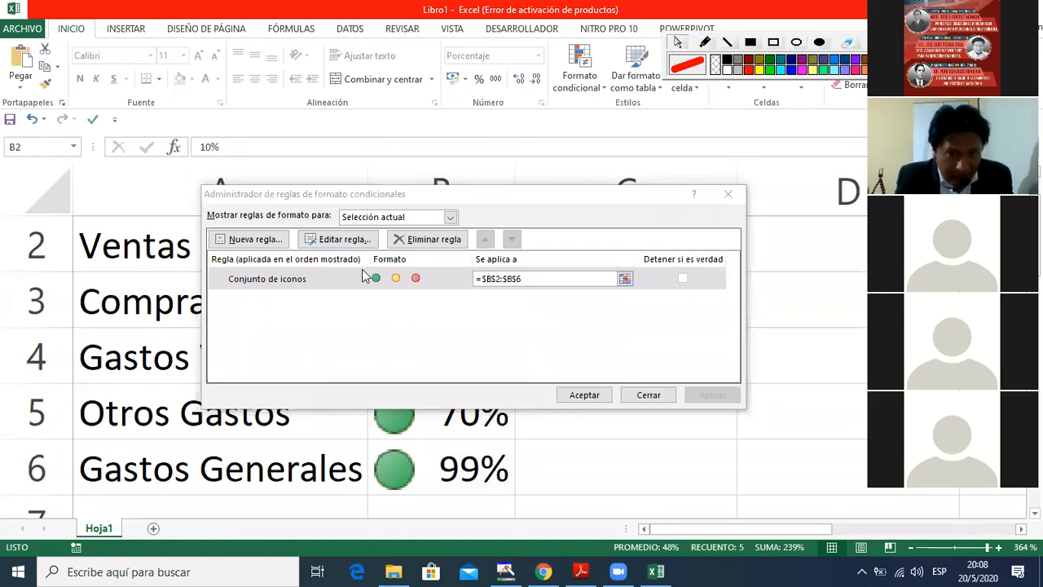
click(451, 343)
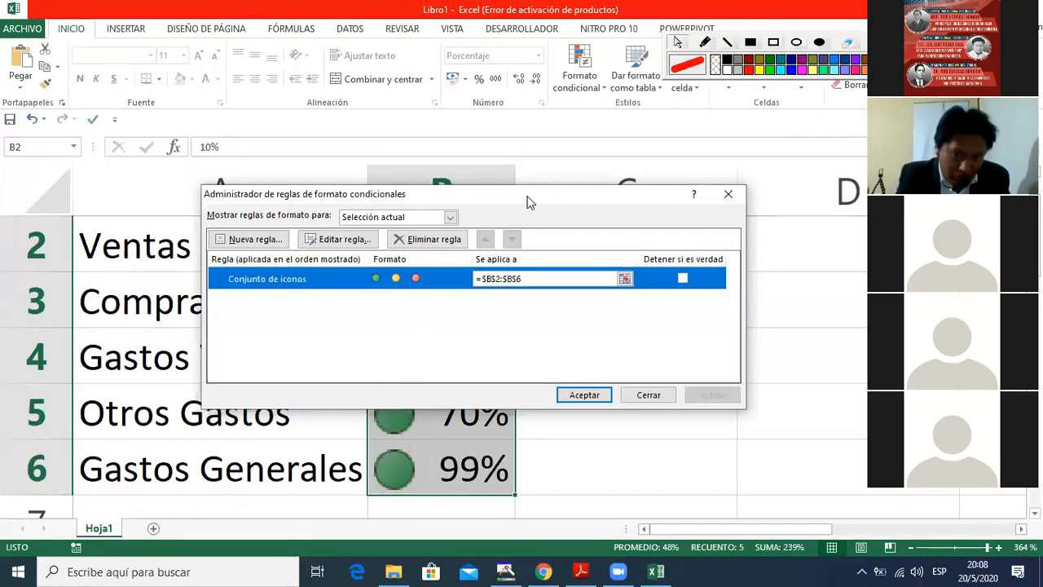
drag(526, 202, 778, 277)
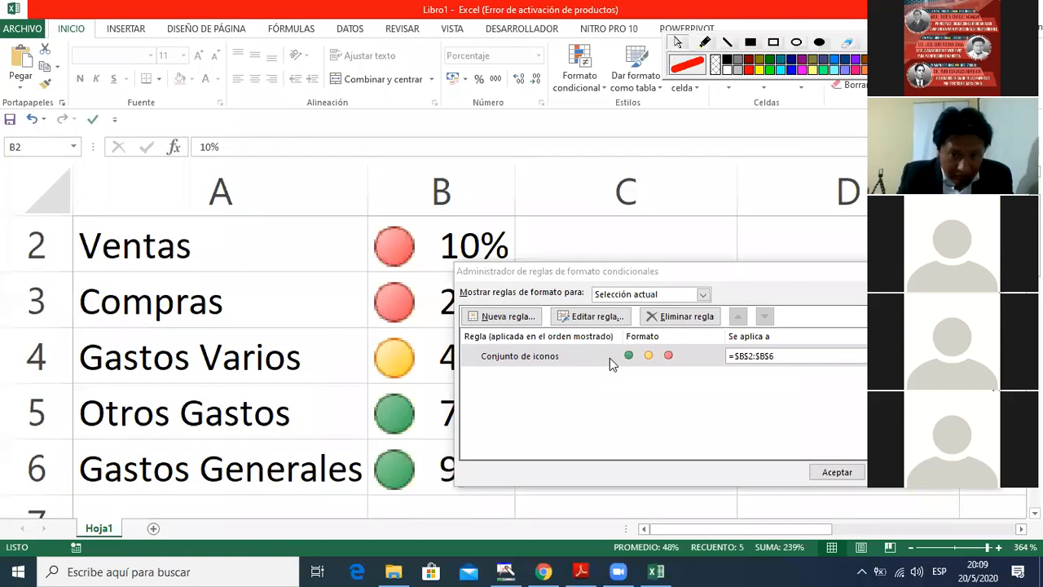
click(593, 320)
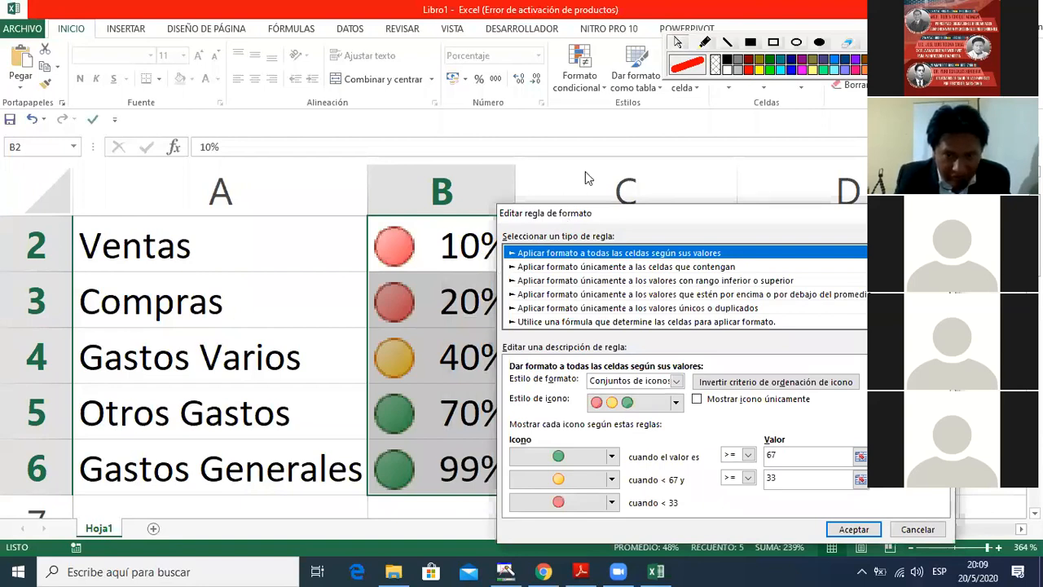
drag(563, 214, 585, 171)
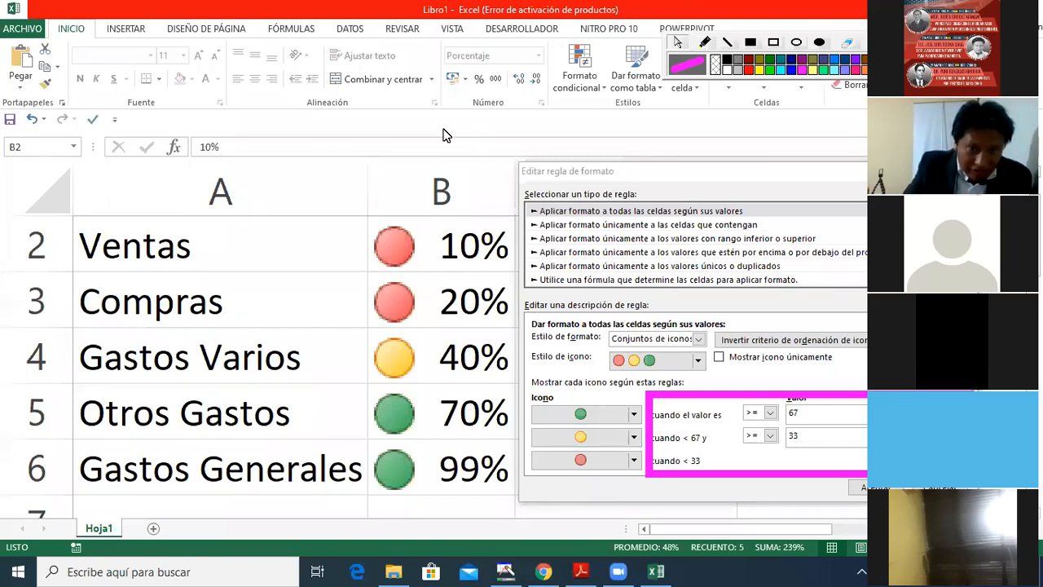
Step: Try the red circle as the icon for values >= 67 and restore the green circle
click(634, 415)
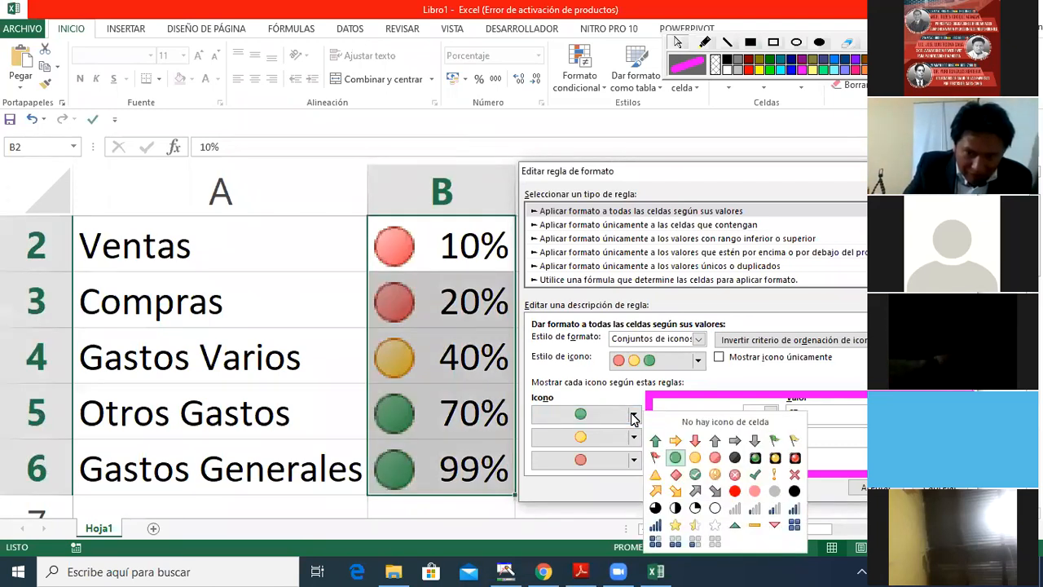
click(714, 458)
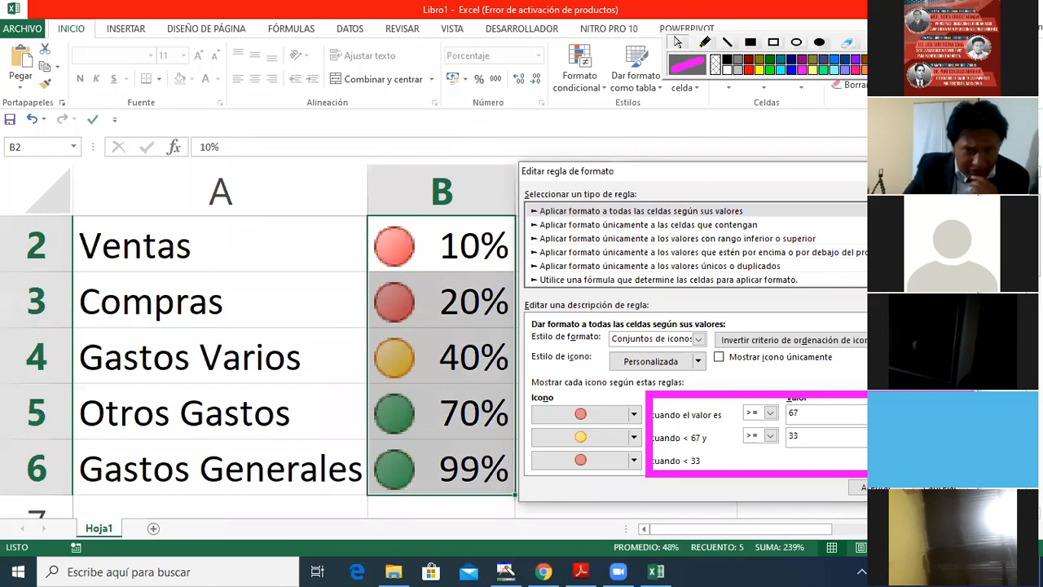
click(559, 168)
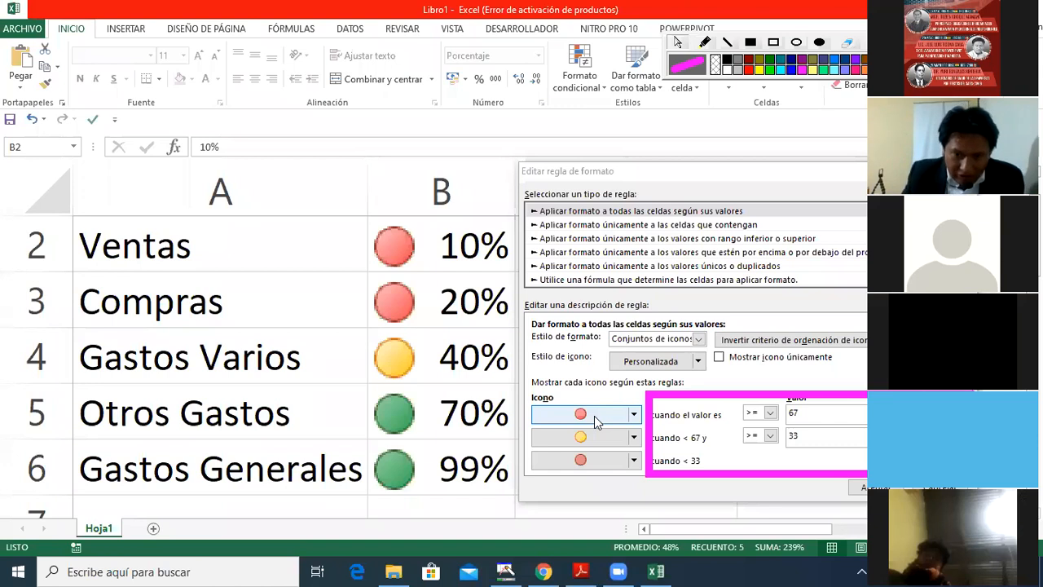
click(635, 415)
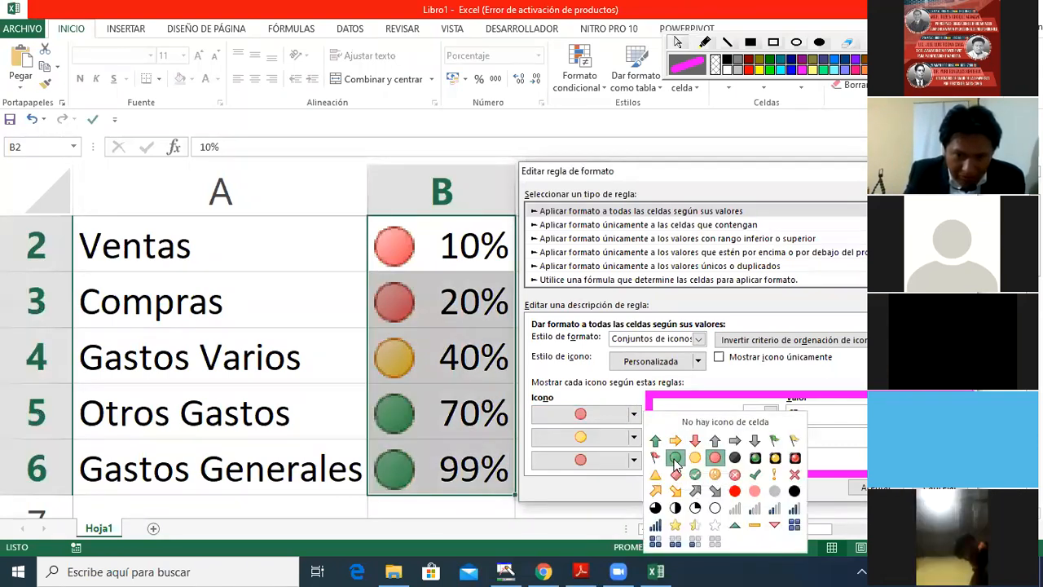
click(675, 459)
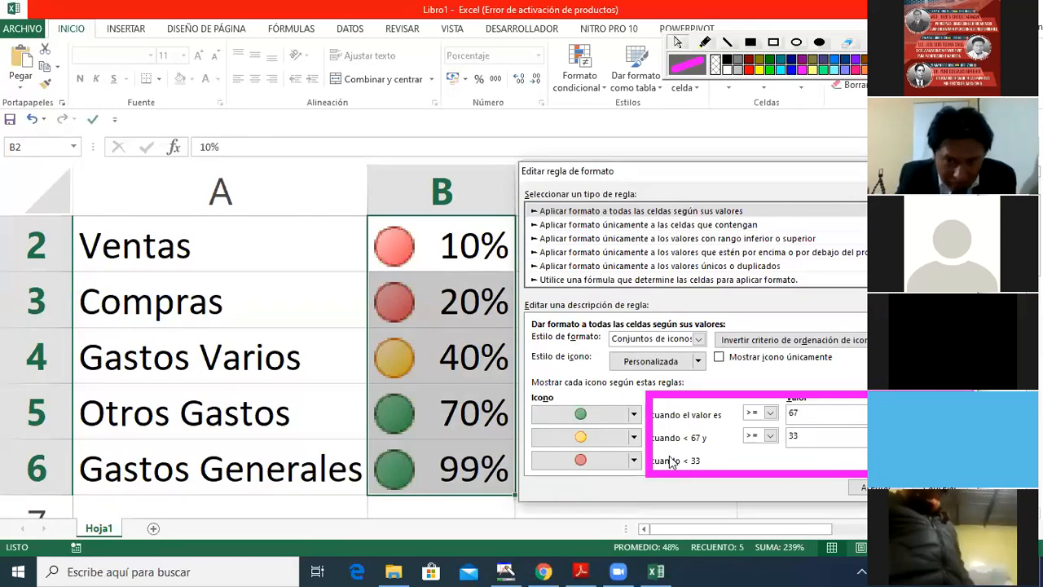
Step: Look through the alternative icons available for values >= 67 and leave the green circle selected
click(635, 416)
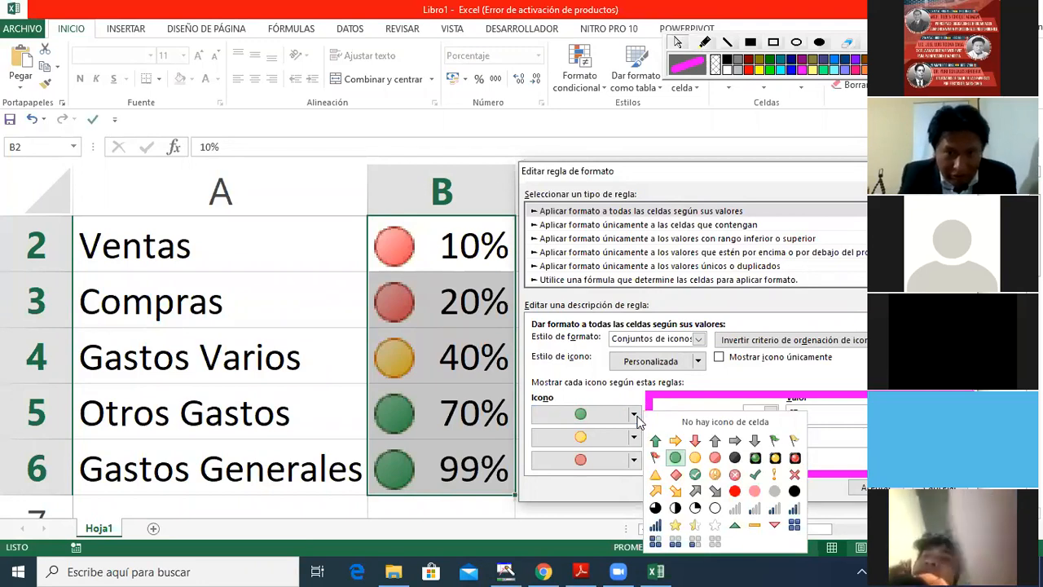
click(480, 182)
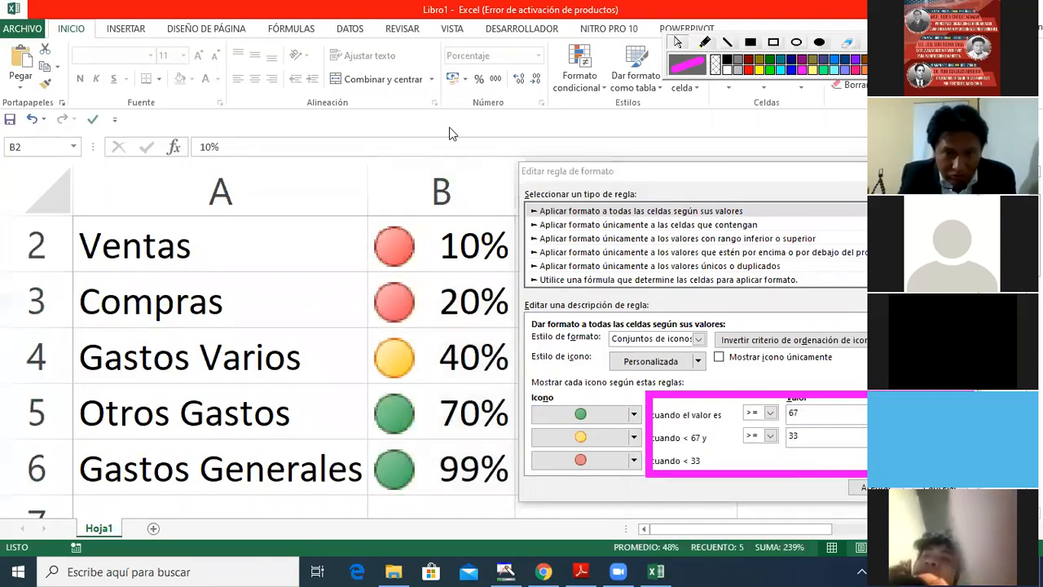
click(635, 415)
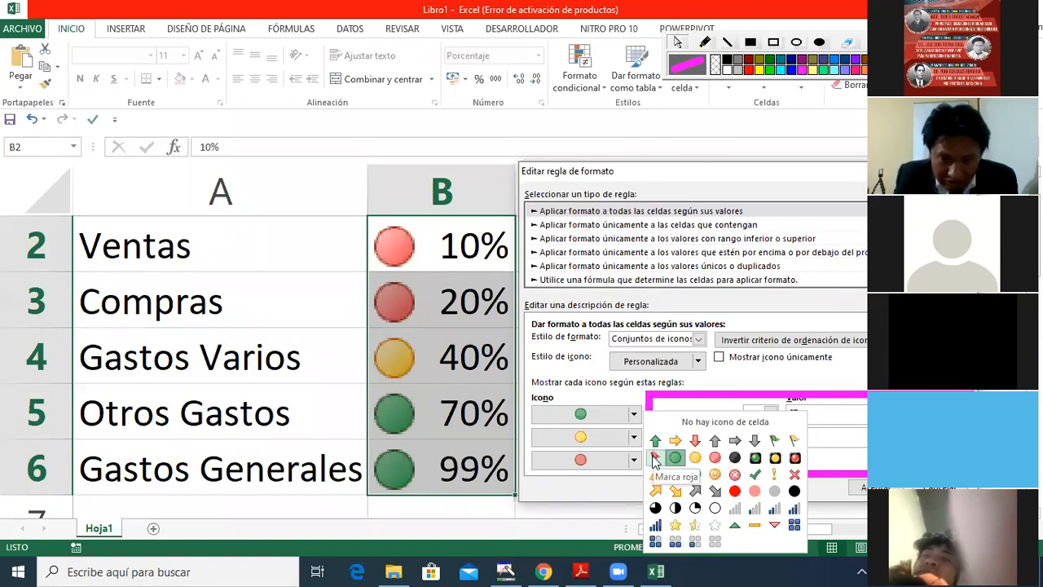
click(732, 373)
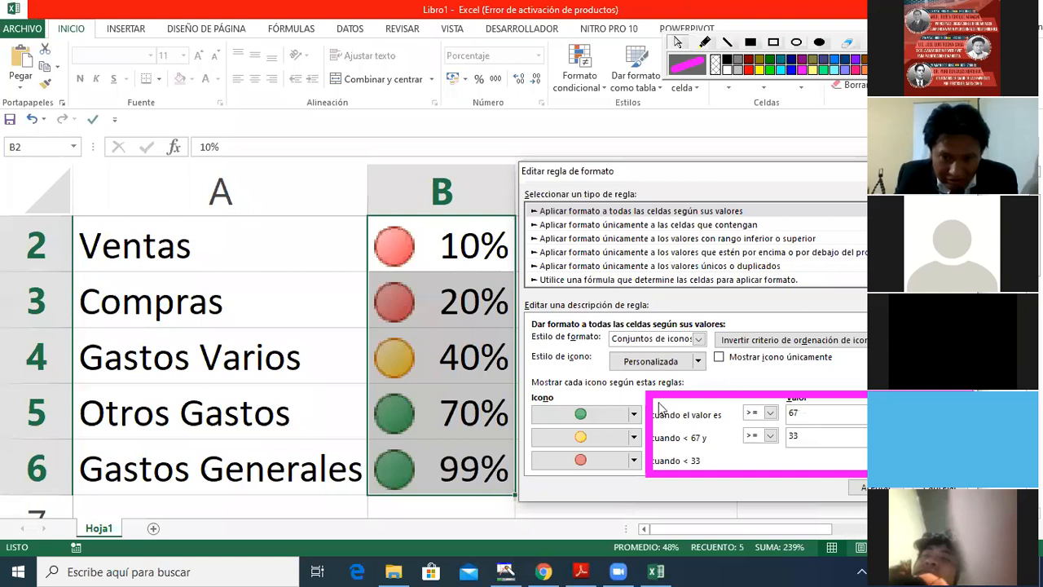
click(635, 414)
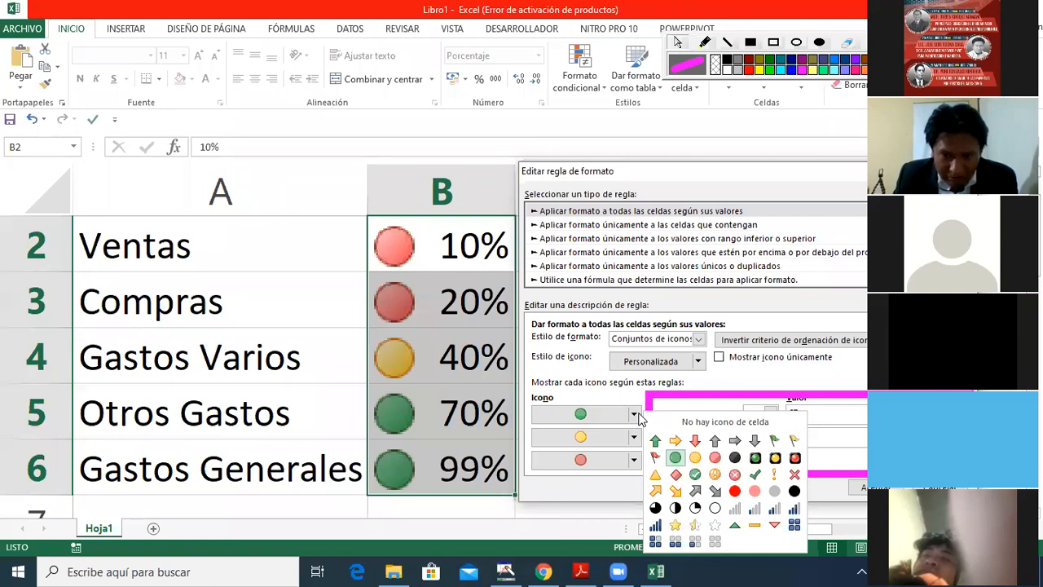
click(736, 379)
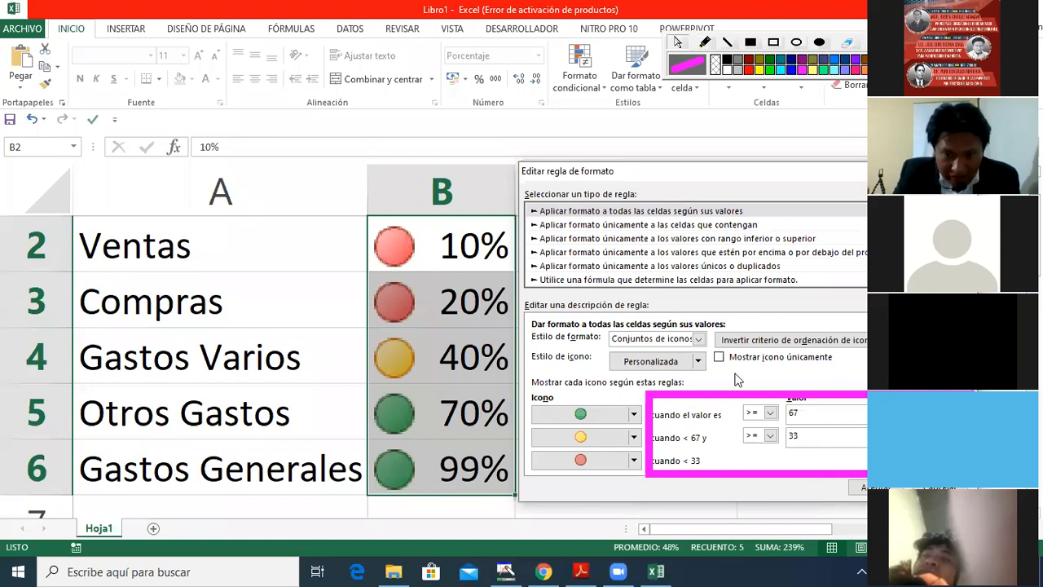
click(485, 159)
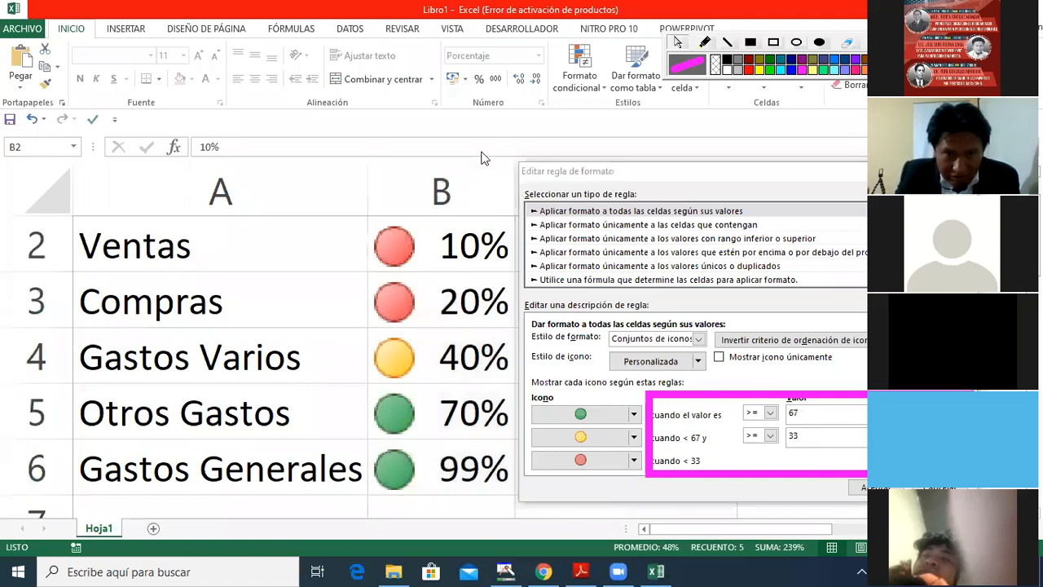
Step: Outline the Otros Gastos percentage in B5 with a yellow rectangle using the screen annotation tool
click(758, 71)
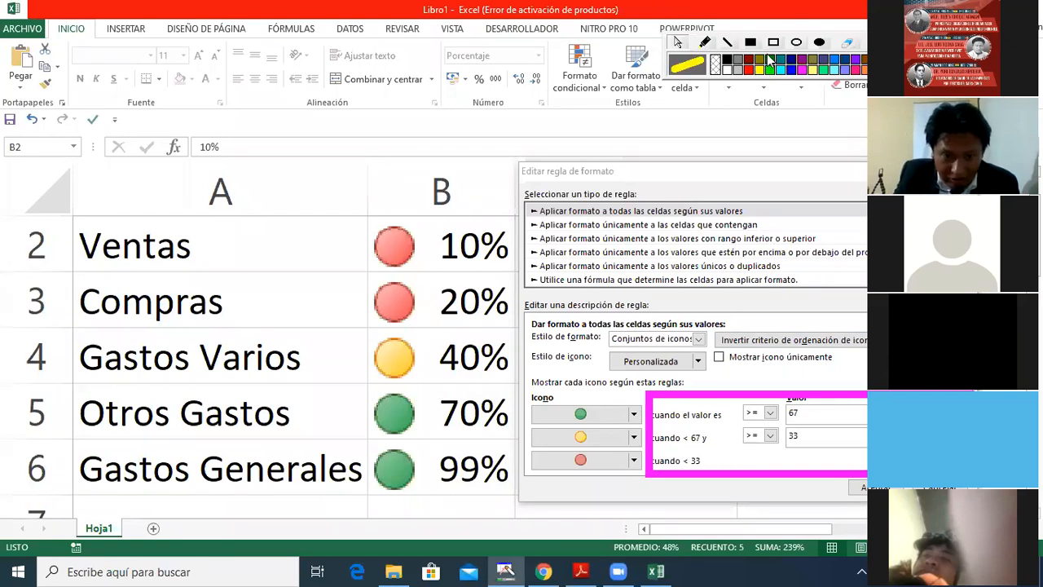
click(774, 42)
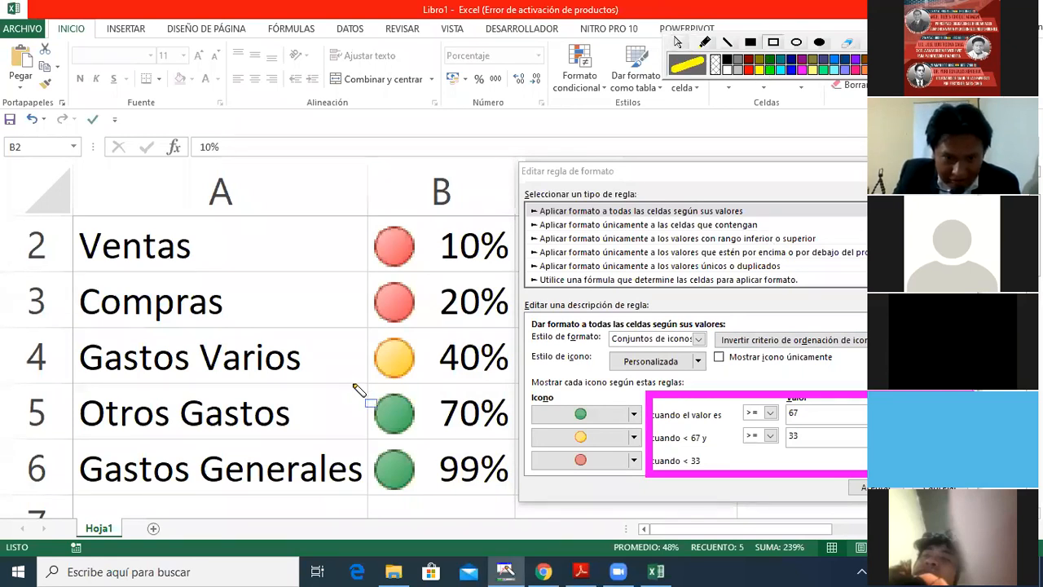
mouse_move(349, 381)
mouse_down()
mouse_move(458, 456)
mouse_move(522, 451)
mouse_up()
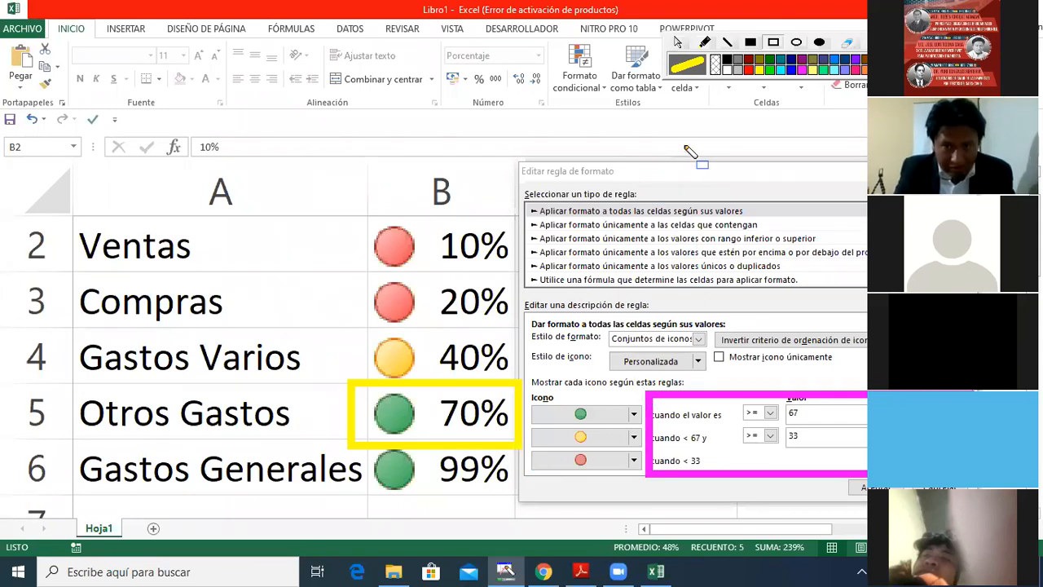
Step: Clear the on-screen annotations, discard the rule edit and close the conditional formatting rules manager
click(734, 175)
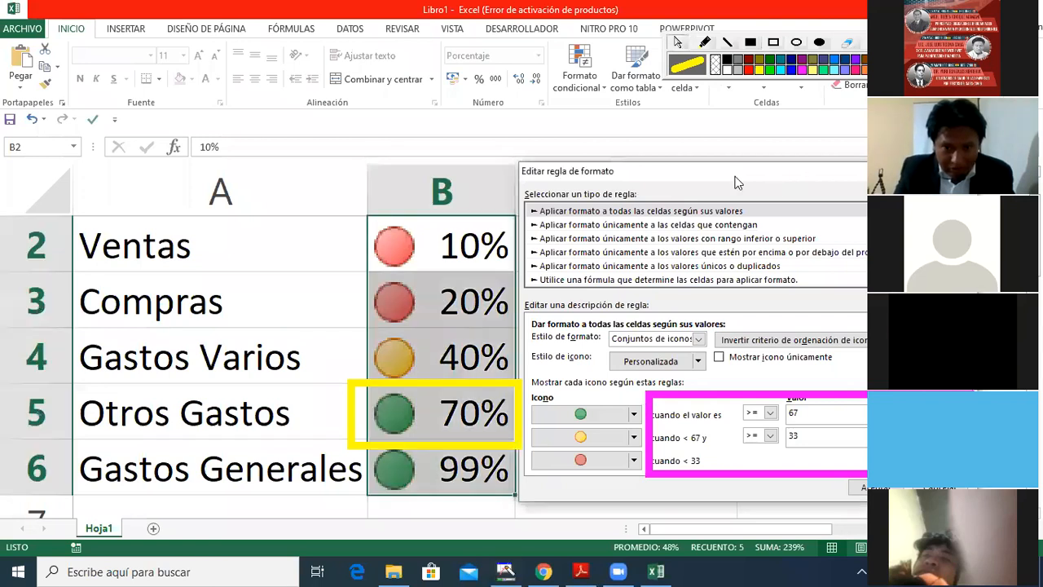
drag(640, 171, 632, 170)
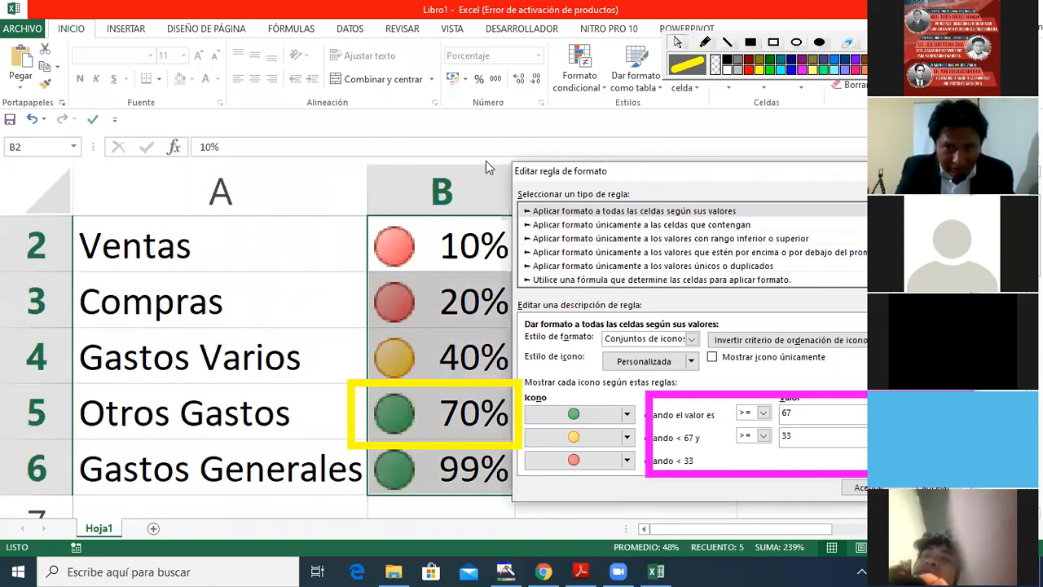
drag(529, 171, 369, 160)
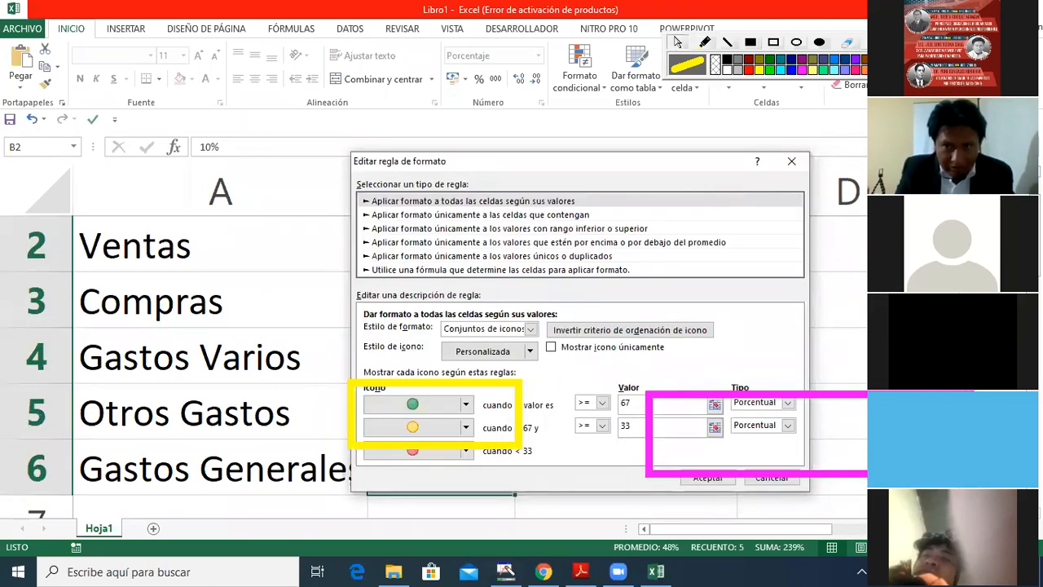
click(848, 43)
click(790, 163)
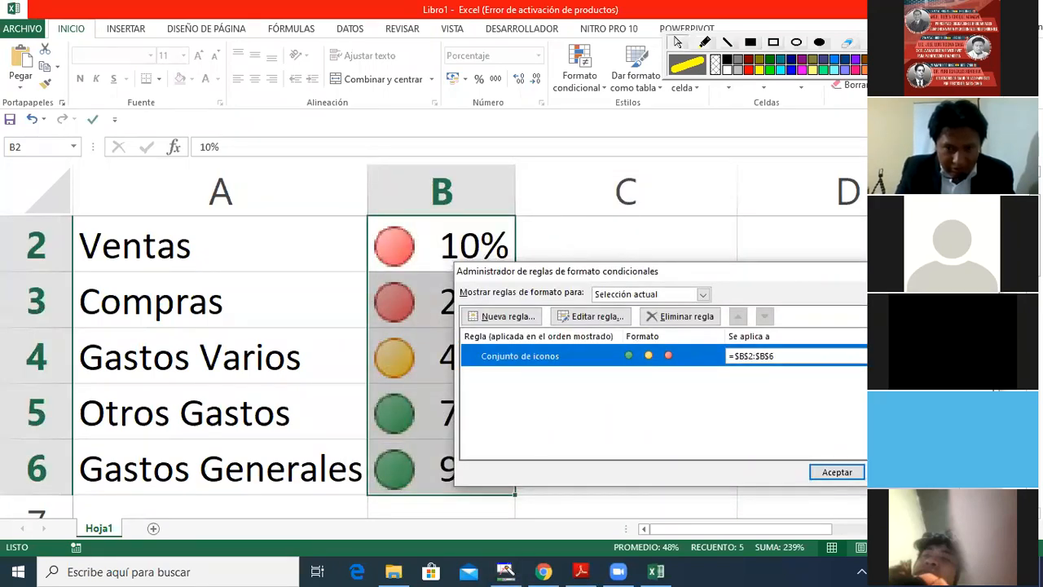
key(Return)
Step: Set the Otros Gastos percentage in cell B5 to 67%
click(438, 424)
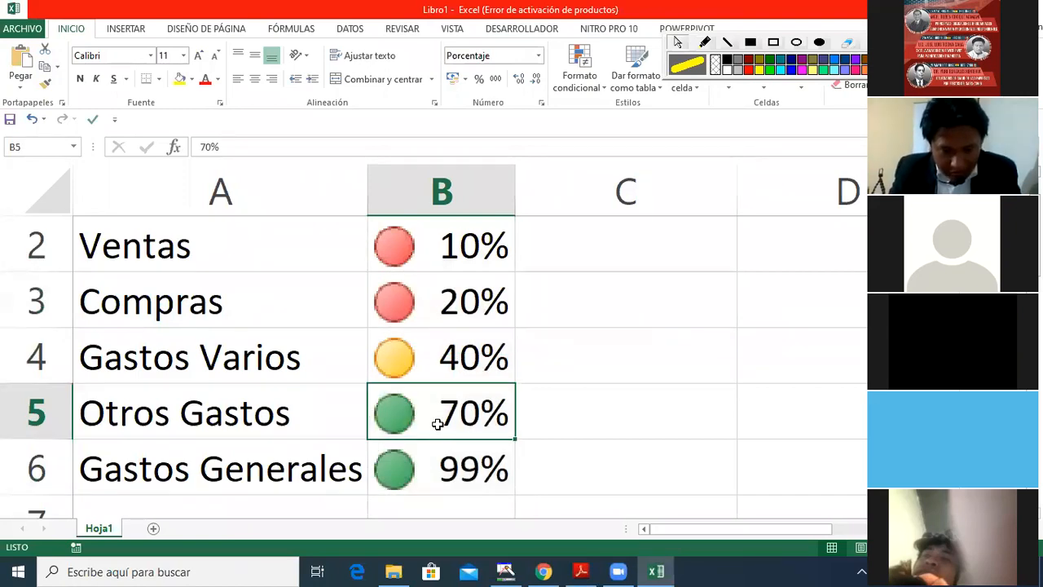
text(67)
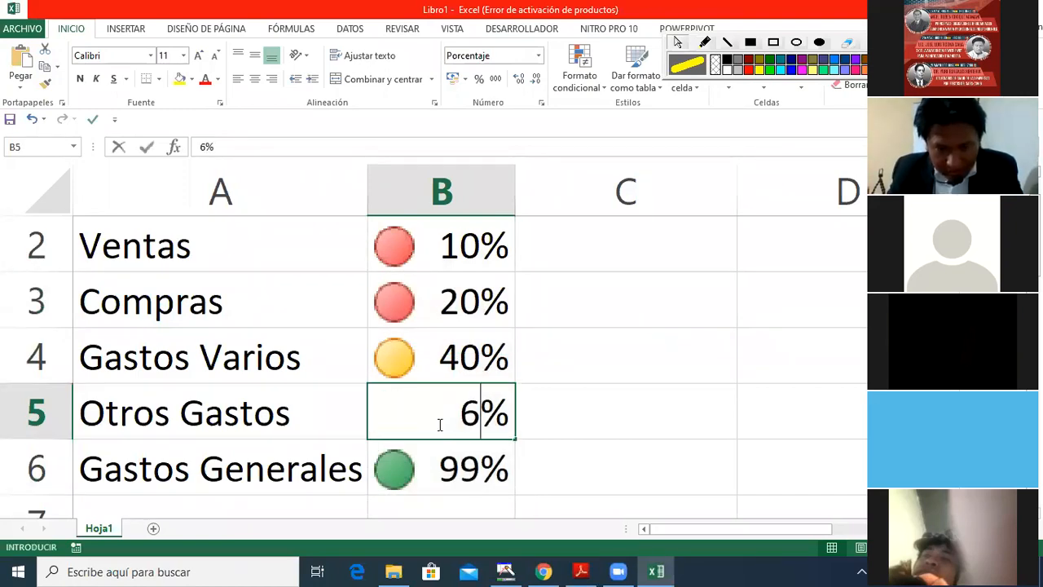
key(Return)
Step: Fill the Otros Gastos row, cells A5 to B5, with the orange theme colour
click(438, 424)
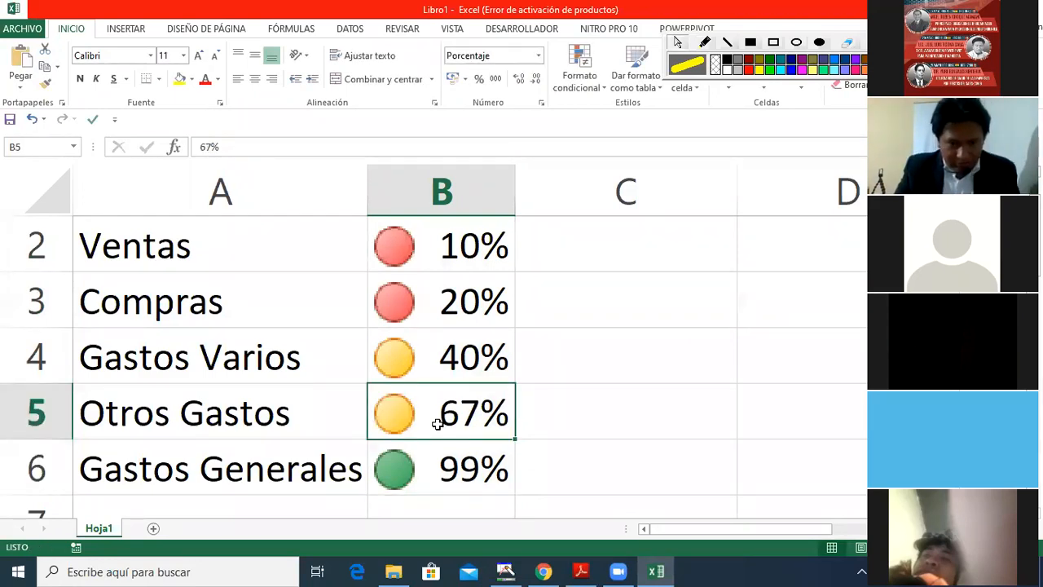
key(Left)
key(shift+Right)
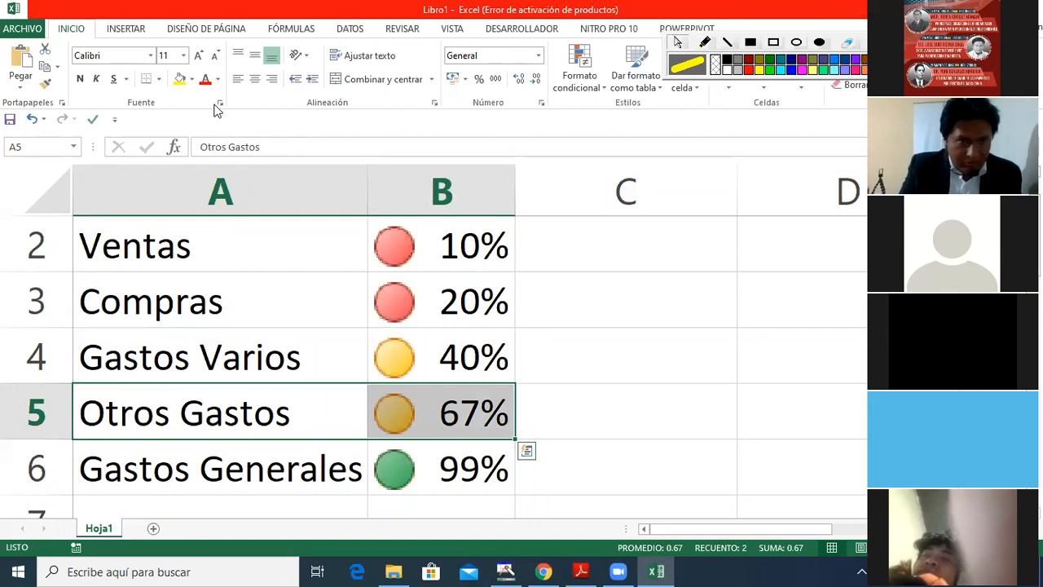
click(192, 80)
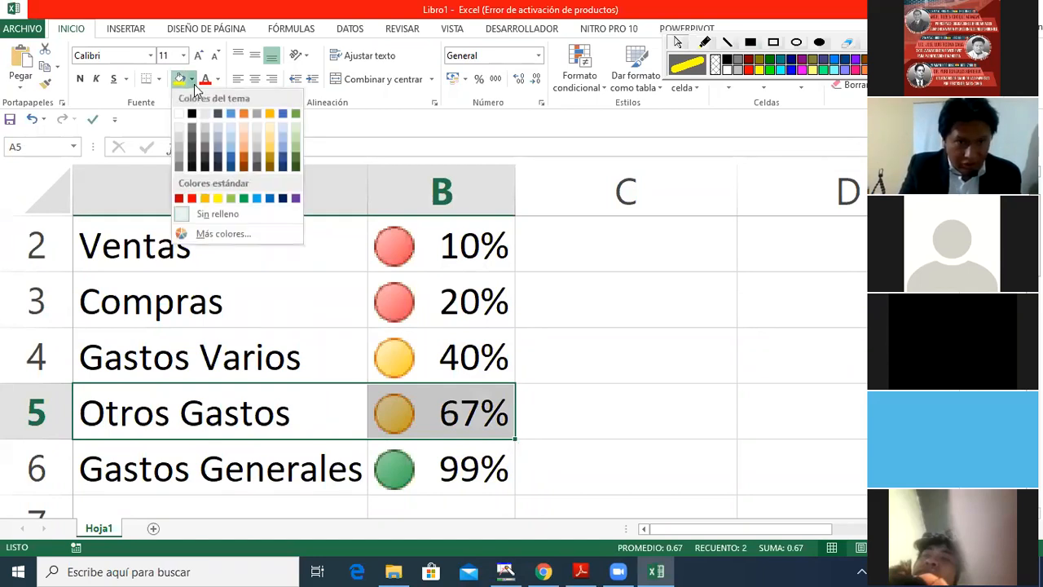
click(241, 114)
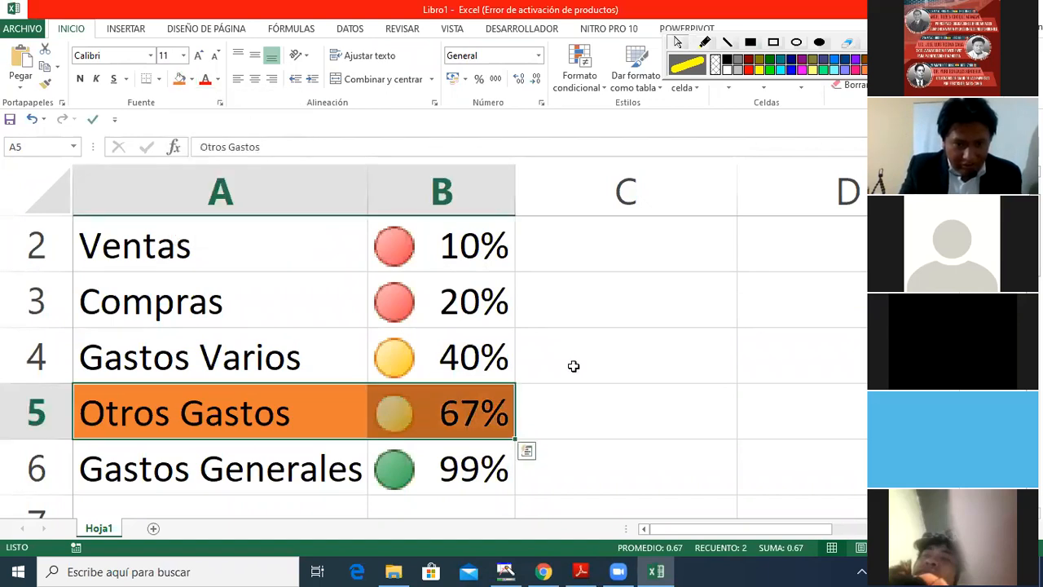
Step: Open the conditional formatting rules manager for cells B2 to B6 and place it clear of the percentages
key(Left)
key(Right)
key(Up)
key(Up)
key(Left)
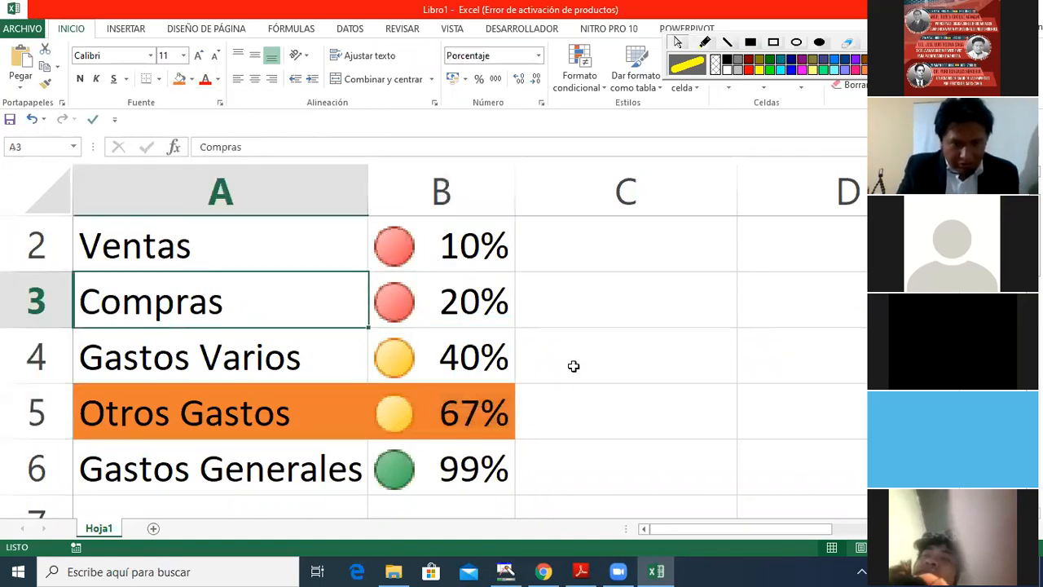
key(Up)
key(shift+Right)
key(shift+Down)
key(shift+Down)
key(shift+Down)
key(shift+Down)
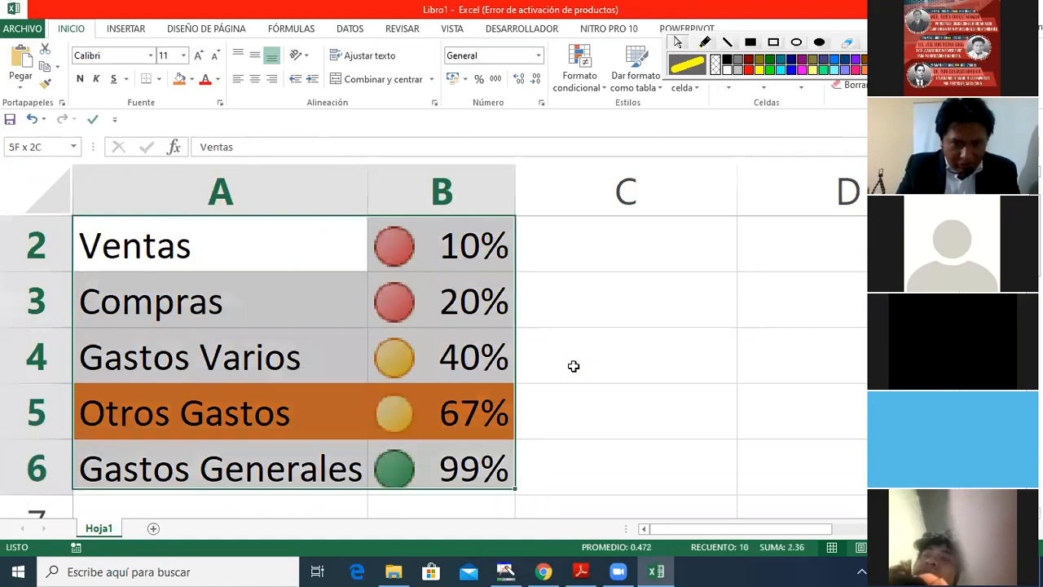
key(Right)
key(shift+Down)
key(shift+Down)
key(shift+Down)
key(shift+Down)
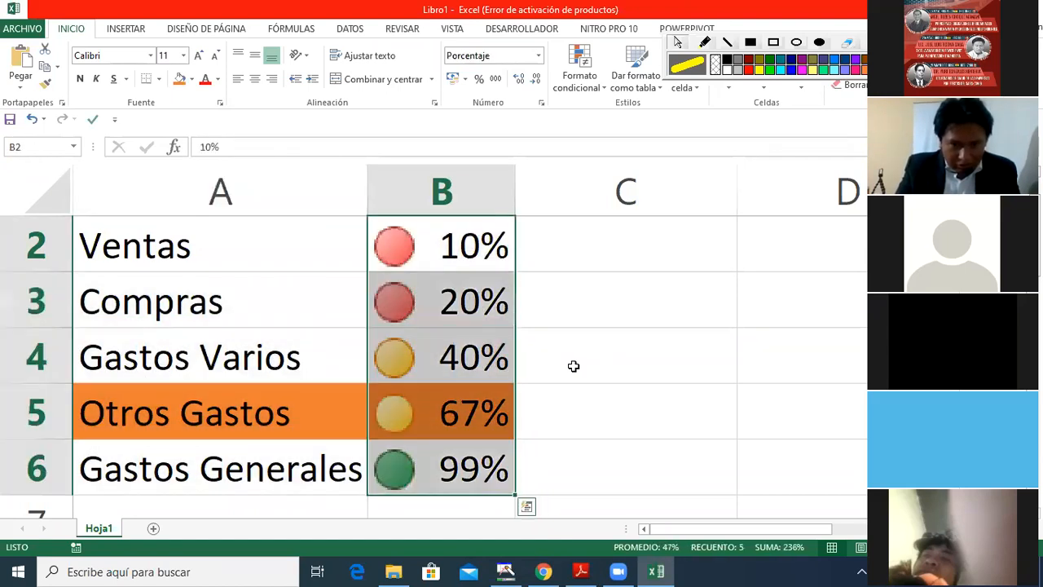
click(601, 90)
mouse_move(659, 244)
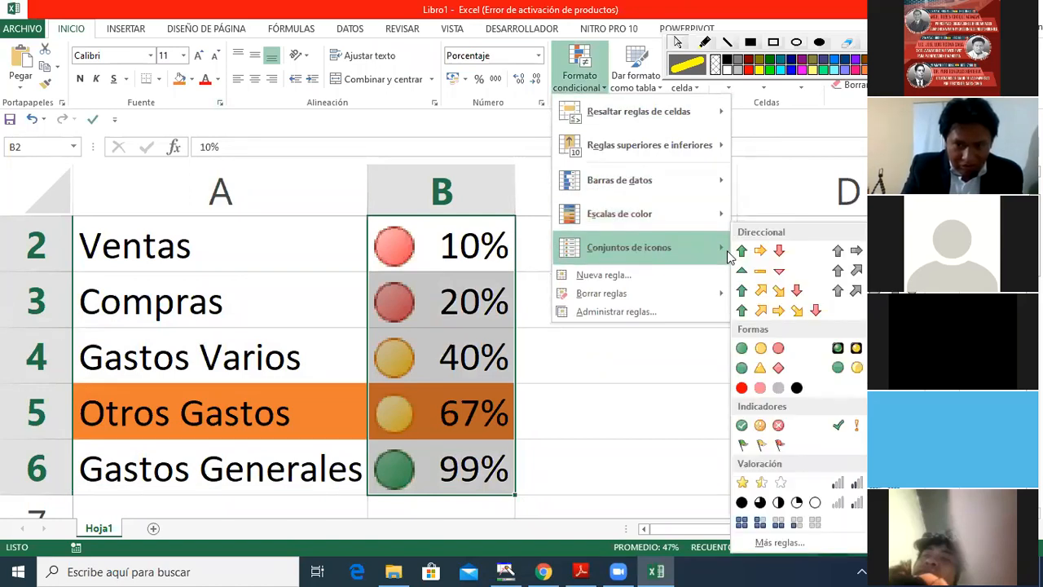
click(645, 311)
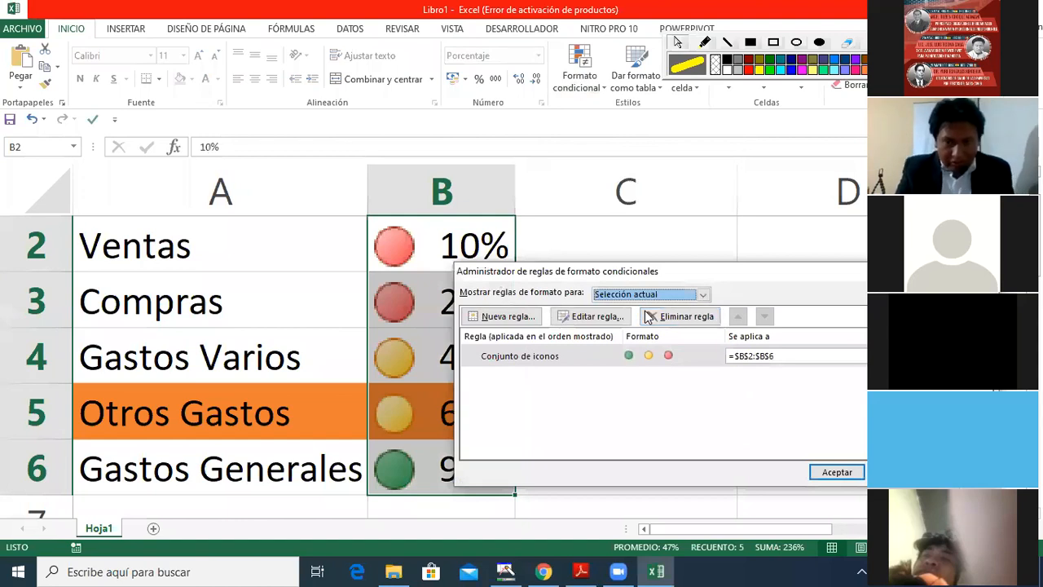
click(678, 277)
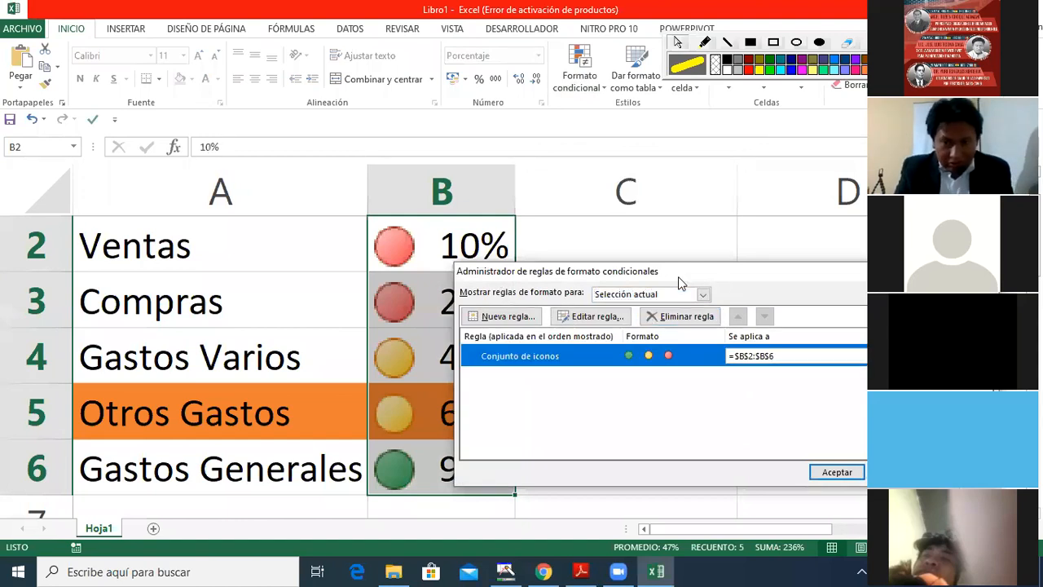
drag(678, 276, 744, 262)
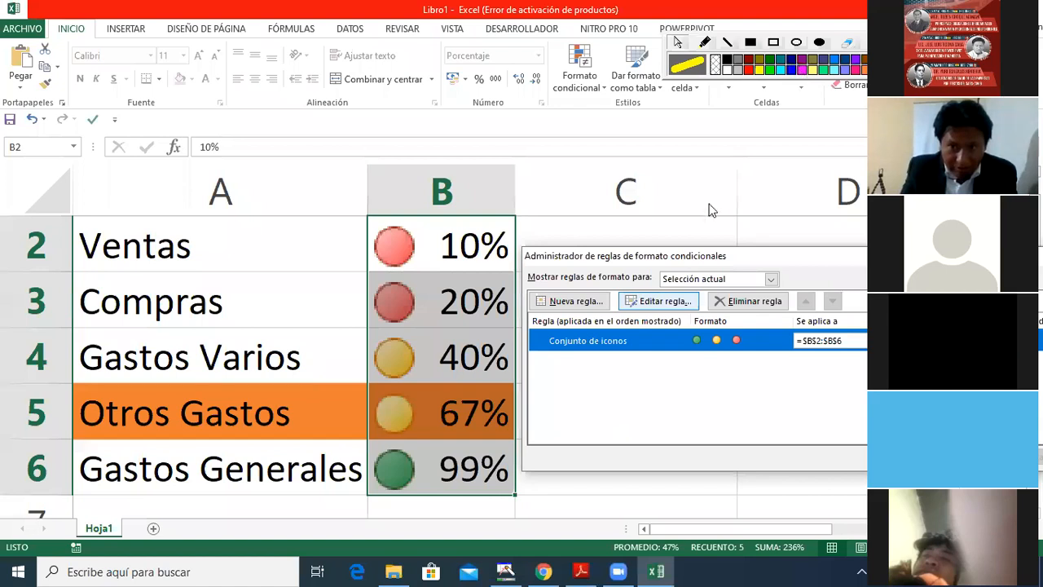
Step: Outline the green circle condition for values >= 67 in the rule editor with a magenta annotation rectangle, then clear the annotation
click(769, 48)
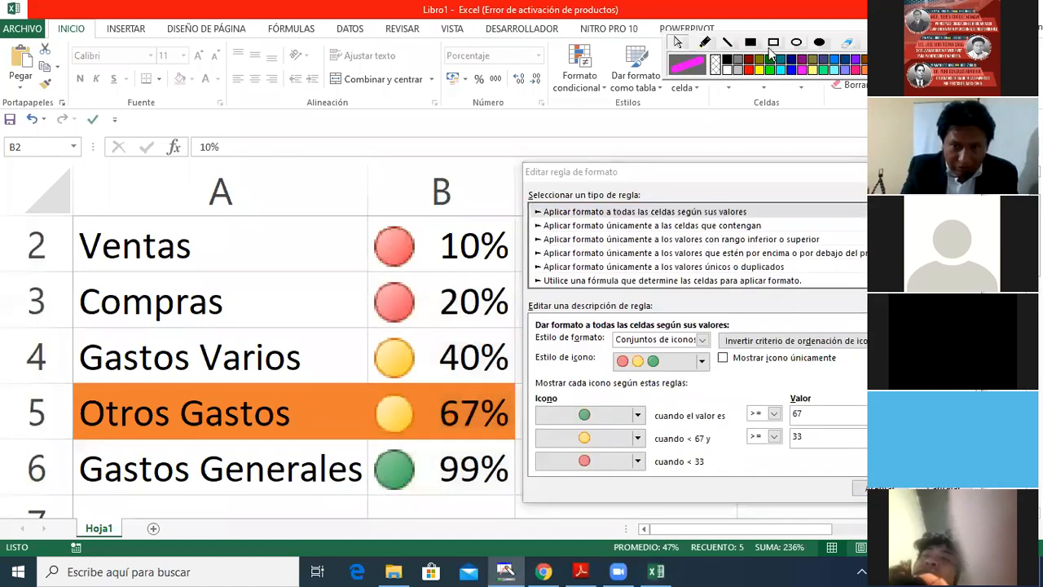
mouse_move(536, 390)
mouse_down()
mouse_move(636, 429)
mouse_move(722, 440)
mouse_move(960, 427)
mouse_up()
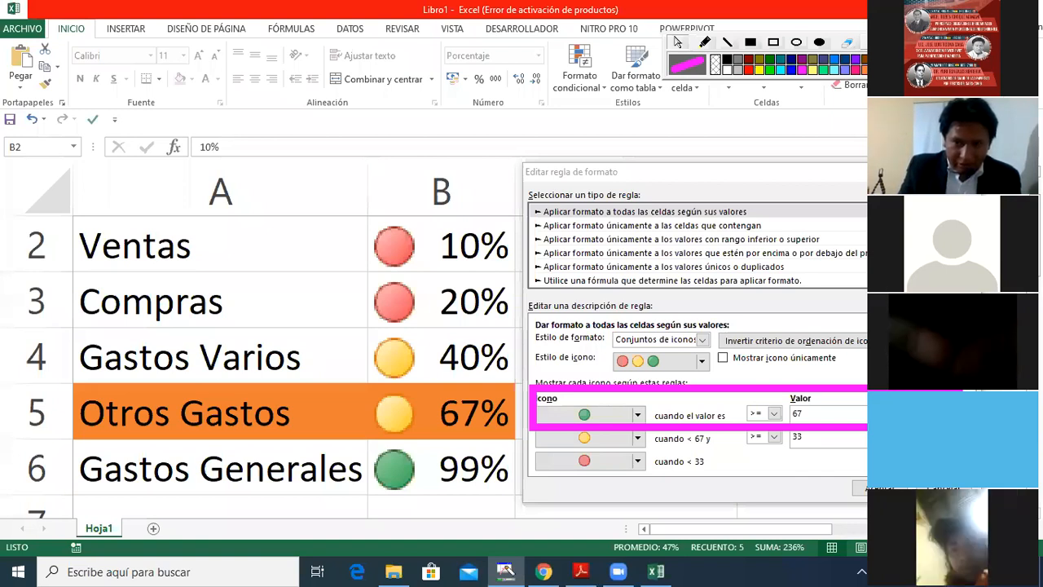
key(Escape)
Step: Close the rule editor and the rules manager and return to cell C3 in the worksheet
click(680, 174)
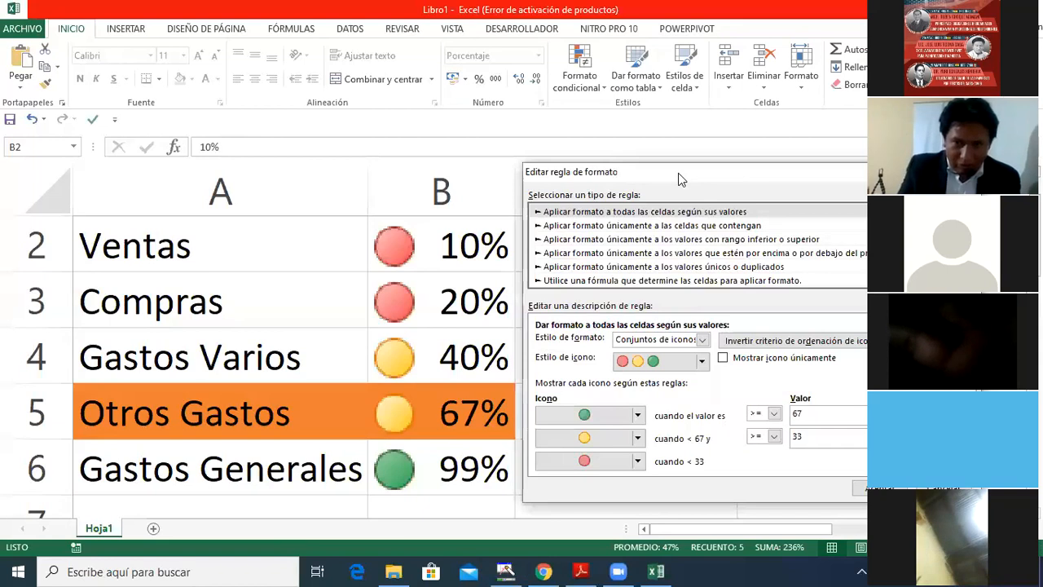
click(799, 169)
drag(799, 169, 628, 162)
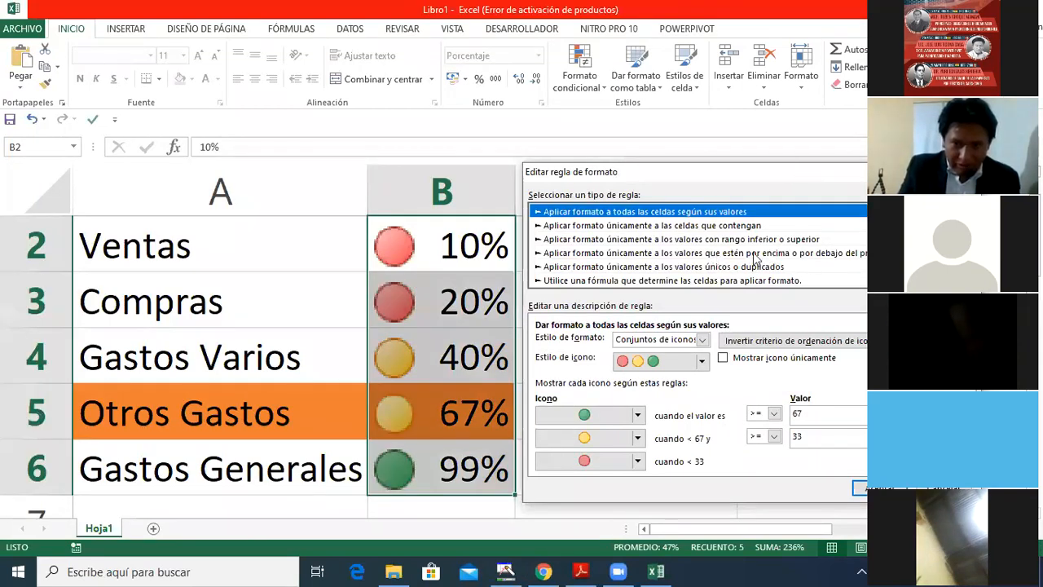
key(Return)
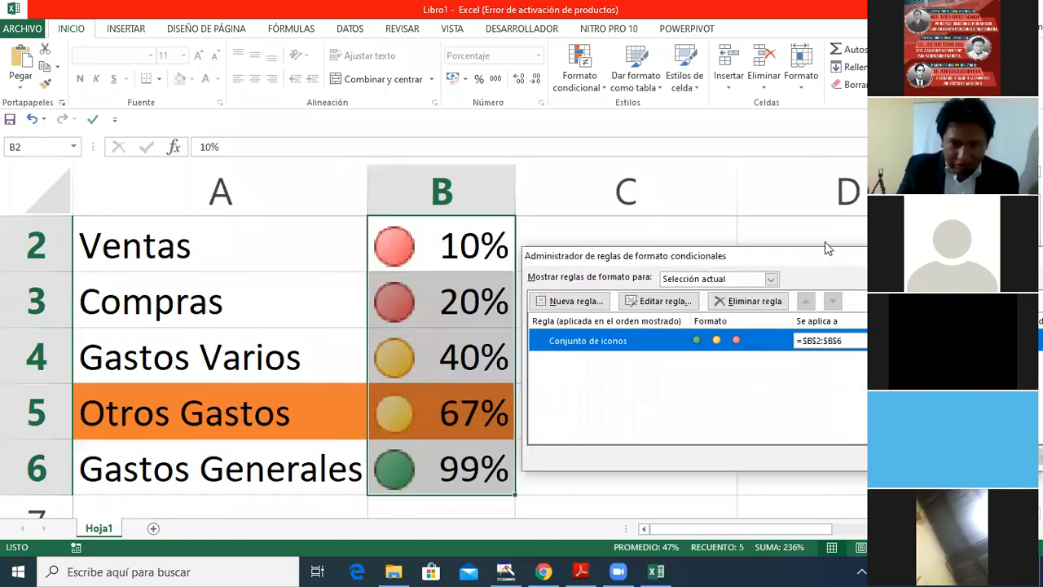
click(615, 279)
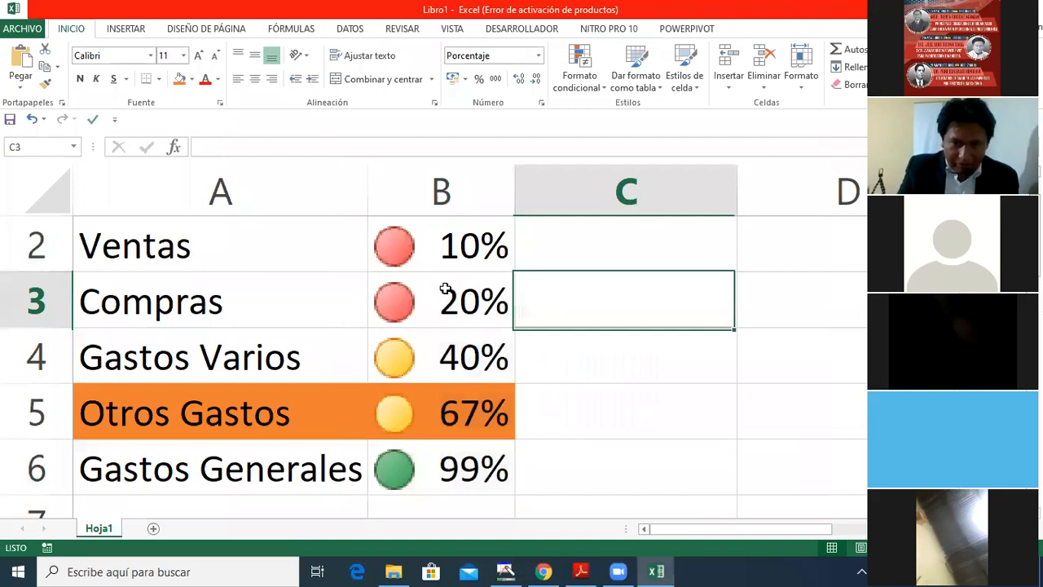
click(468, 313)
click(537, 331)
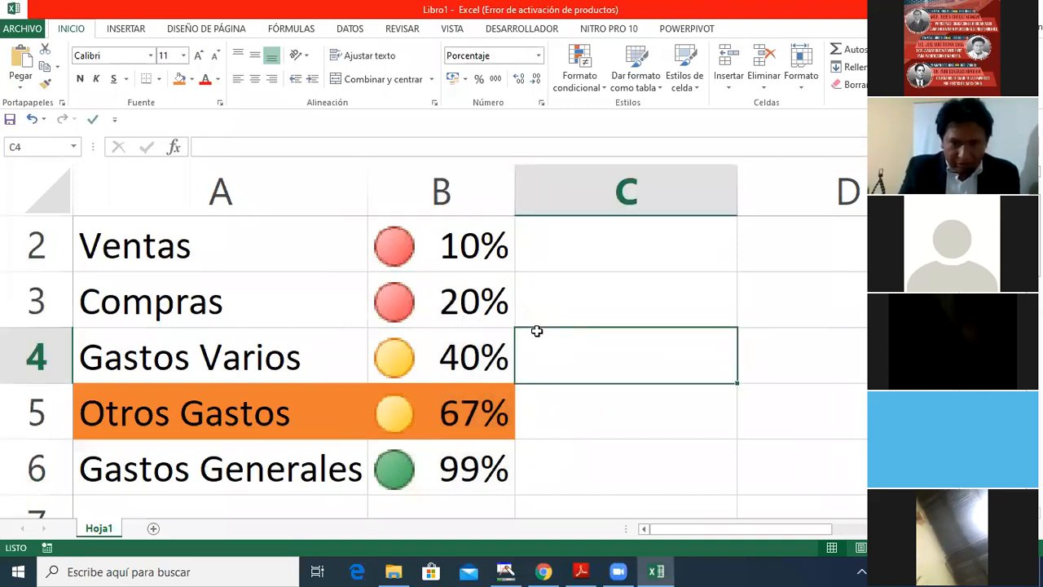
key(Up)
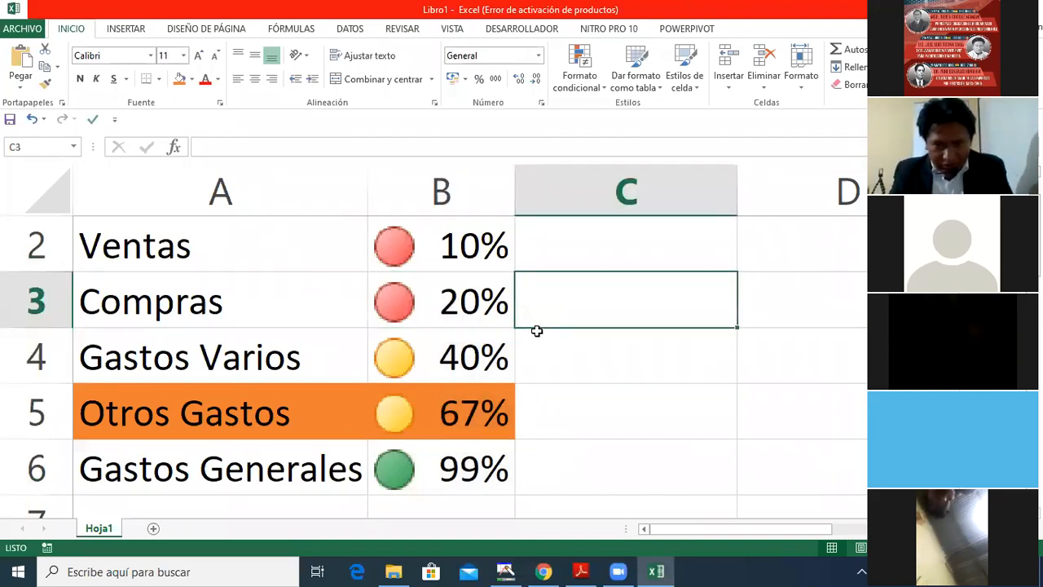
Step: Enter the percentages 10%, 30%, 40%, 60% and 70% in cells D2 to D6
key(Up)
key(Right)
key(Right)
key(Left)
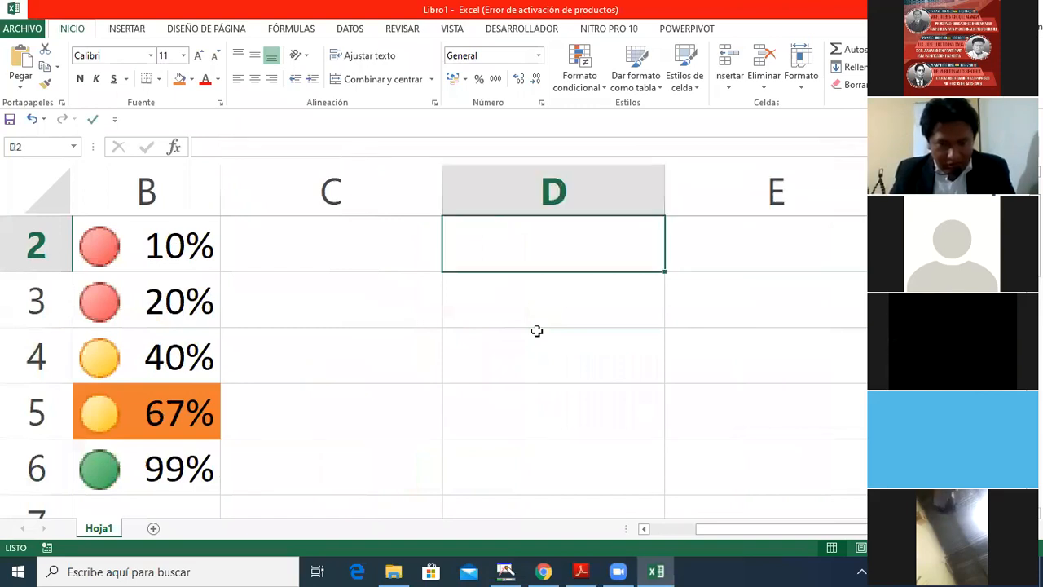
text(10)
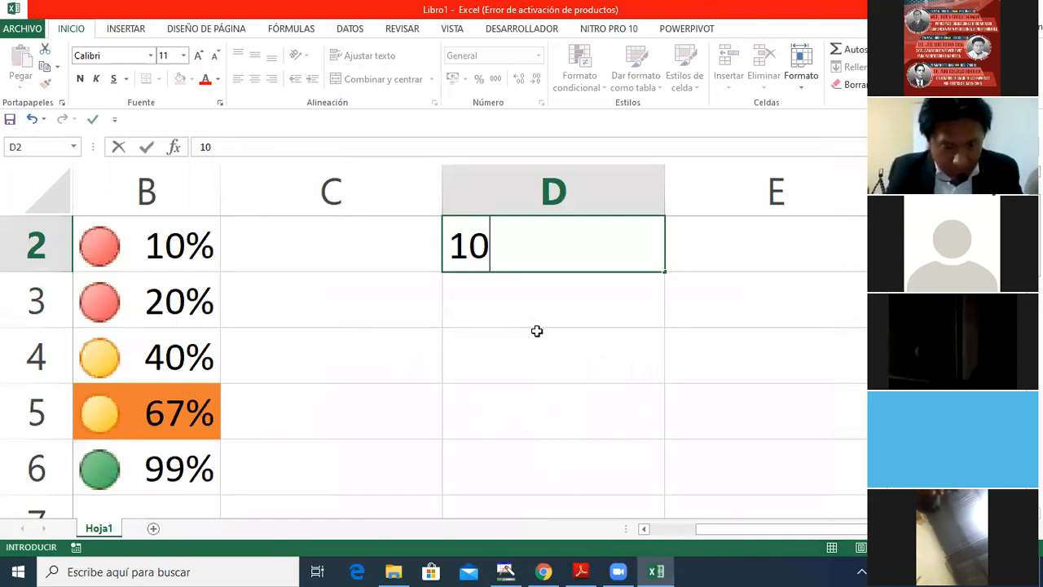
key(Return)
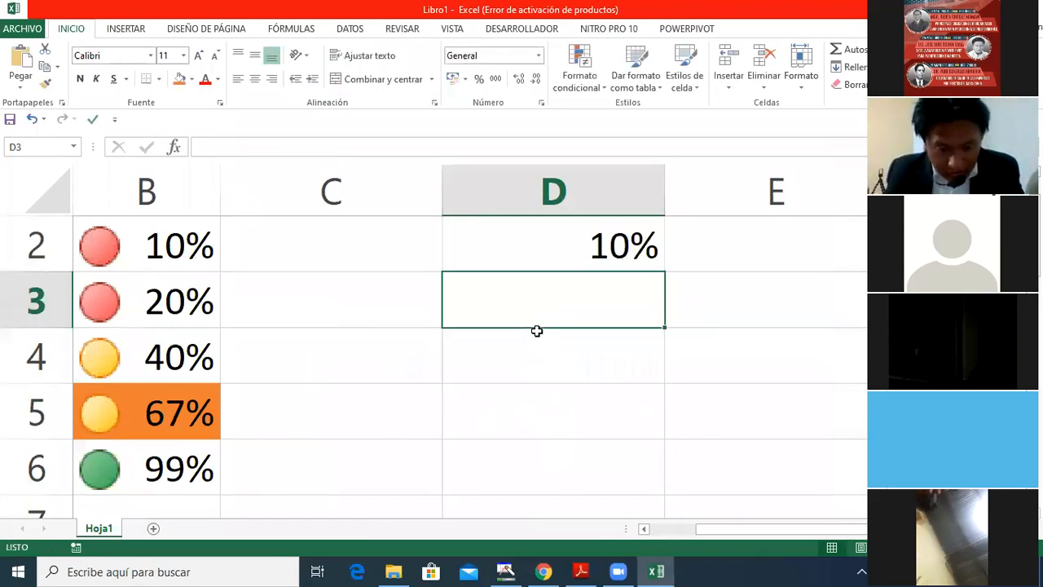
text(30)
key(Return)
text(40)
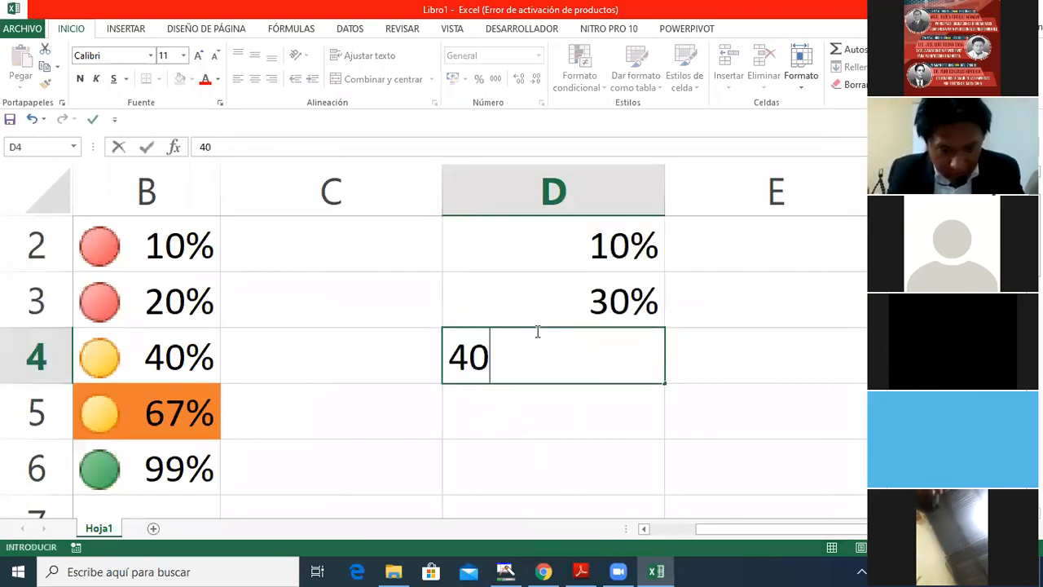
text(%)
key(Return)
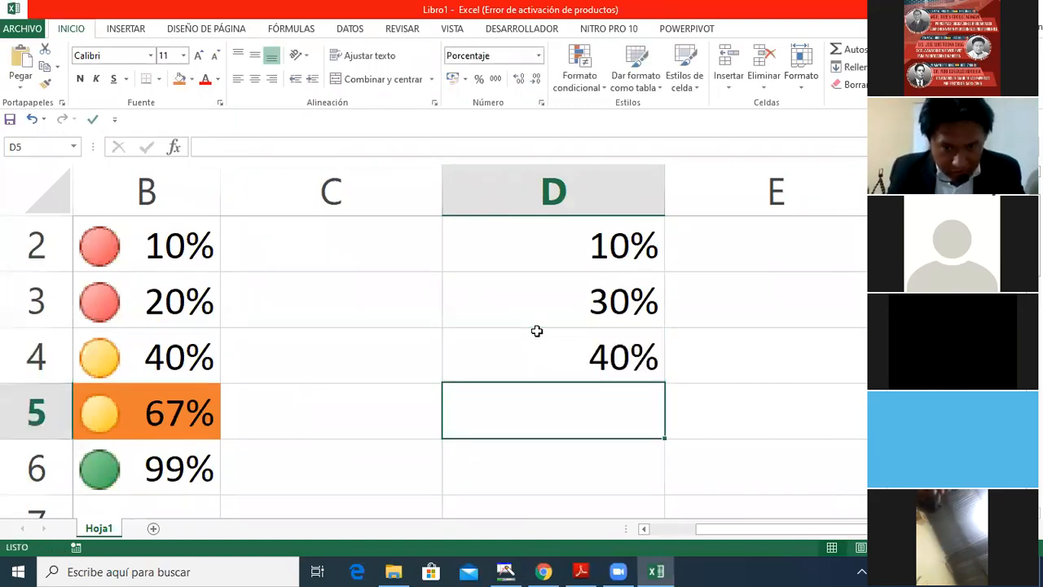
text(60)
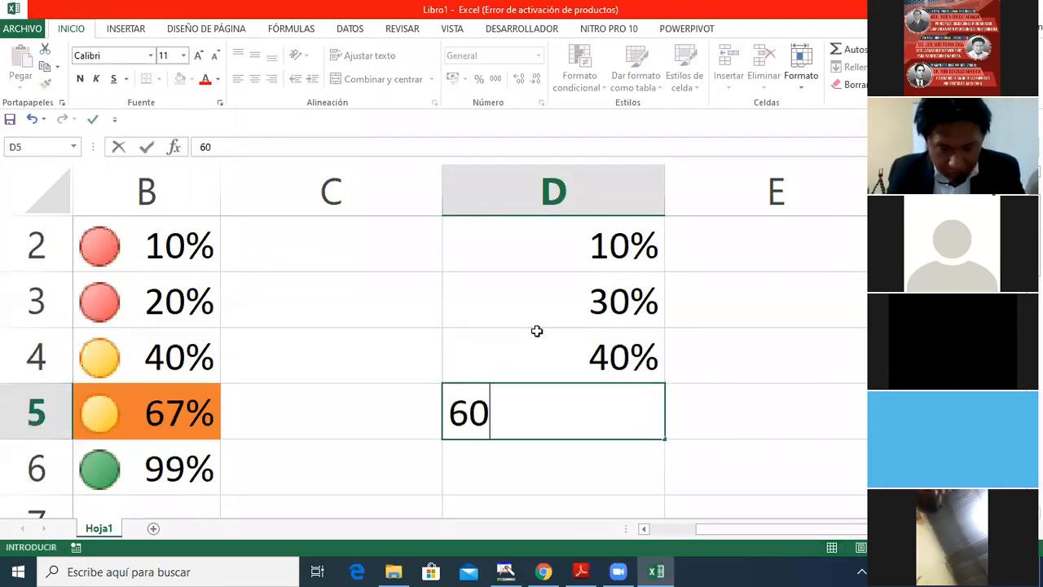
key(Return)
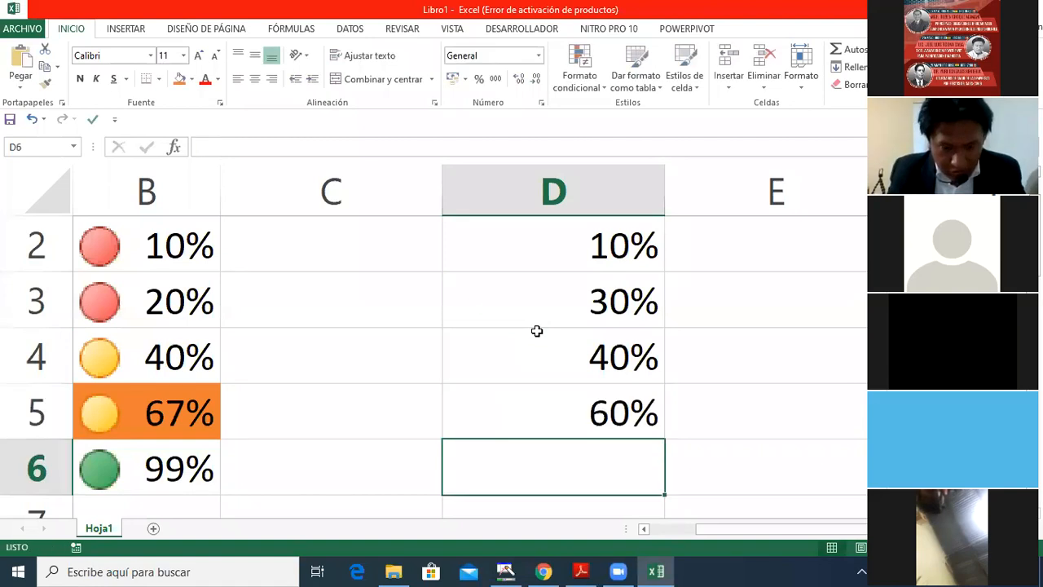
text(70%)
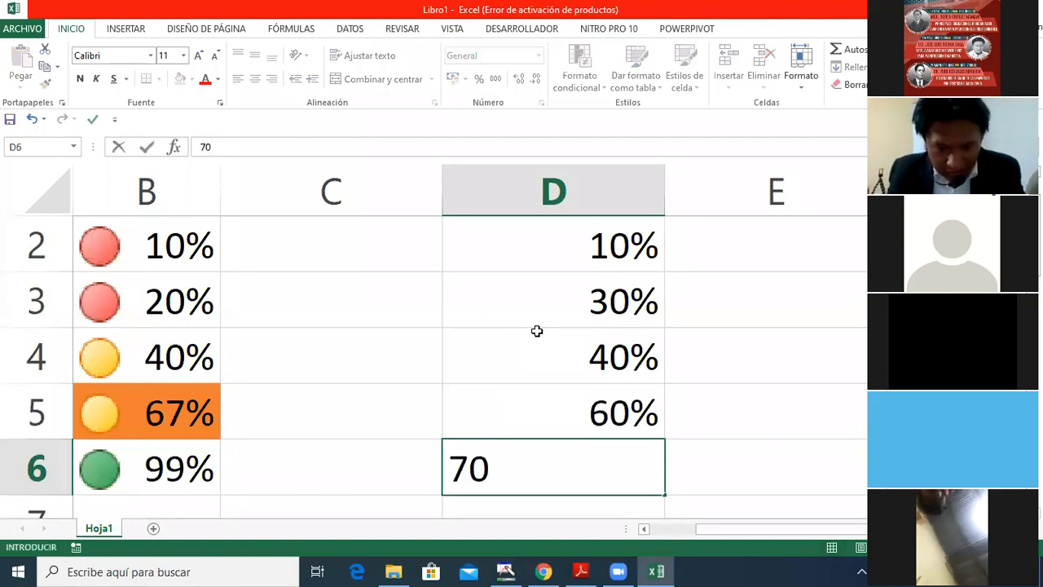
key(Right)
Step: Apply blue gradient data bars as conditional formatting to the percentages in cells D2 to D6
key(Up)
key(Up)
key(Up)
key(Up)
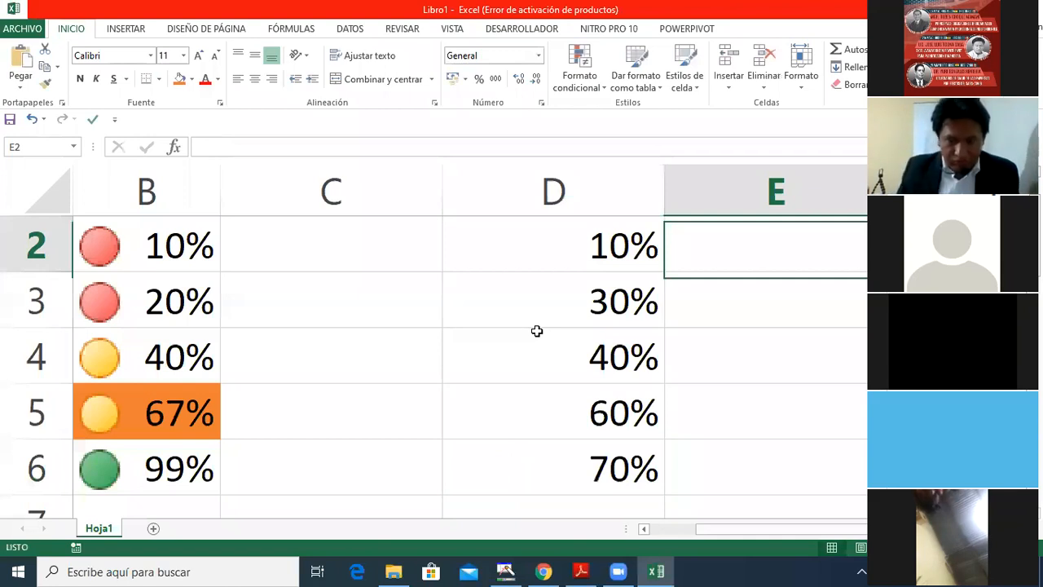
key(Left)
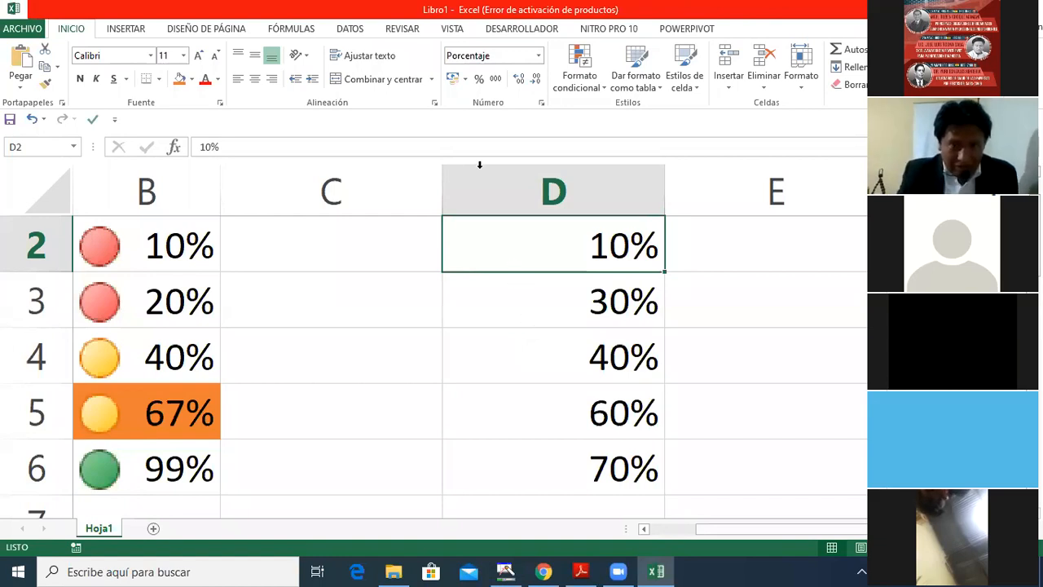
click(462, 132)
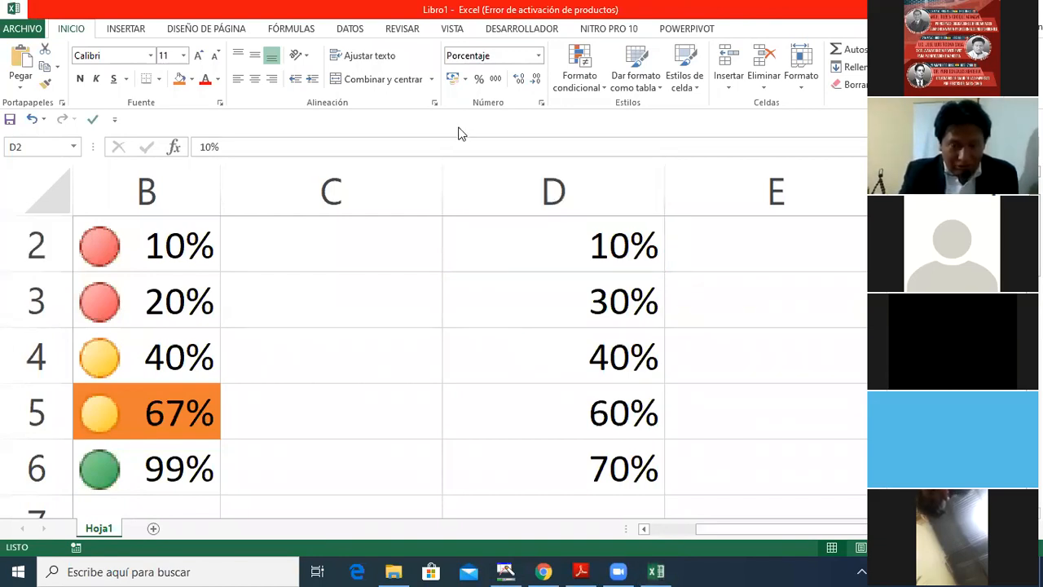
click(539, 254)
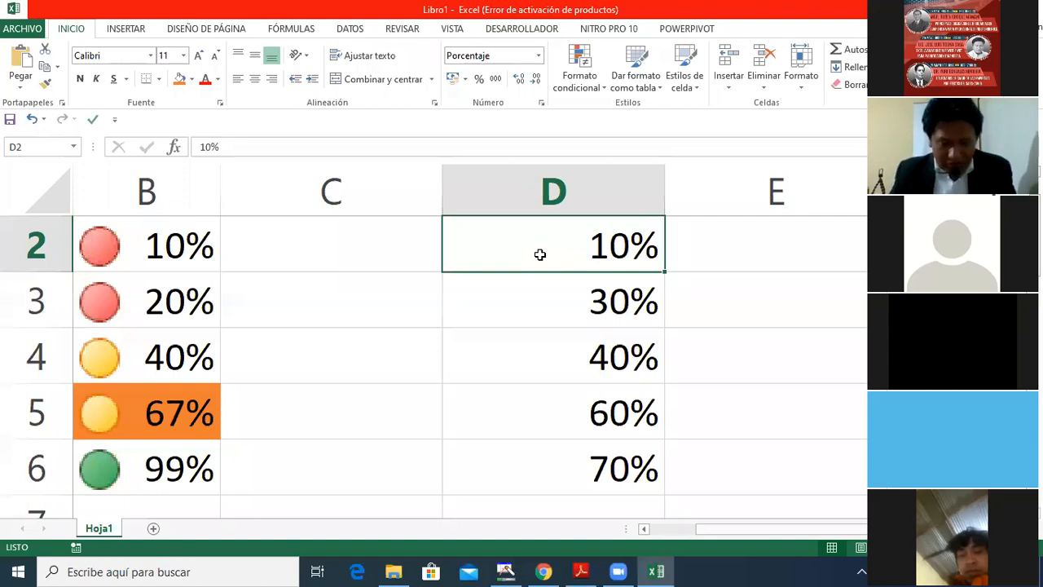
key(shift+Down)
key(shift+Down)
key(shift+Down)
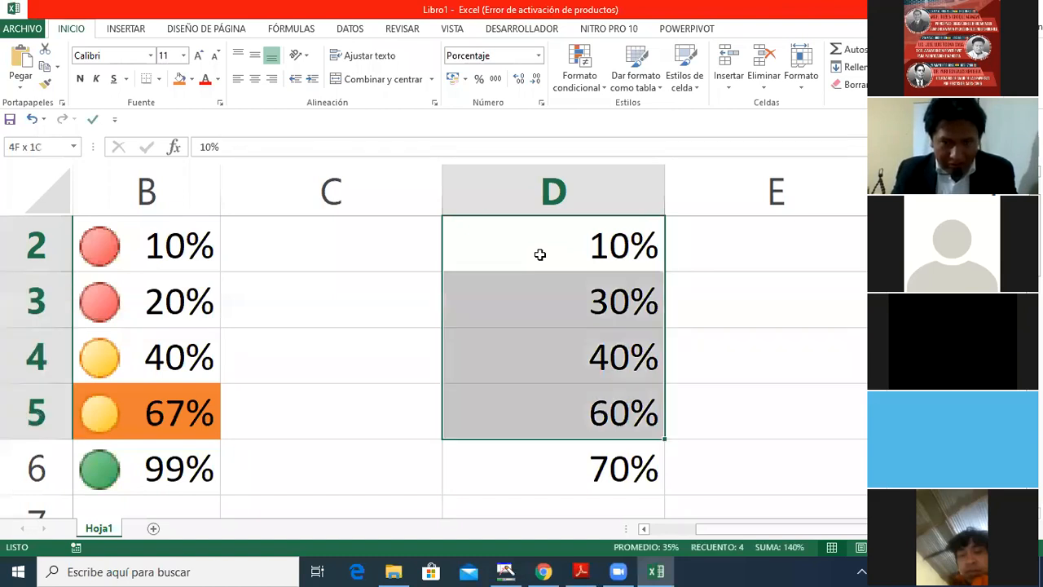
key(shift+Down)
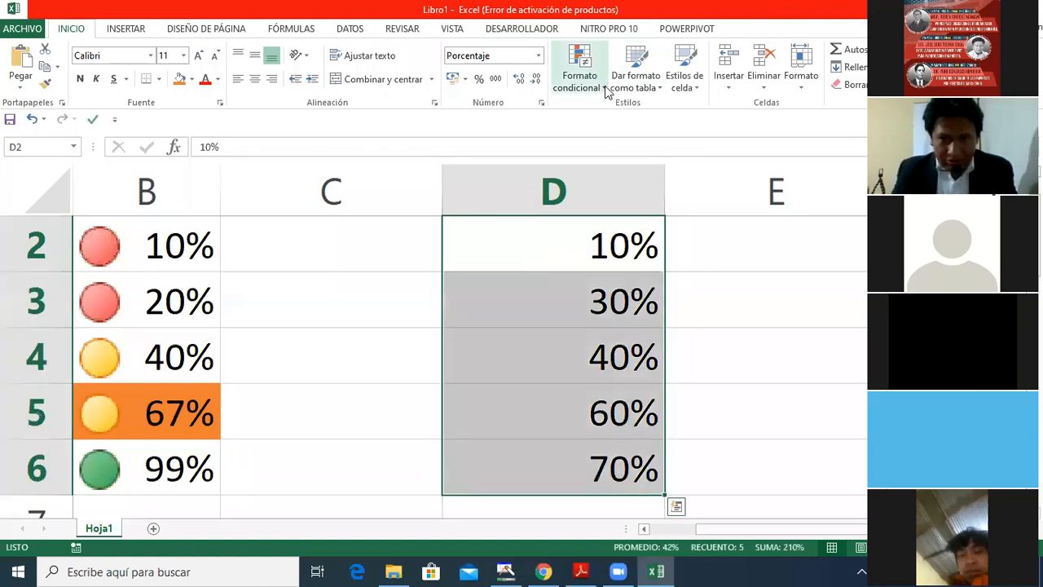
click(605, 92)
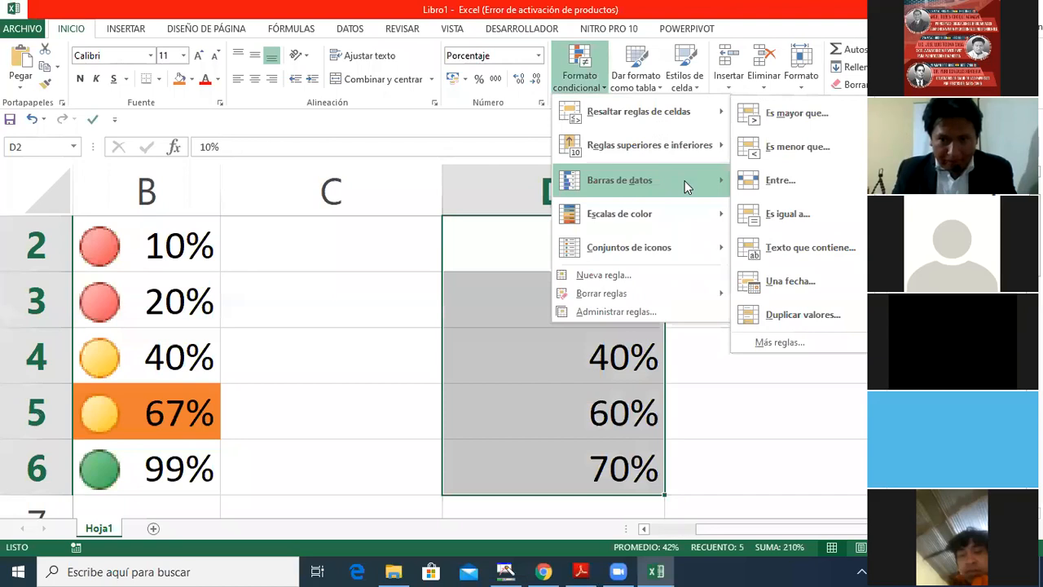
click(748, 200)
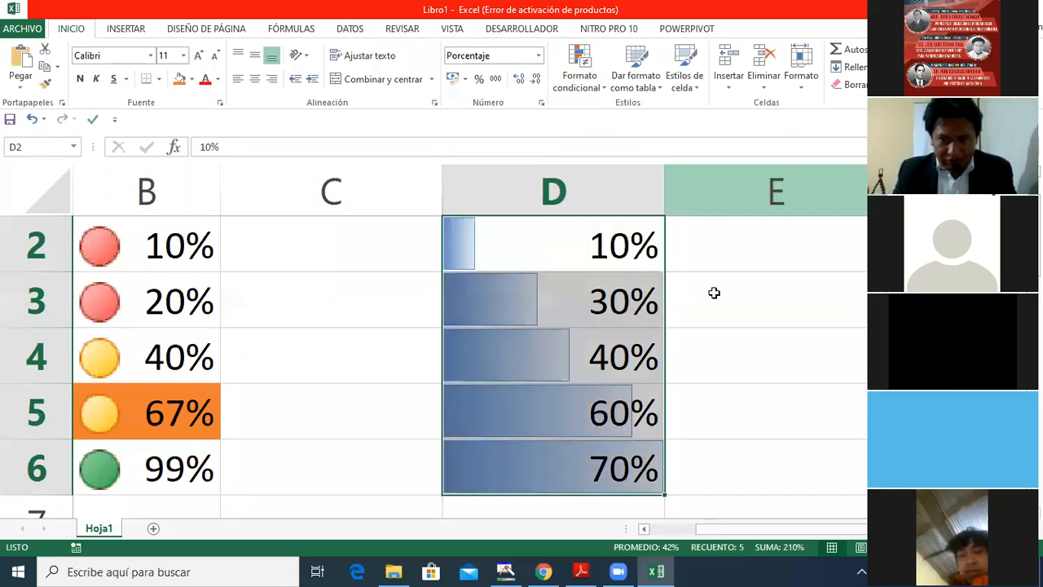
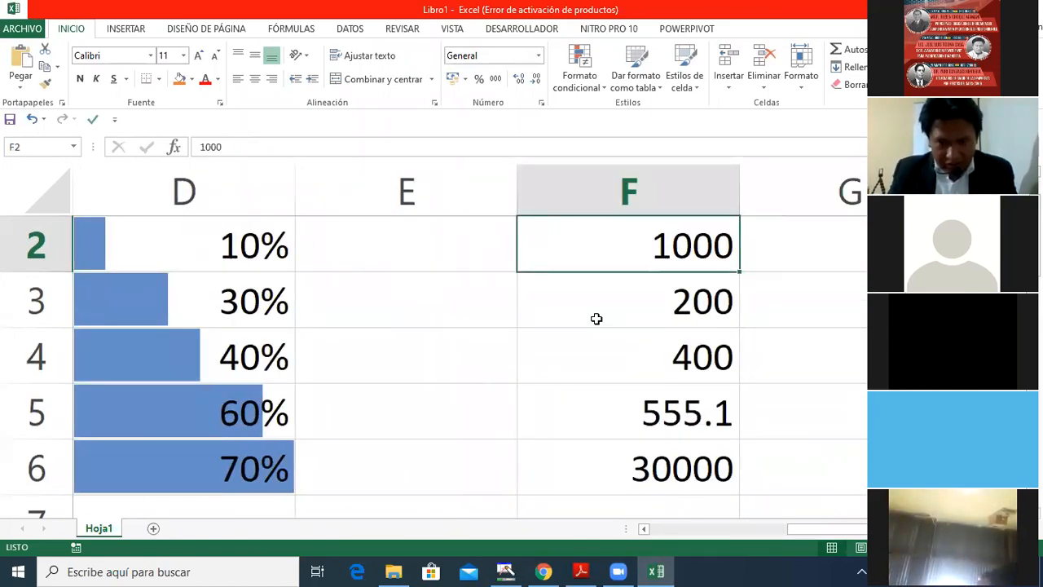
Step: Set cell F5 to 555,1, using a comma instead of the point as the decimal separator
key(ctrl+shift+Down)
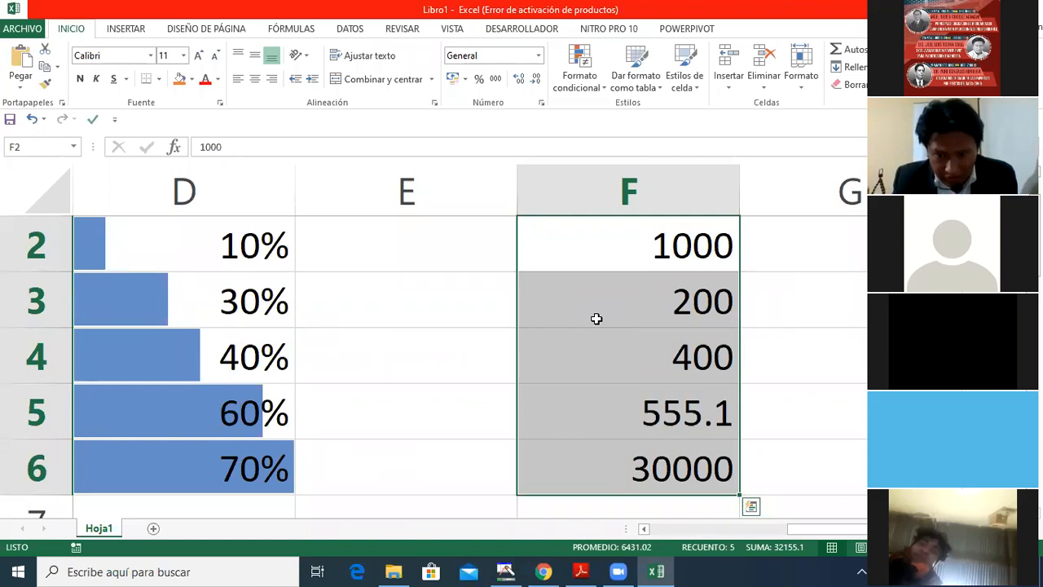
click(642, 407)
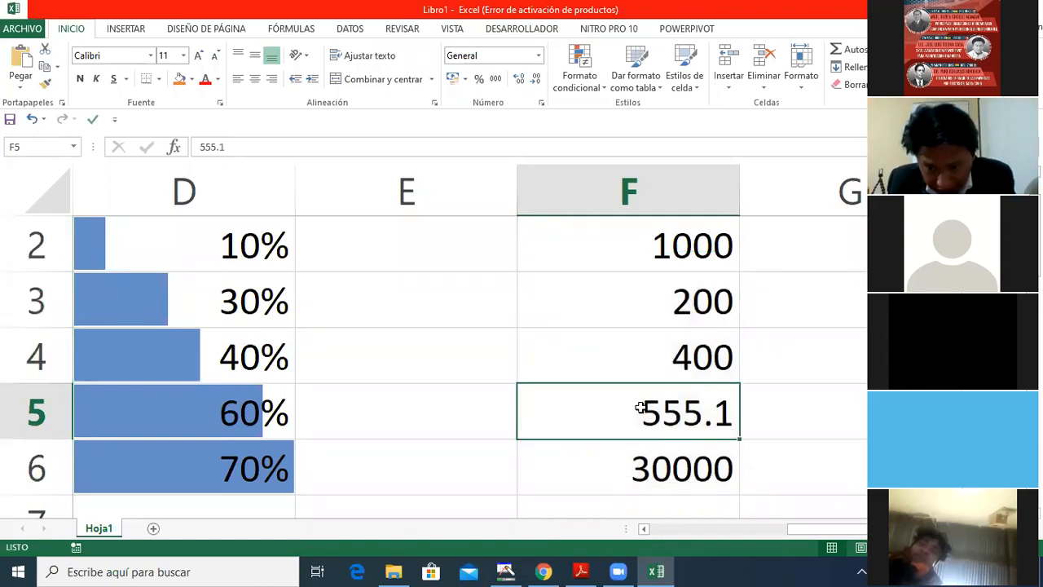
double_click(710, 404)
key(BackSpace)
text(,)
key(Return)
key(Up)
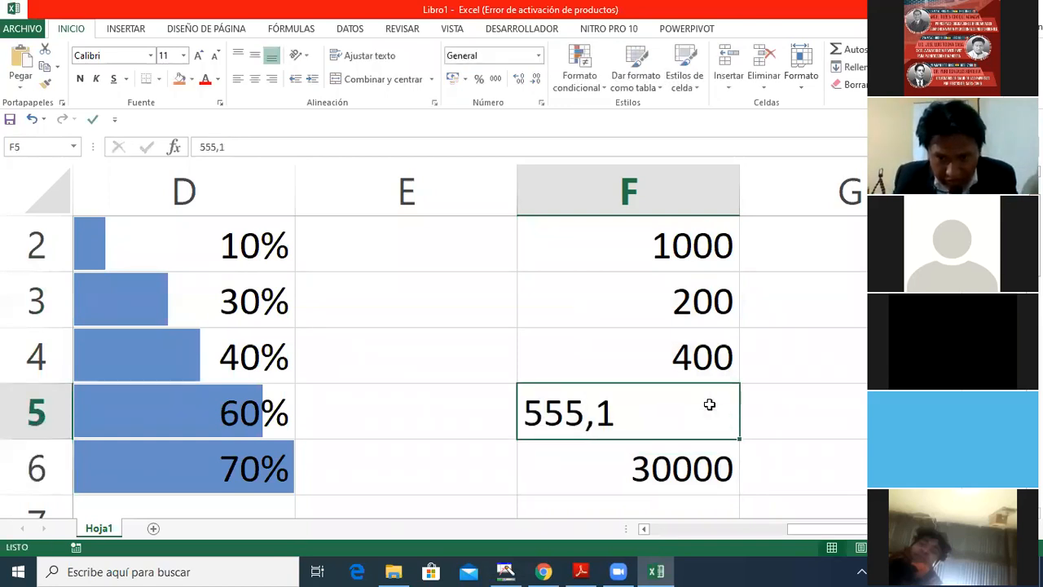
key(Up)
key(Down)
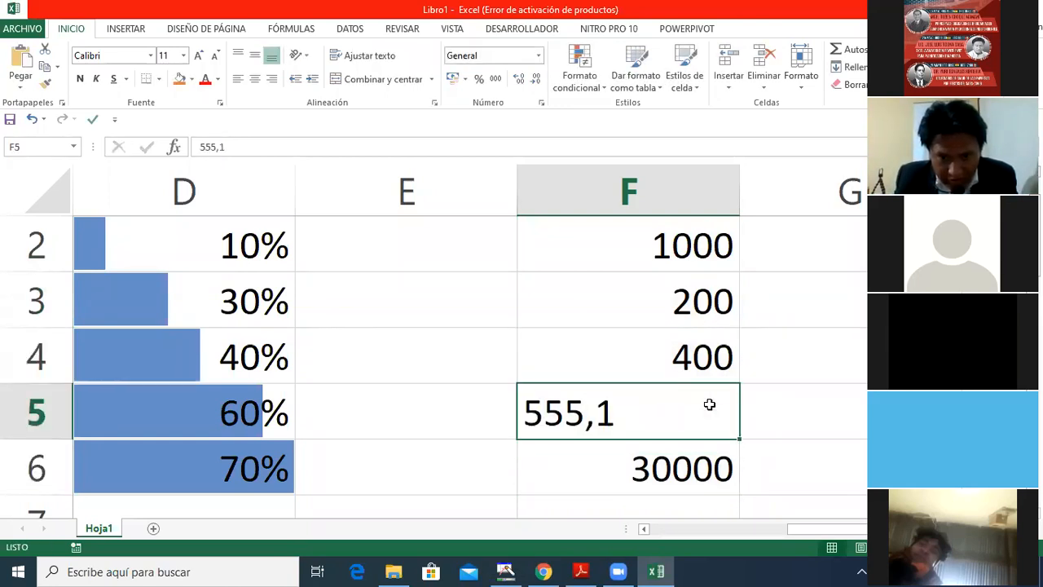
Step: Set cell F5 to 555 and return to cell F2
double_click(596, 411)
key(BackSpace)
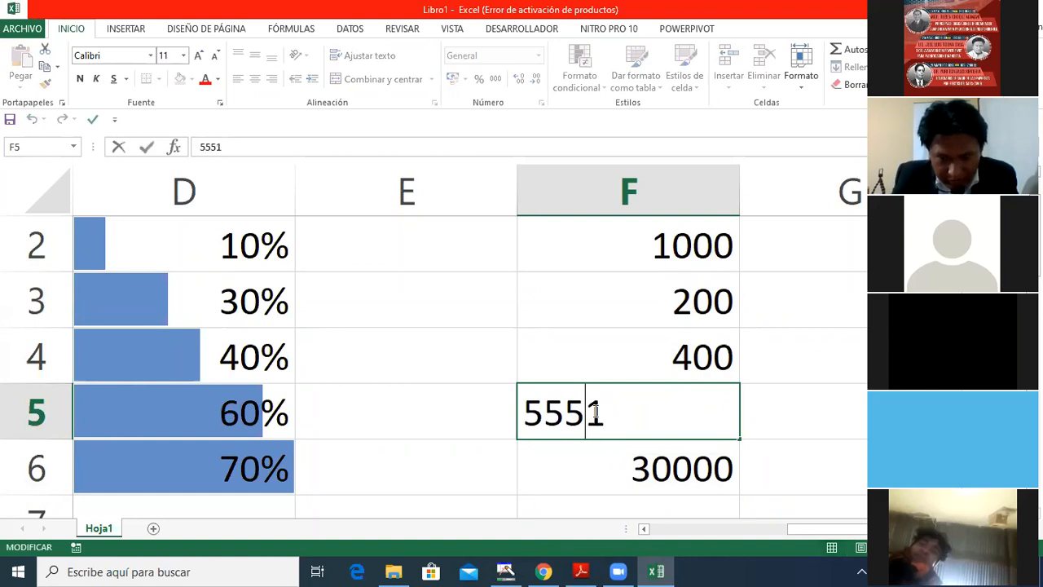
key(Delete)
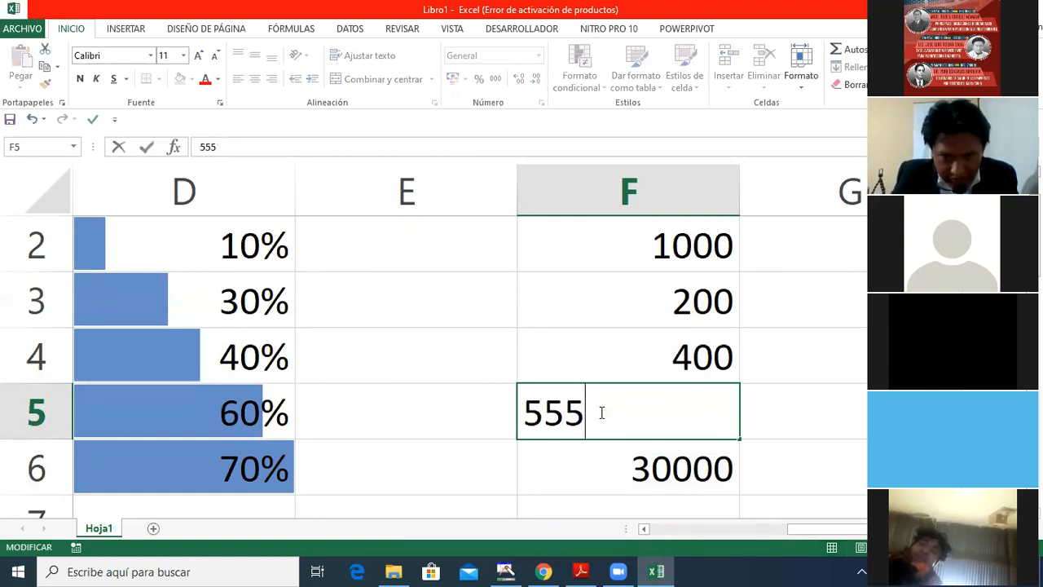
key(ctrl+Return)
key(Up)
key(Up)
key(Up)
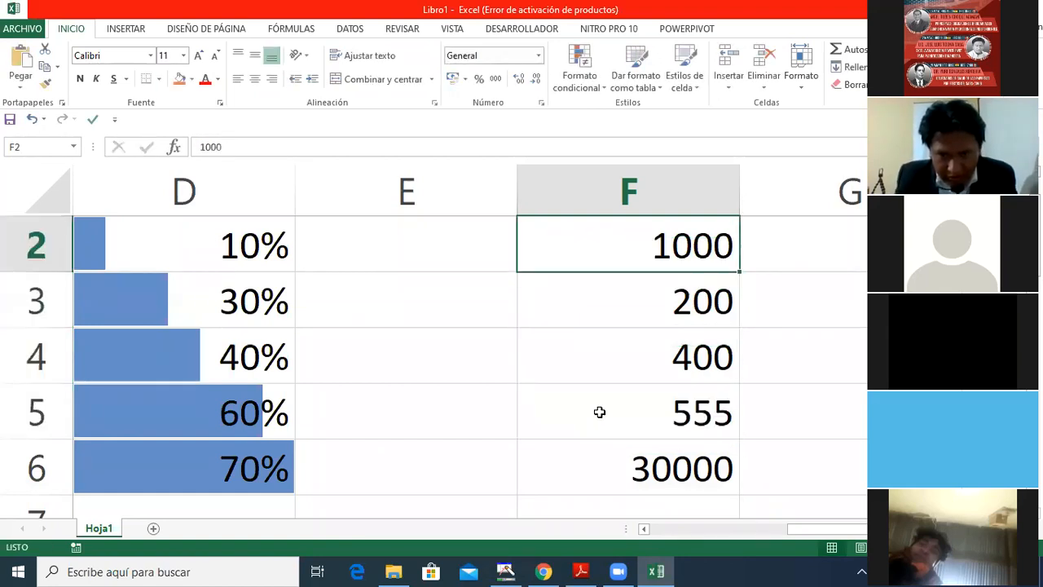
Step: Format cells F2 to F6 with the Número category, two decimal places and the thousands separator
key(shift+Down)
key(shift+Down)
key(shift+Down)
key(shift+Down)
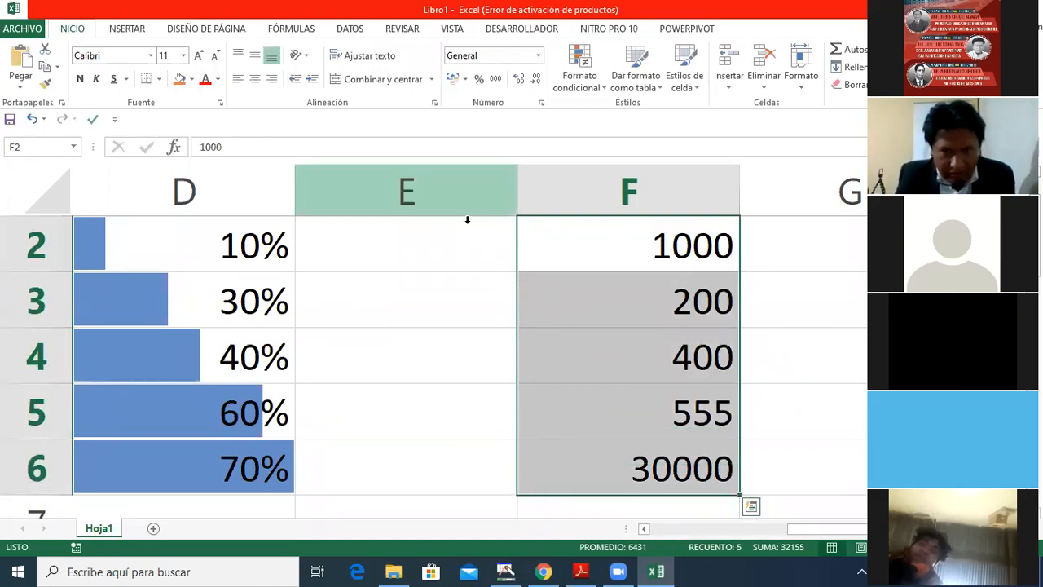
click(451, 151)
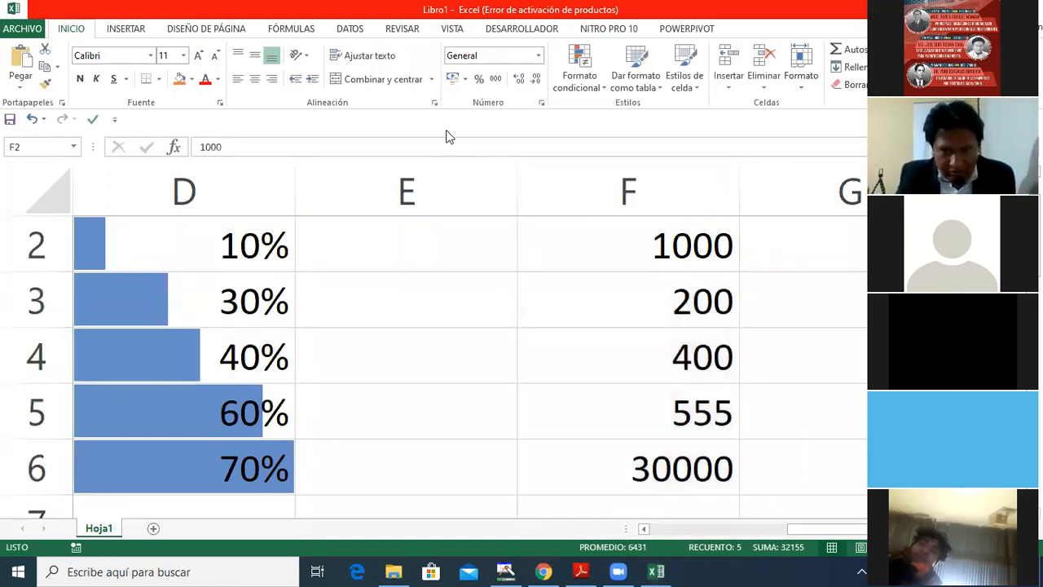
click(445, 129)
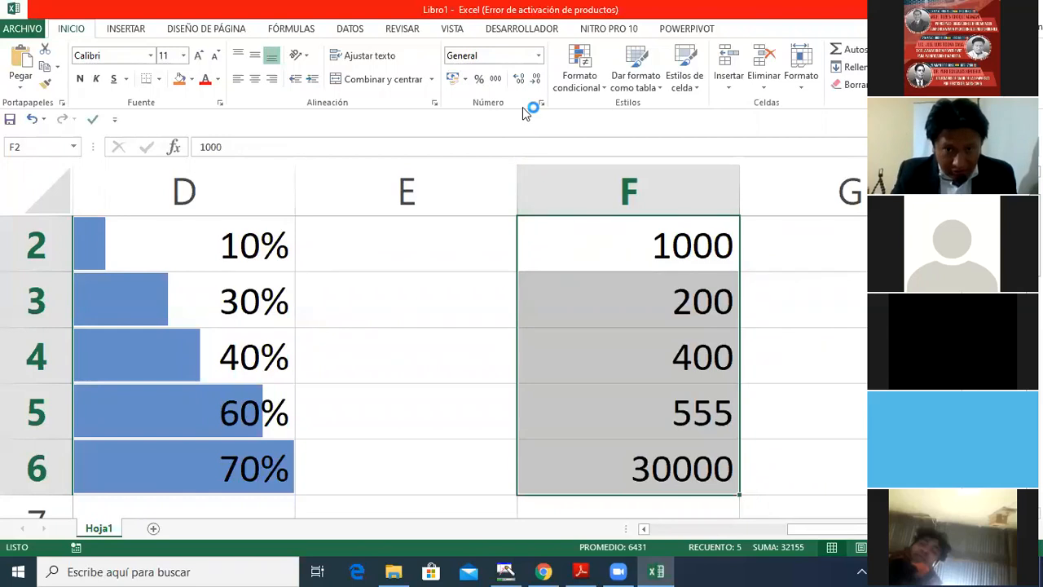
click(538, 57)
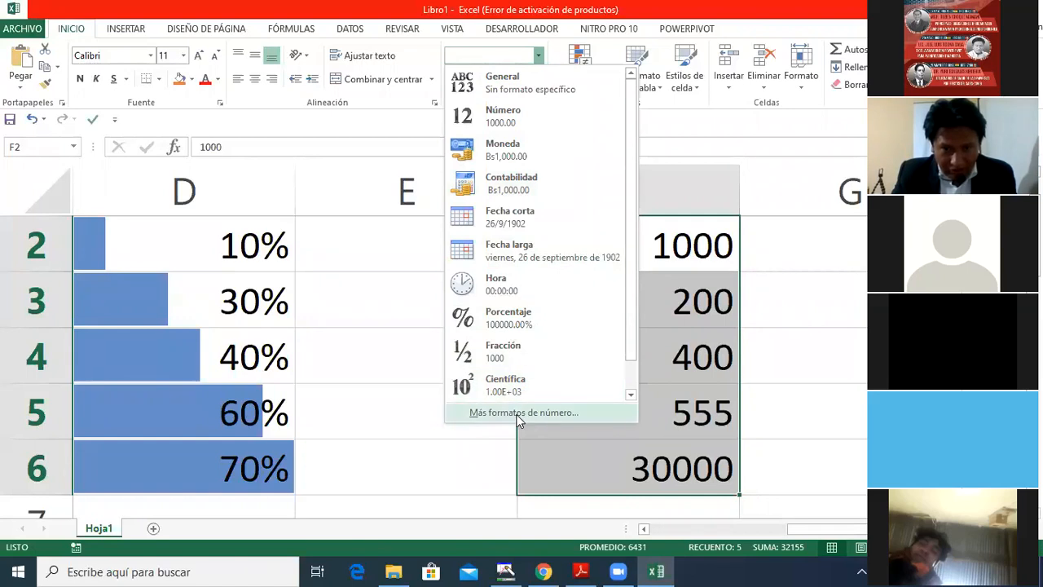
key(Escape)
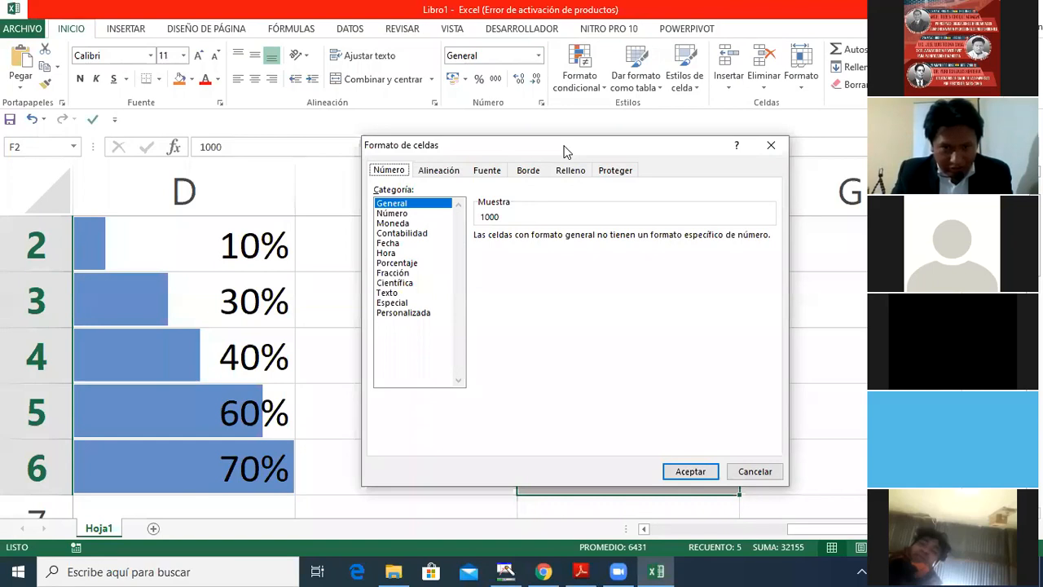
drag(568, 152, 286, 163)
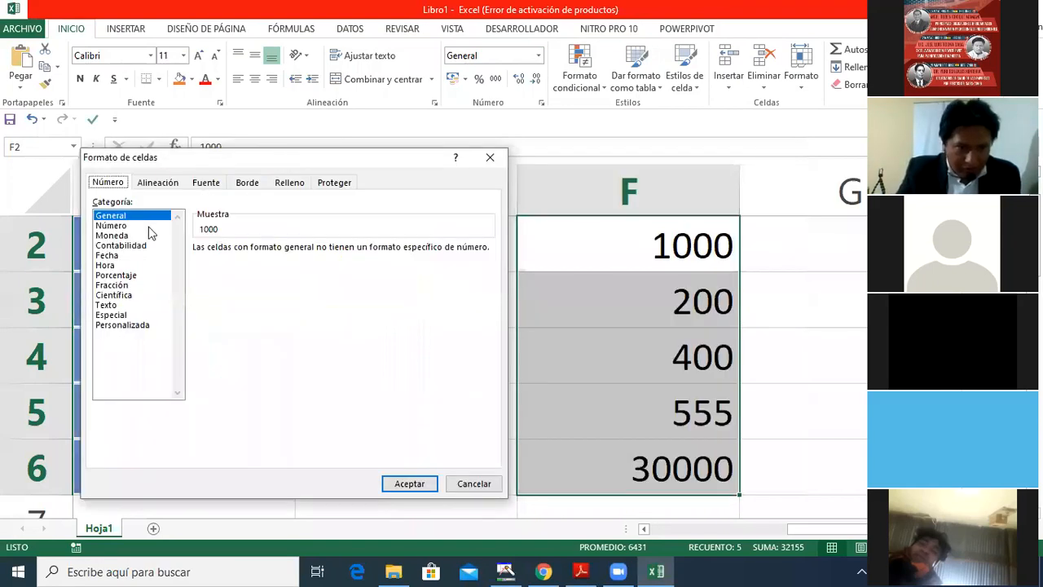
click(122, 226)
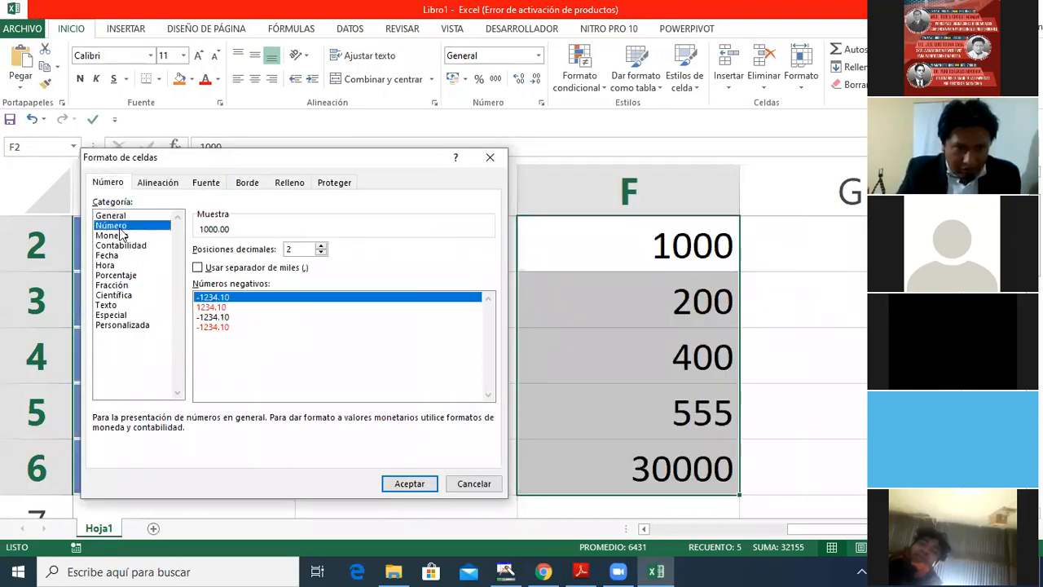
click(198, 268)
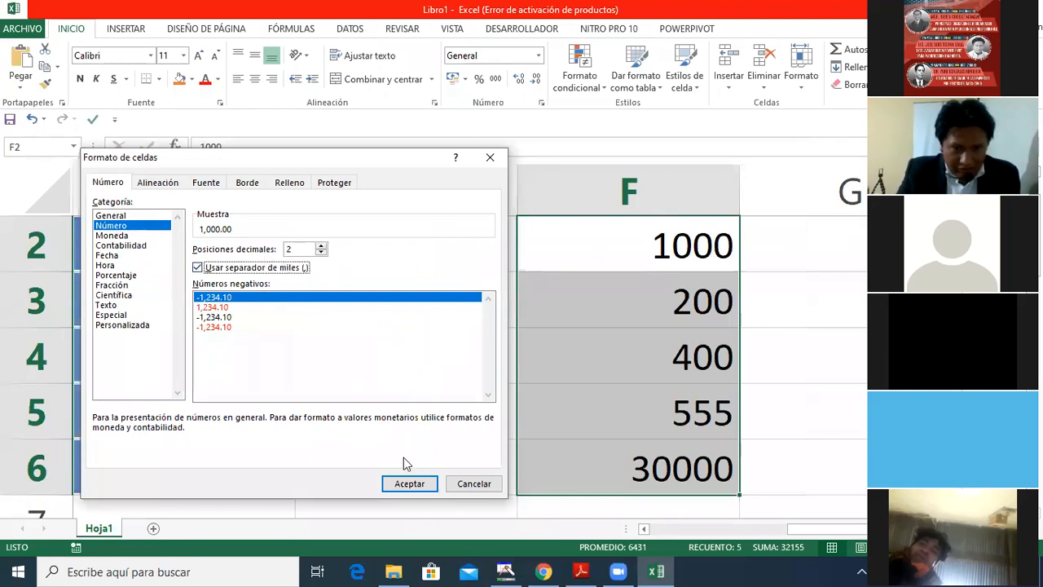
click(414, 484)
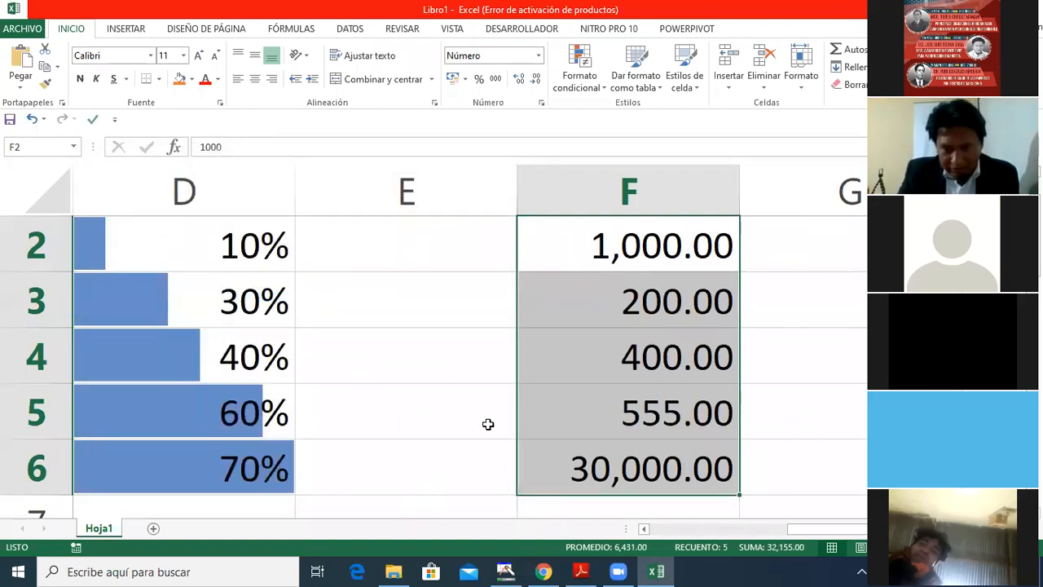
click(469, 233)
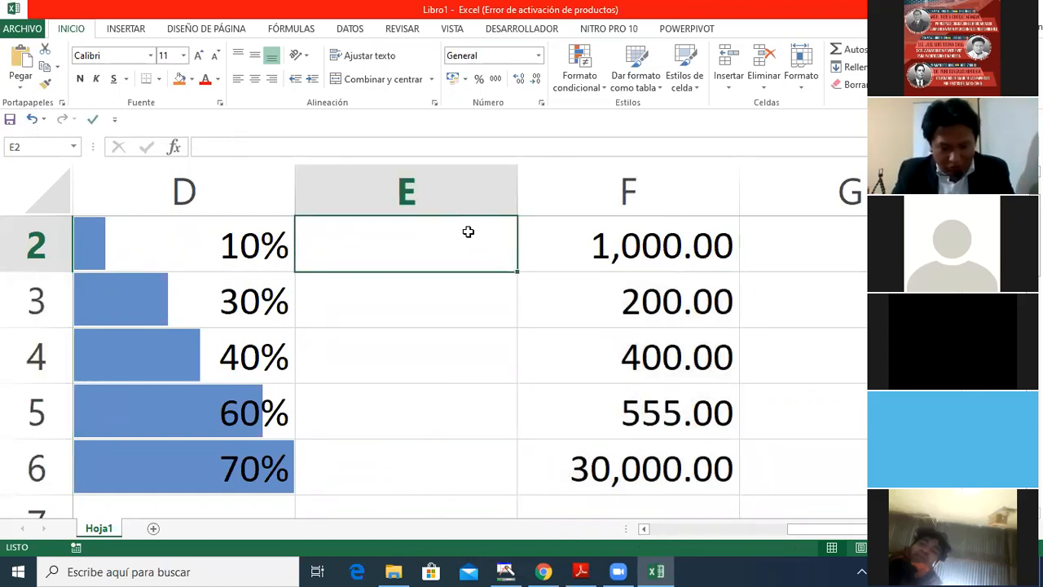
Step: Undo the number formatting of cells F2 to F6
key(ctrl+z)
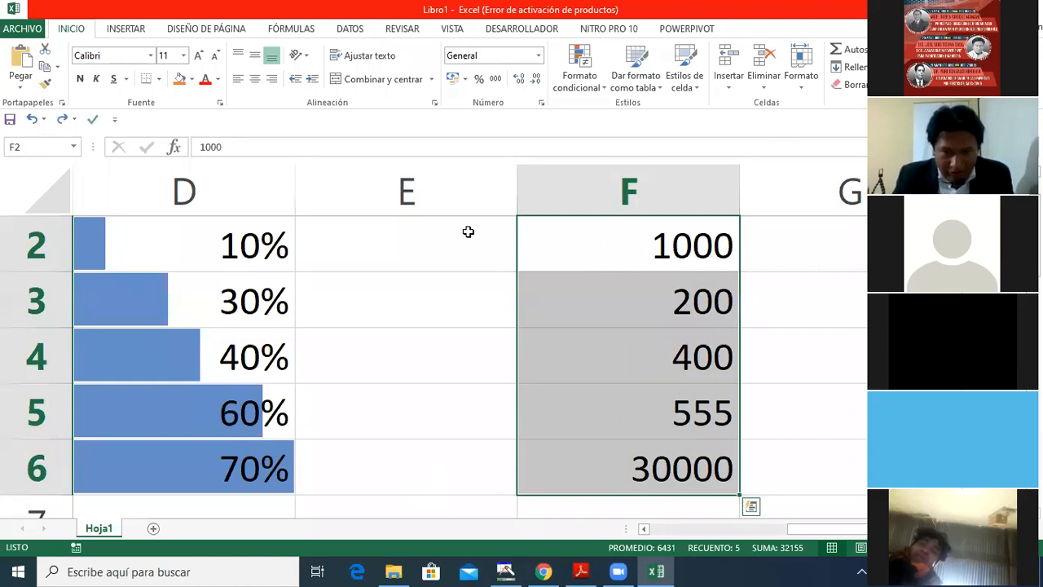
Step: Enter the heading "Pasos:" in cell G2, beside the list of numbers
click(654, 224)
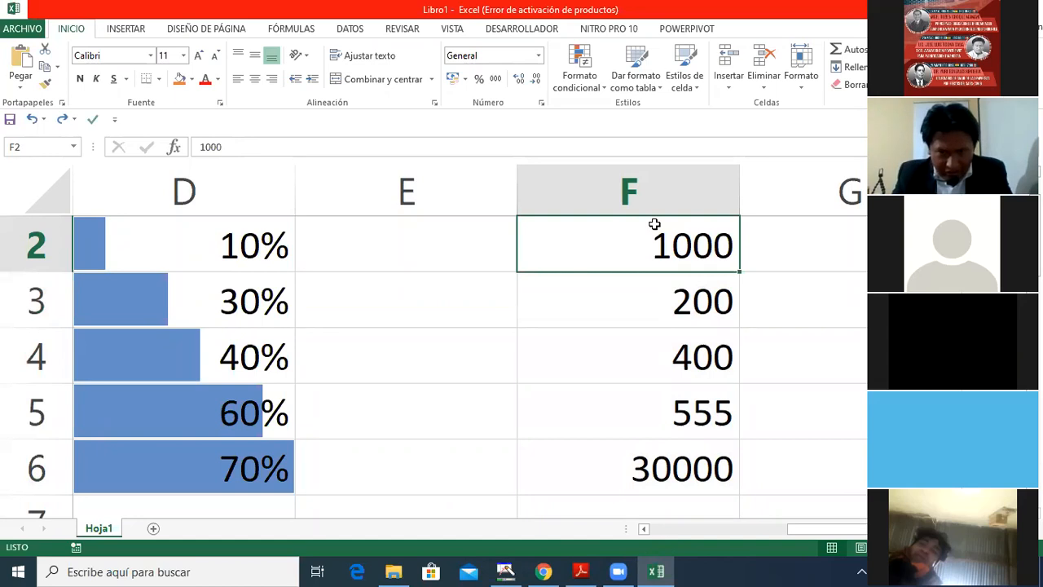
key(Right)
key(Right)
key(Right)
key(Left)
key(Left)
key(Right)
key(Left)
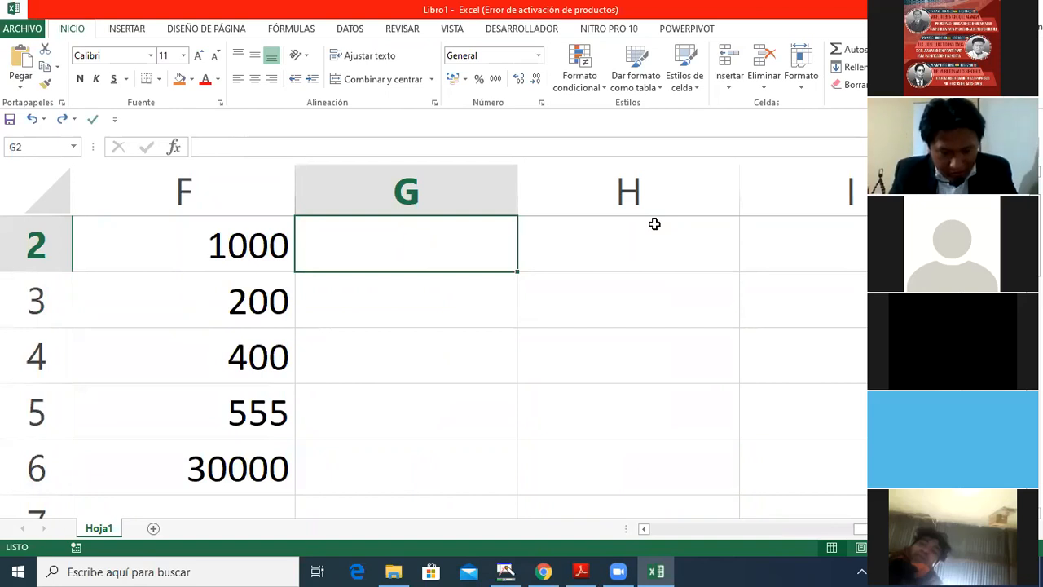
text(Pasos)
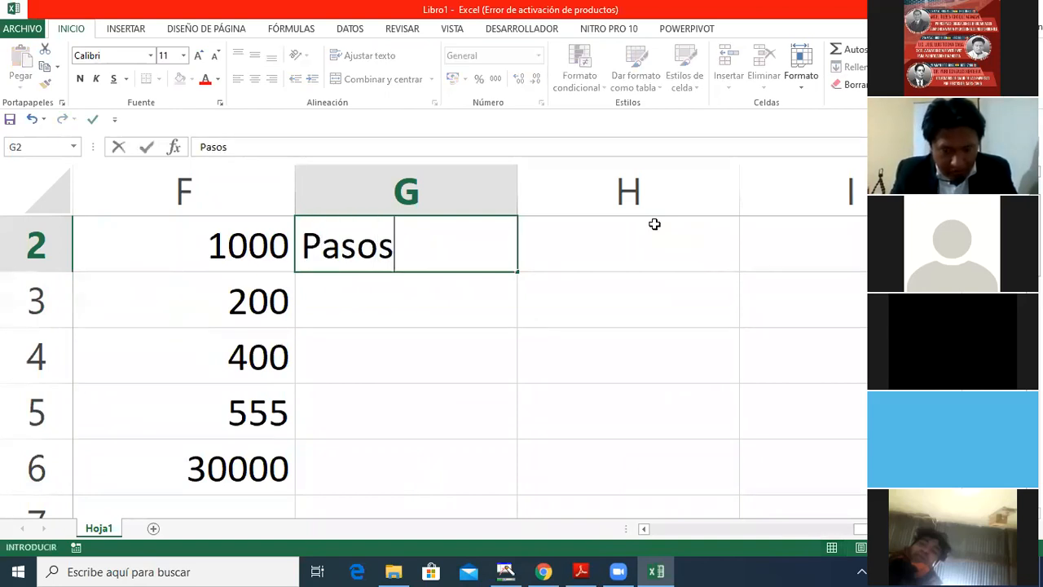
text(:)
key(Return)
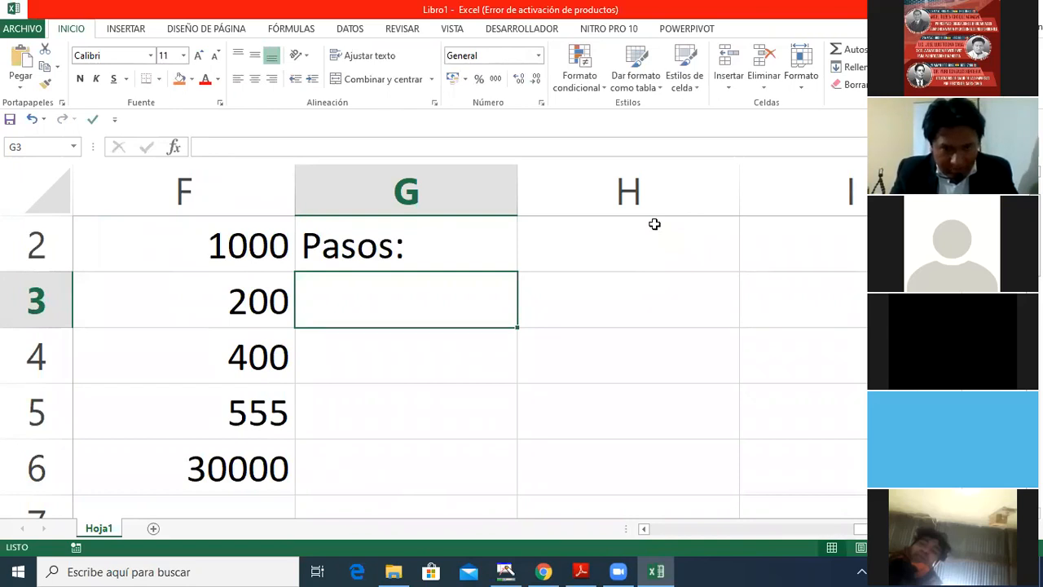
Step: Enter "1. Seleccionar los datos" in cell G3 as the first instruction
text(sE)
key(BackSpace)
key(BackSpace)
text(1.)
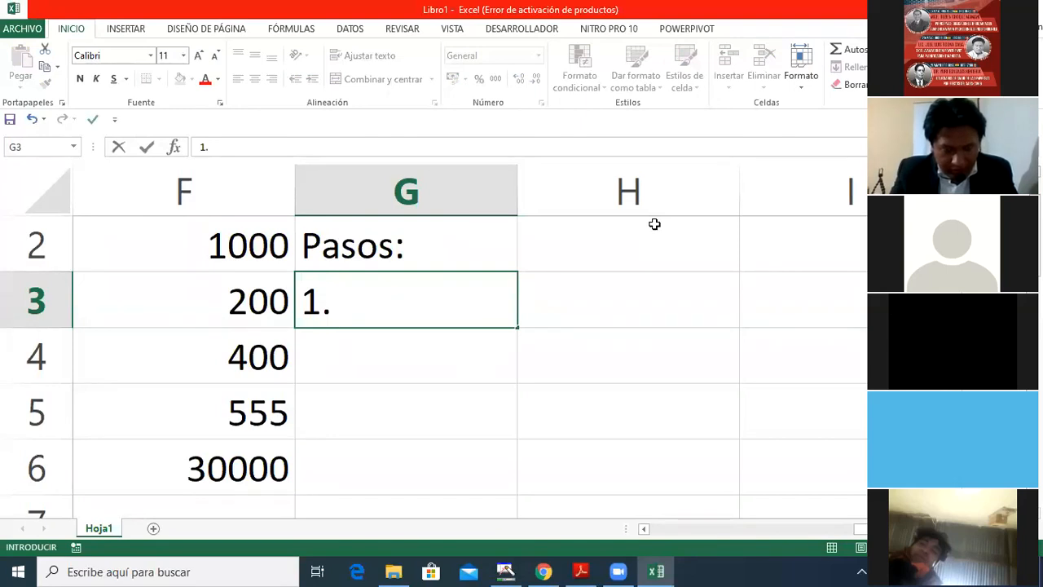
text( Sele)
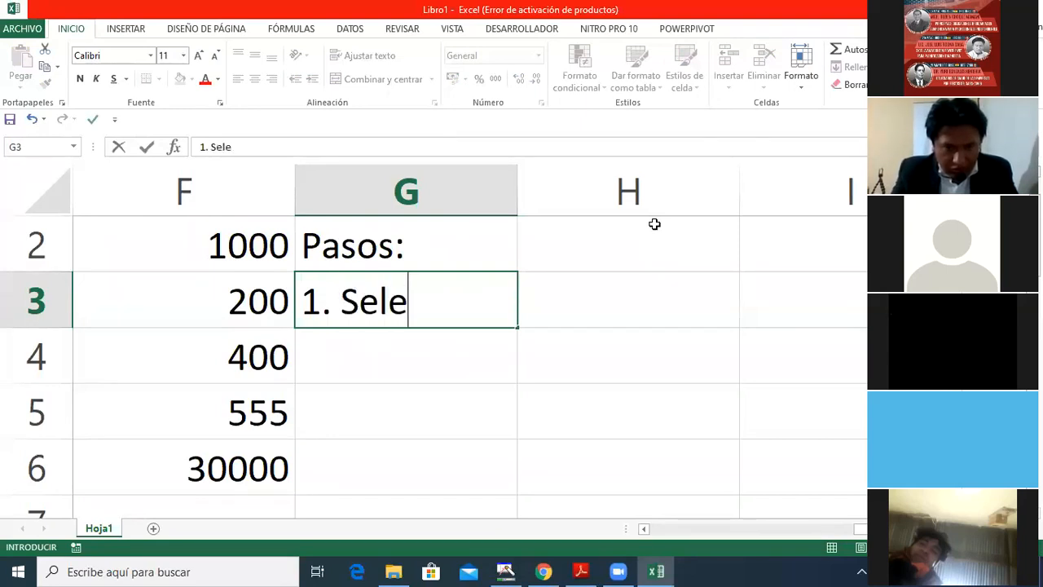
text(ccionar l)
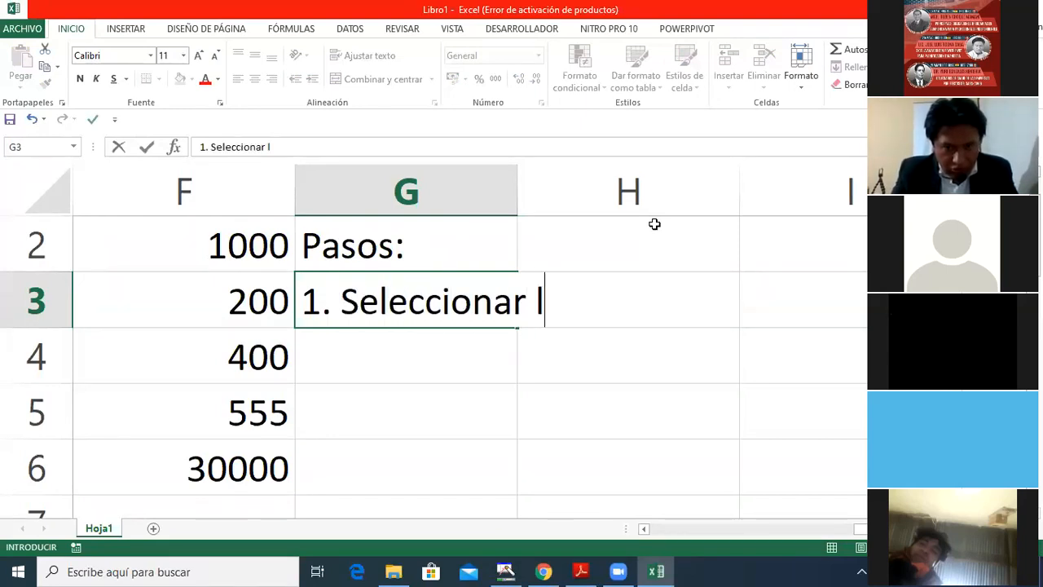
text(os dat)
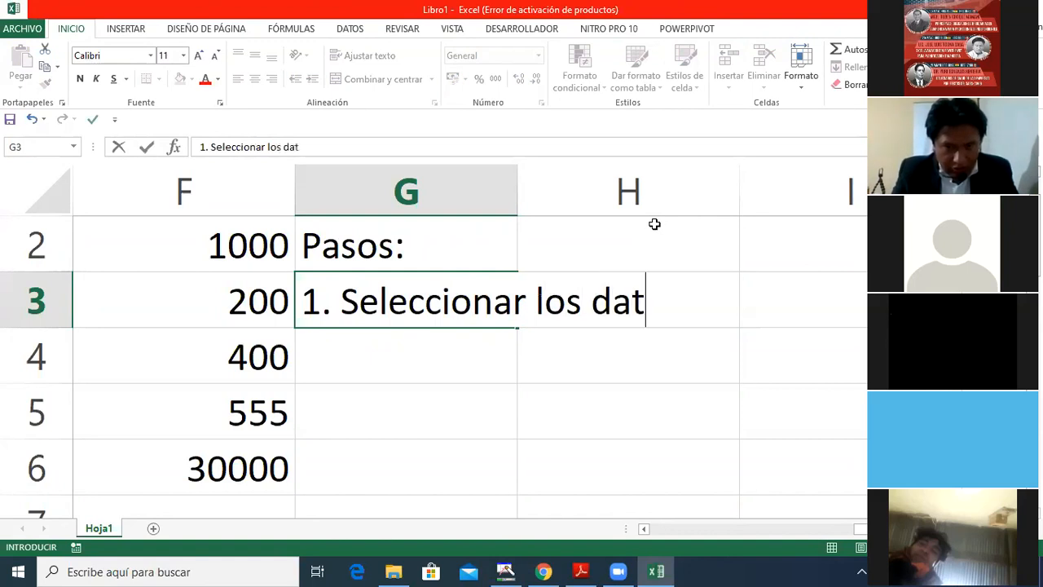
text(os)
key(Return)
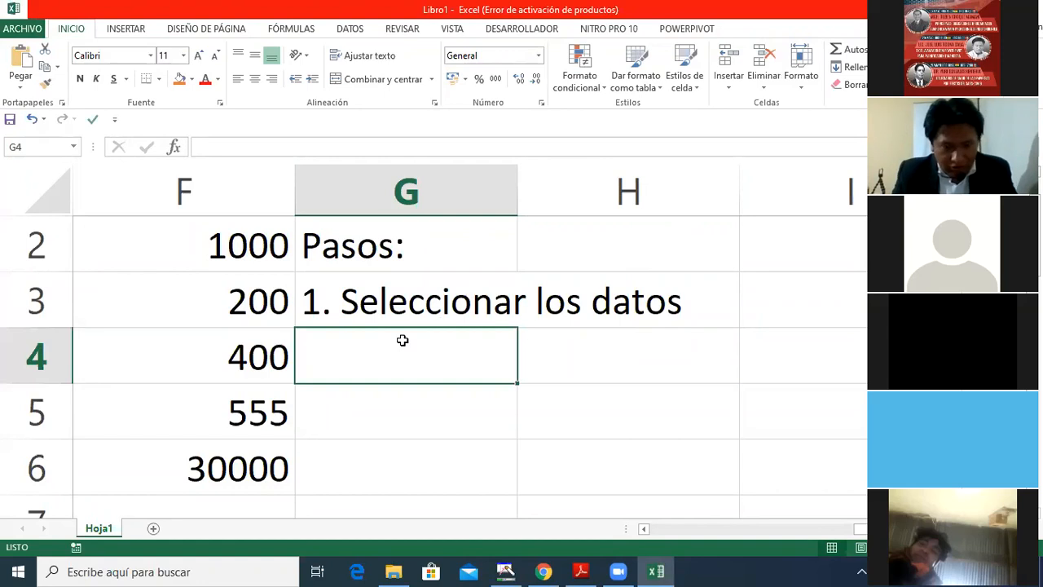
Step: Write "2. Apretar las teclas ctrl+shift+1" in cell G4 as the second instruction
text(2. )
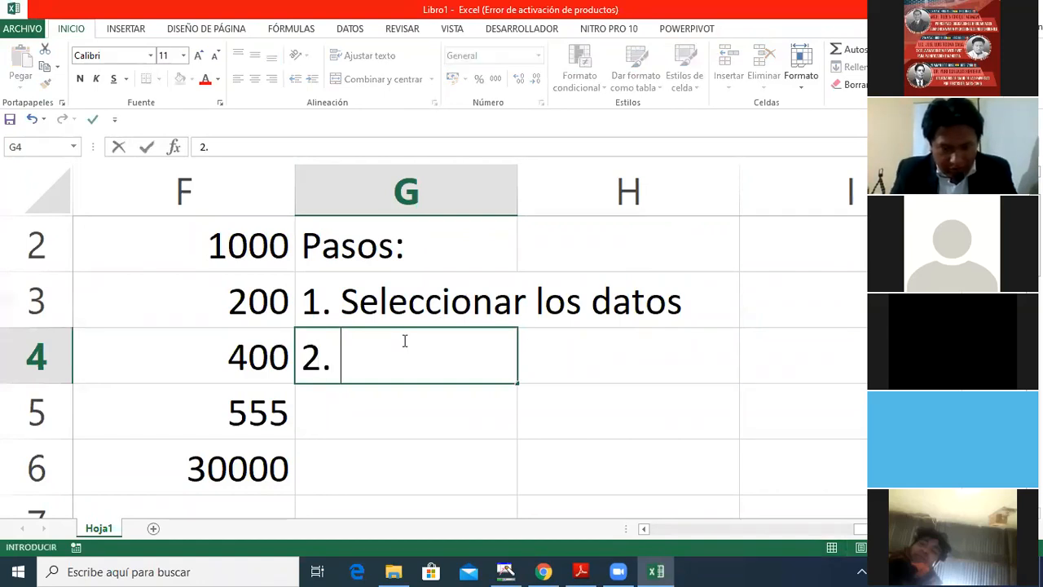
text(A)
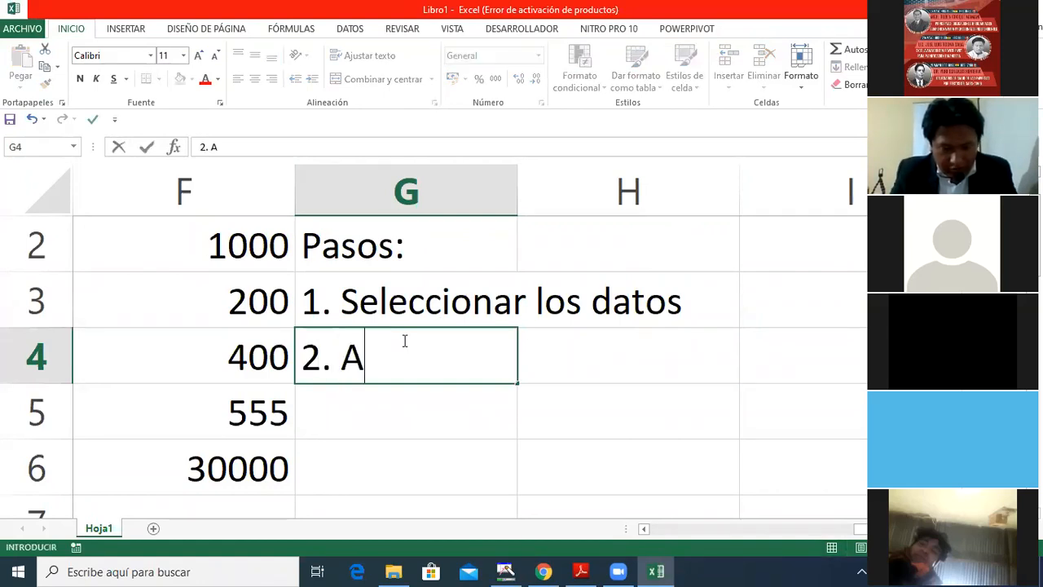
text(pretat l)
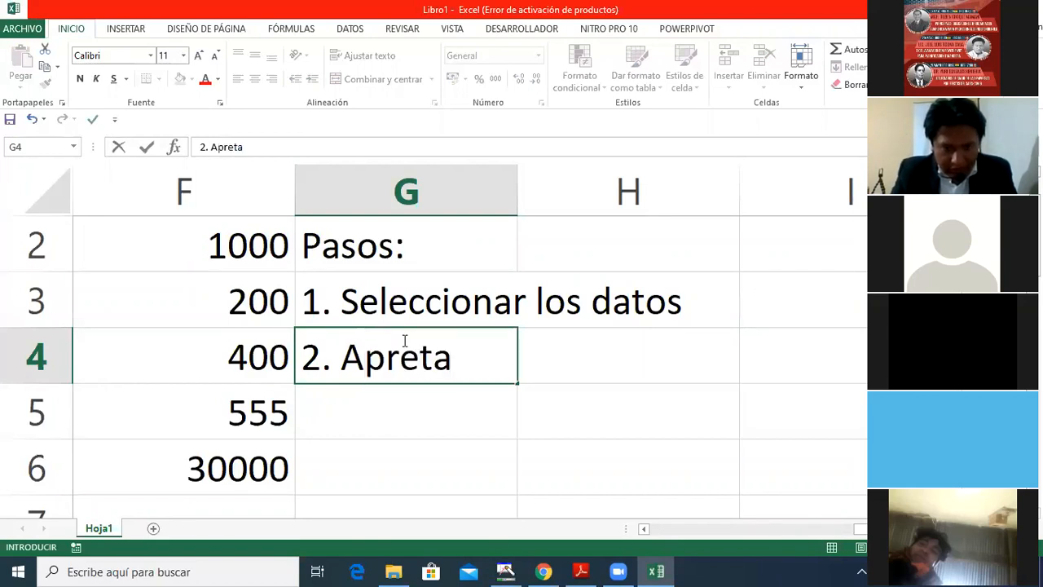
key(BackSpace)
key(BackSpace)
key(BackSpace)
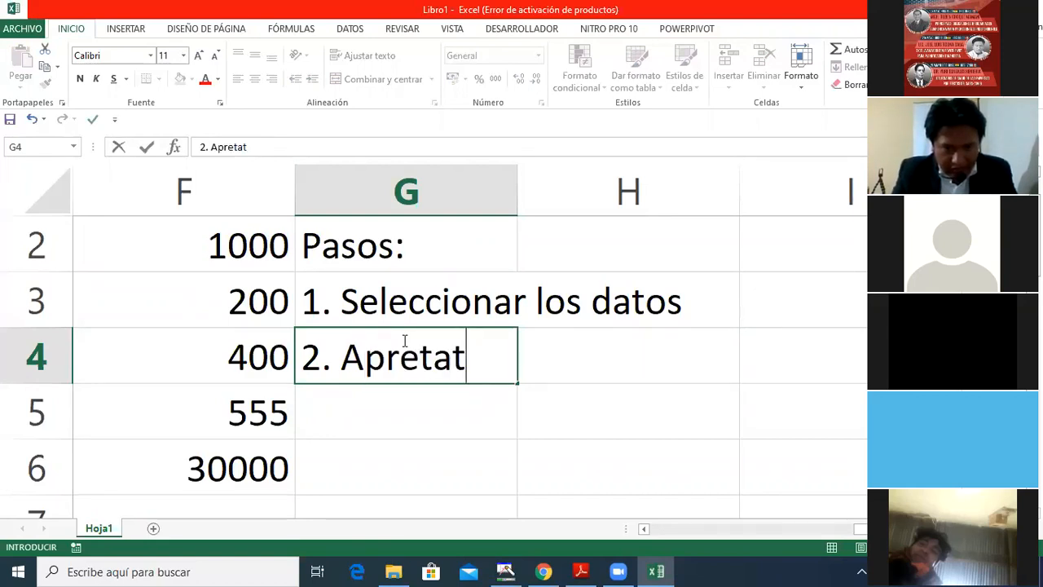
text(r las)
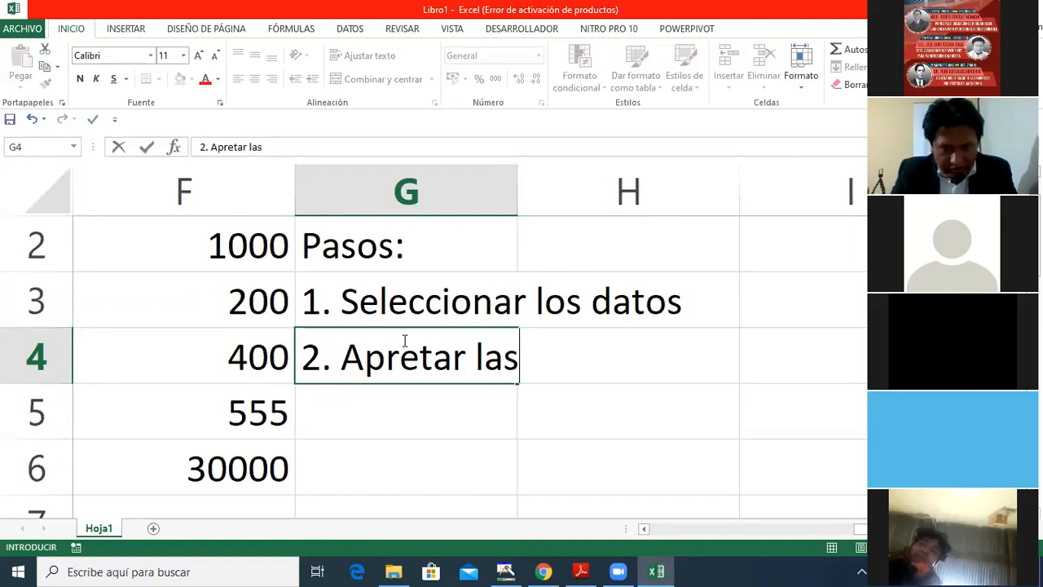
text( teclas)
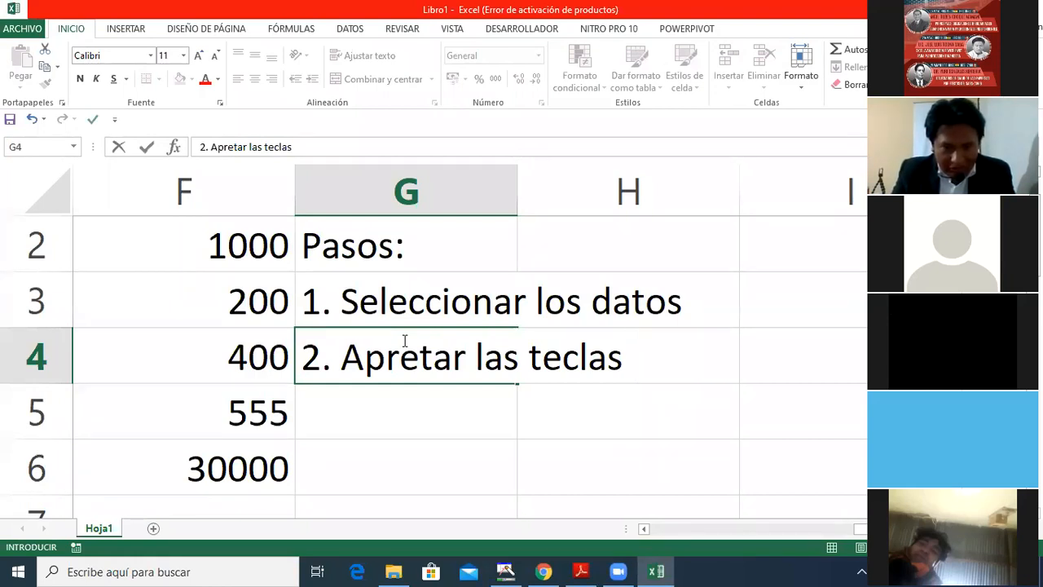
text(ctr)
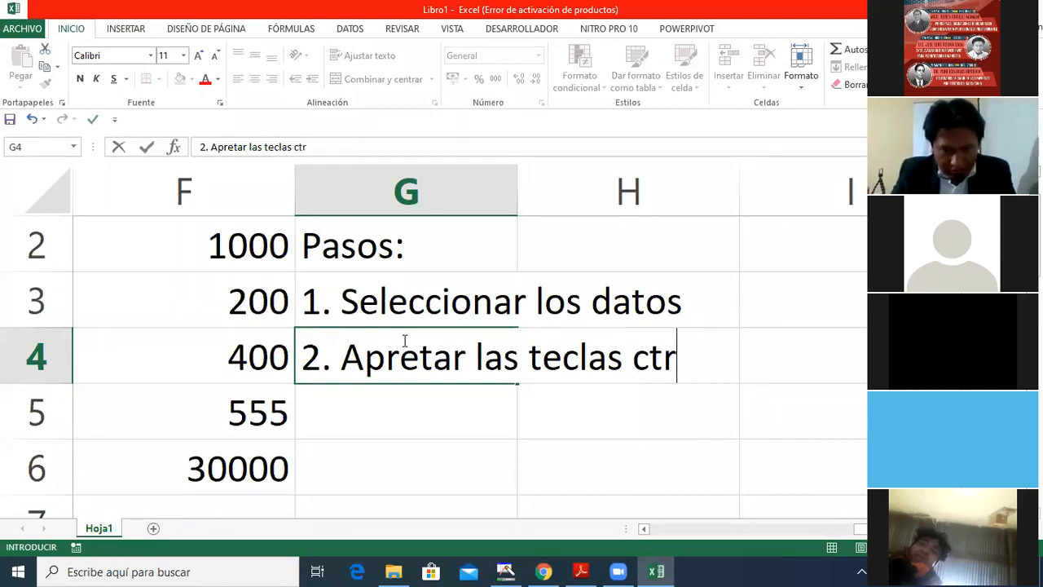
text(l+shift)
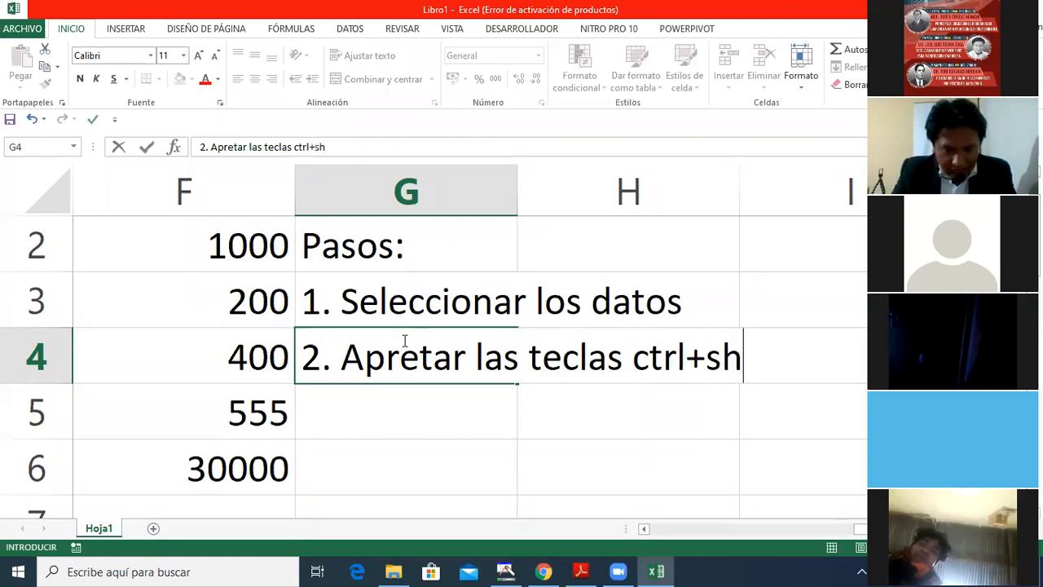
text(+1)
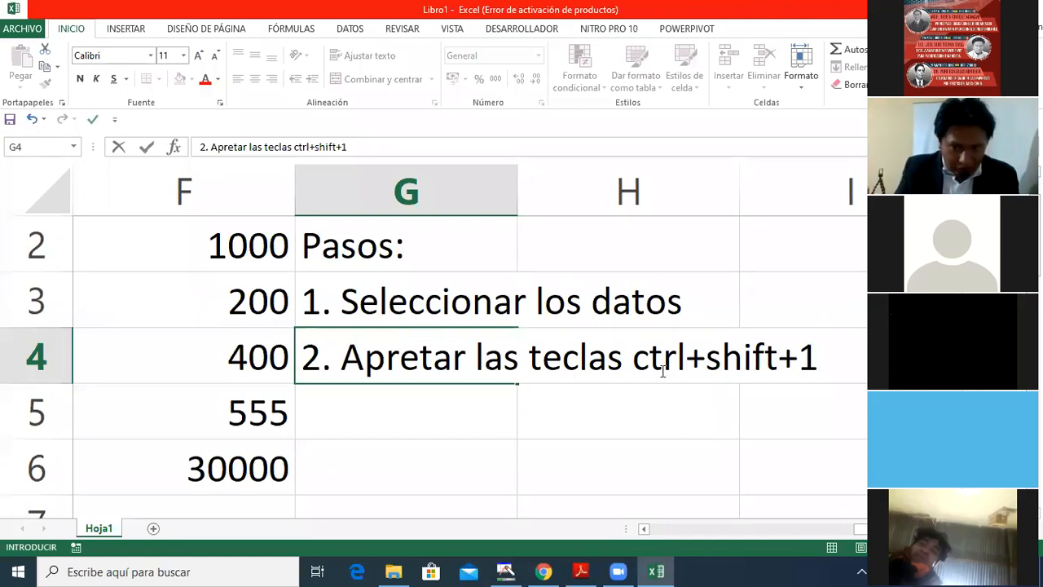
Step: Underline only the text "ctrl+shift+1" in cell G4 and commit the cell
drag(814, 364, 632, 356)
key(ctrl+s)
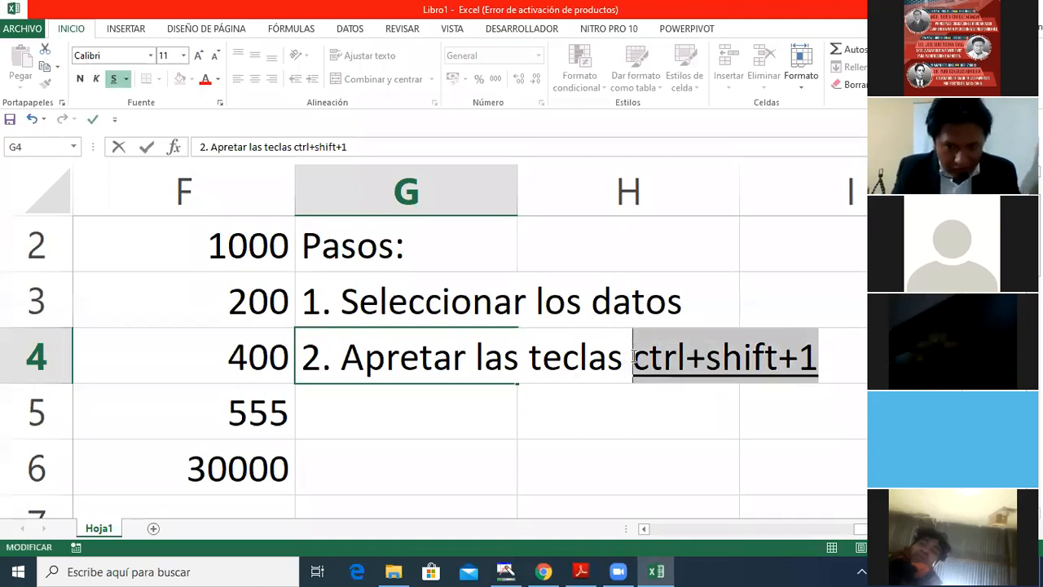
key(Return)
key(Up)
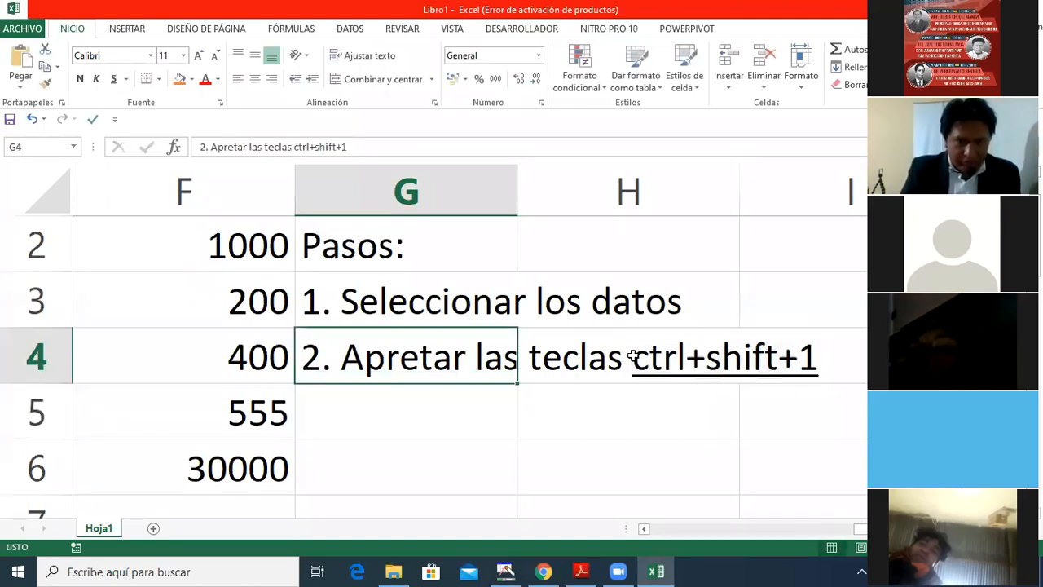
Step: Try the Número format with two decimals and thousands separator on cells F2 to F6, and undo it
key(Left)
key(Up)
key(Up)
key(Left)
key(Right)
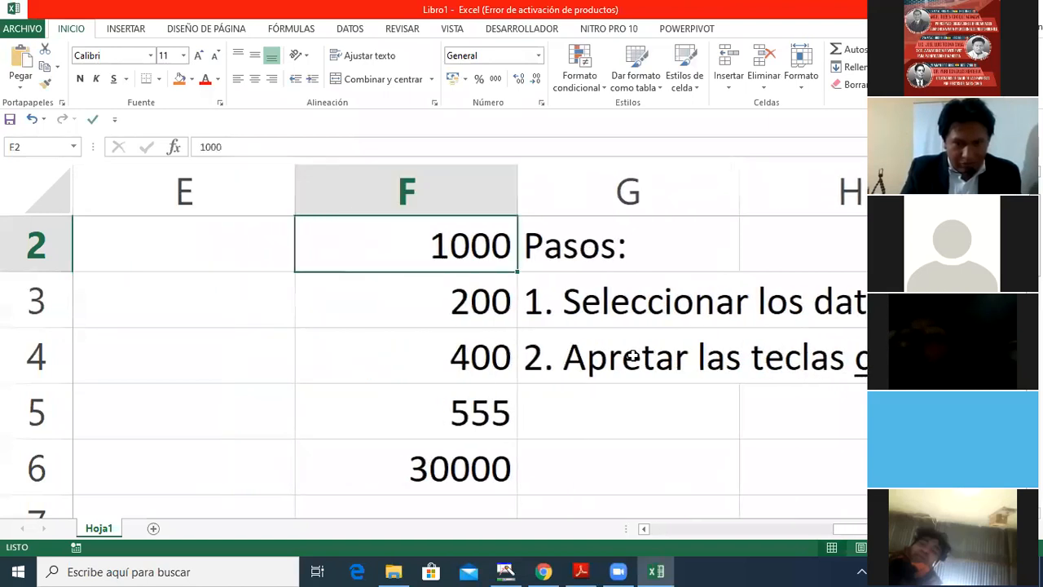
key(ctrl+shift+Down)
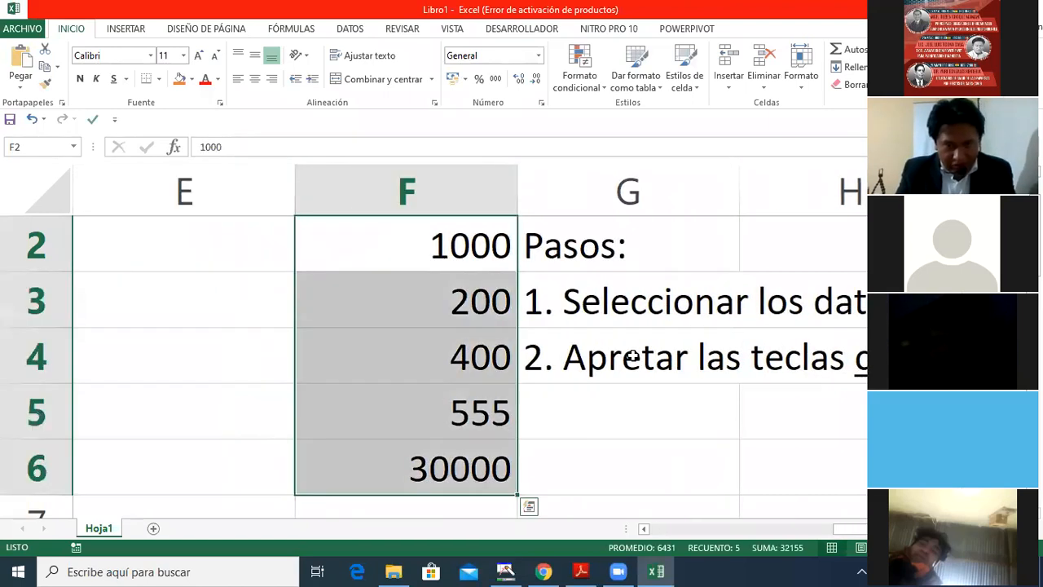
key(ctrl+shift+1)
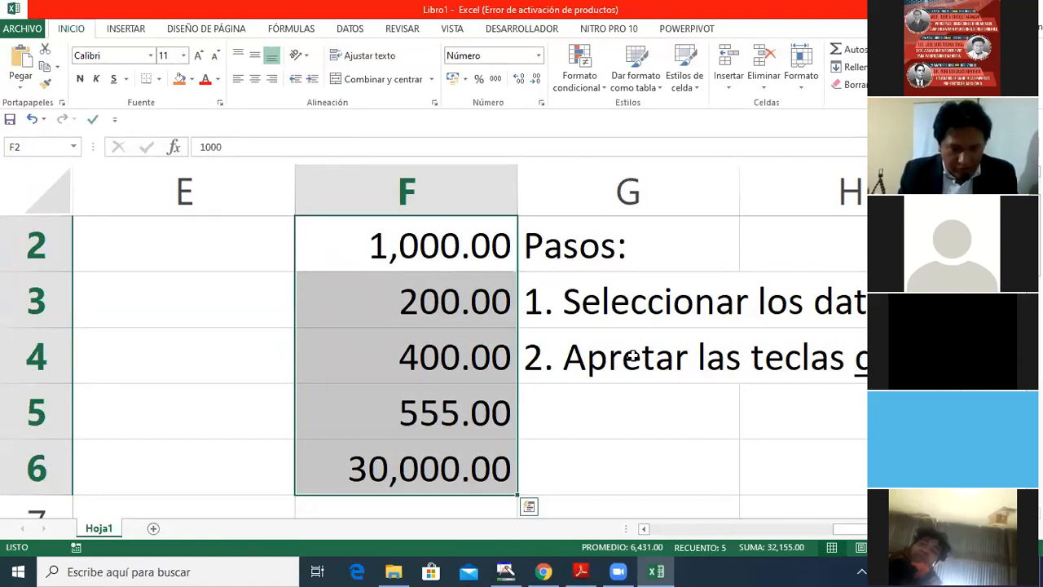
key(ctrl+z)
key(Down)
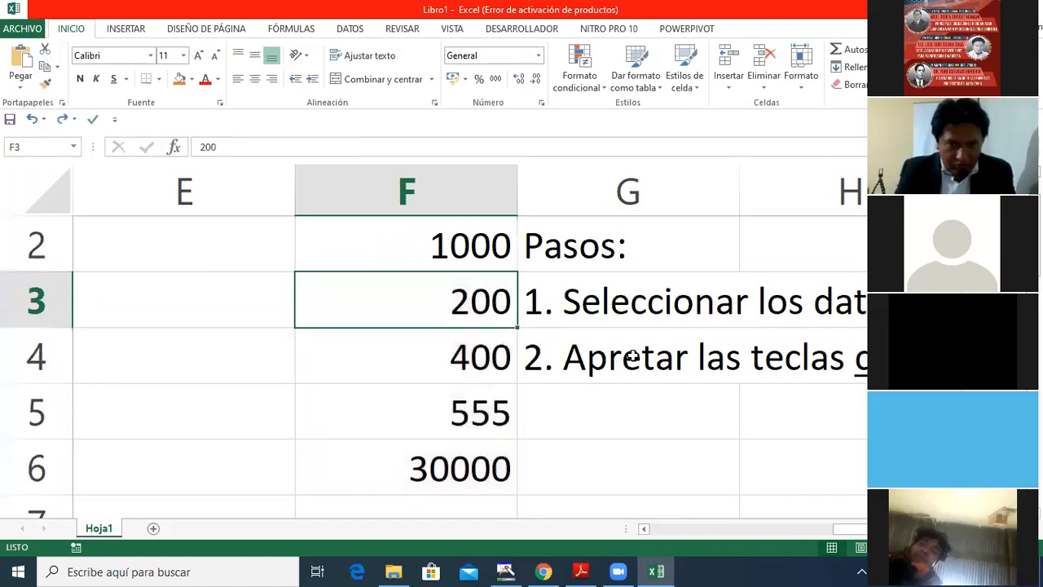
Step: Apply the Número format with two decimal places and thousands separator to cells F2 to F6
key(Up)
key(ctrl+shift+Down)
key(ctrl+shift+1)
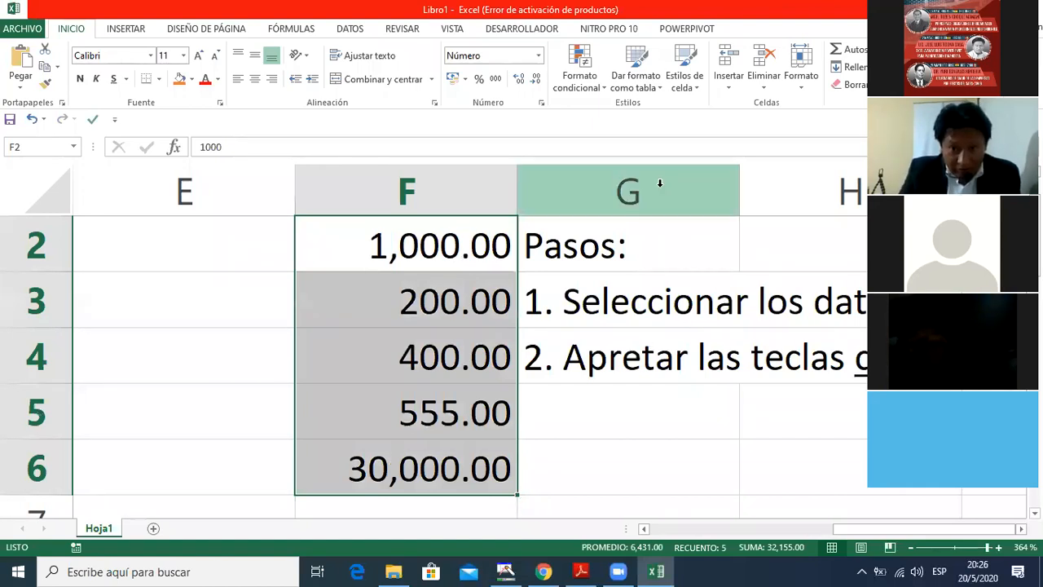
Step: Add orange gradient-fill data bars to cells F2 to F6 with conditional formatting
click(601, 90)
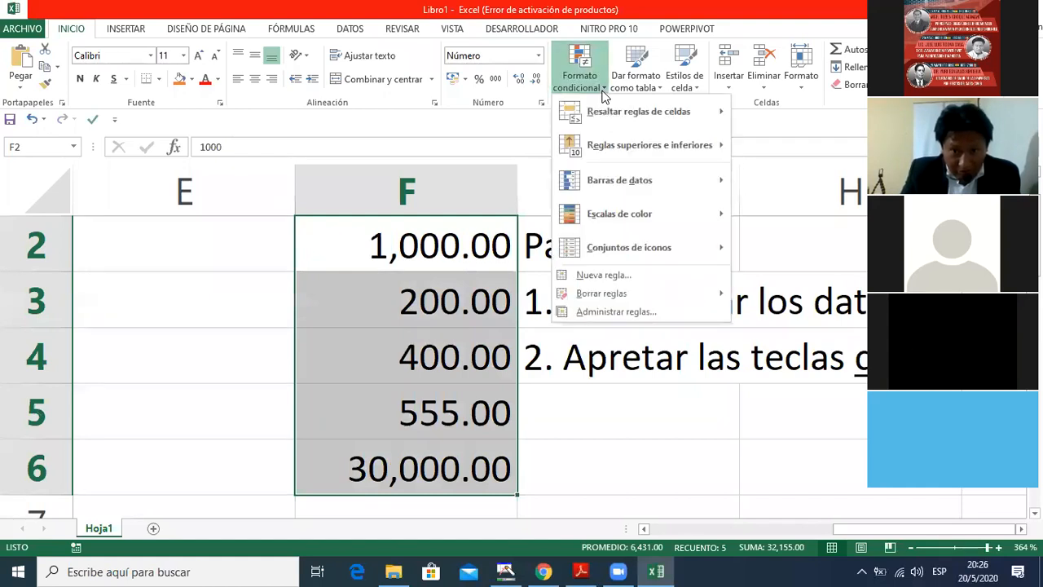
mouse_move(656, 192)
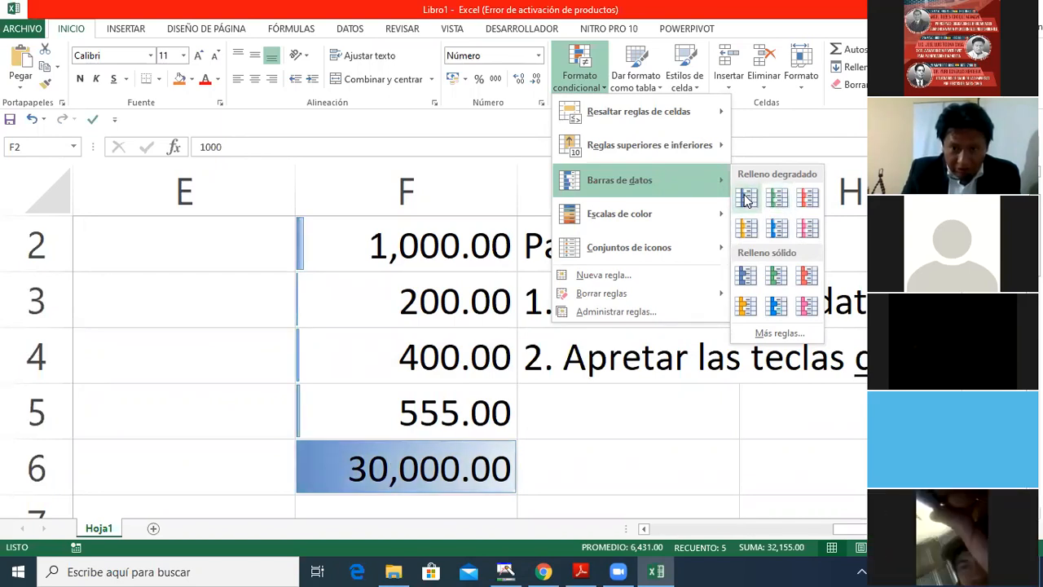
click(745, 228)
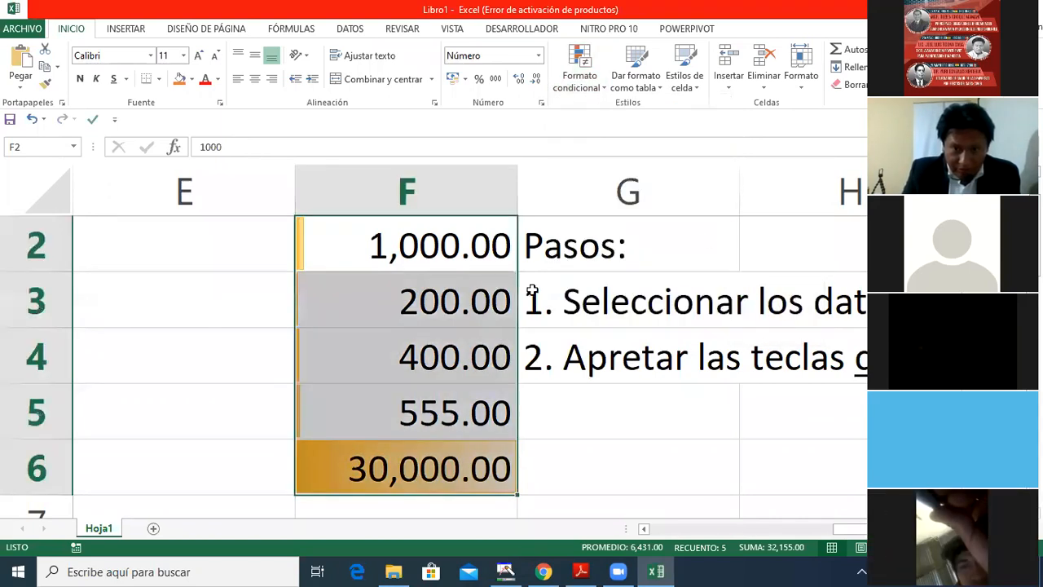
click(440, 314)
key(Up)
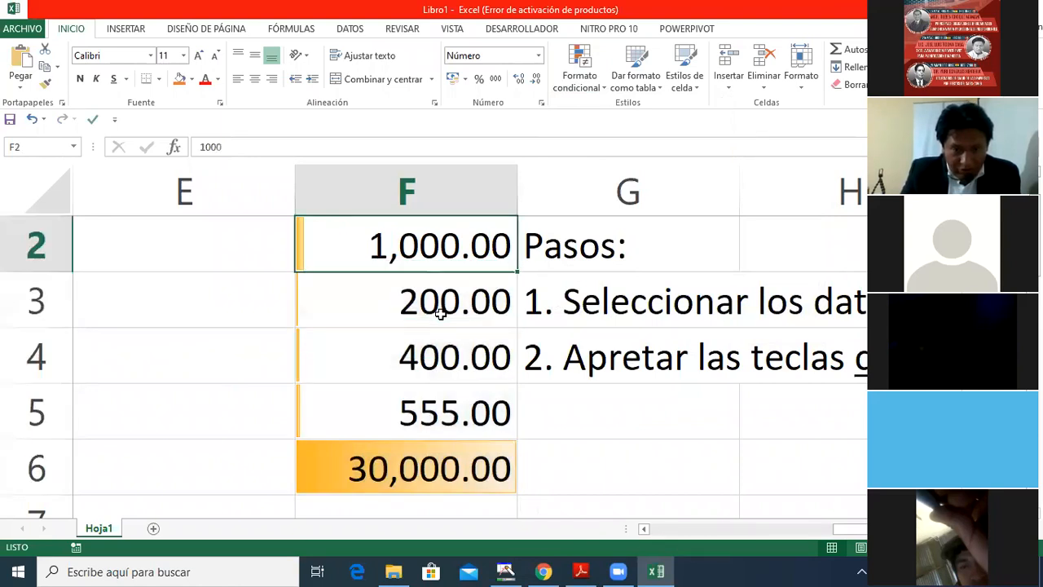
Step: Insert an empty column before column F, shifting the formatted numbers over
scroll(440, 313, up, 1)
key(Left)
key(Left)
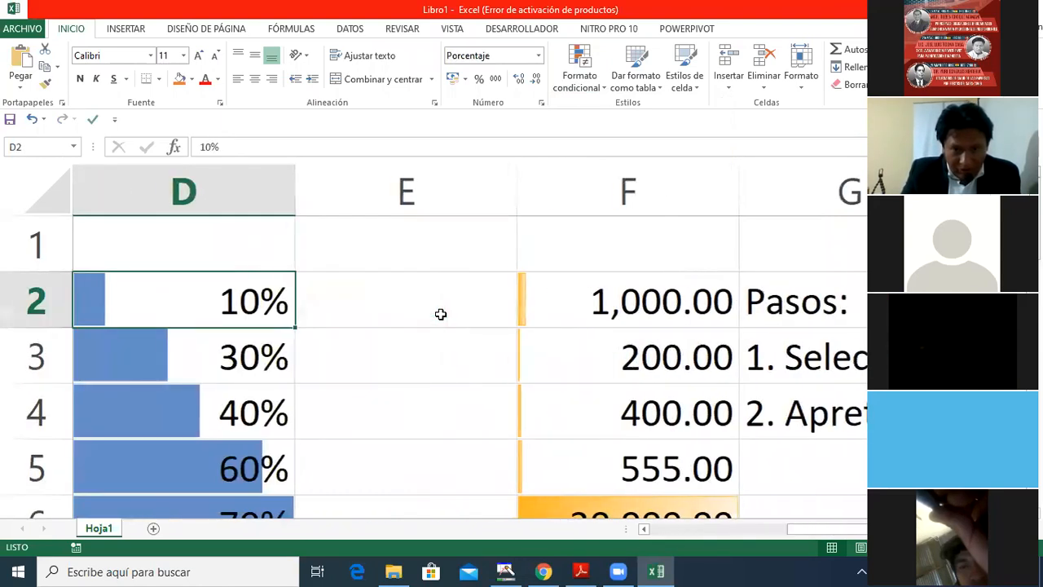
click(441, 314)
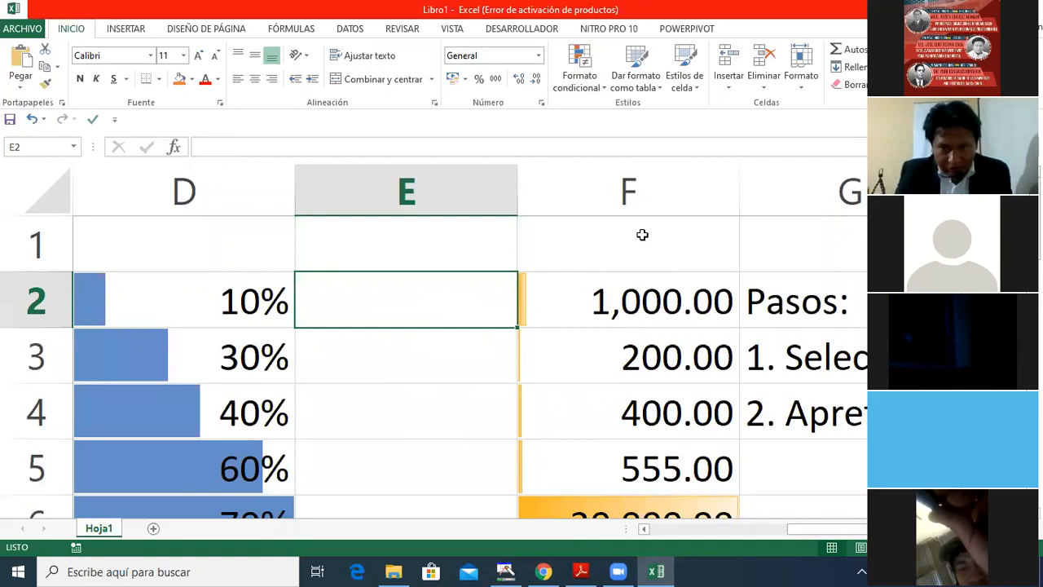
click(625, 198)
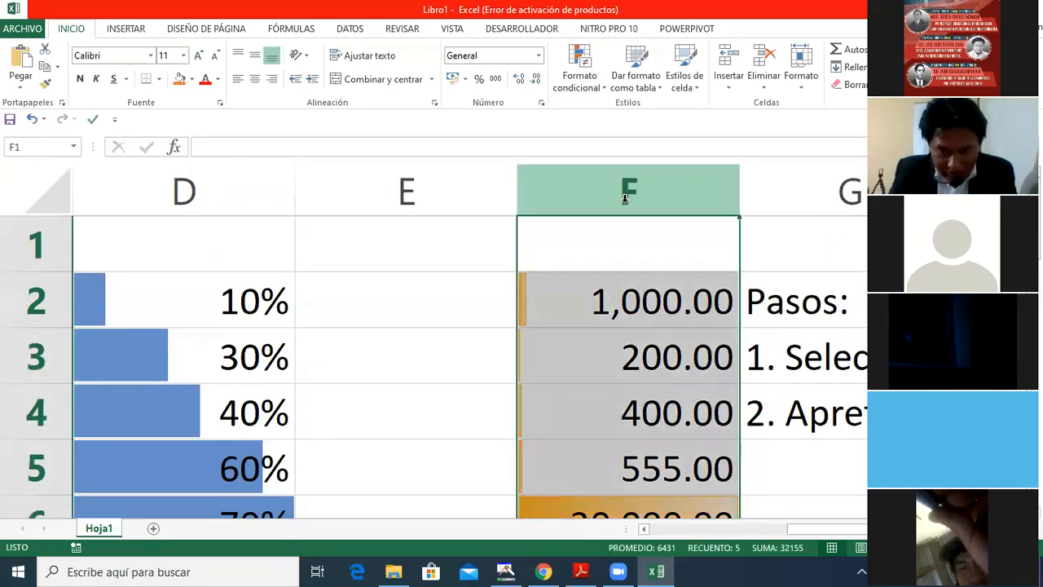
key(ctrl+plus)
key(Down)
key(Left)
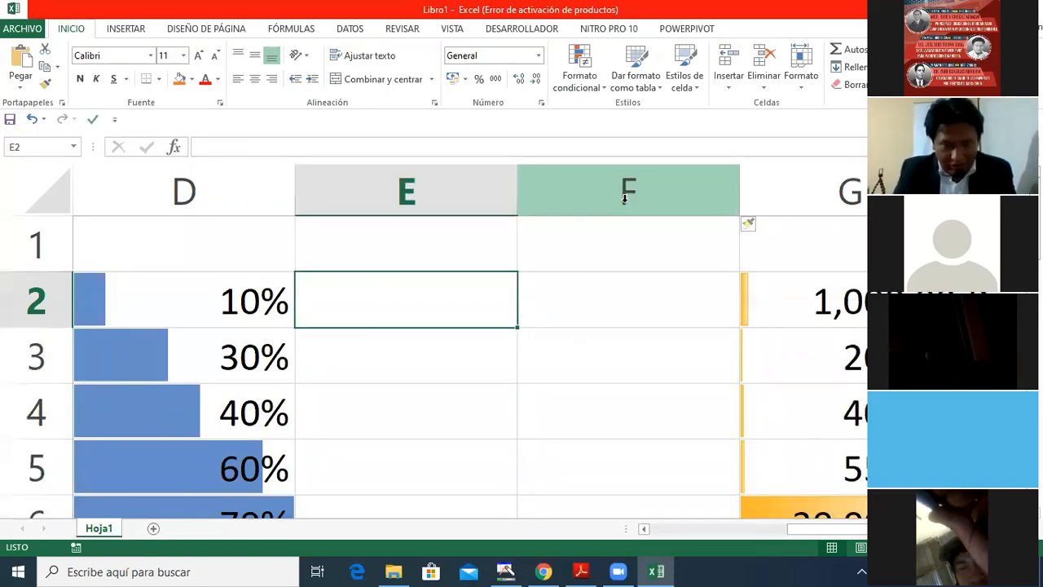
text(200)
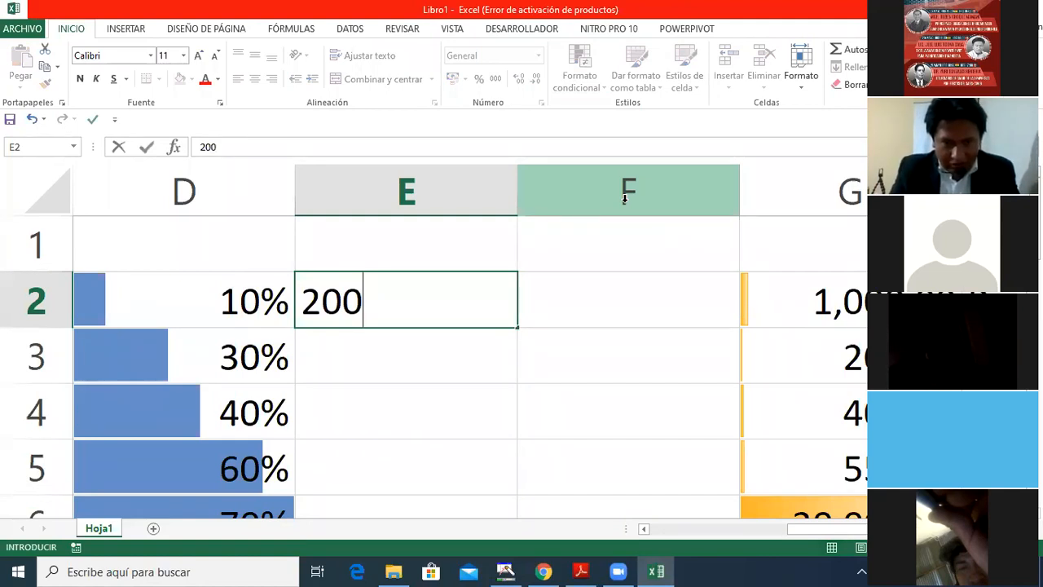
key(BackSpace)
key(BackSpace)
key(BackSpace)
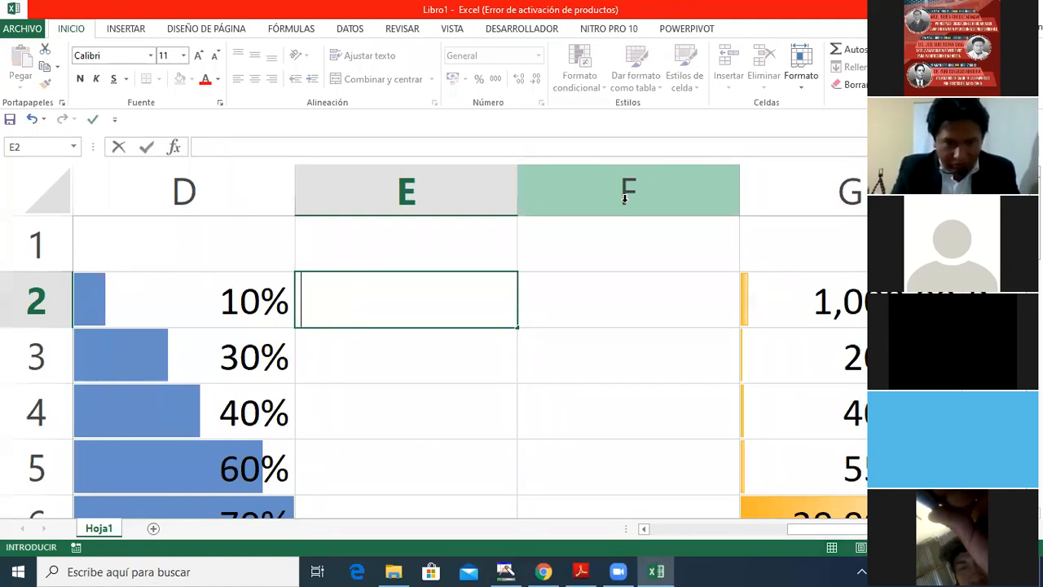
Step: Replace the number in cell G2 with the random-number formula =ALEATORIO()
key(Right)
key(Right)
key(Right)
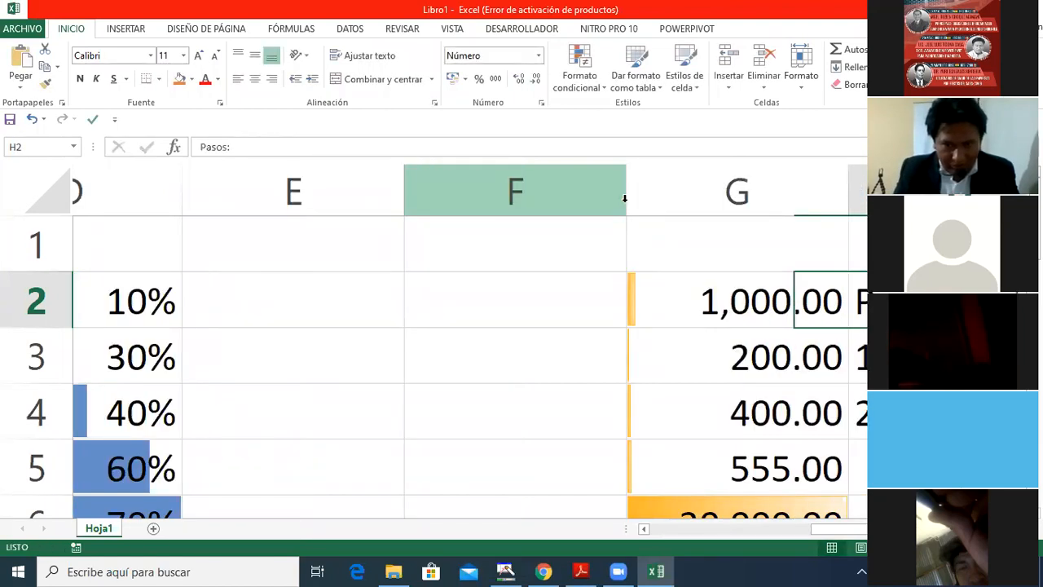
key(Left)
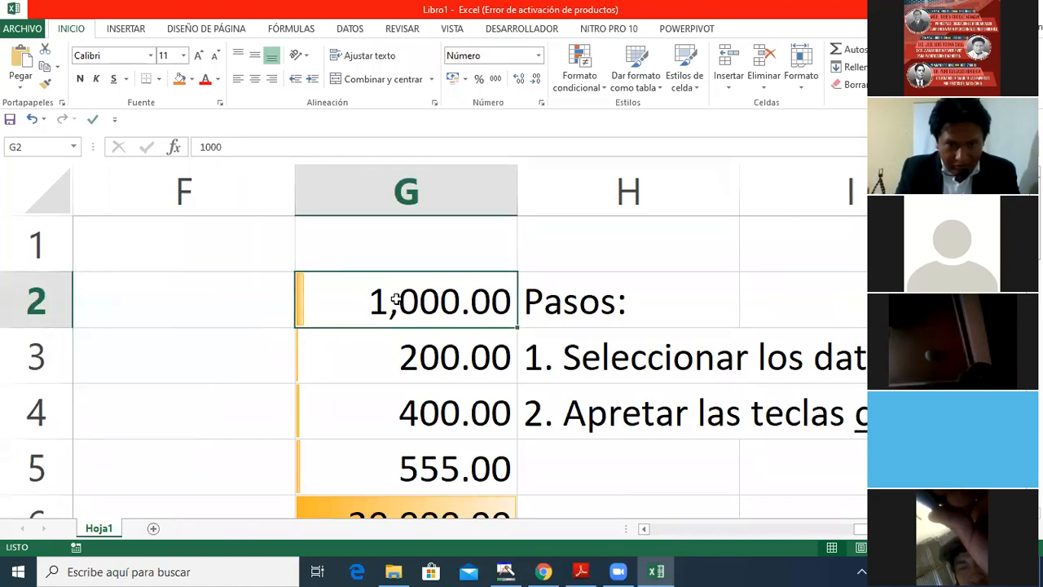
text(=ala)
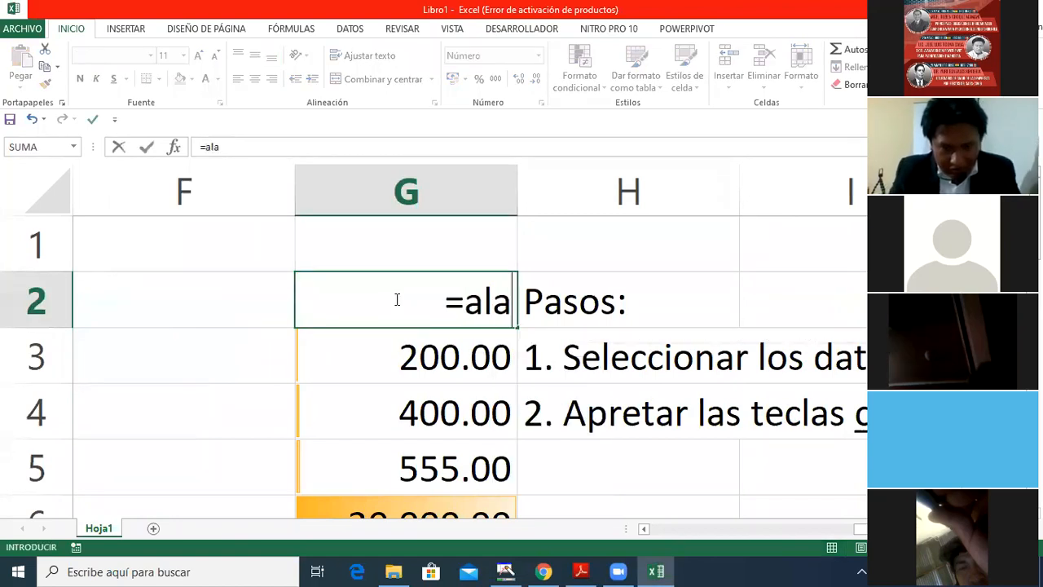
key(BackSpace)
text(e)
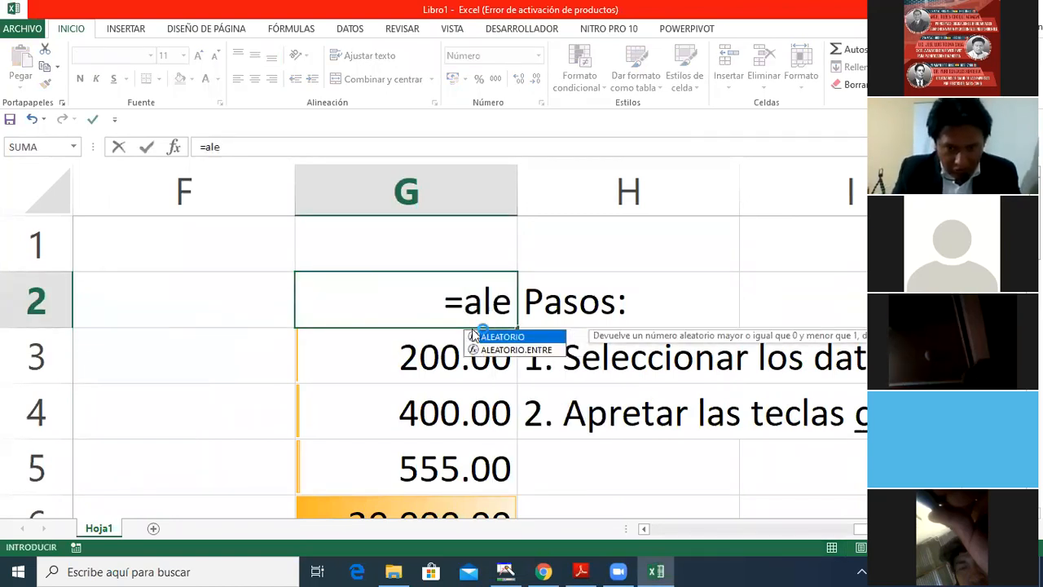
key(Tab)
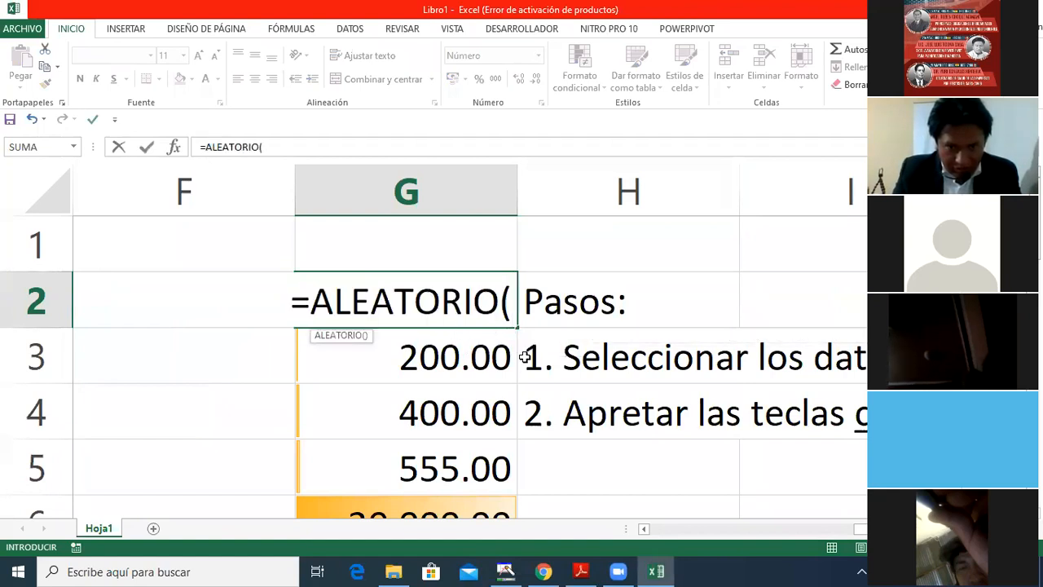
key(Return)
Step: Fill the random-number formula from G2 down through cell G6 and return to cell G2
key(Up)
drag(517, 327, 487, 455)
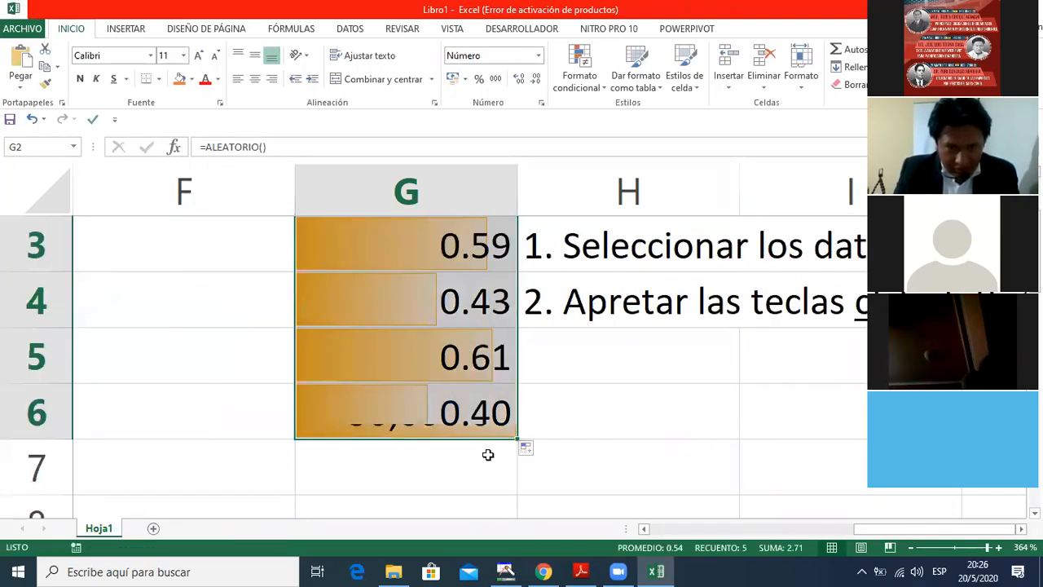
click(468, 389)
key(Up)
key(Up)
key(Up)
key(Up)
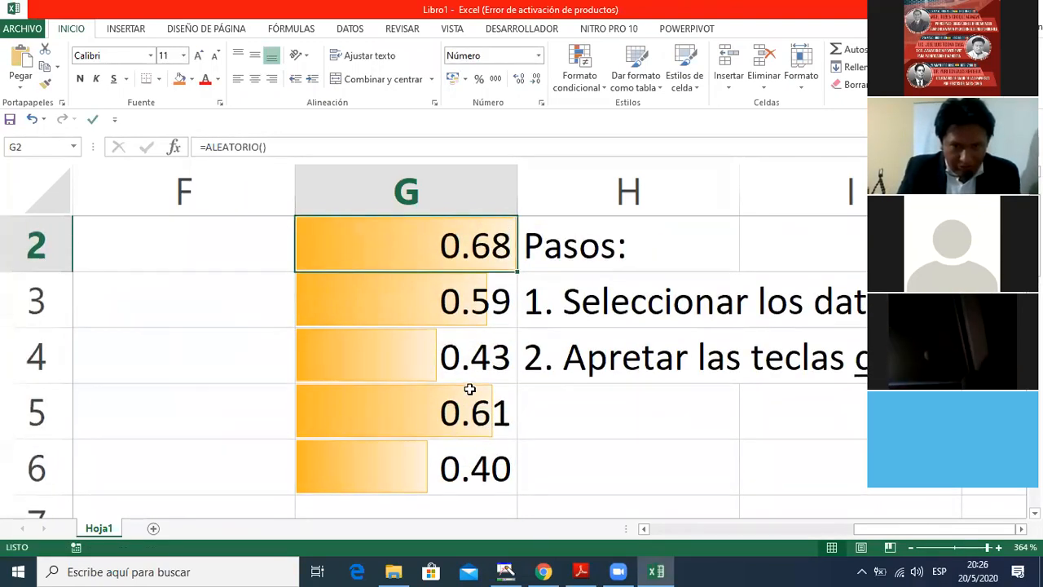
Step: Recalculate the random numbers repeatedly by re-entering the empty cell F2, and watch how the orange data bars respond
drag(987, 548, 970, 551)
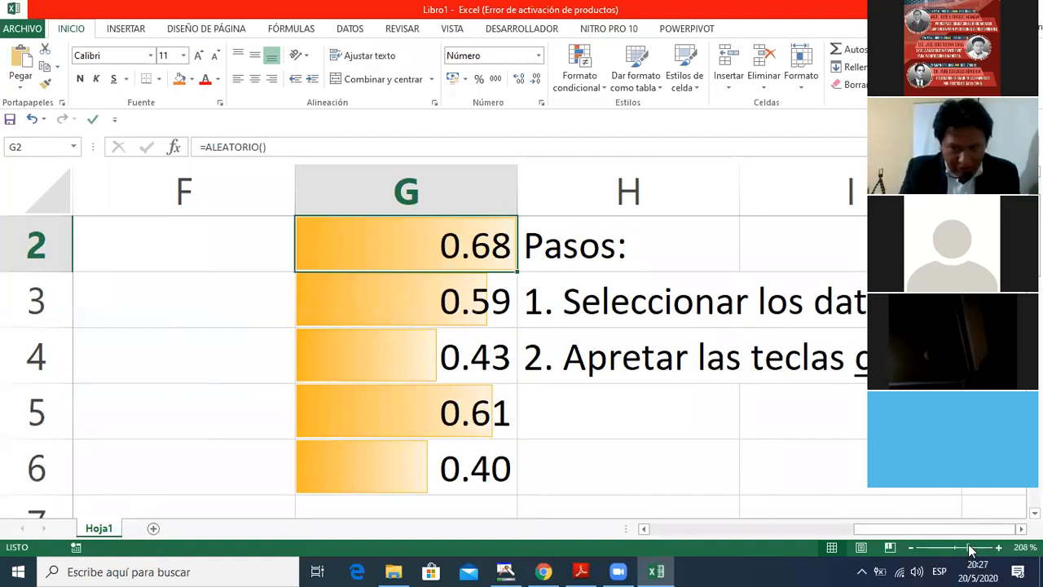
click(527, 242)
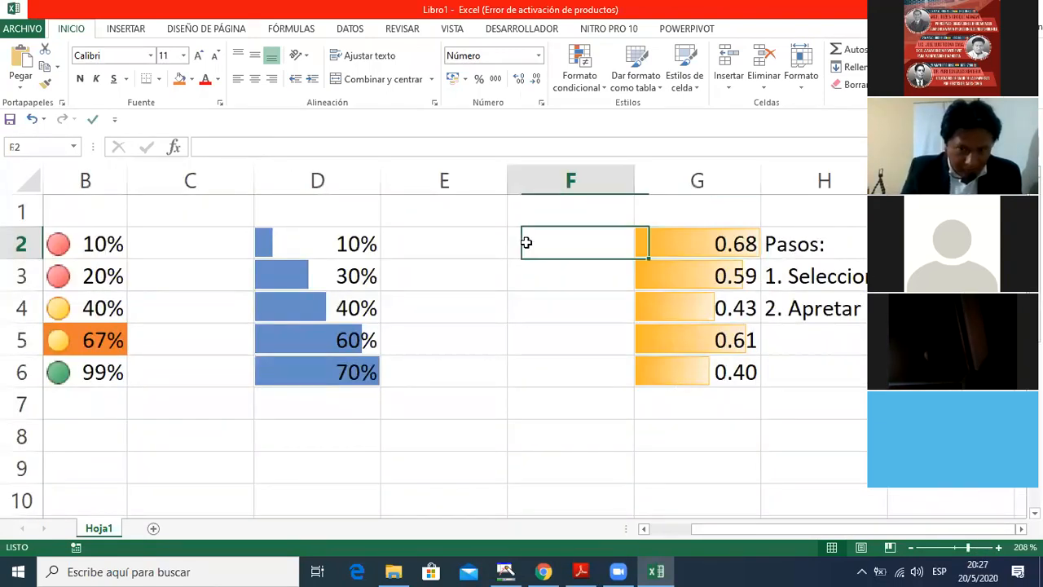
double_click(527, 242)
key(Return)
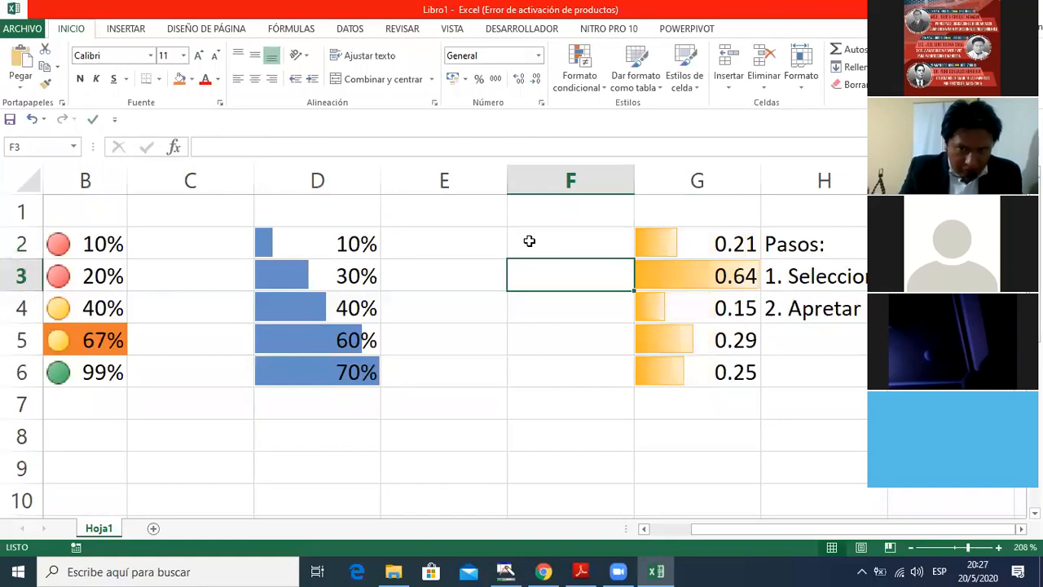
double_click(529, 241)
key(Return)
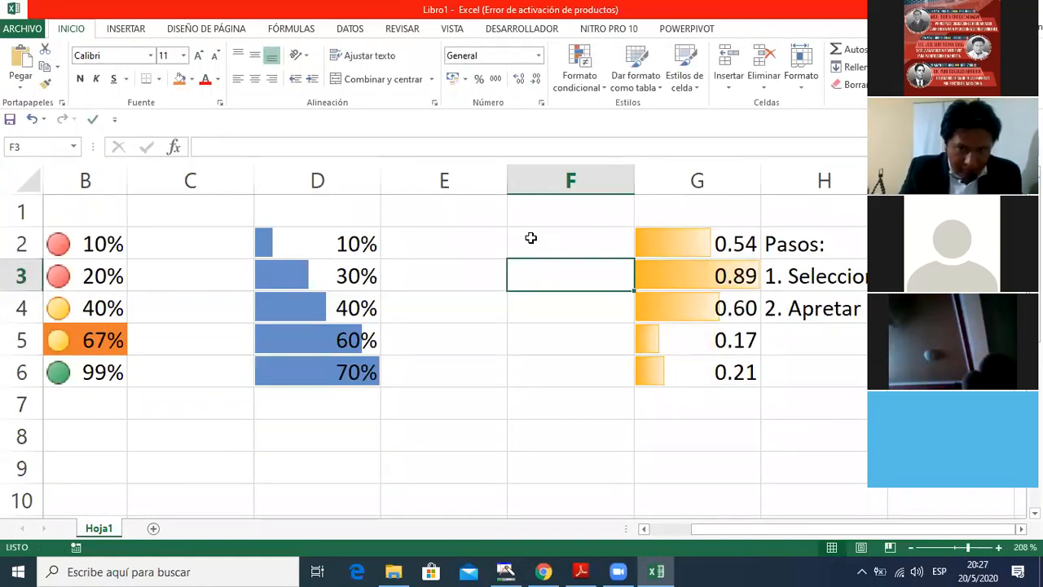
double_click(531, 238)
key(Return)
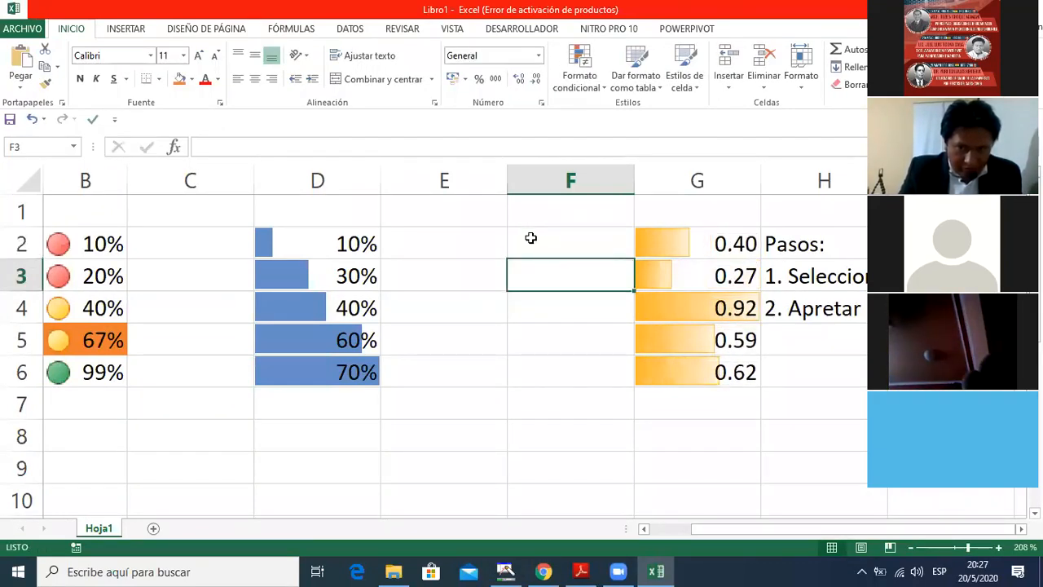
double_click(531, 238)
key(Return)
double_click(531, 236)
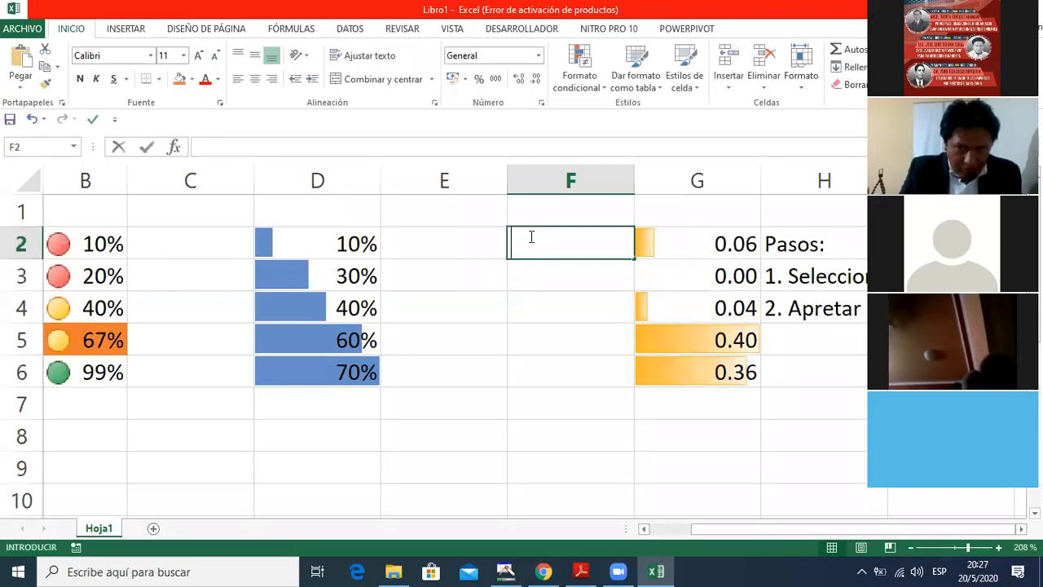
key(Return)
click(529, 241)
double_click(528, 241)
key(Return)
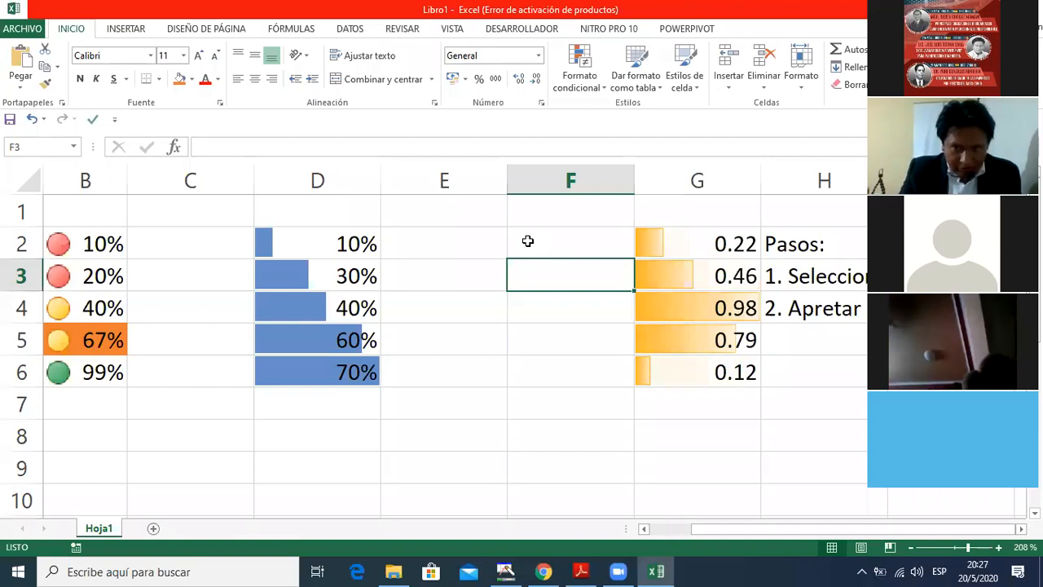
Step: Insert empty columns before column H to move the written steps away from the random numbers
click(843, 405)
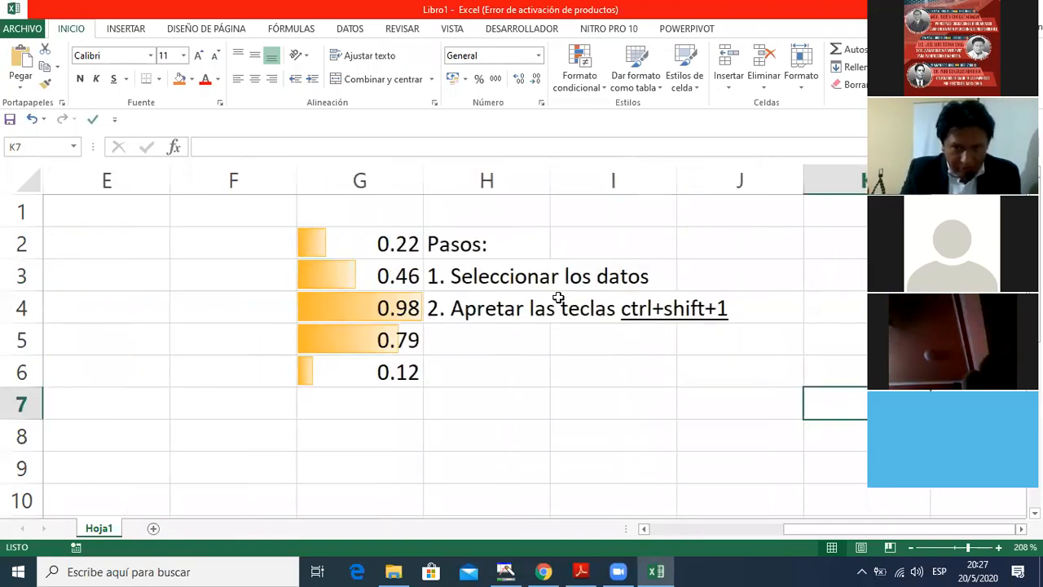
click(492, 174)
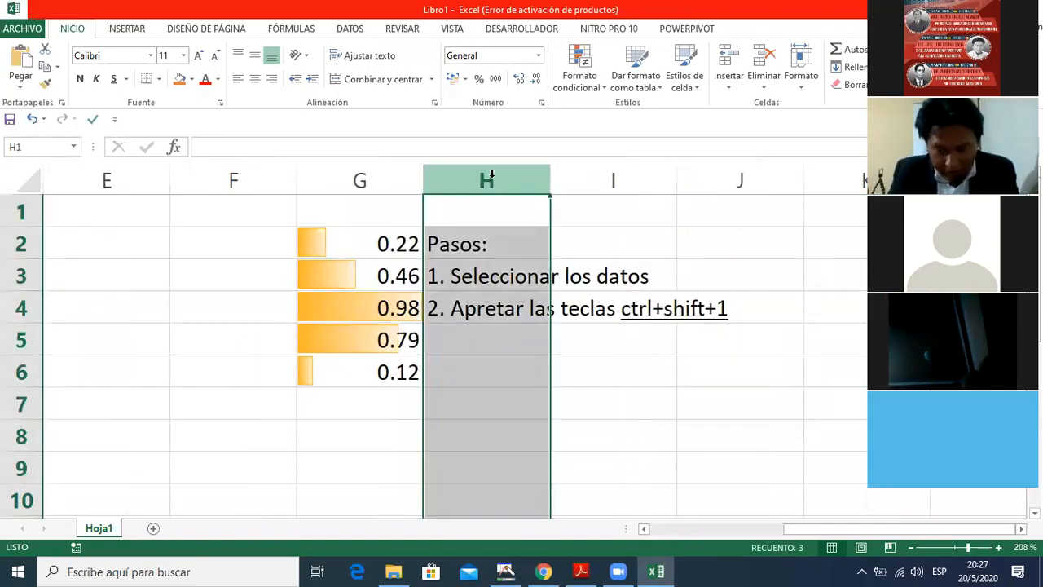
key(ctrl+plus)
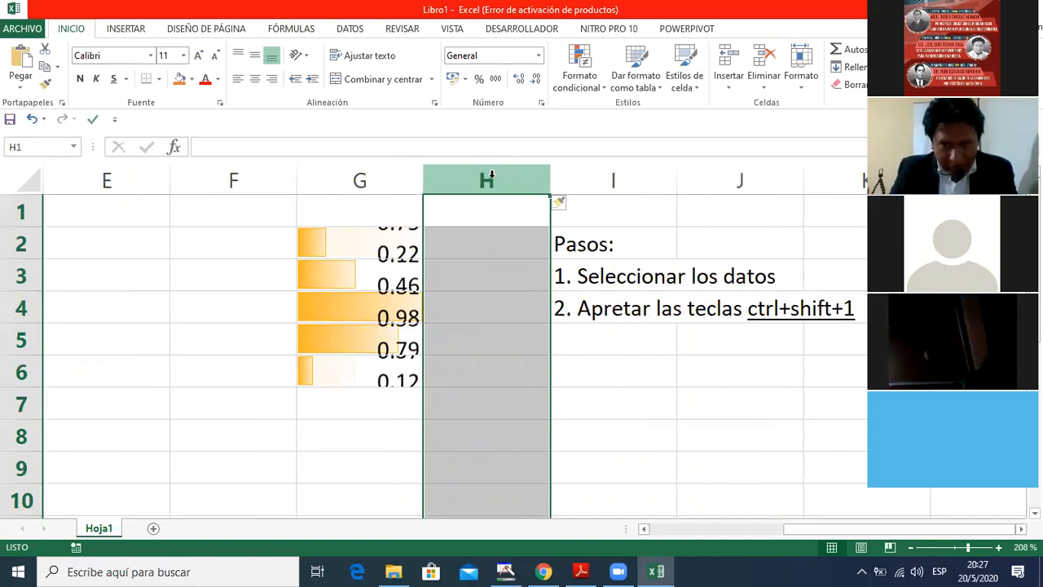
click(465, 286)
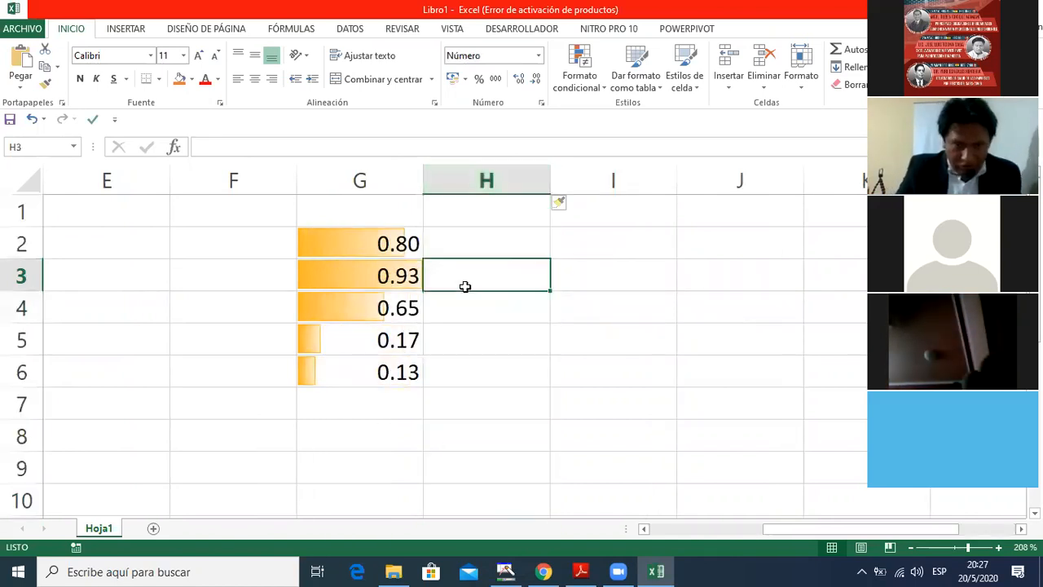
Step: Recalculate the random numbers in G2 to G6 many times by re-entering the empty cell I2, observing the data bars
click(435, 249)
click(359, 245)
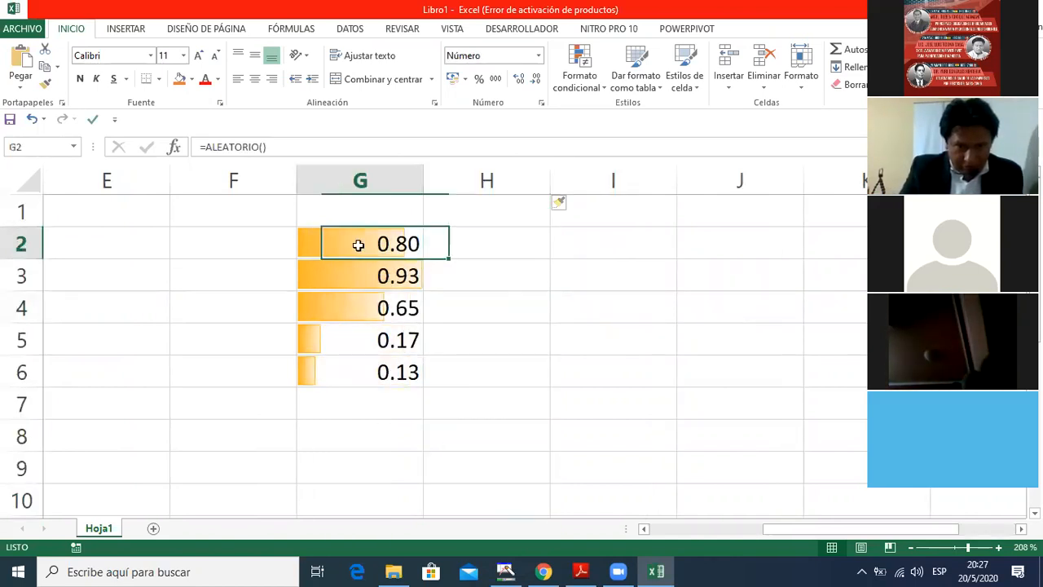
double_click(512, 243)
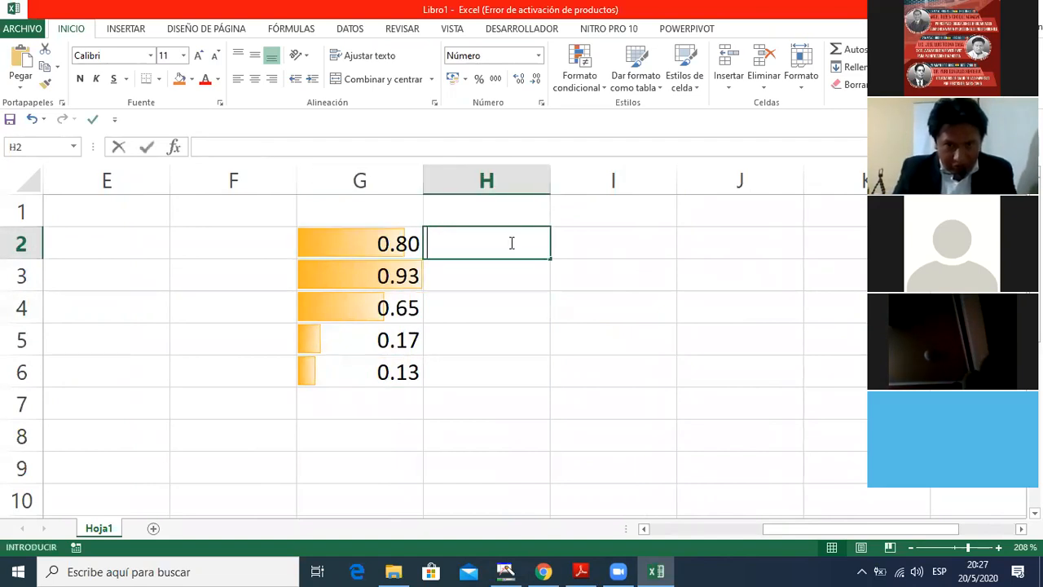
click(578, 247)
key(Return)
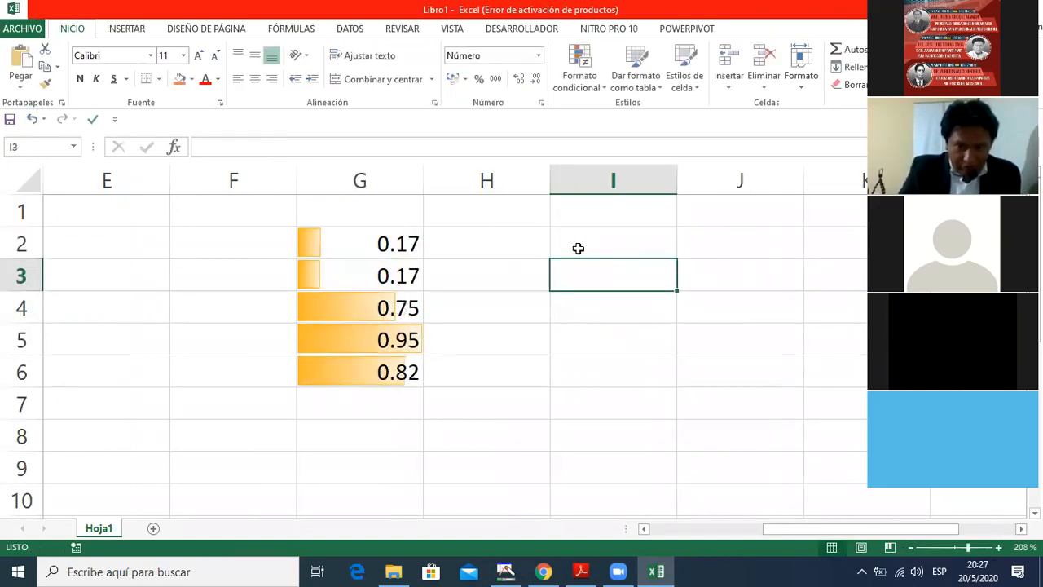
double_click(578, 247)
key(Return)
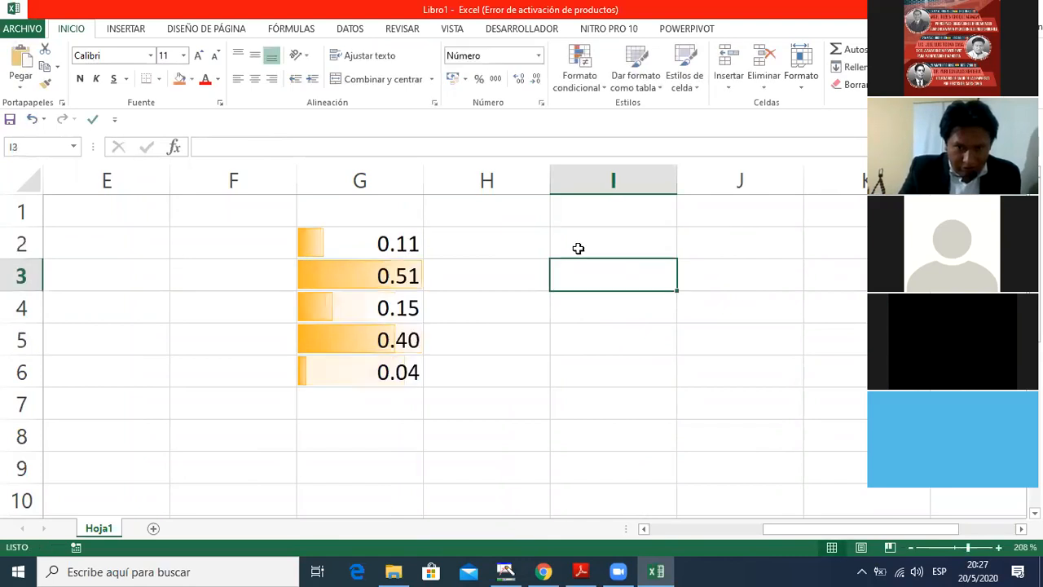
double_click(578, 247)
key(Return)
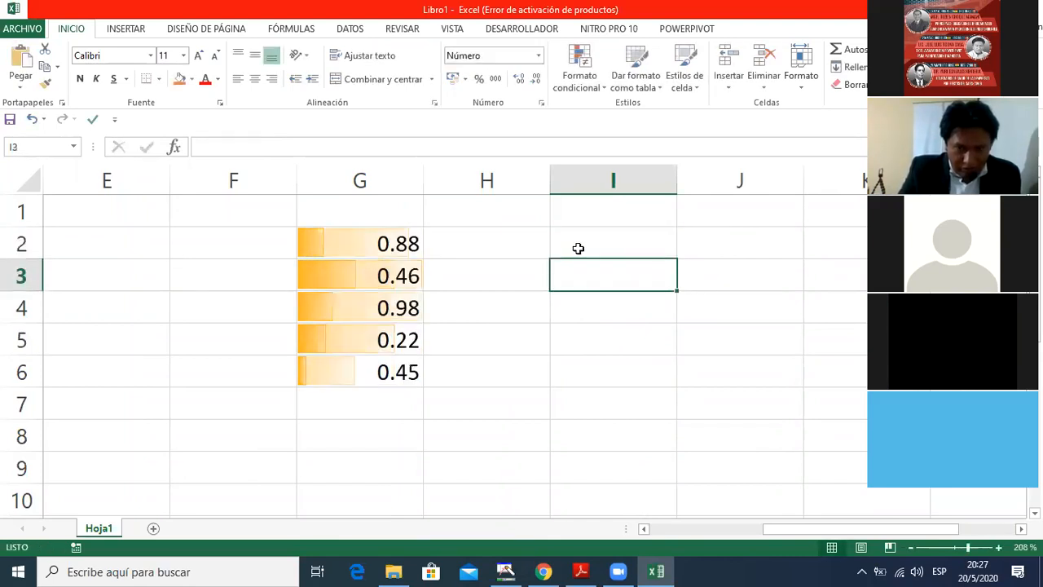
double_click(568, 238)
key(Return)
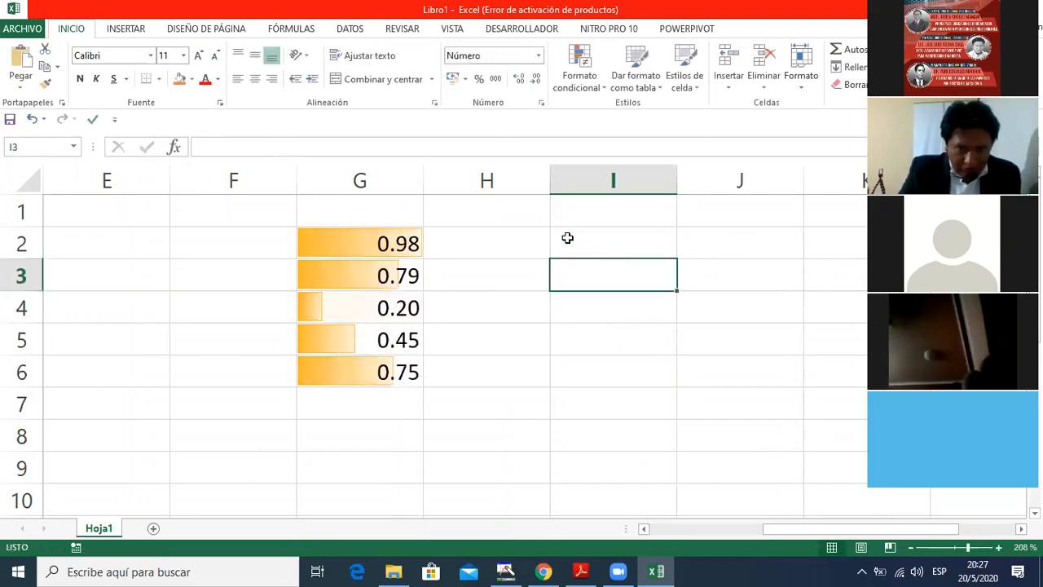
double_click(560, 239)
key(Return)
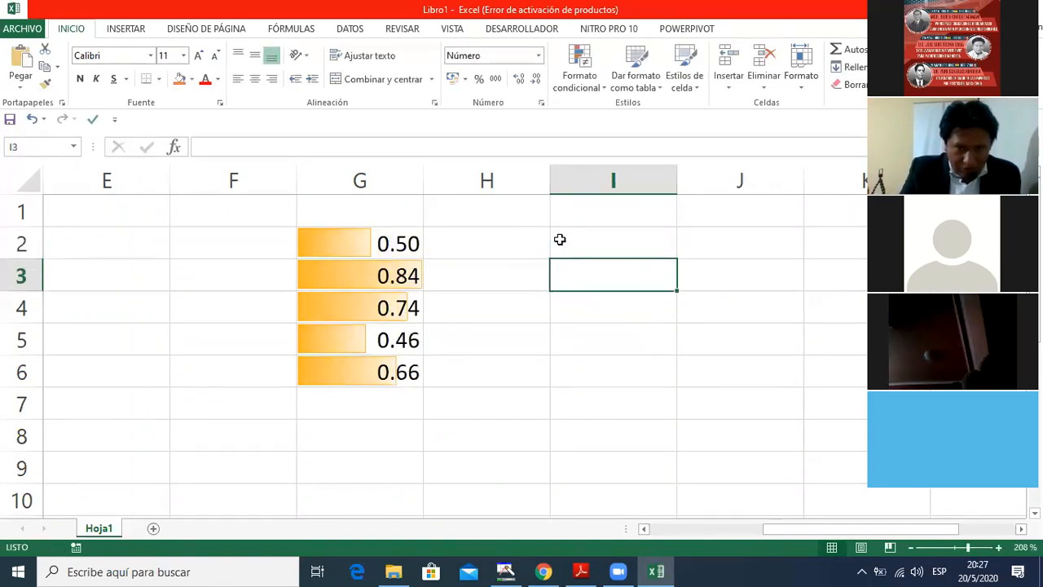
click(554, 239)
double_click(554, 239)
key(Return)
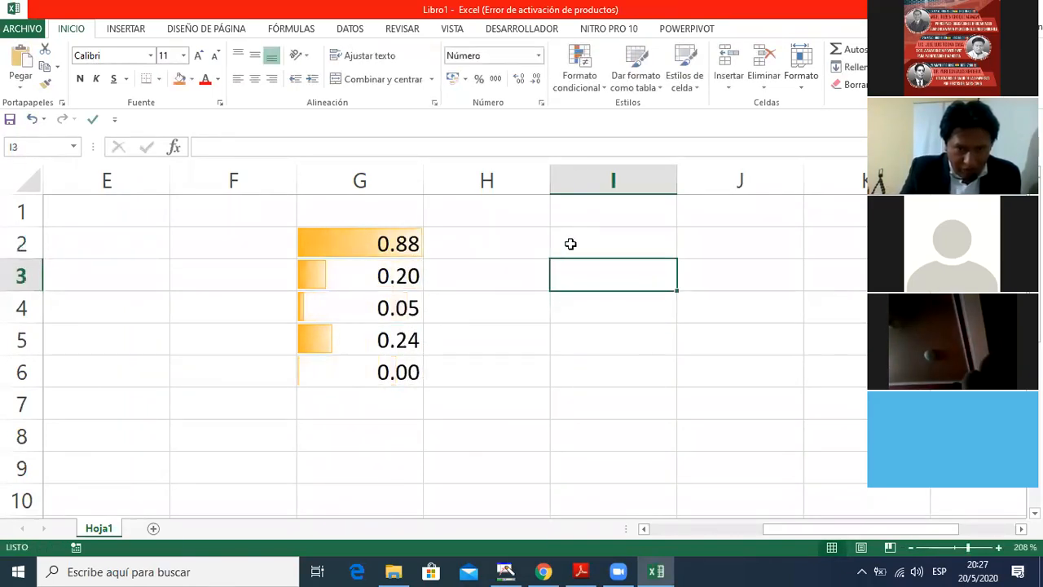
click(570, 244)
double_click(570, 244)
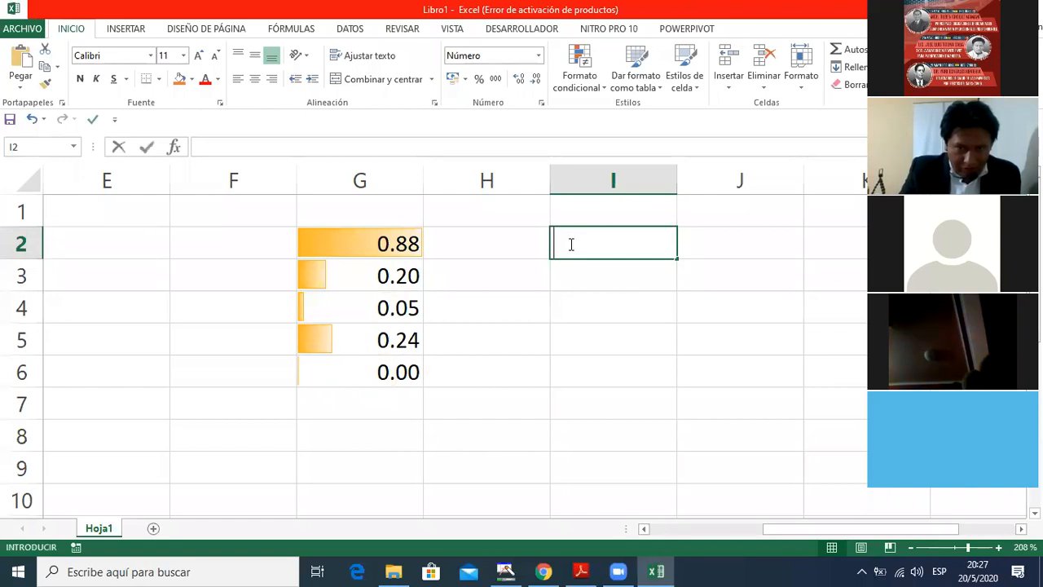
key(Return)
click(571, 244)
double_click(571, 244)
key(Return)
double_click(561, 241)
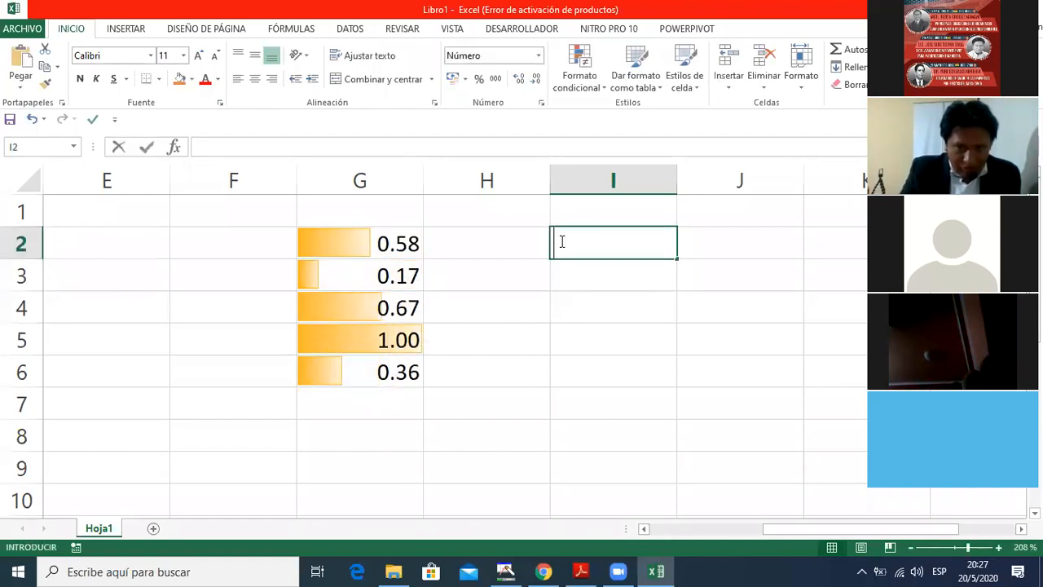
key(Return)
double_click(560, 241)
key(Return)
double_click(574, 243)
key(Return)
Step: Examine the conditional formatting in columns B, D and G side by side along row 3, finishing on cell G3
click(536, 263)
key(Left)
key(Left)
key(Left)
key(Left)
key(Right)
key(Right)
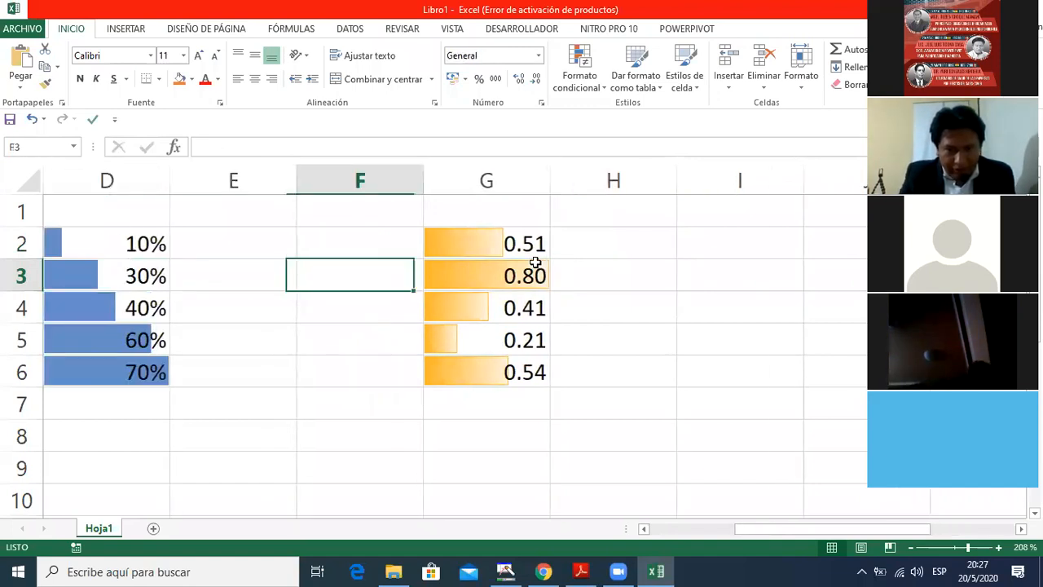
key(Right)
key(Left)
key(Left)
key(Left)
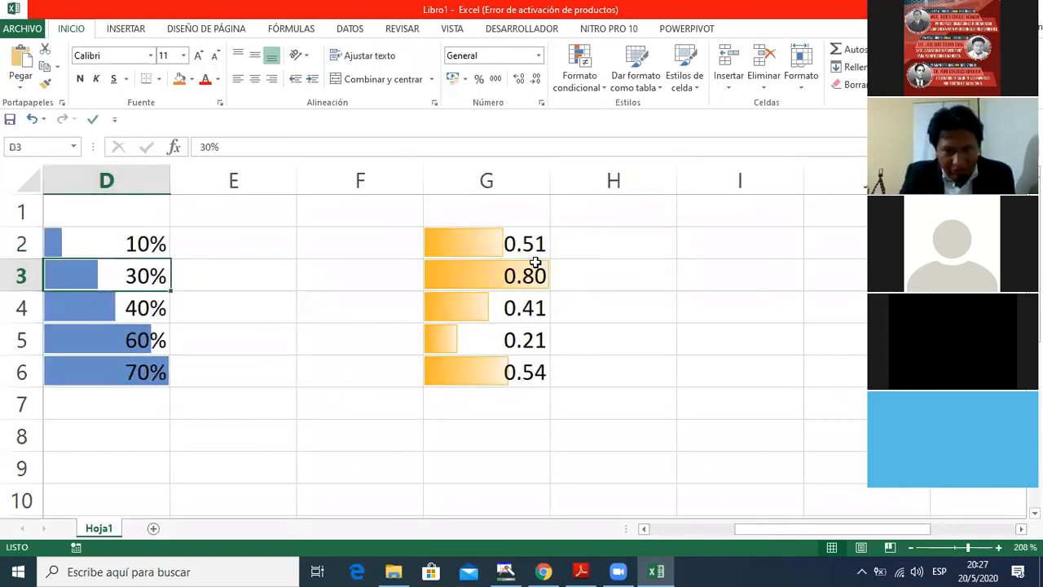
key(Left)
key(Left)
key(Right)
key(Right)
click(535, 262)
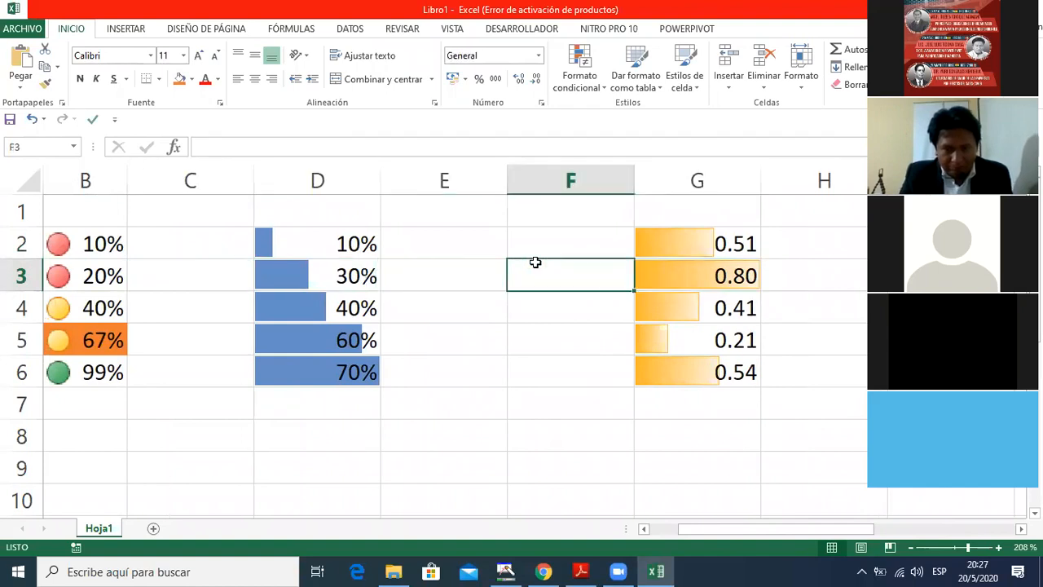
key(Right)
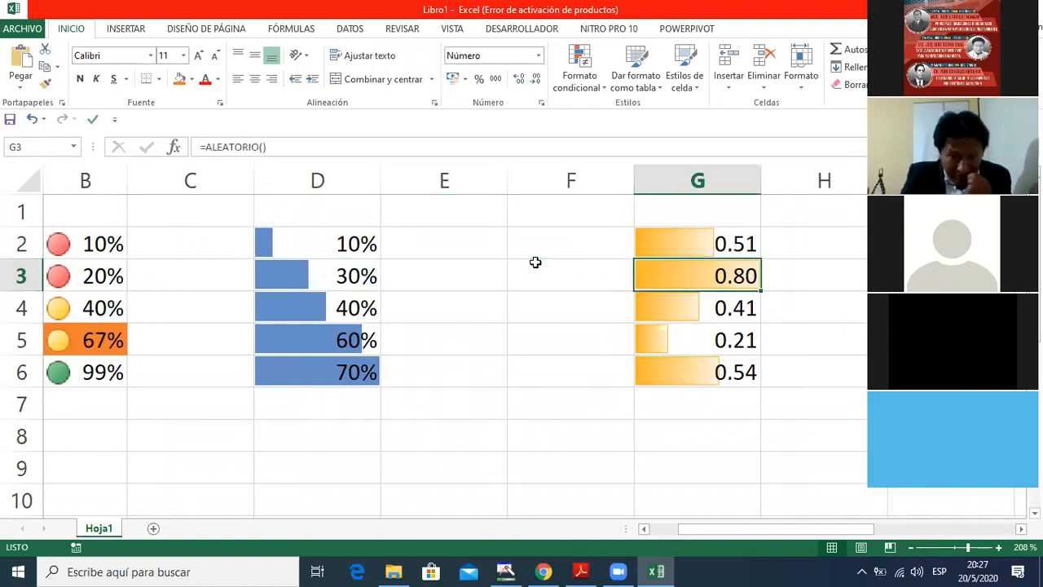
Step: Look along row 2 between the data bars in column G and the written steps in column M
key(Right)
key(Right)
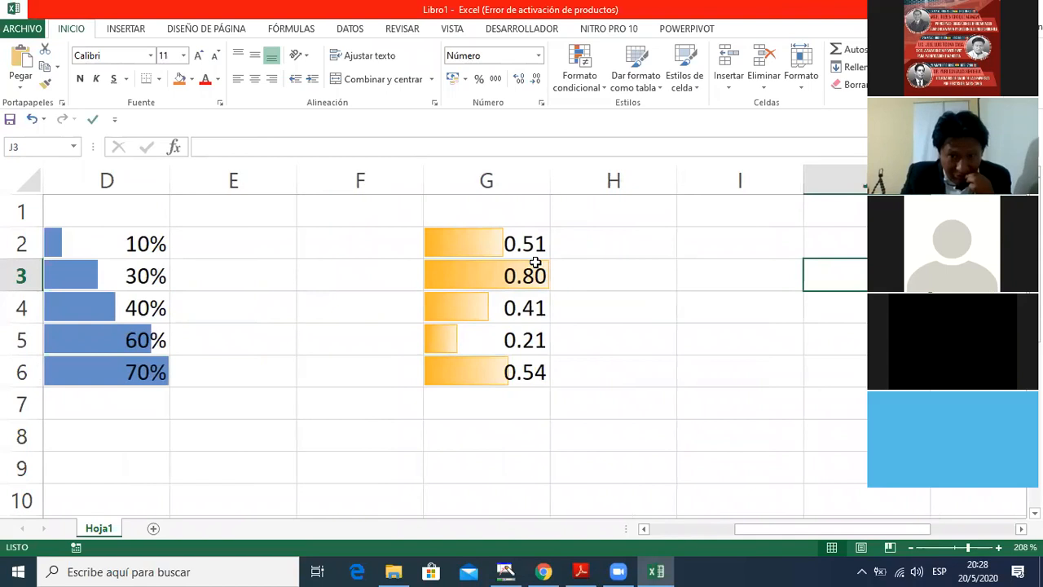
key(Left)
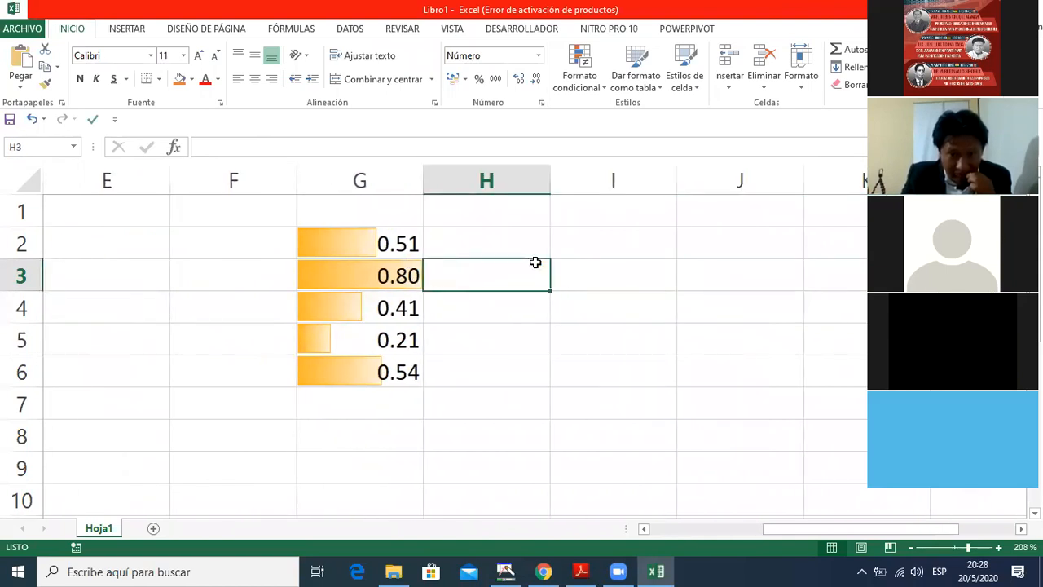
key(Up)
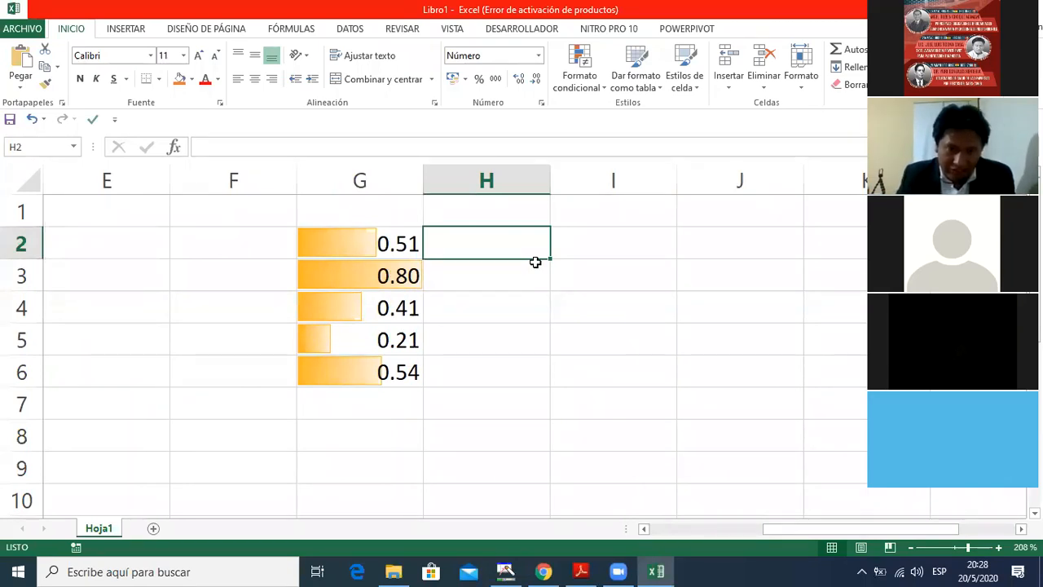
click(479, 189)
click(525, 236)
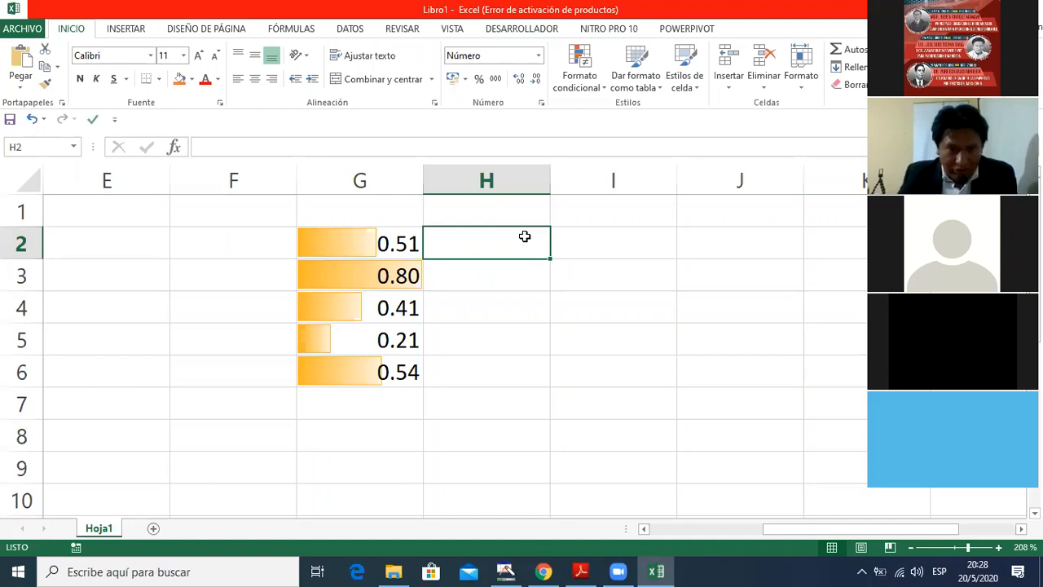
key(Left)
key(Left)
key(Left)
key(Left)
key(Left)
key(Right)
key(Right)
key(Right)
key(Right)
key(Right)
key(Right)
key(Right)
key(Right)
key(Right)
key(Right)
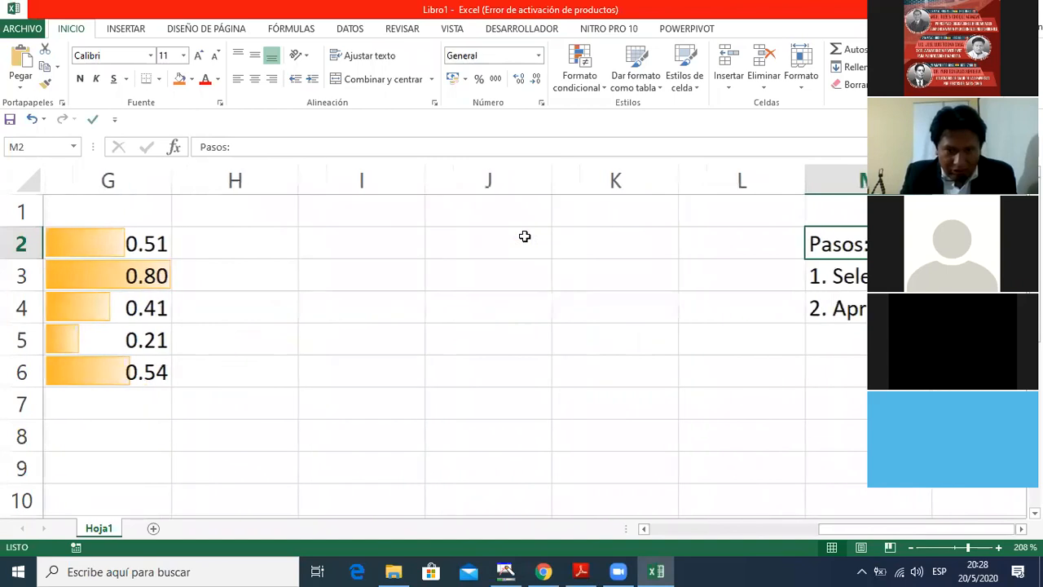
key(Left)
key(Left)
key(Left)
key(Left)
key(Right)
key(Right)
key(Right)
key(Right)
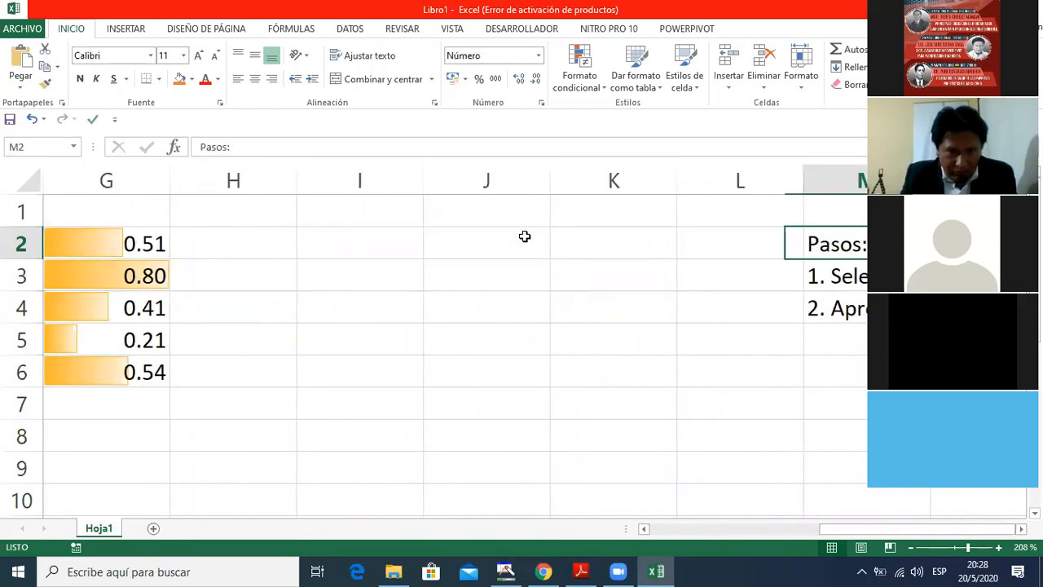
key(Right)
key(Left)
key(Left)
key(Left)
key(Left)
key(Left)
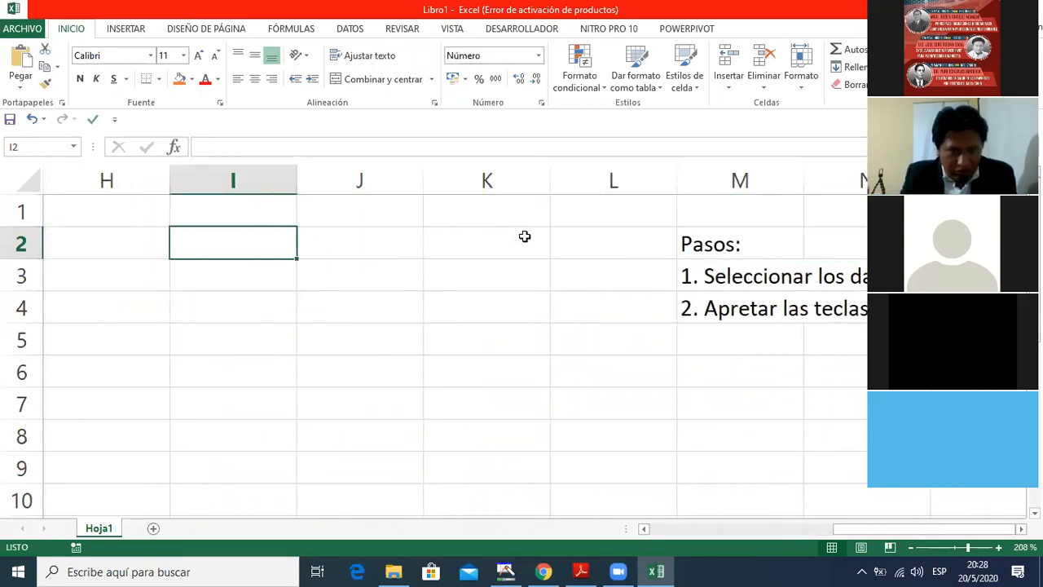
key(Left)
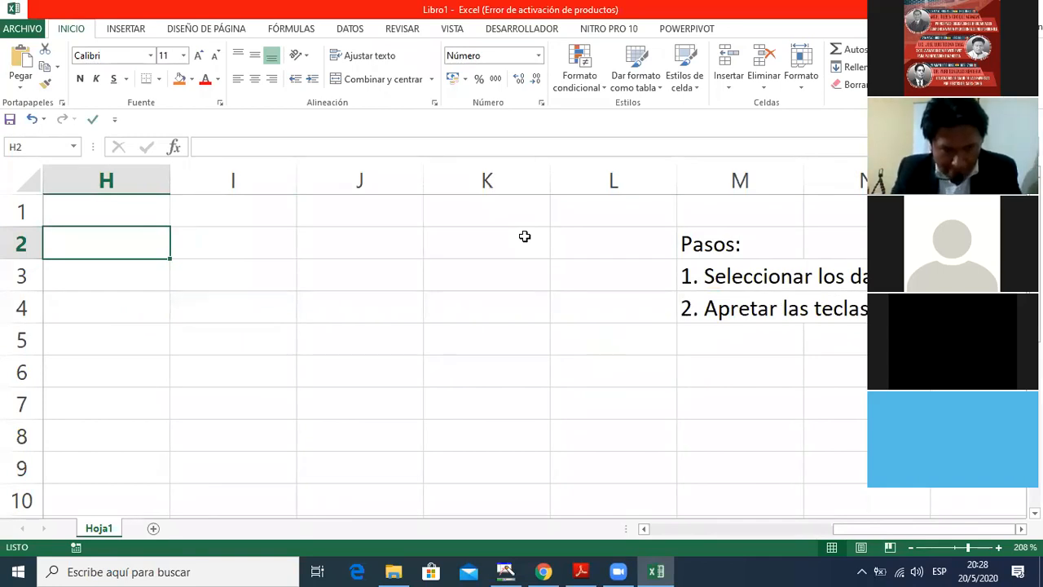
text(=)
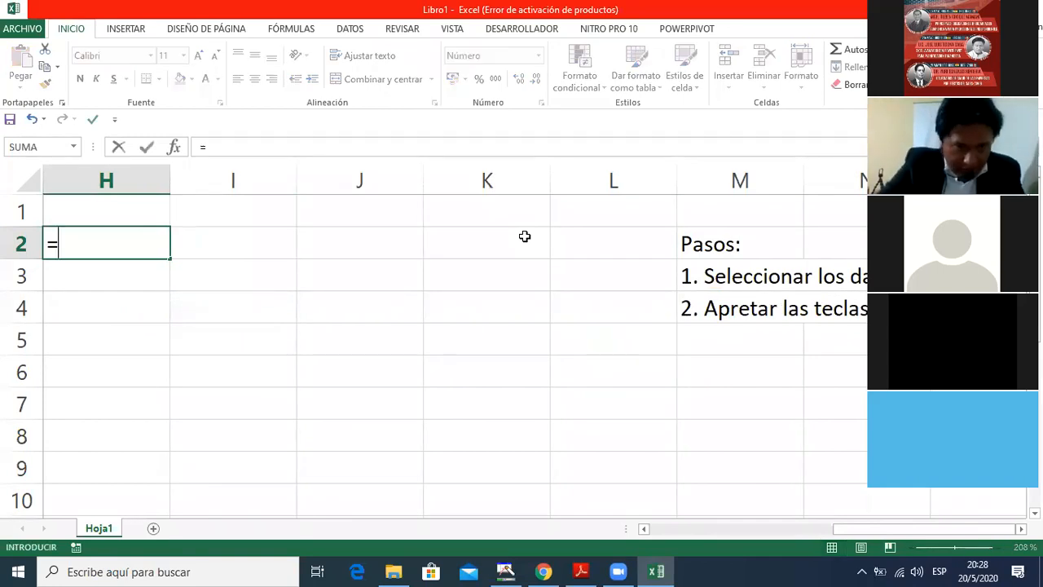
text(al)
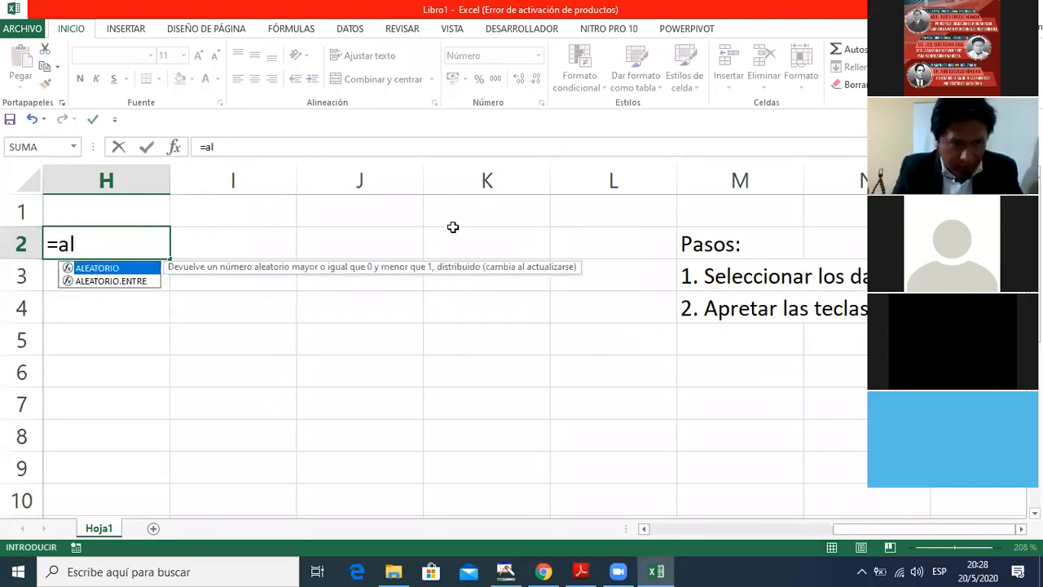
double_click(130, 268)
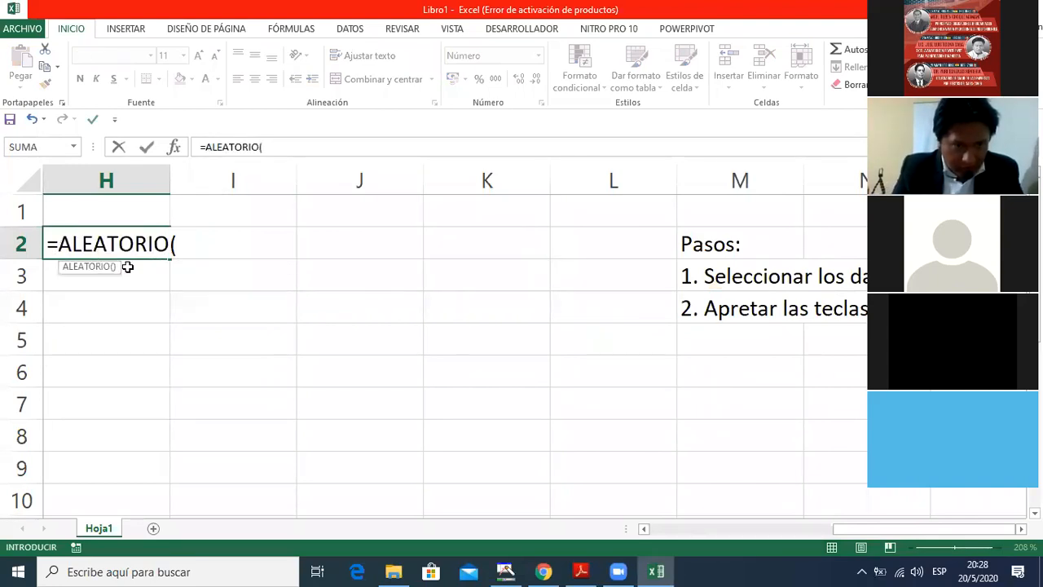
key(ctrl+Return)
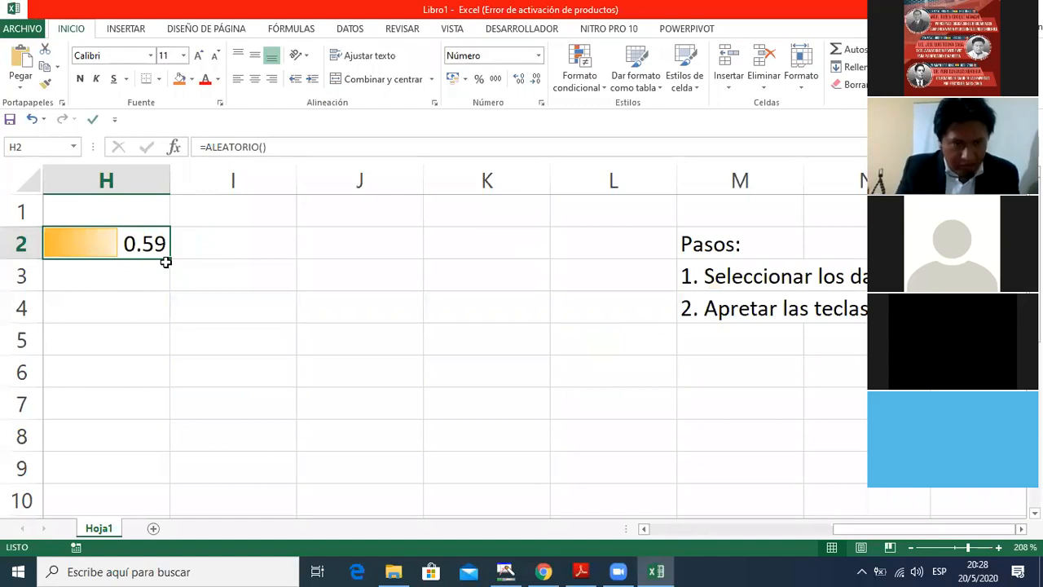
key(Left)
key(Right)
key(Delete)
Step: Enter the formula =ALEATORIO() in cell I14 and fill it across and down to L19
key(Right)
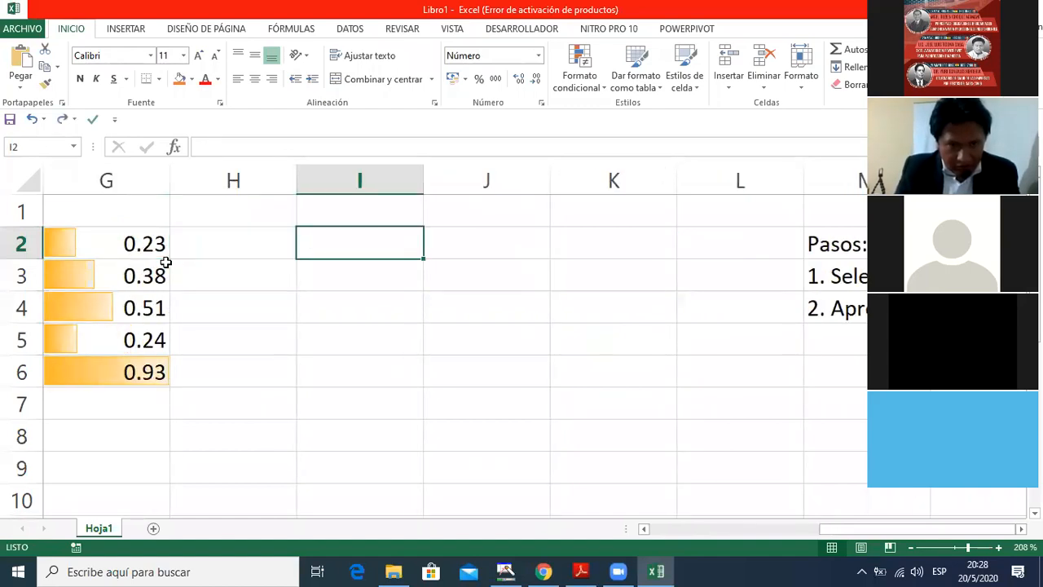
key(Down)
key(Down)
key(Down)
key(Down)
key(Down)
key(Down)
key(Down)
key(Down)
key(Down)
key(Down)
key(Down)
key(Up)
key(Up)
key(Down)
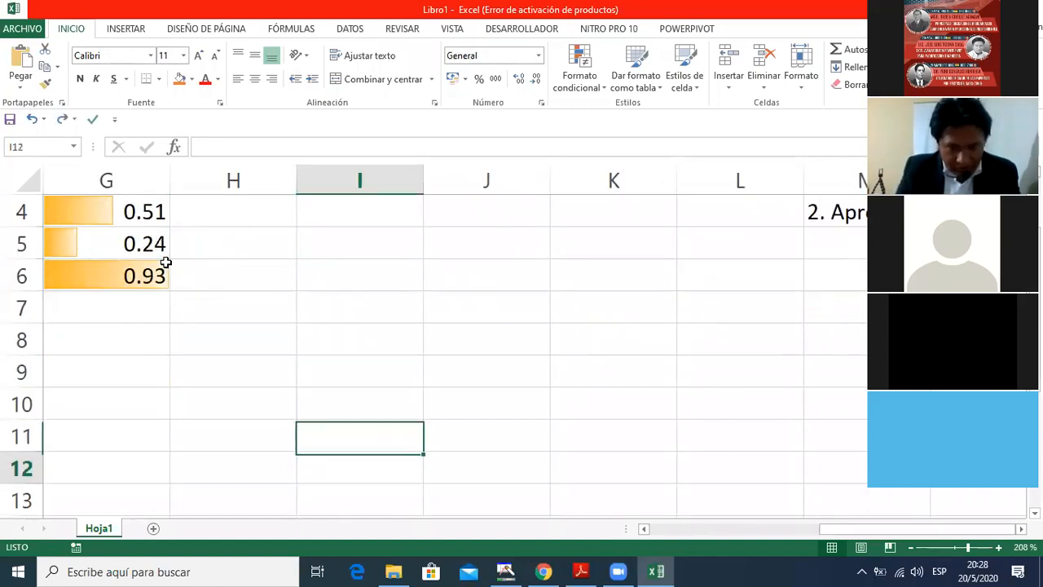
key(Down)
key(Down)
key(Down)
key(Down)
key(Down)
key(Down)
key(Down)
key(Up)
key(Up)
key(Up)
key(Up)
key(Up)
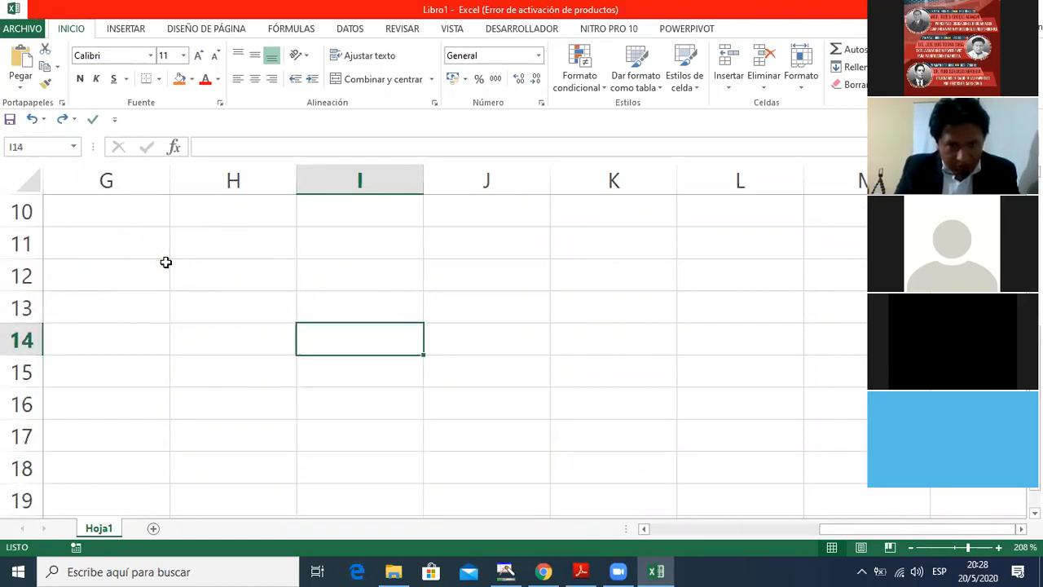
text(=ale)
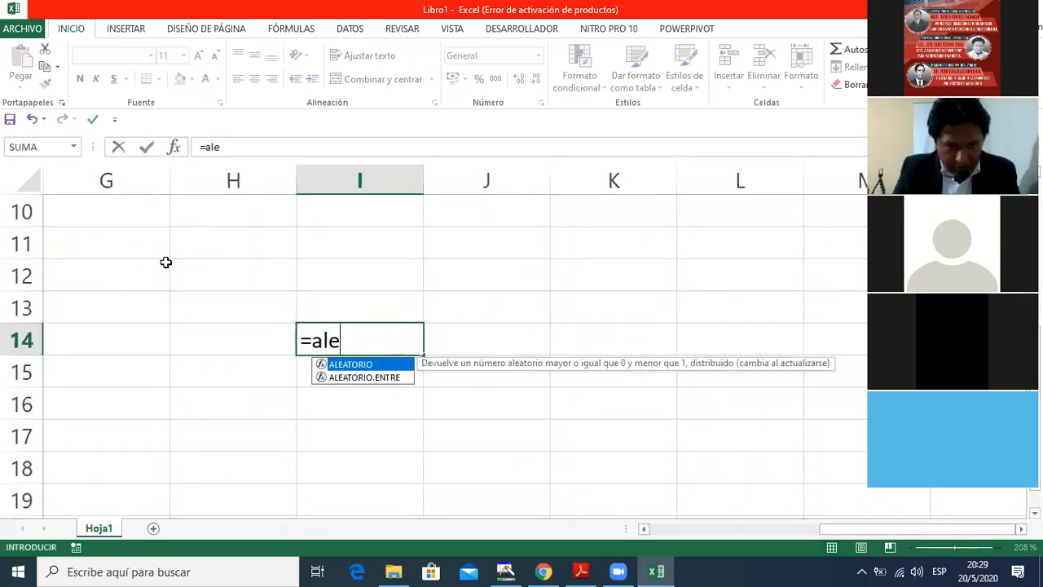
double_click(342, 363)
key(Return)
key(Up)
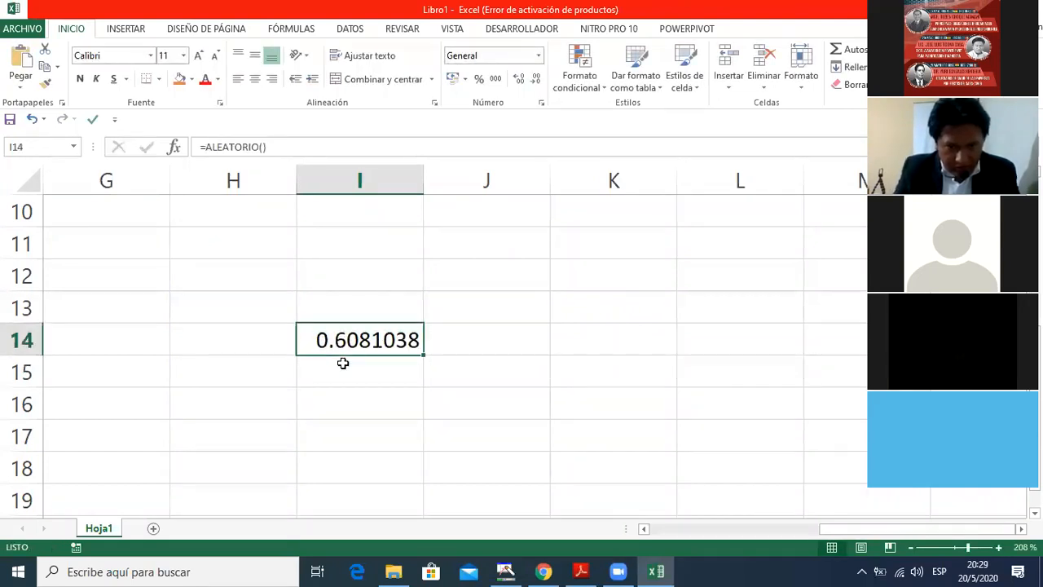
drag(423, 354, 785, 509)
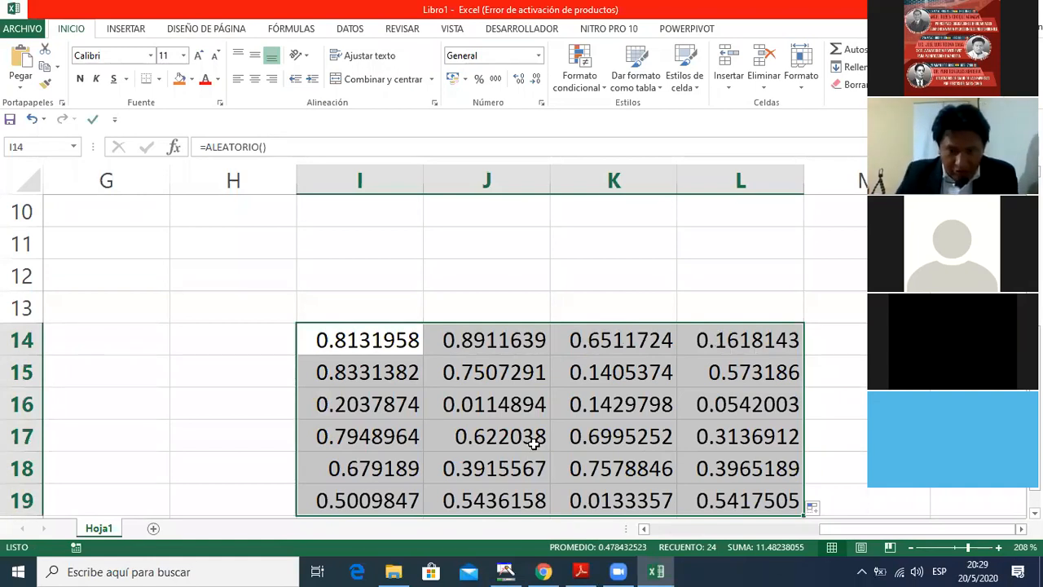
Step: Recalculate the random decimals in I14 to L19 several times by re-entering the empty cell H16
key(Down)
key(Down)
key(Down)
key(Down)
key(Down)
key(Down)
key(Down)
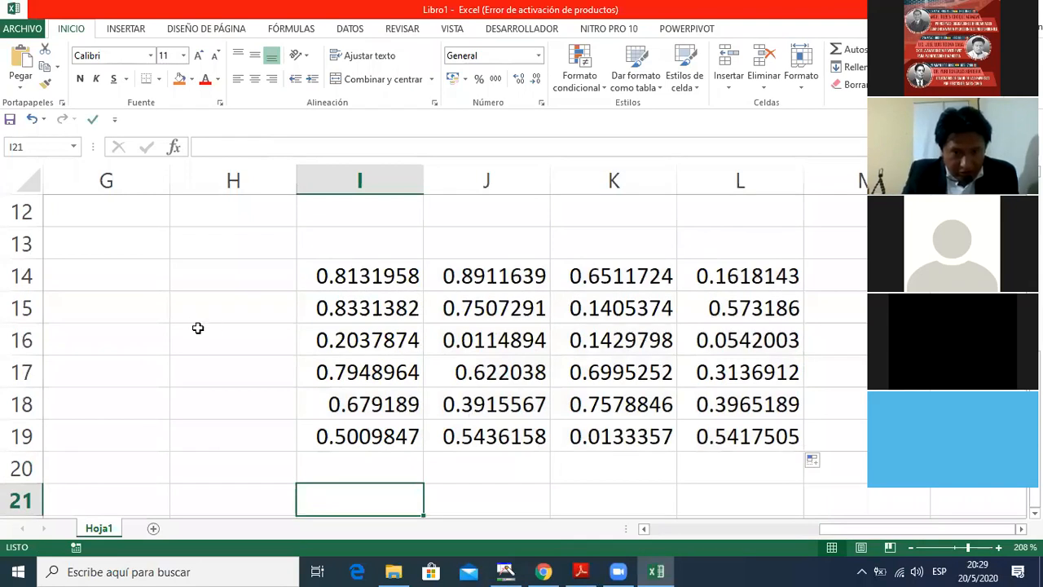
click(216, 351)
key(Return)
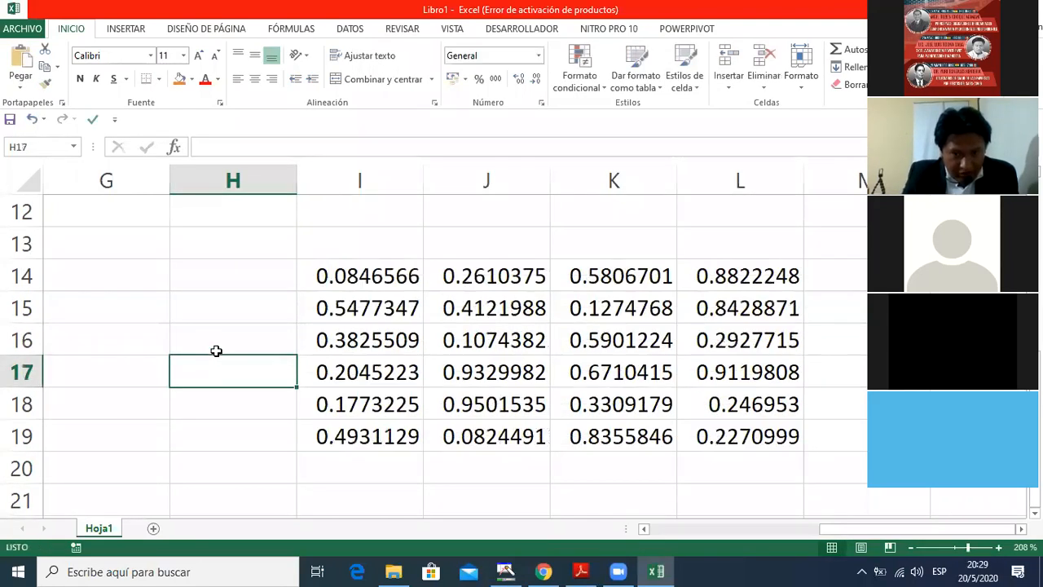
double_click(216, 351)
key(Return)
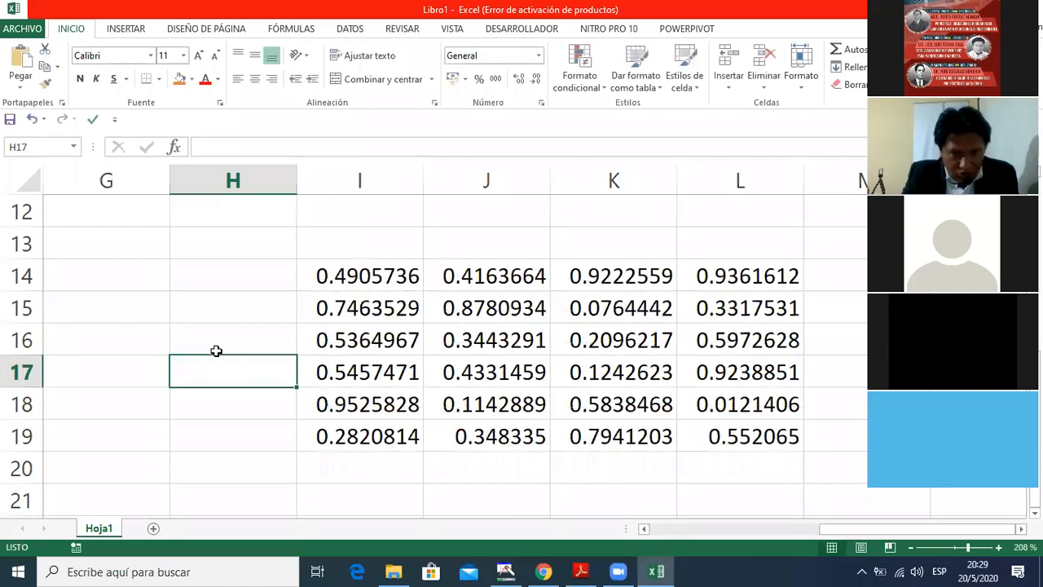
double_click(213, 347)
key(Return)
click(228, 342)
double_click(228, 342)
key(Return)
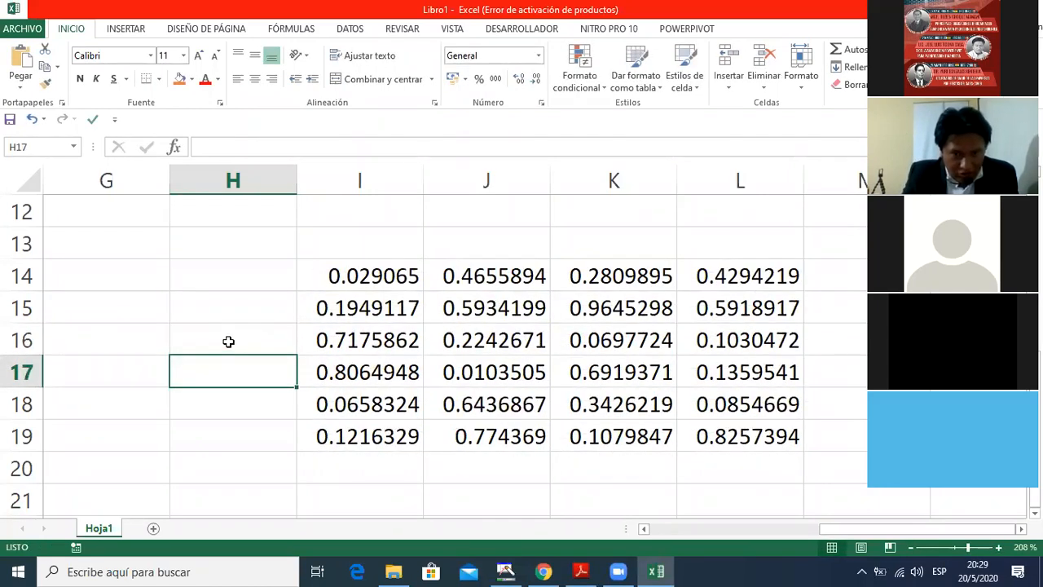
double_click(231, 339)
key(Return)
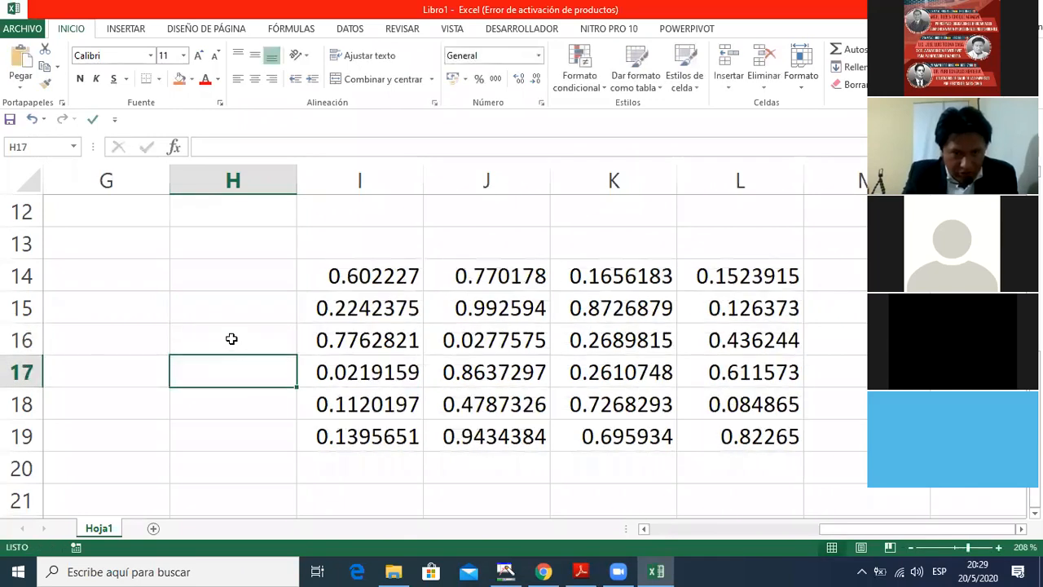
Step: Replace the formula in I14 with =ALEATORIO.ENTRE(1;10000) and fill it across and down to L19
key(Up)
key(Up)
key(Up)
key(Right)
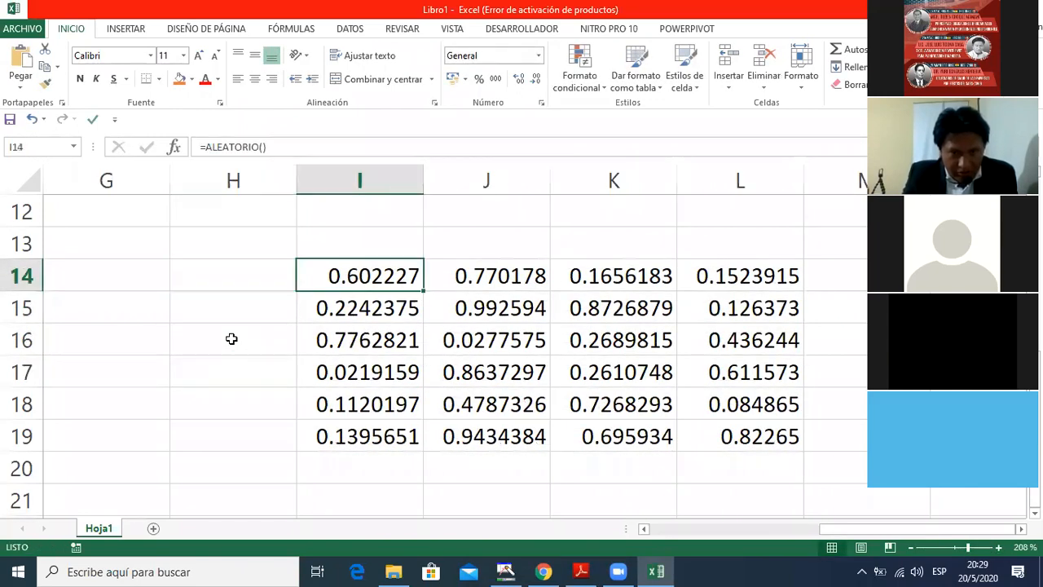
text(=)
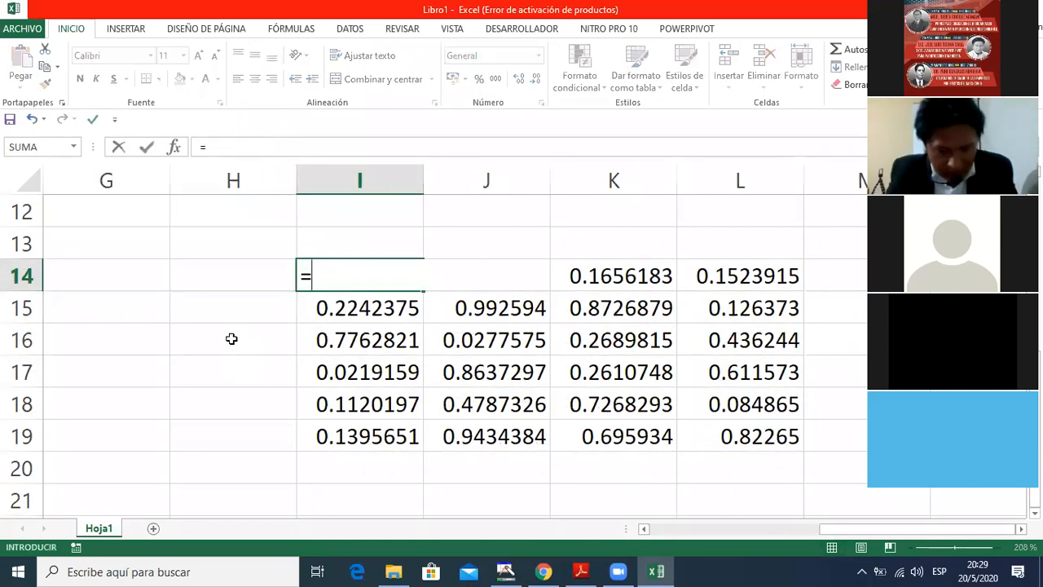
text(al)
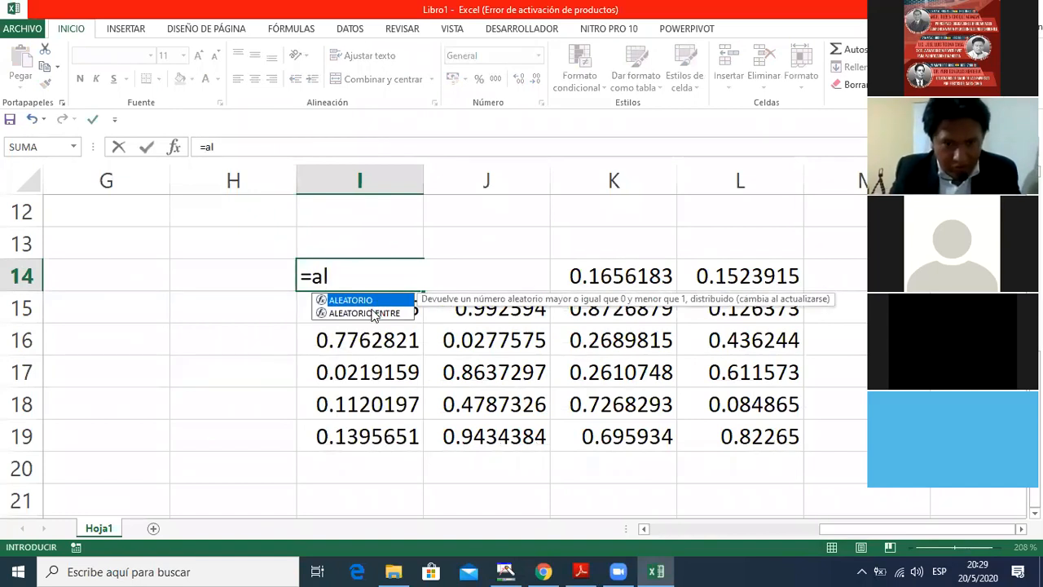
double_click(368, 314)
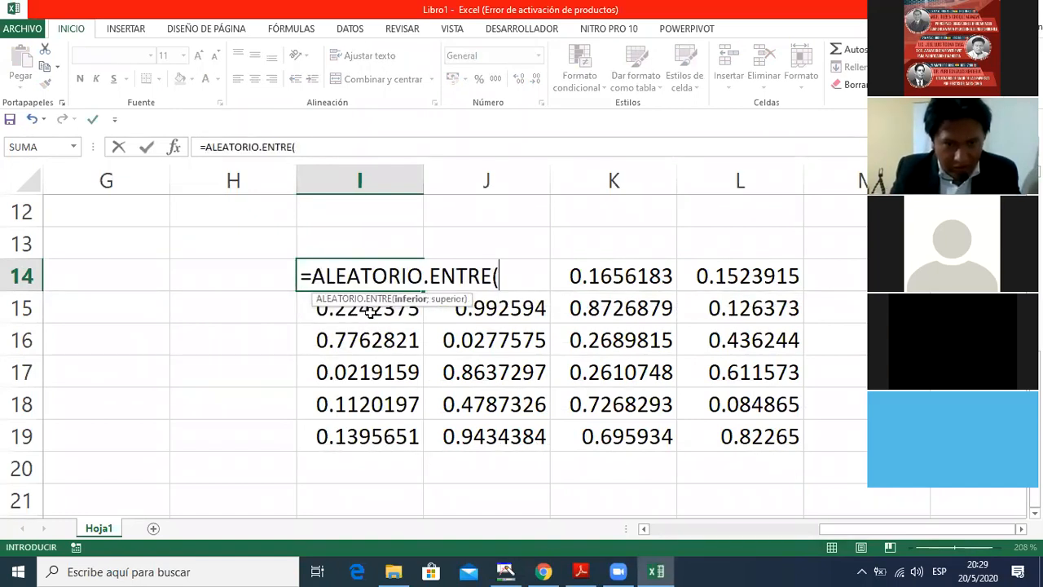
text(1;)
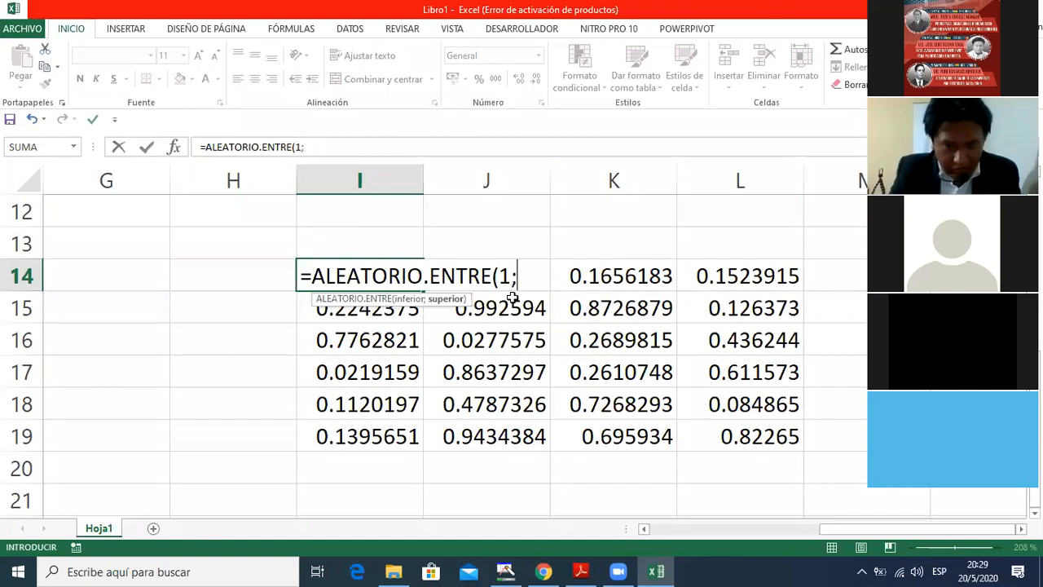
text(10000)
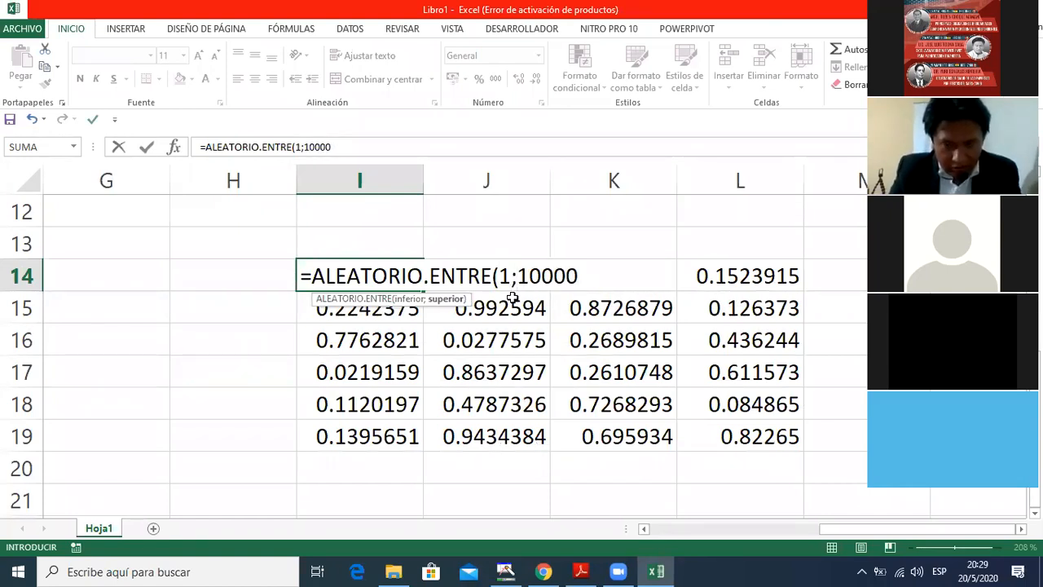
key(Return)
key(Up)
drag(424, 291, 792, 441)
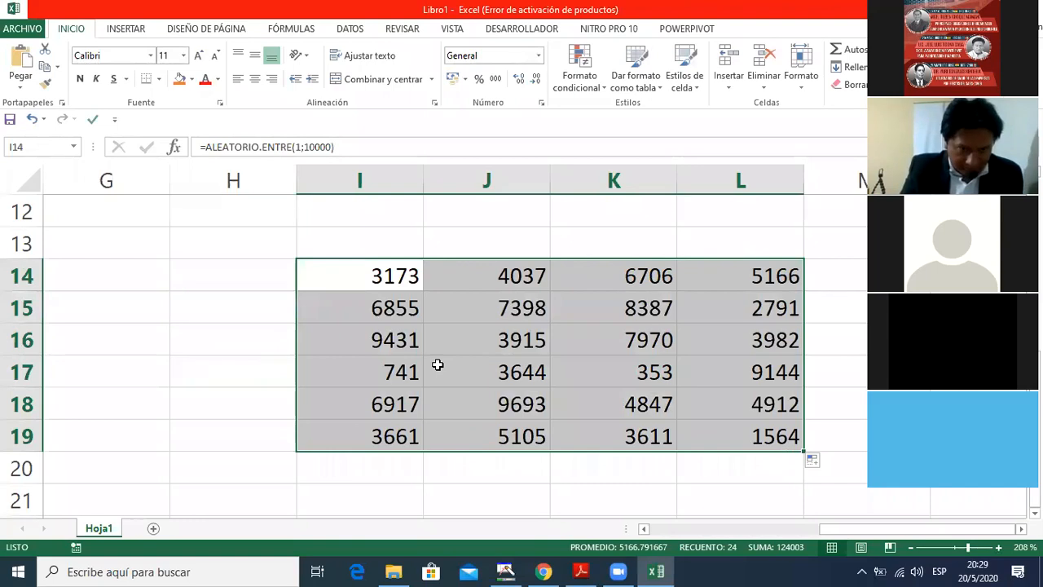
Step: Recalculate the random whole numbers in I14 to L19 twice by re-entering the empty cell G15
double_click(141, 315)
key(Return)
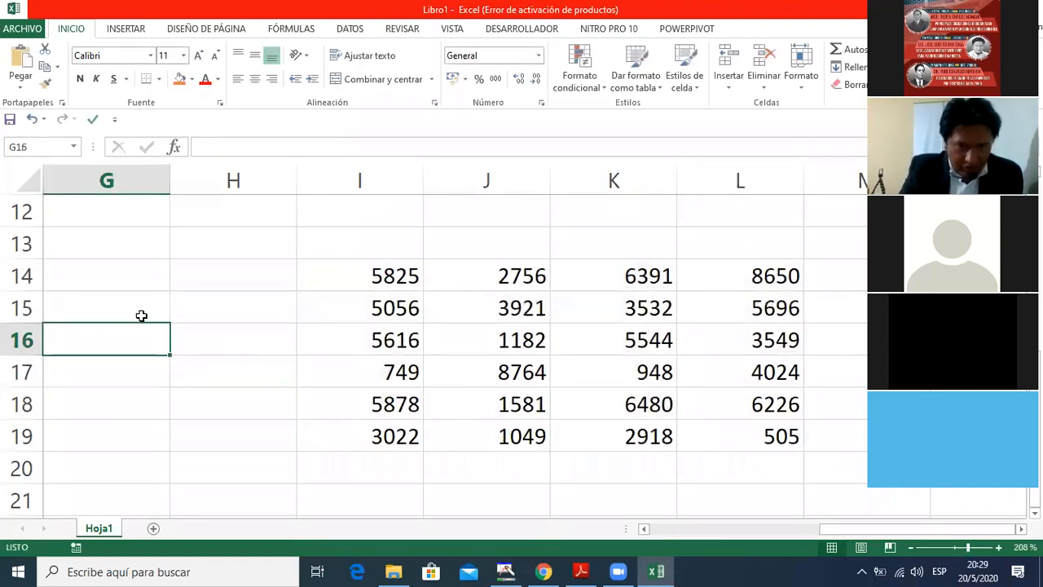
double_click(133, 307)
key(Return)
Step: Select the random whole numbers in I14 to L19
key(Right)
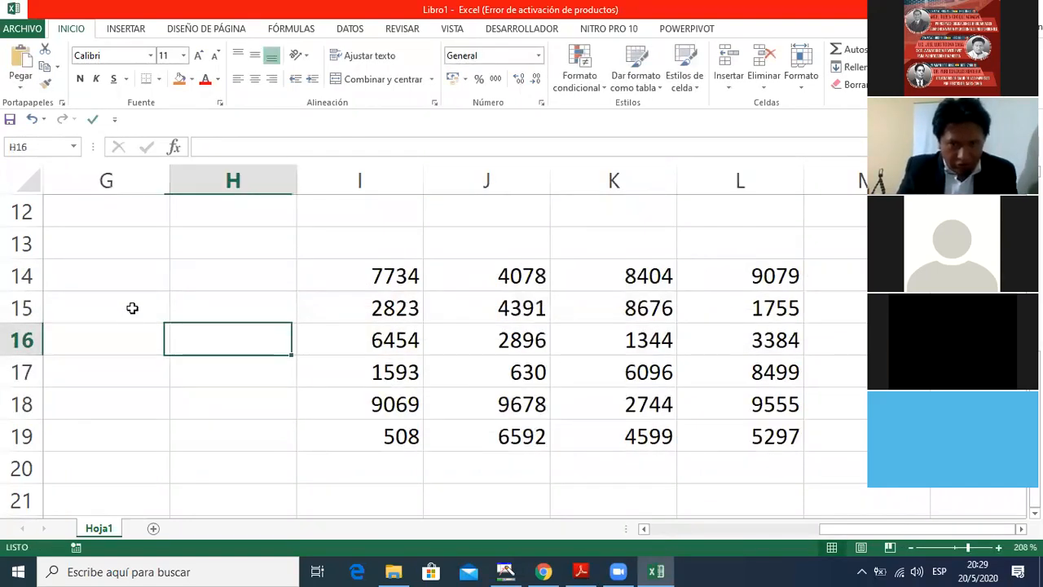
key(Right)
key(Up)
key(Up)
key(shift+Right)
key(shift+Right)
key(shift+Right)
key(shift+Down)
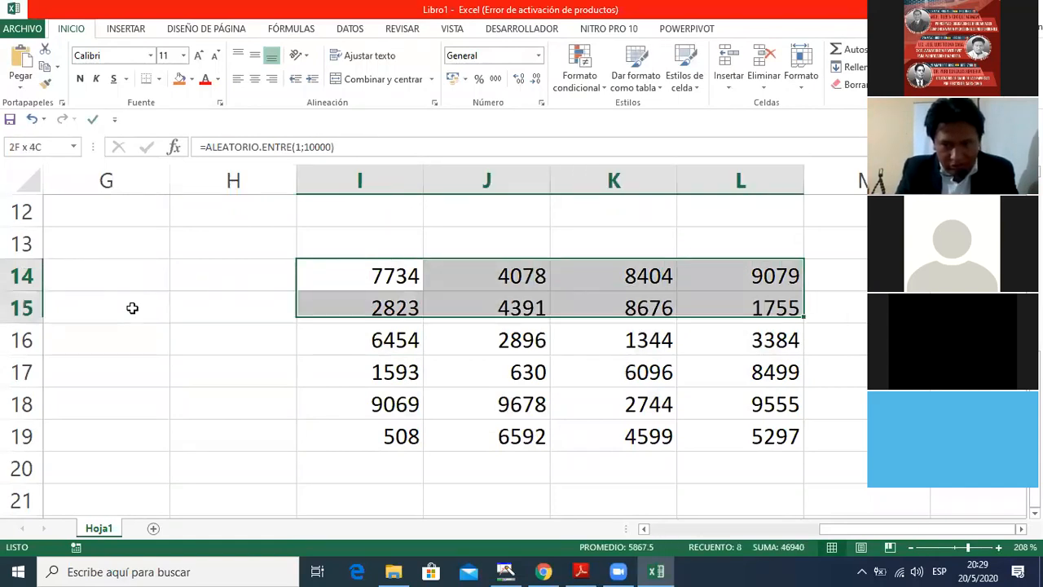
key(shift+Down)
key(shift+Down)
key(shift+Down)
key(shift+Down)
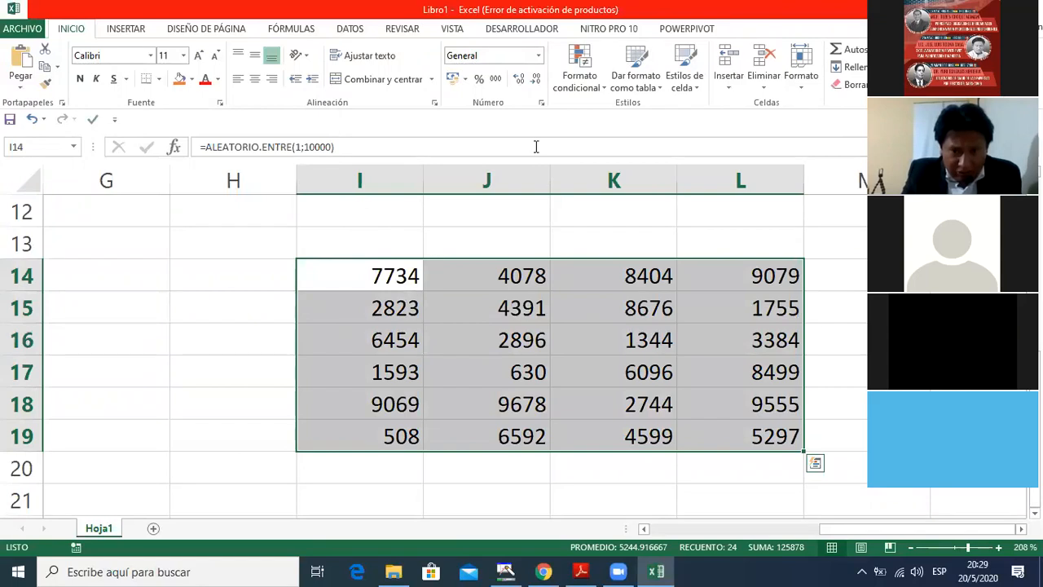
Step: Preview the conditional formatting color scales on I14 to L19 and look through the icon sets without applying any
click(603, 90)
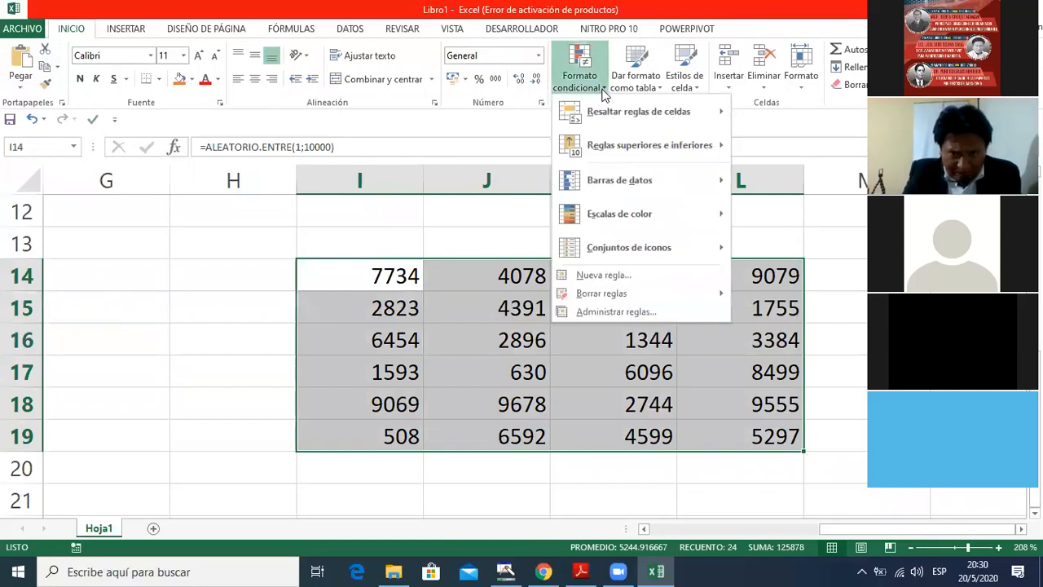
mouse_move(664, 212)
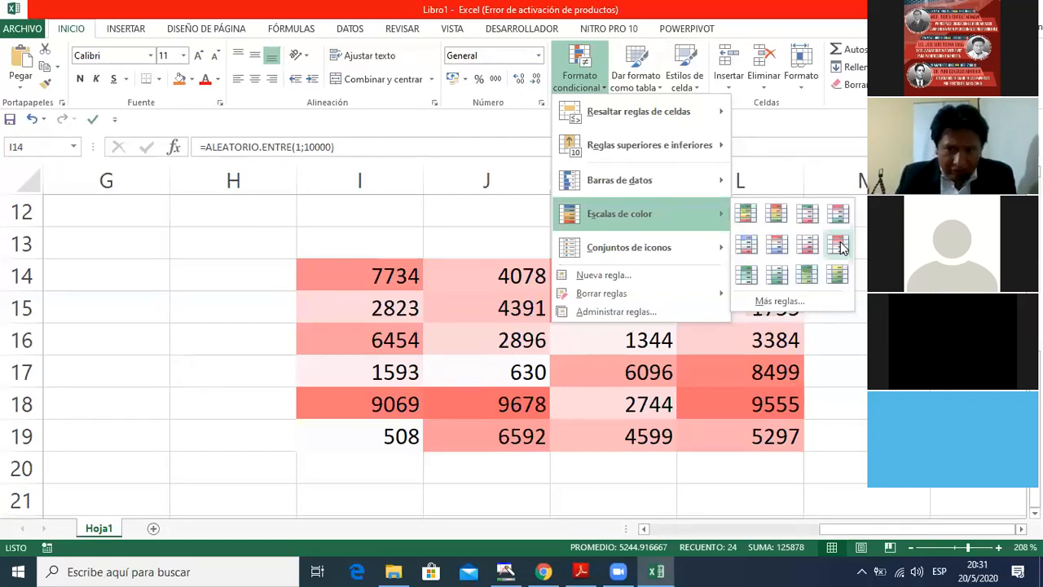
mouse_move(721, 252)
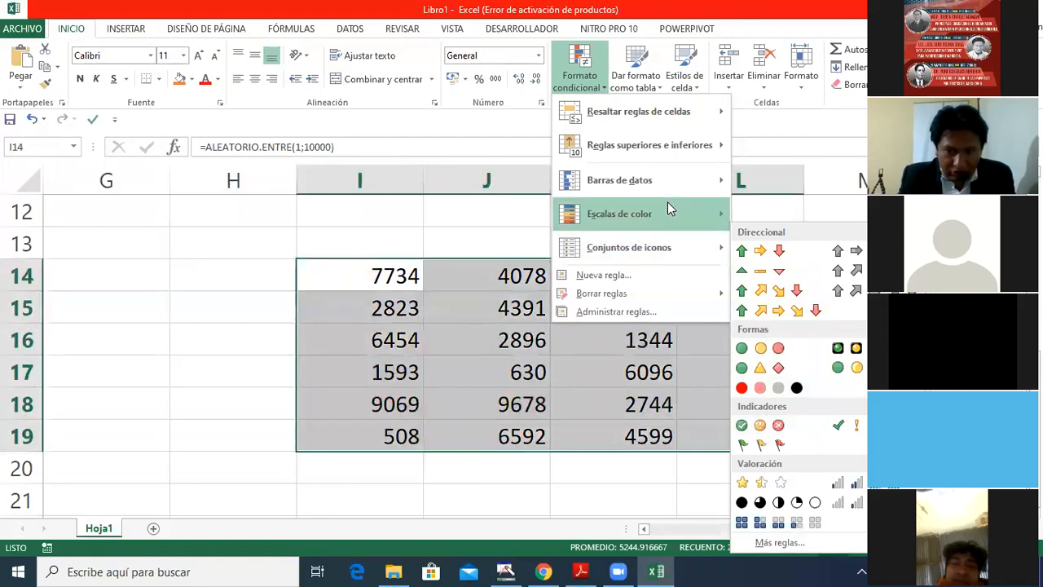
mouse_move(689, 216)
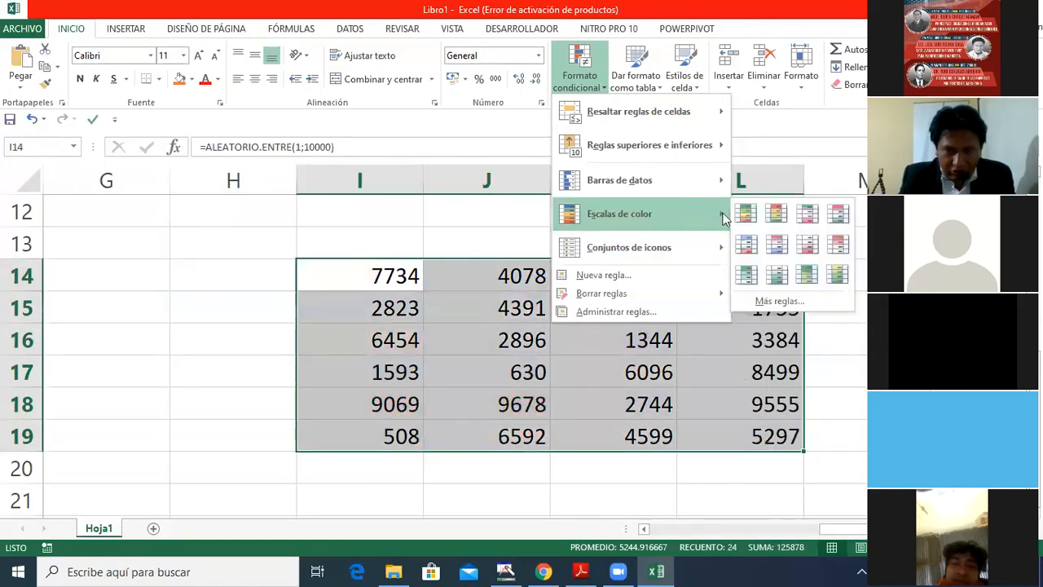
click(454, 133)
key(ctrl+a)
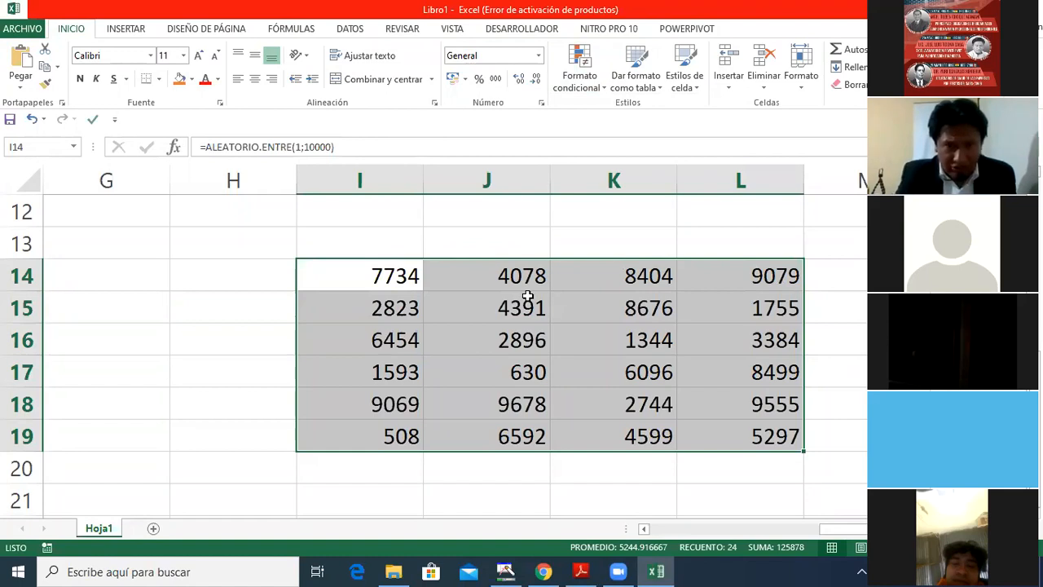
Step: Apply the green-yellow-red color scale to I14 to L19, with green for the highest values
click(602, 90)
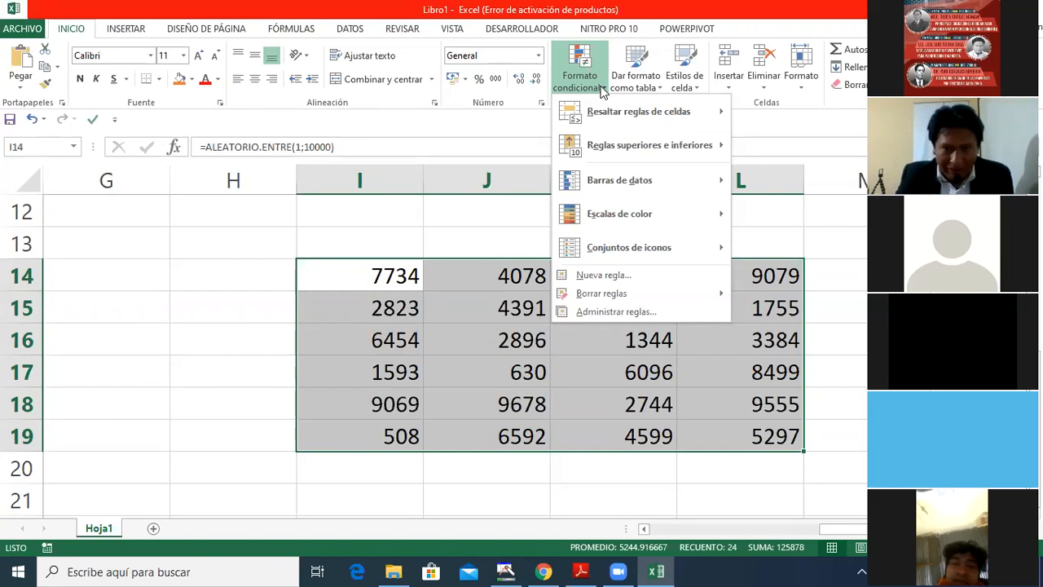
mouse_move(683, 214)
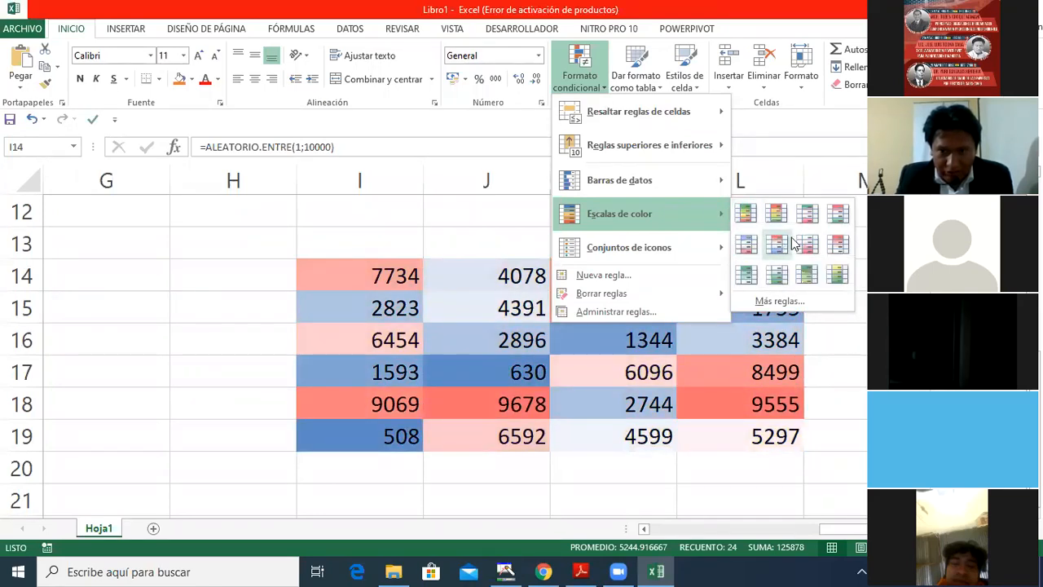
click(750, 215)
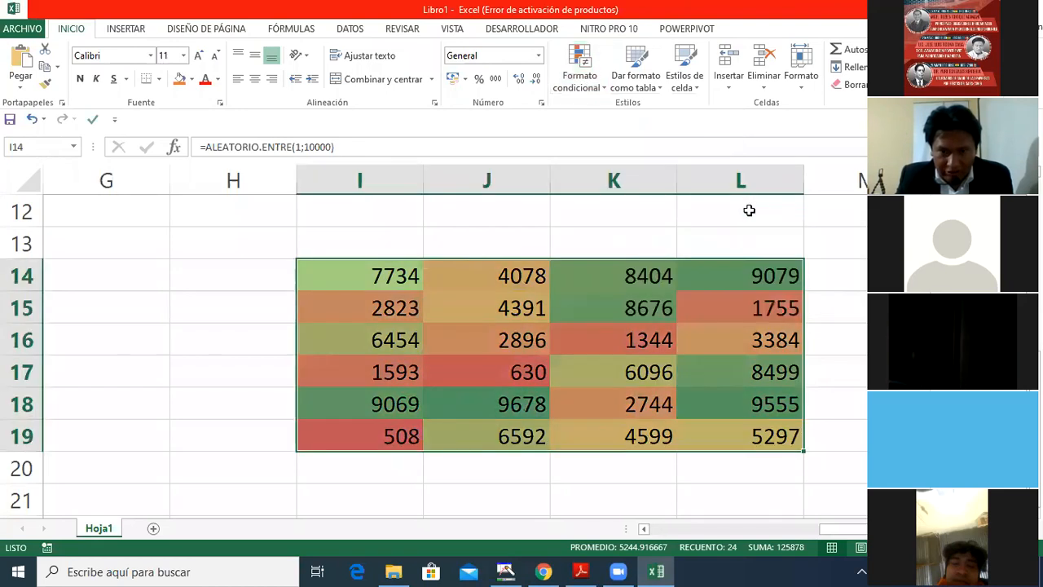
Step: Add the three-flag icon set in green, yellow and red to the numbers in I14 to L19
click(604, 88)
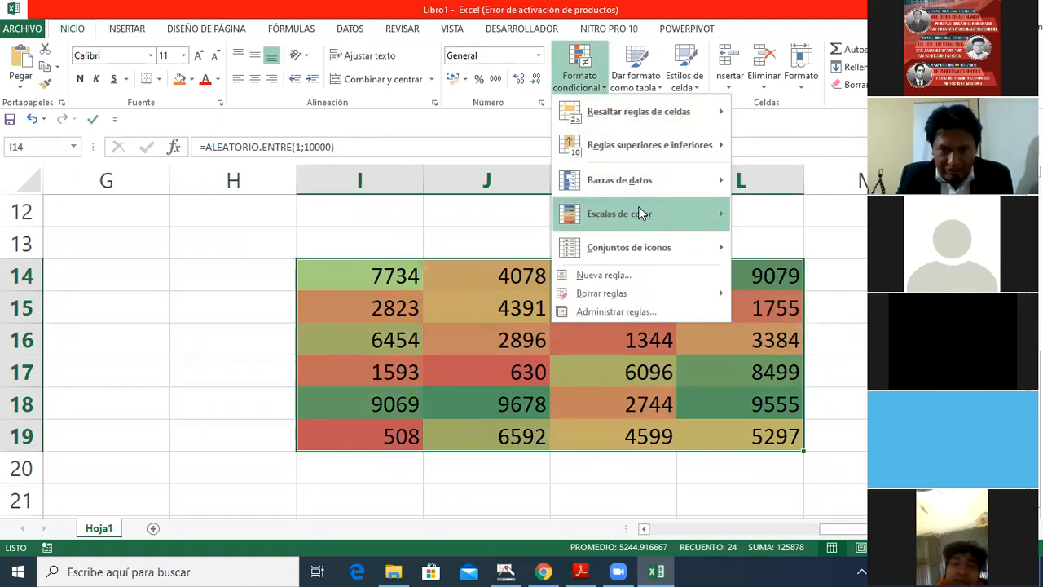
mouse_move(652, 244)
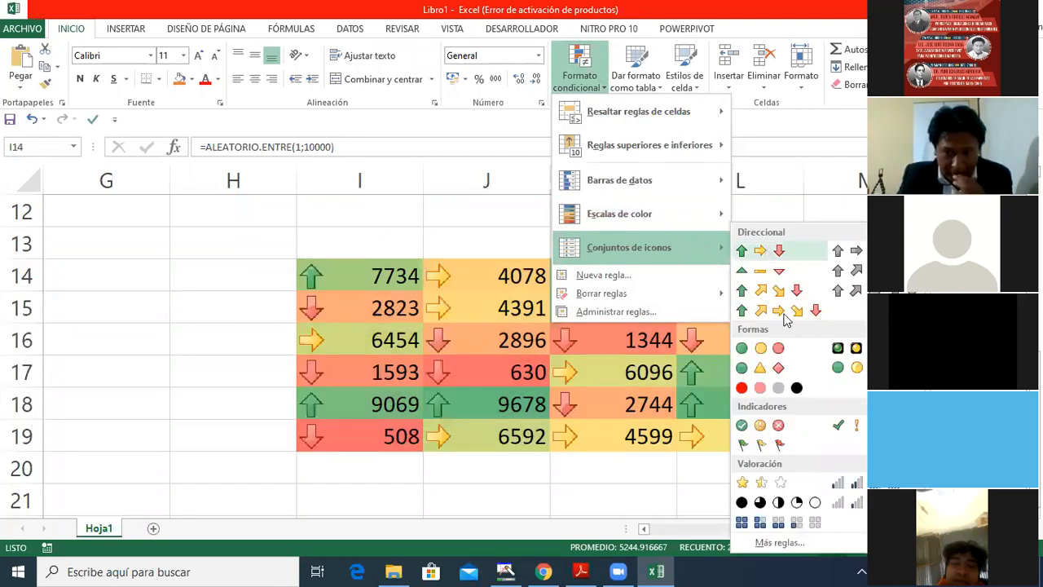
click(769, 446)
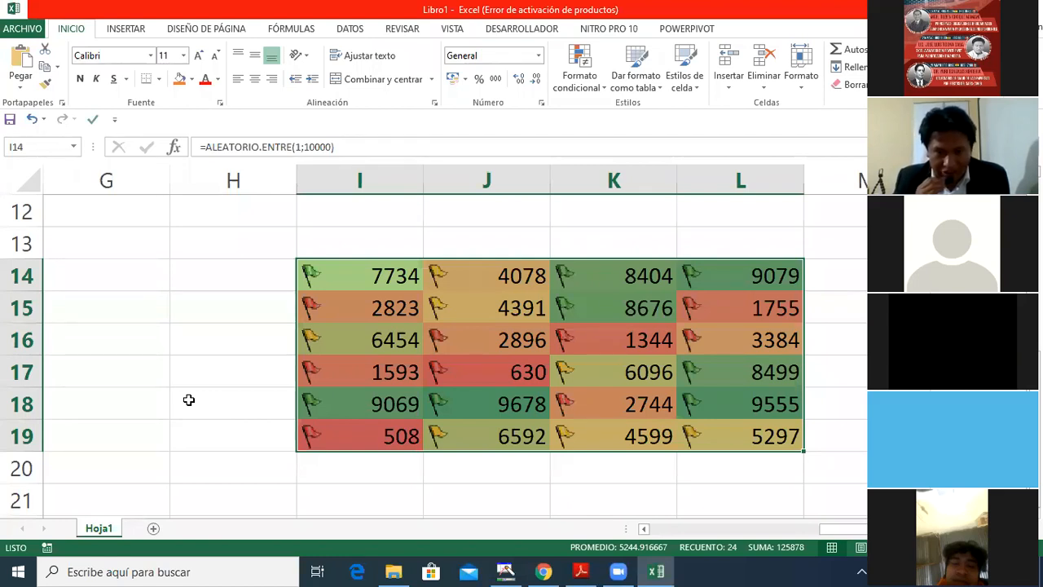
Step: Recalculate the formatted random numbers in I14 to L19 repeatedly by re-entering the empty cell G16
double_click(128, 342)
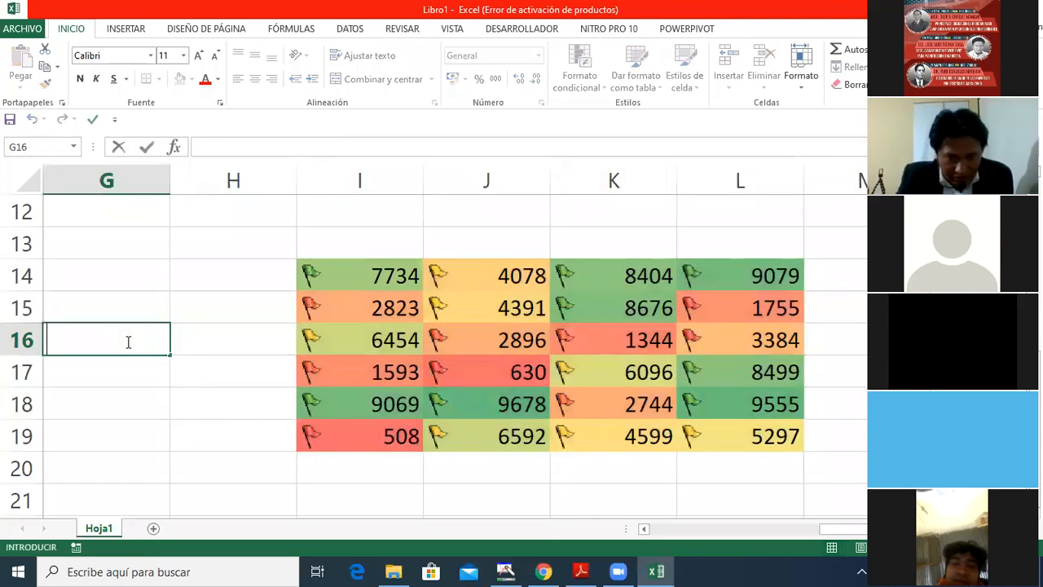
key(Return)
double_click(95, 343)
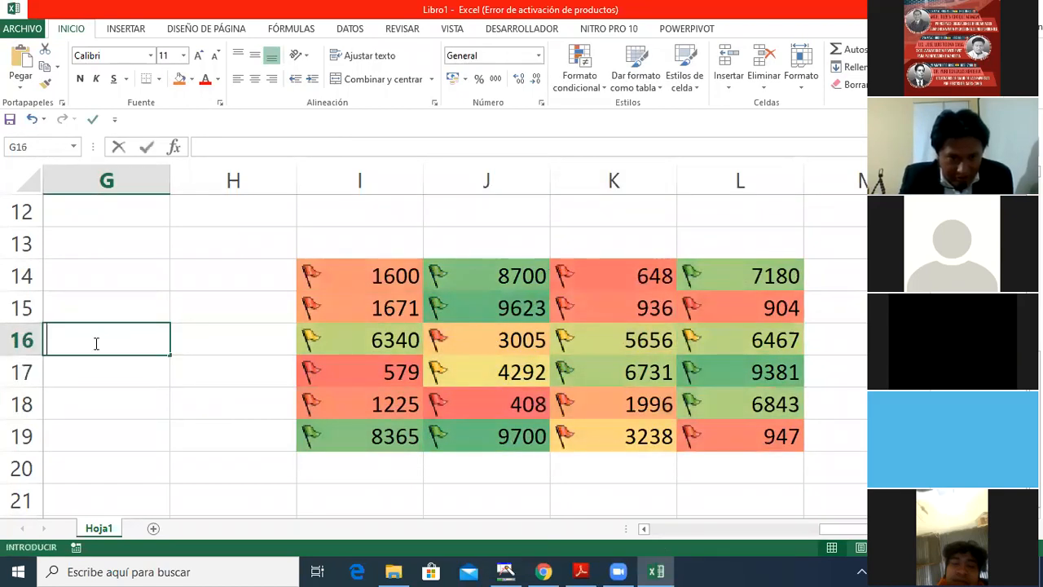
key(Return)
double_click(95, 343)
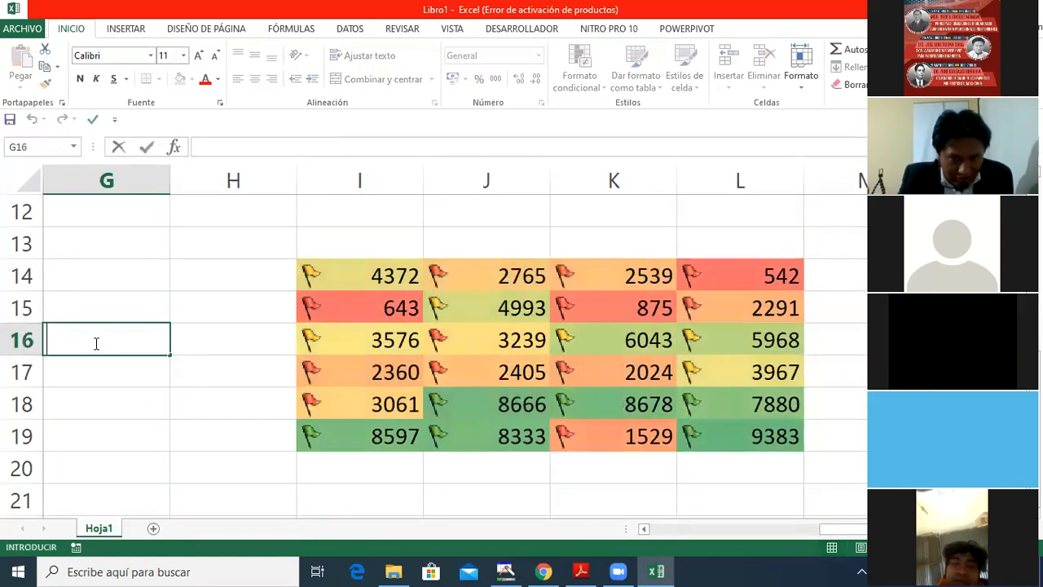
key(Return)
double_click(106, 343)
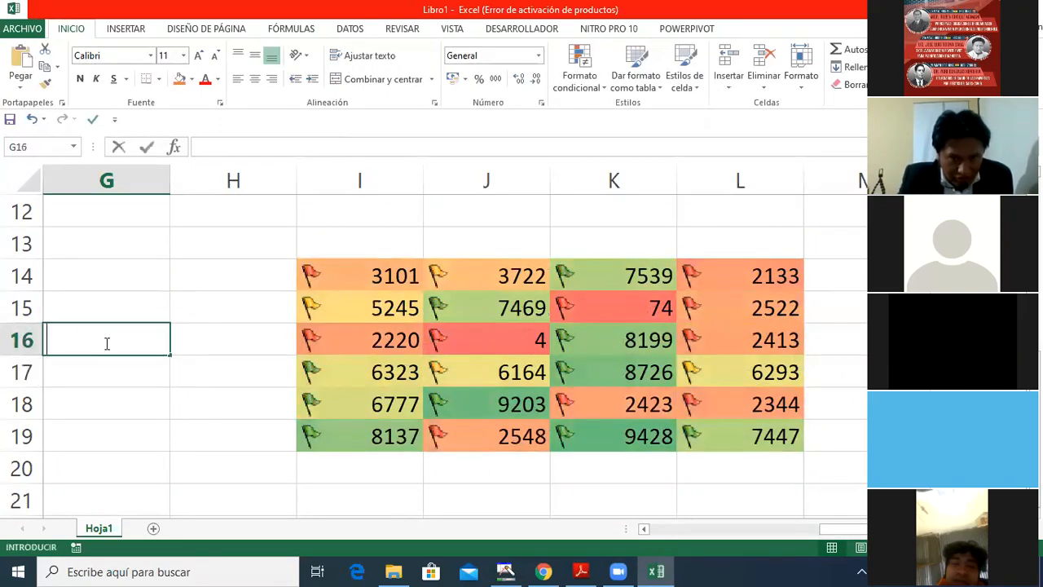
key(Return)
double_click(108, 341)
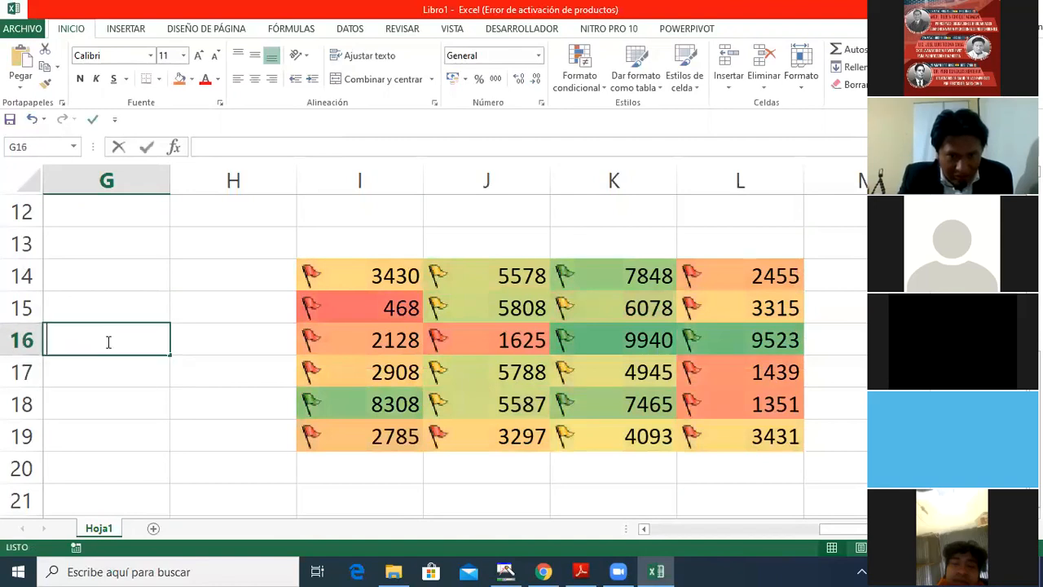
key(Return)
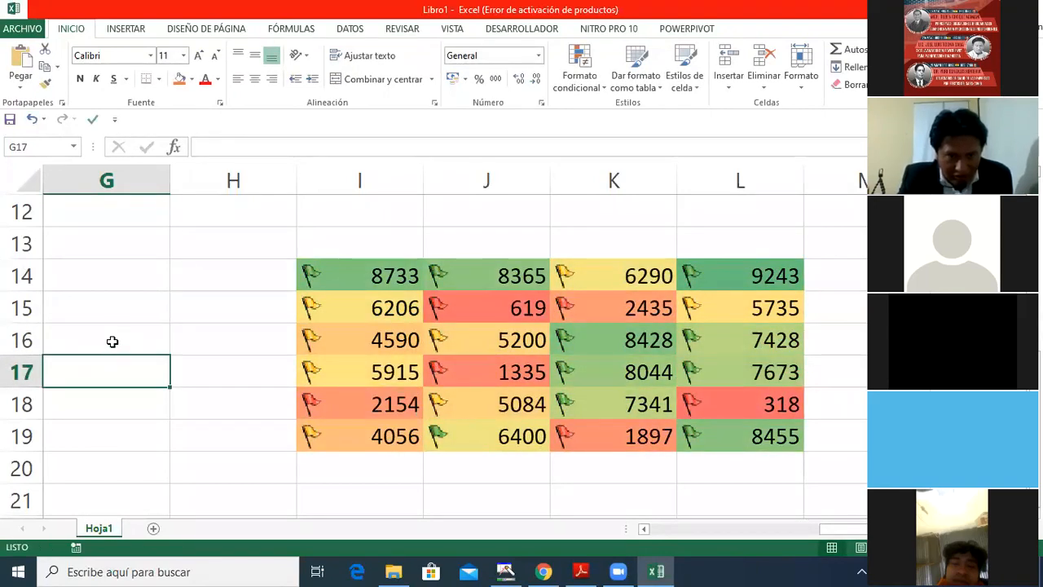
double_click(111, 342)
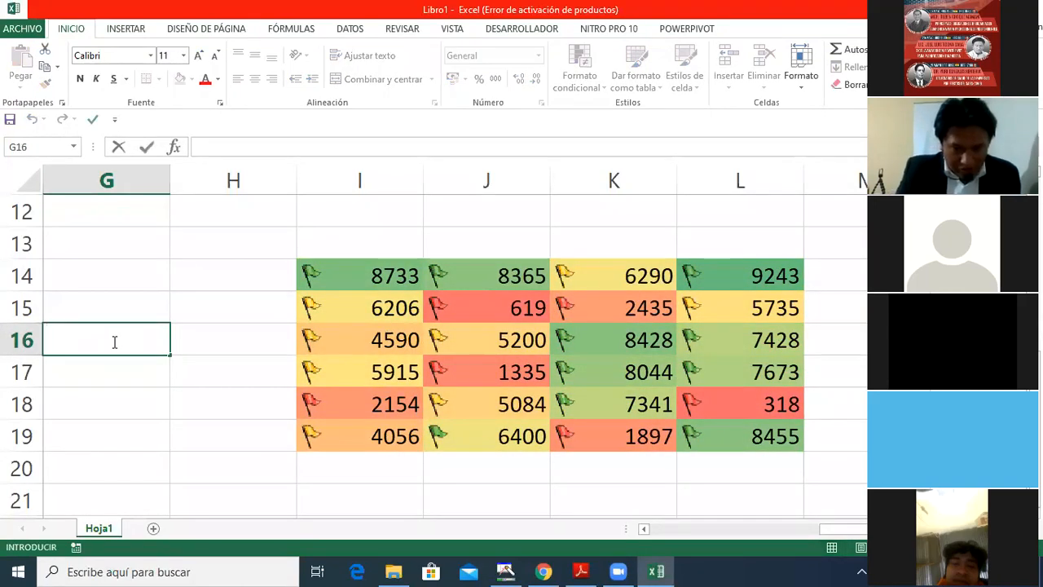
key(Return)
double_click(113, 341)
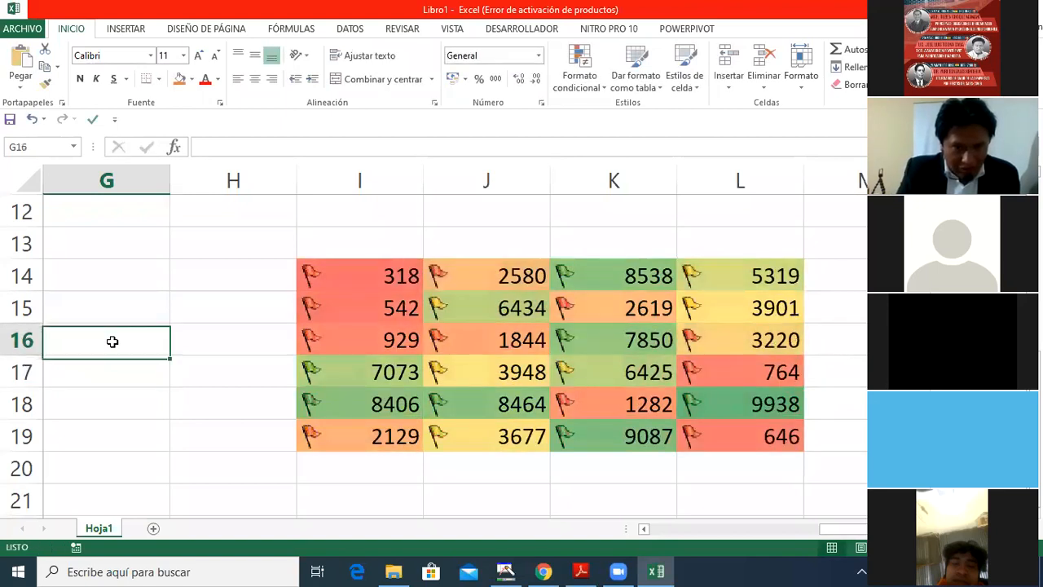
Step: Recalculate the random numbers in I14:L19 repeatedly by re-entering the empty cell G16
key(Return)
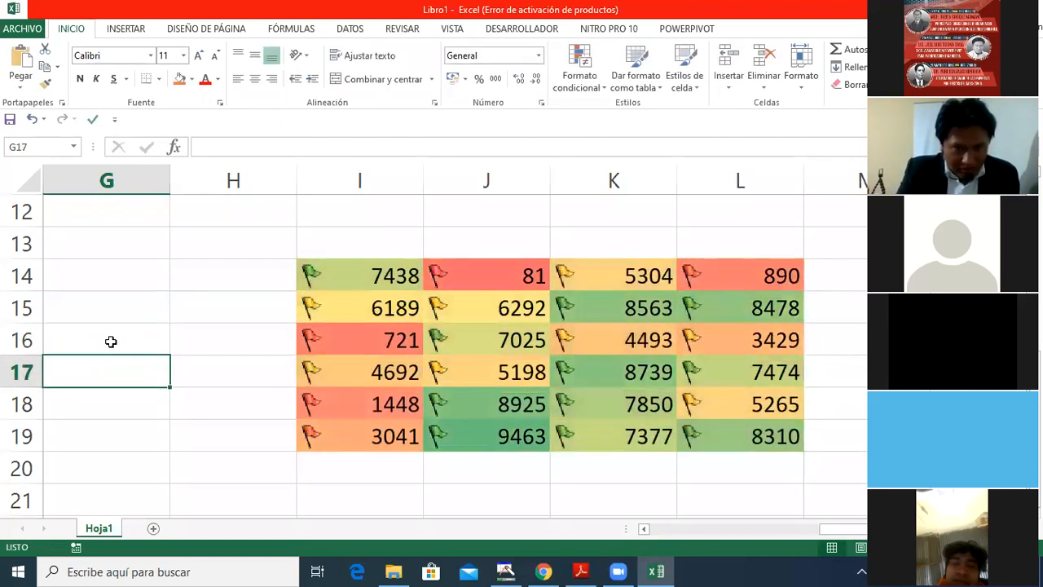
double_click(109, 341)
key(Return)
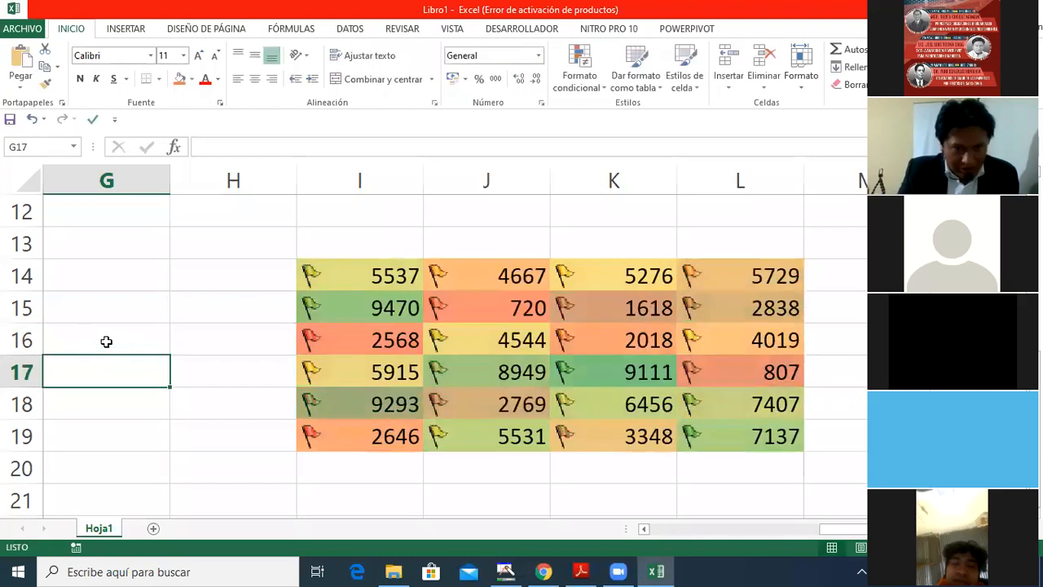
double_click(103, 337)
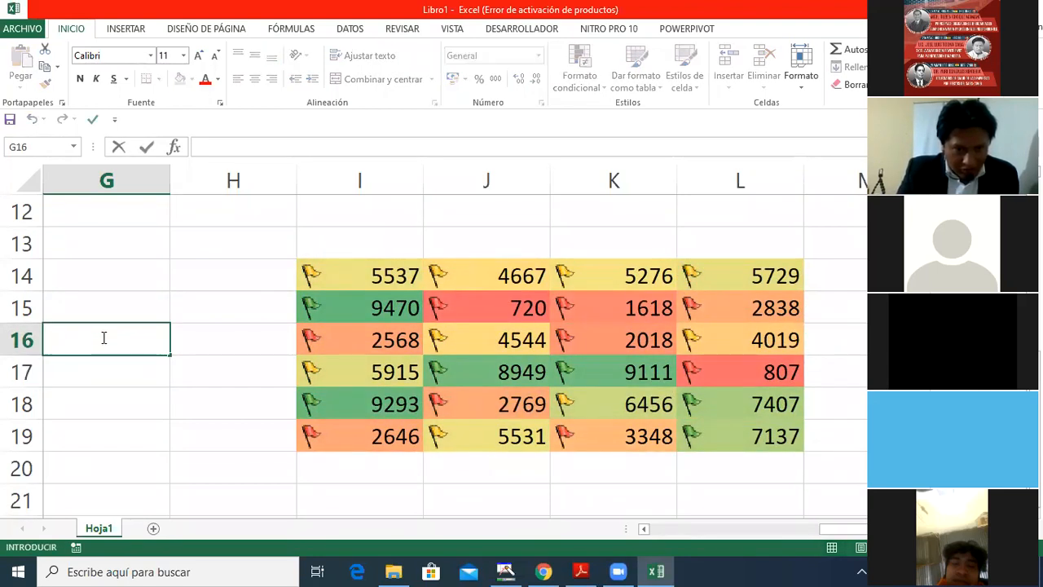
key(Return)
click(116, 337)
double_click(115, 338)
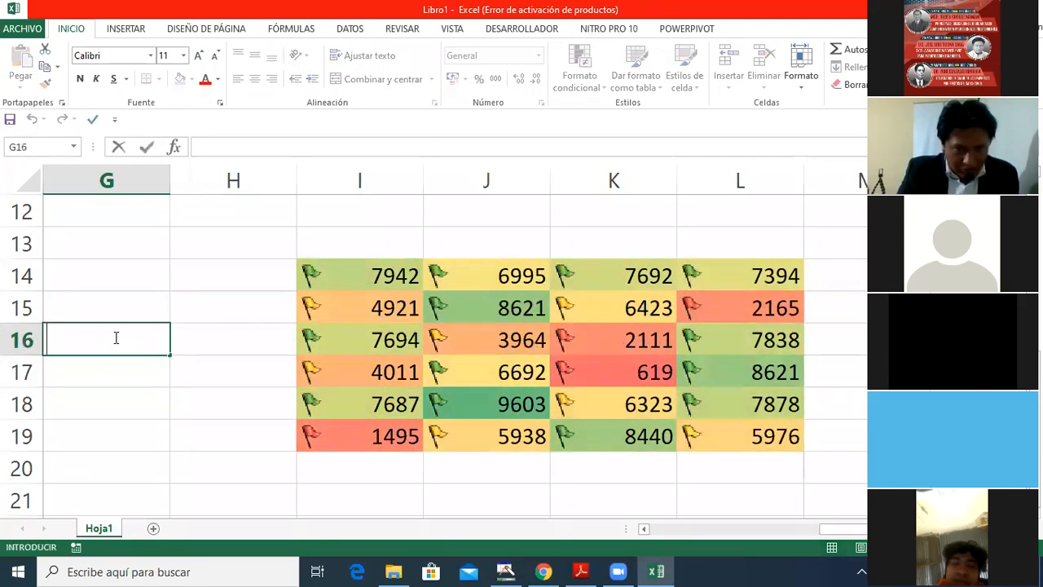
key(Return)
double_click(120, 337)
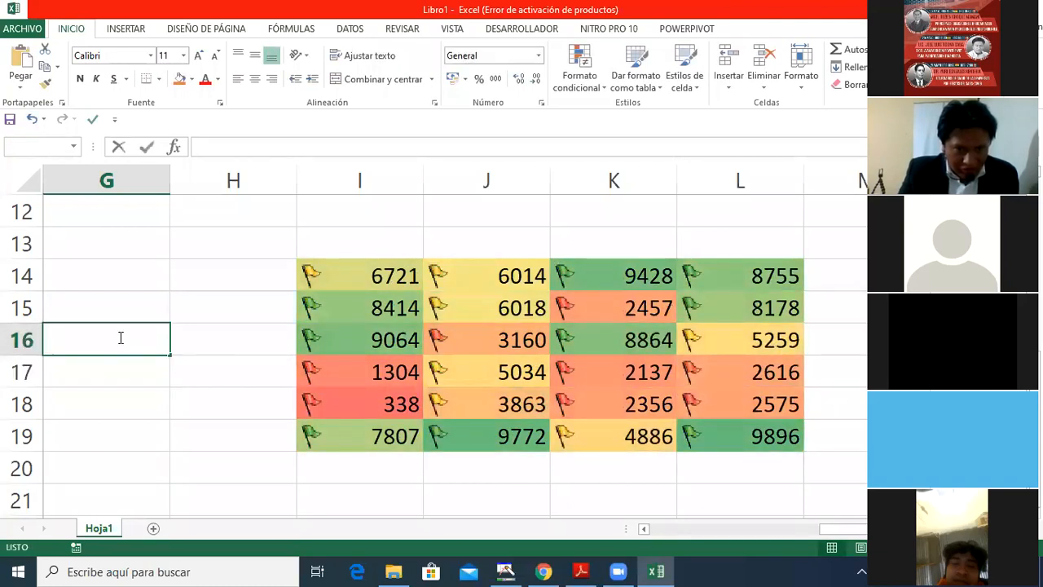
key(Return)
click(120, 337)
double_click(120, 337)
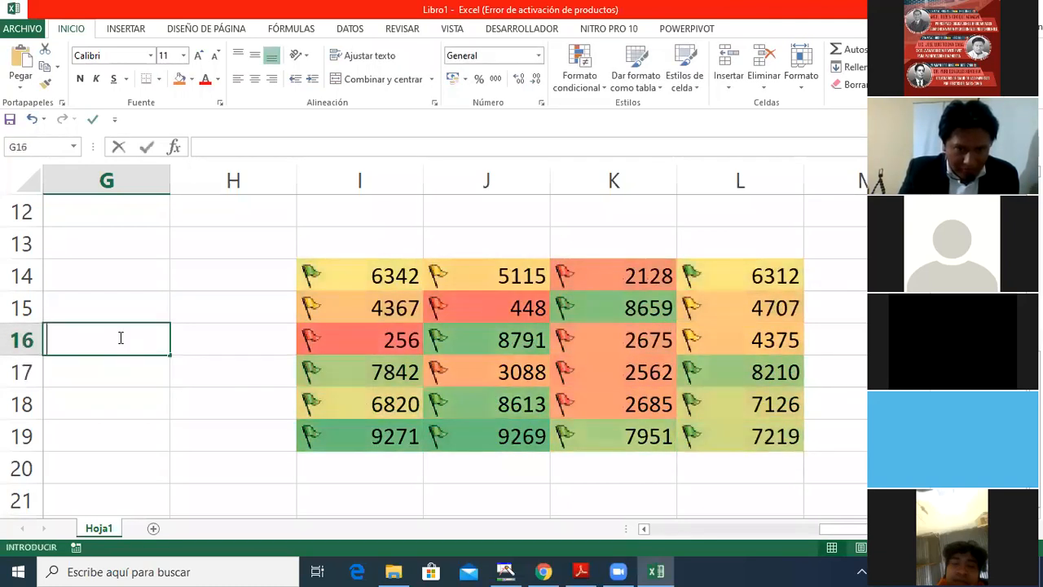
key(Return)
drag(120, 338, 104, 352)
double_click(103, 351)
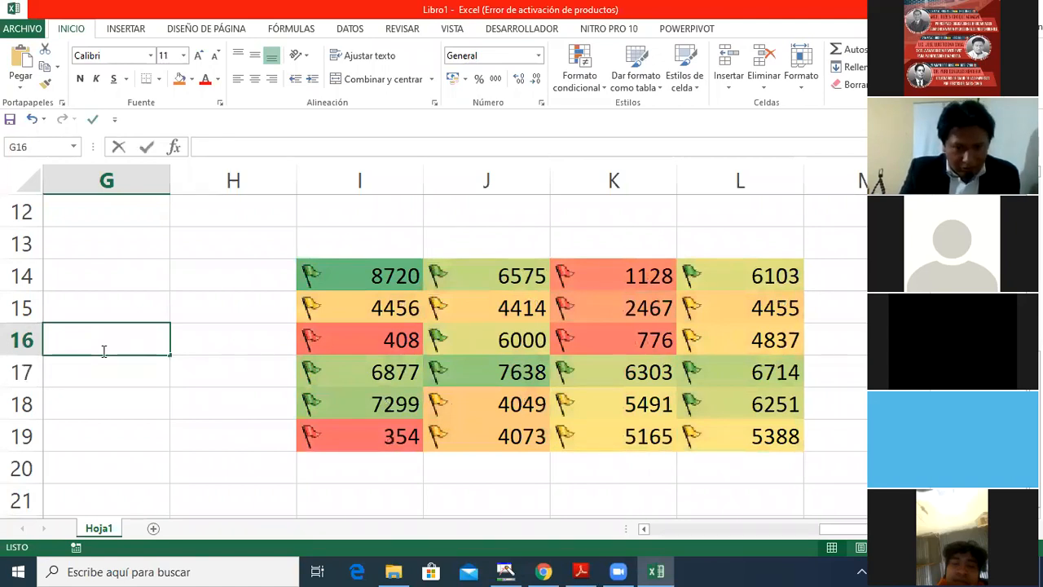
key(Return)
click(103, 352)
double_click(106, 349)
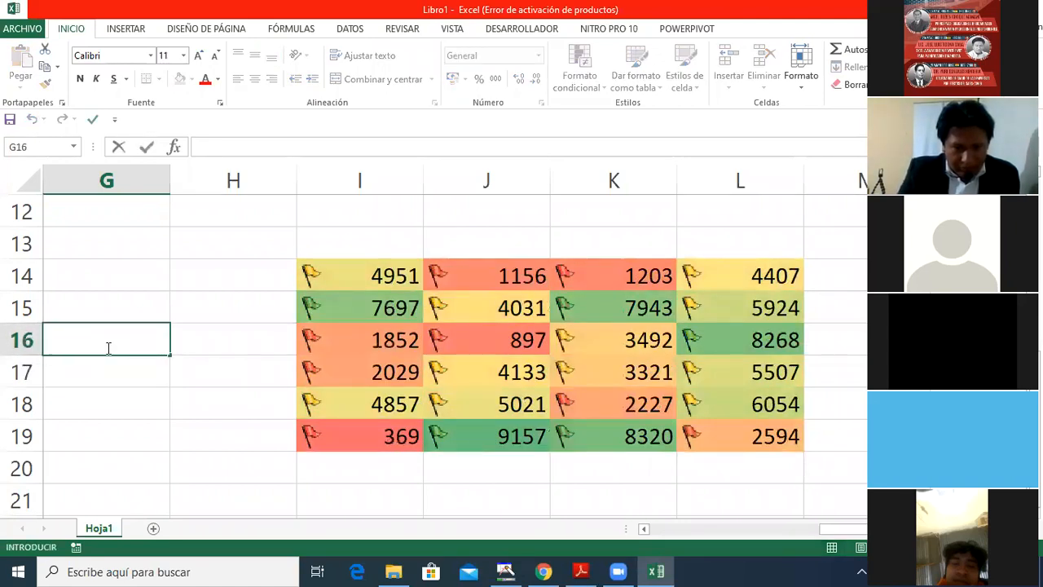
key(Return)
double_click(109, 346)
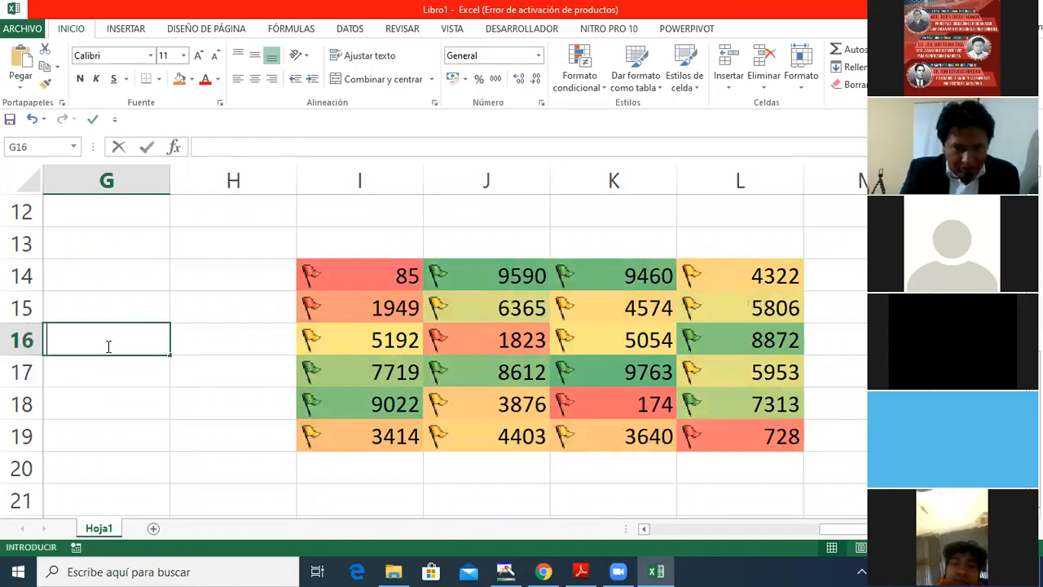
key(Return)
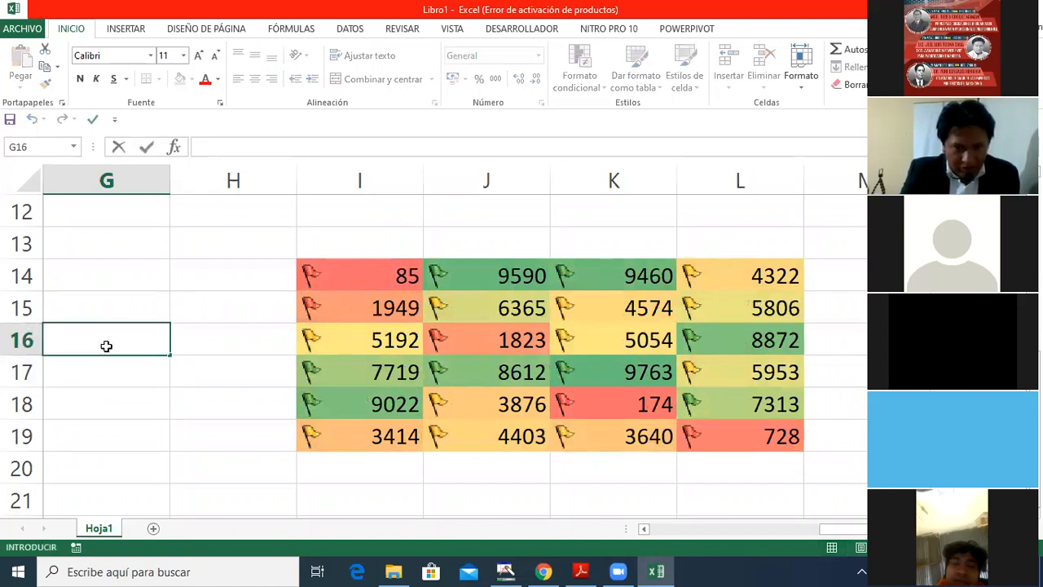
double_click(109, 346)
key(Return)
key(Return)
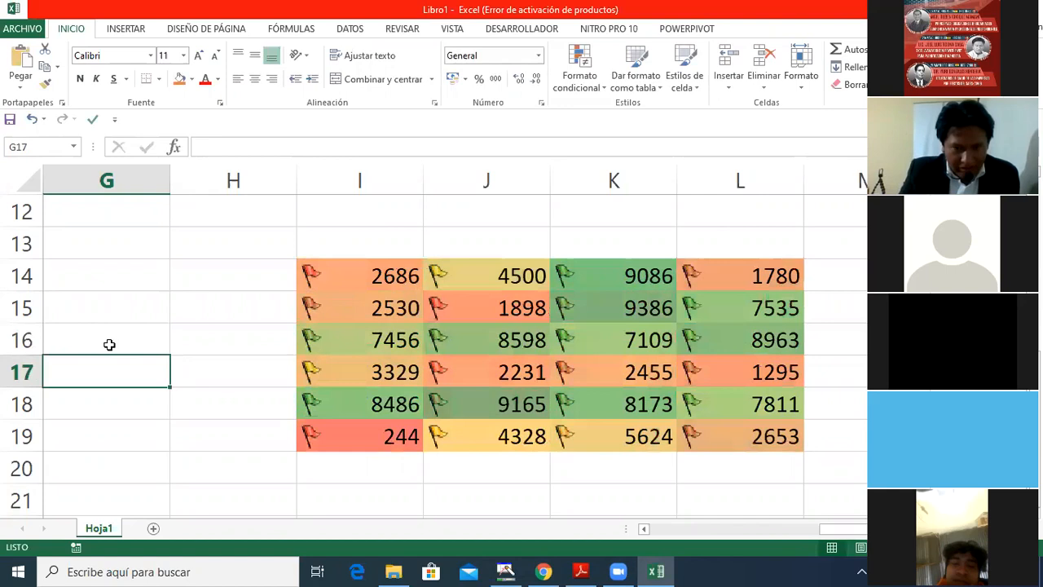
double_click(116, 344)
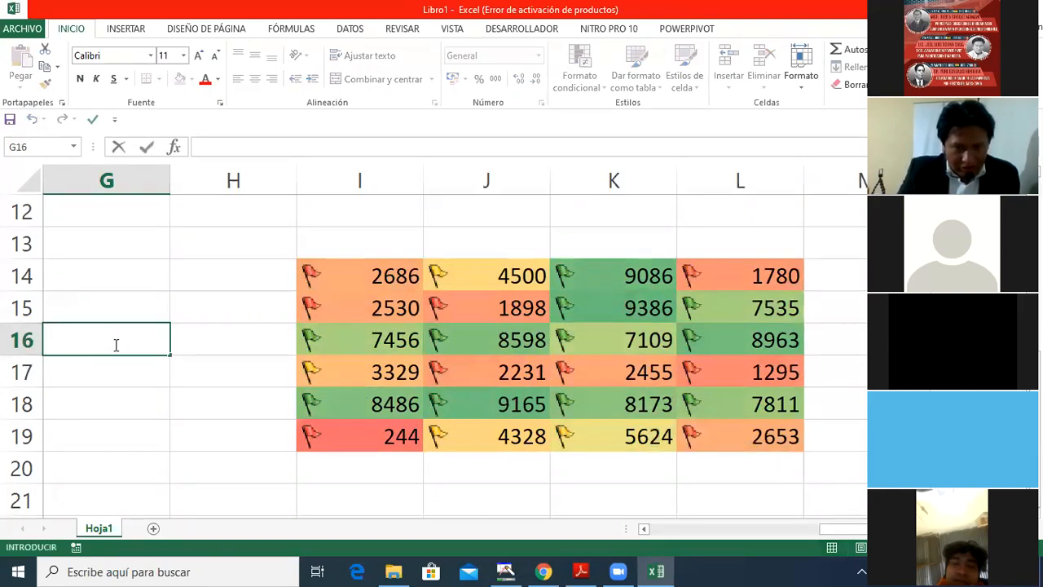
key(Return)
double_click(125, 343)
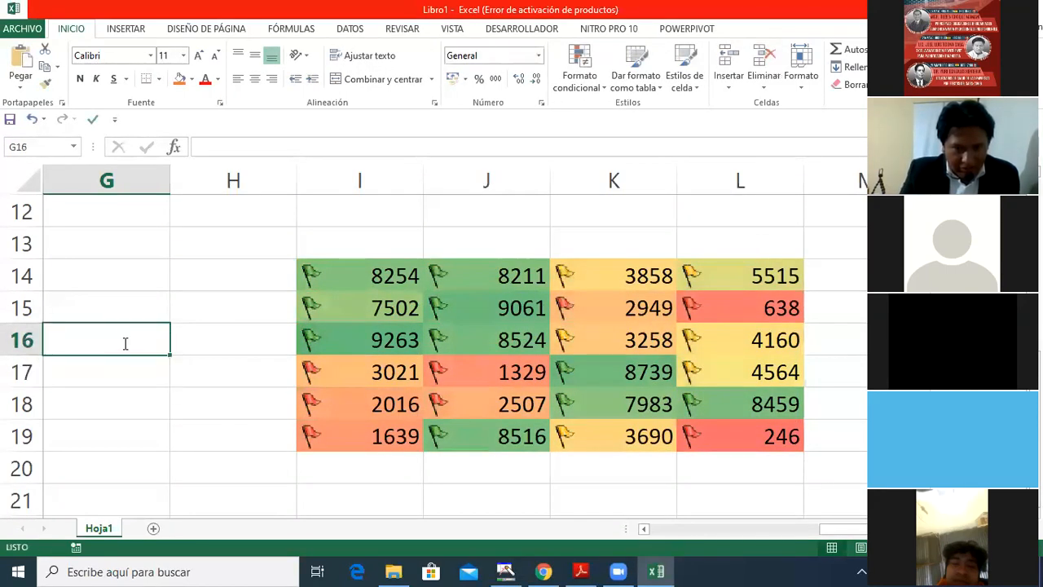
key(Return)
Step: Inspect the formulas behind the random numbers along row 17 of the table
key(Down)
key(Up)
key(Right)
key(Right)
key(Right)
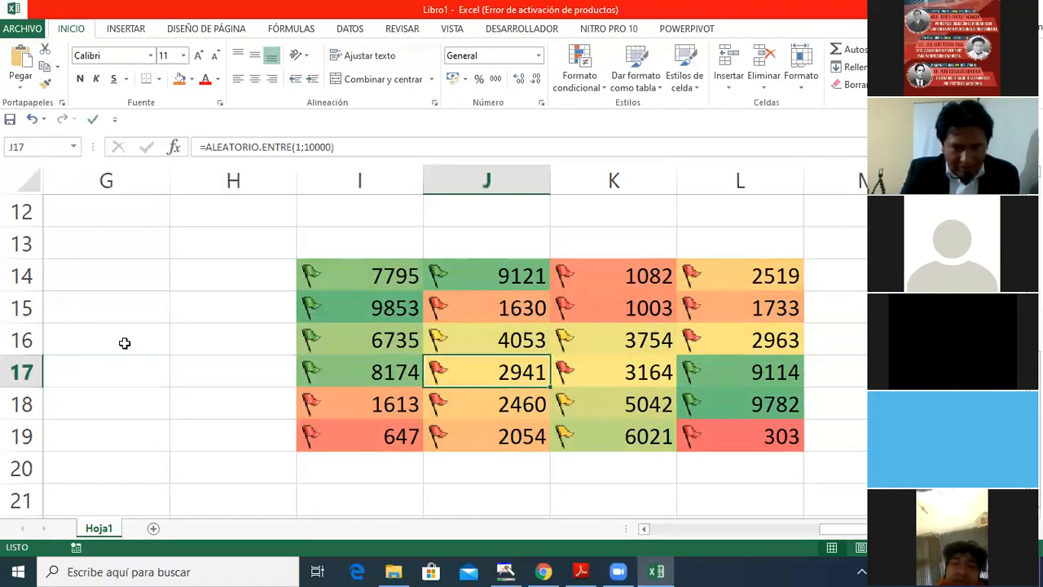
key(Right)
key(Right)
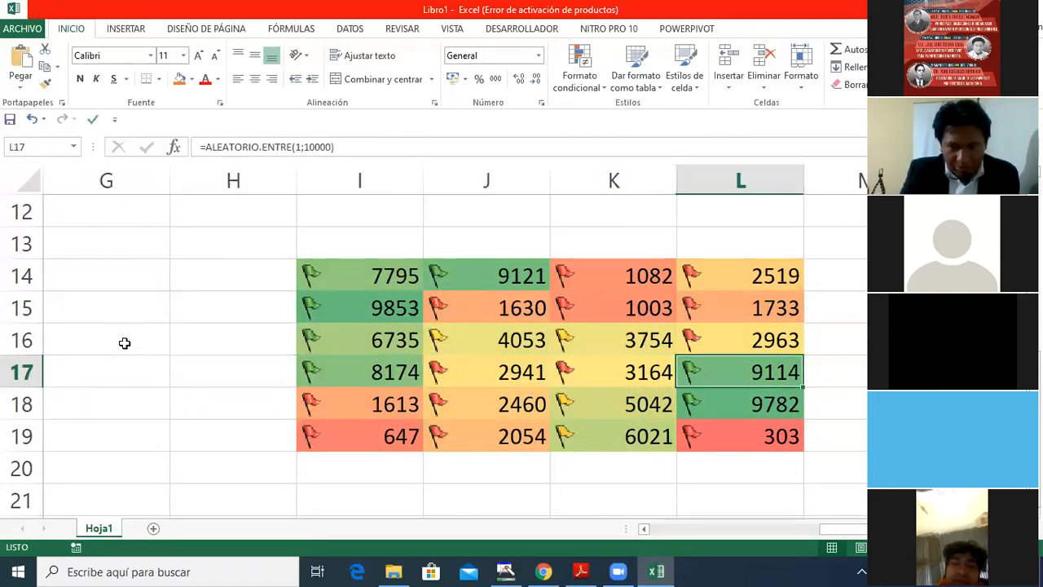
key(Left)
key(Left)
key(Left)
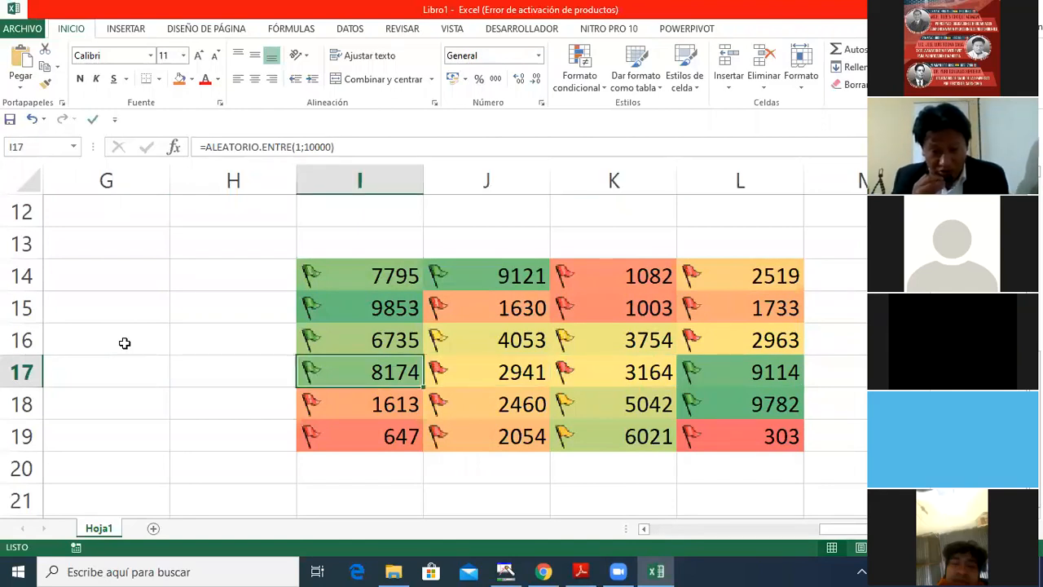
key(Left)
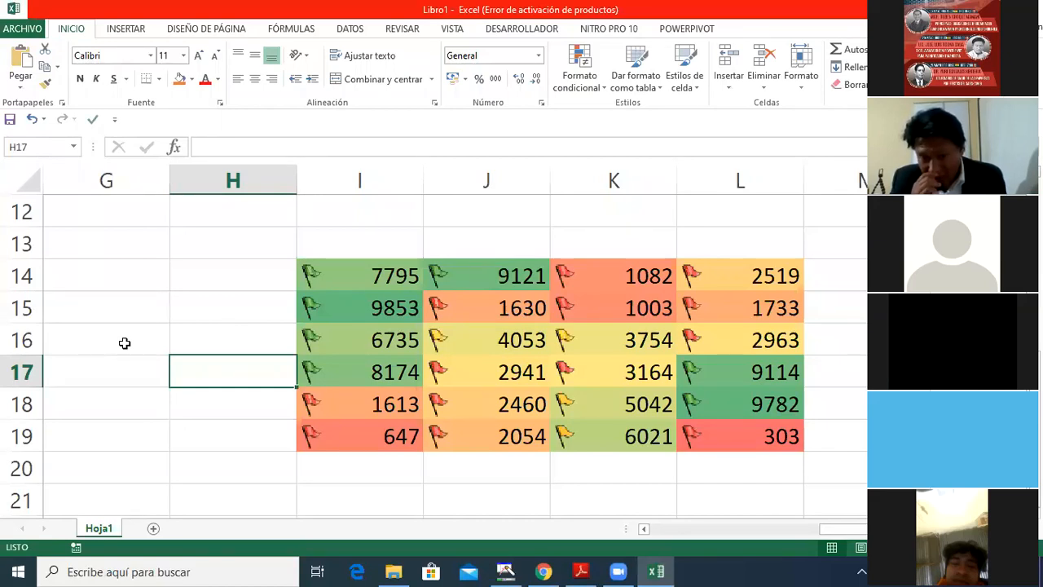
key(Right)
key(Right)
key(Right)
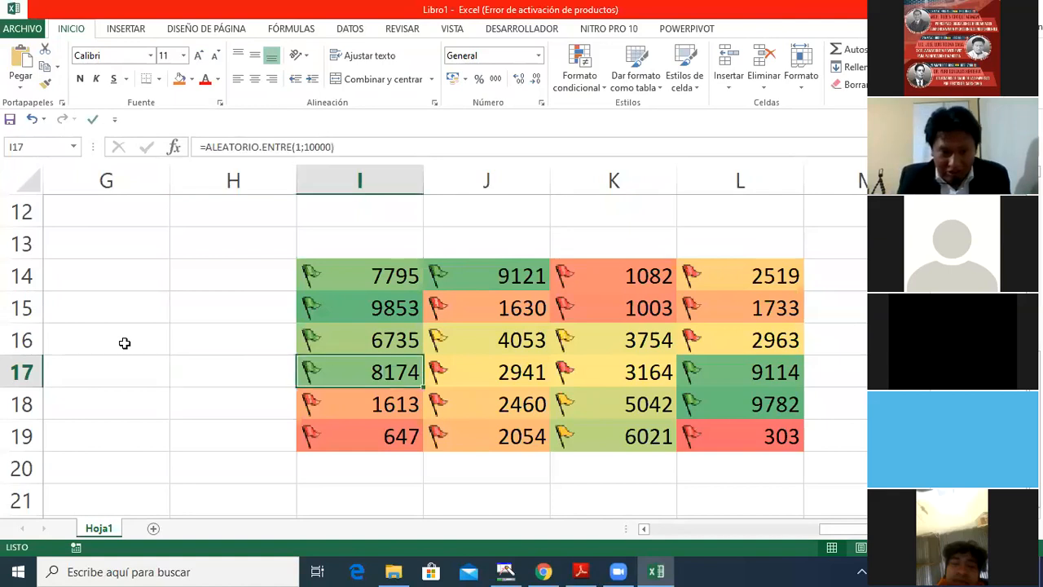
key(Right)
key(Left)
key(Left)
key(Left)
key(Right)
key(Left)
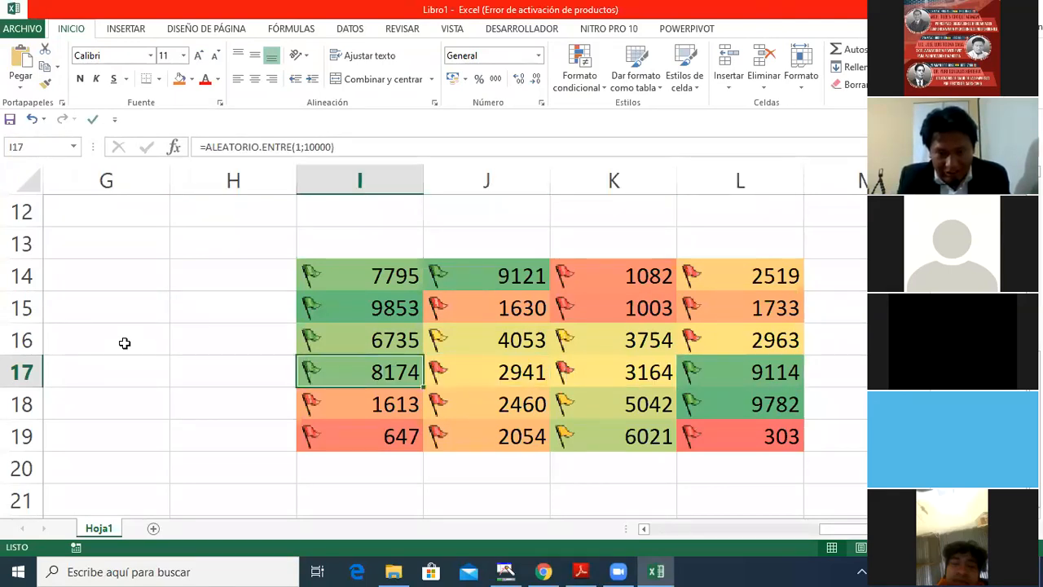
key(Right)
key(Right)
key(Left)
key(Left)
key(Right)
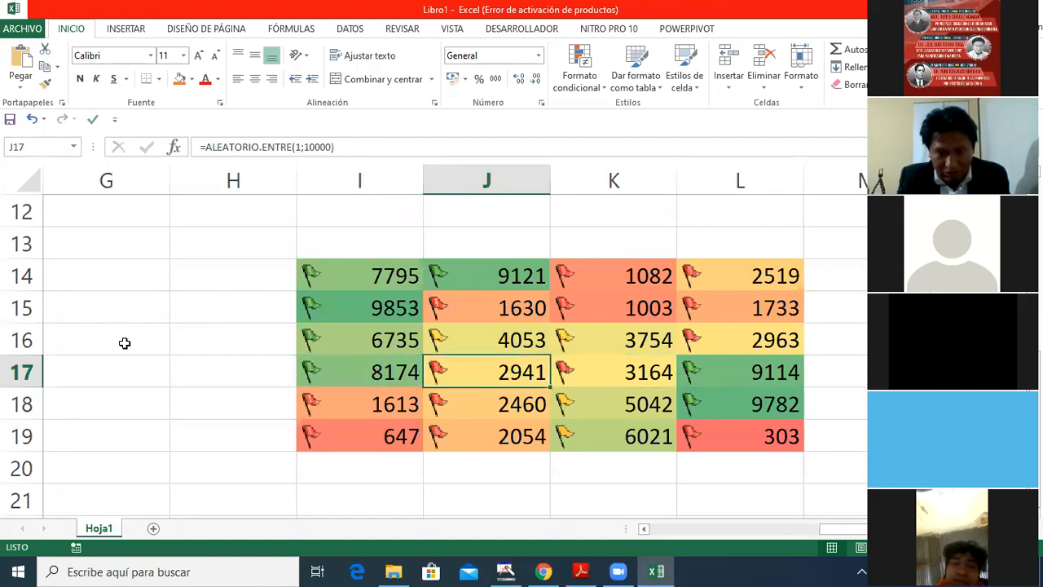
key(Up)
key(Down)
key(Up)
key(Down)
key(Up)
key(Left)
key(Right)
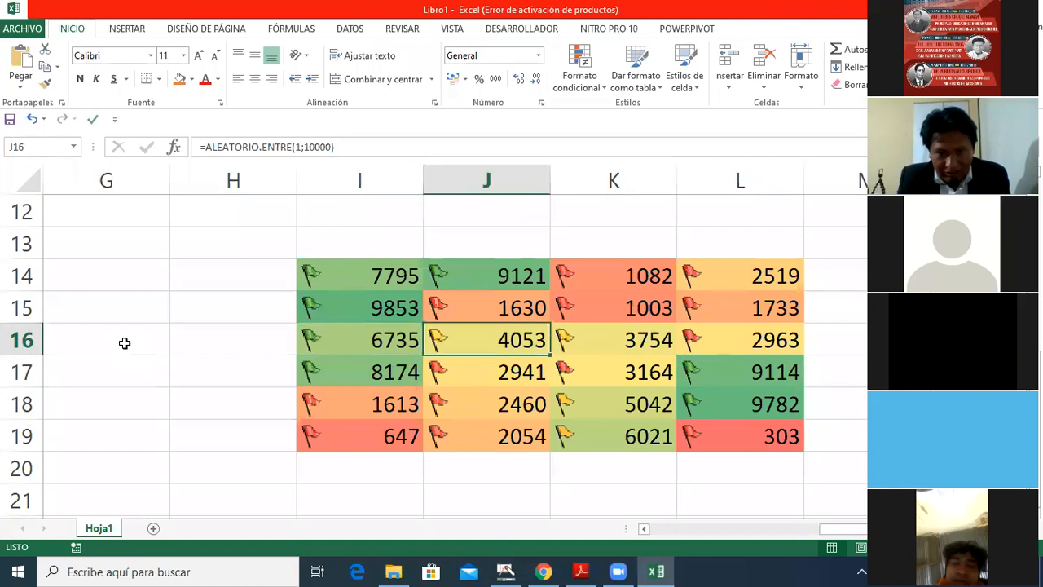
key(Up)
key(Left)
key(Up)
key(Right)
key(Right)
key(Right)
key(Left)
key(Left)
key(Left)
key(Up)
key(Down)
key(Down)
key(Down)
key(Down)
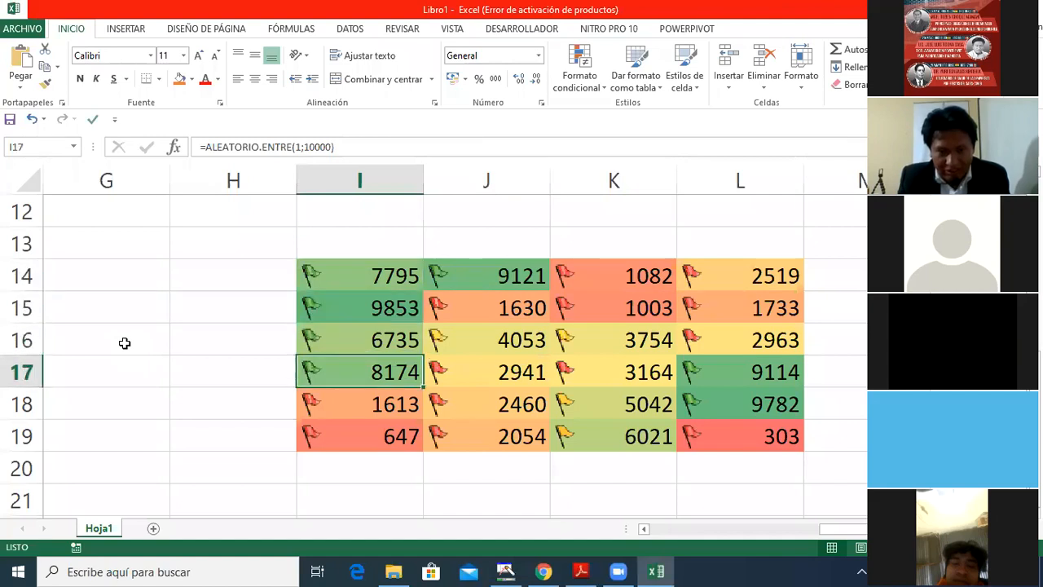
key(Up)
key(Up)
key(Up)
key(Up)
key(Down)
key(Up)
key(Up)
key(Up)
key(Down)
key(Down)
key(Down)
key(Down)
key(Down)
key(Down)
key(Down)
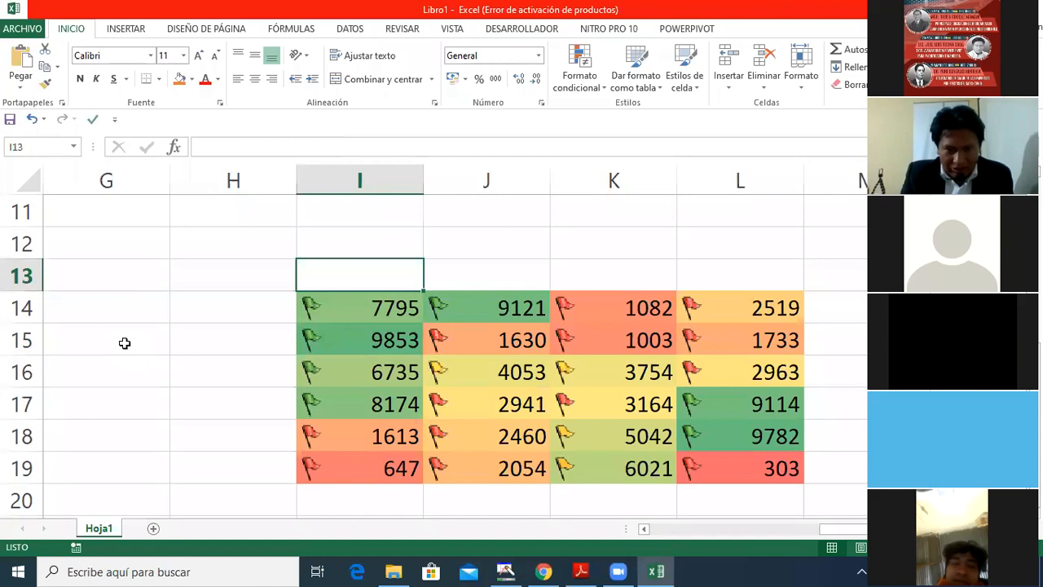
key(Down)
key(Down)
key(Down)
key(Down)
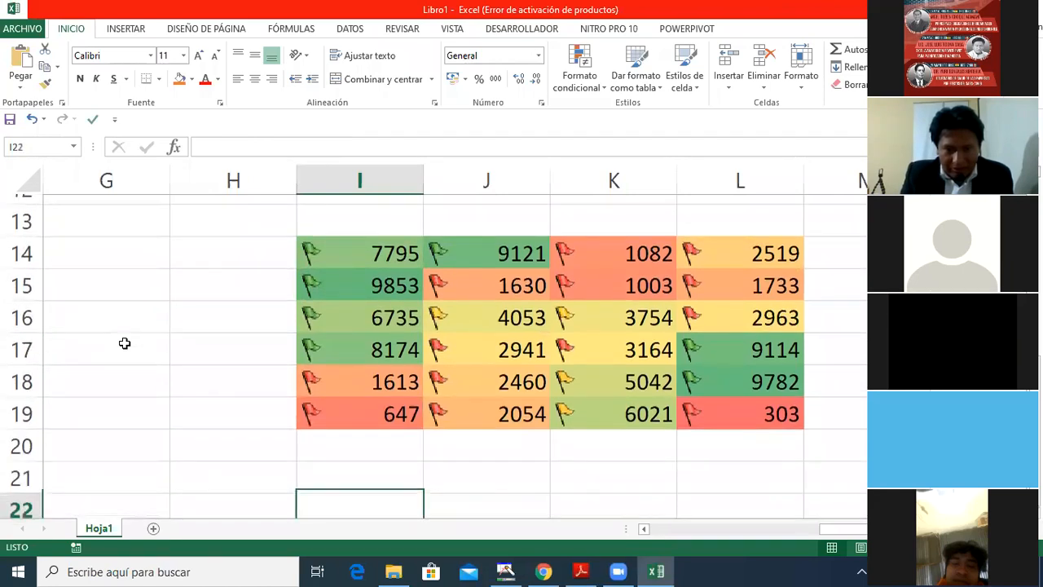
Step: Make cell I14, the first cell of the random-number table, the active cell
key(Up)
key(Up)
key(Up)
key(Up)
key(Up)
key(Up)
key(Up)
key(Up)
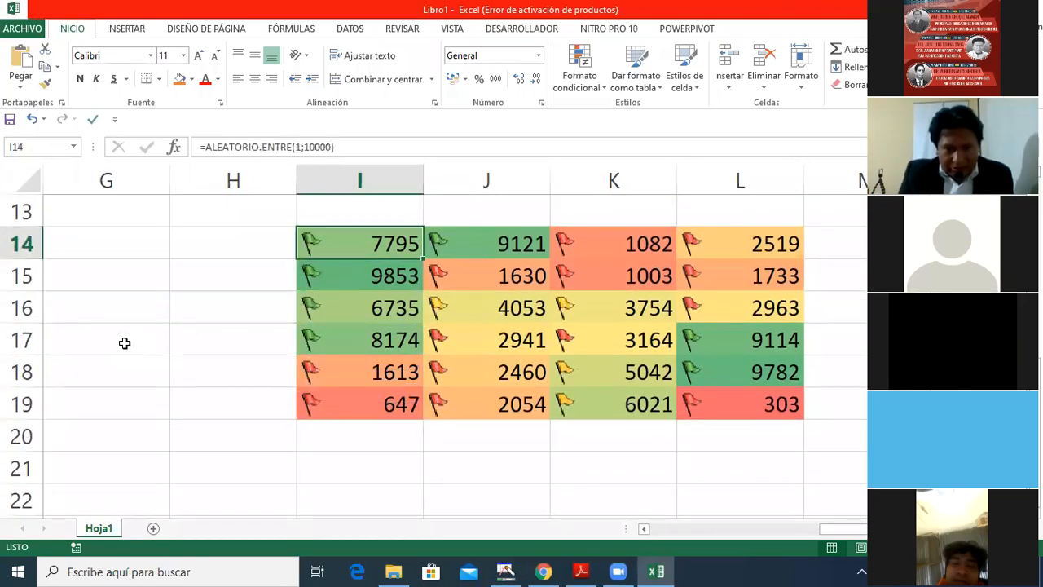
click(604, 90)
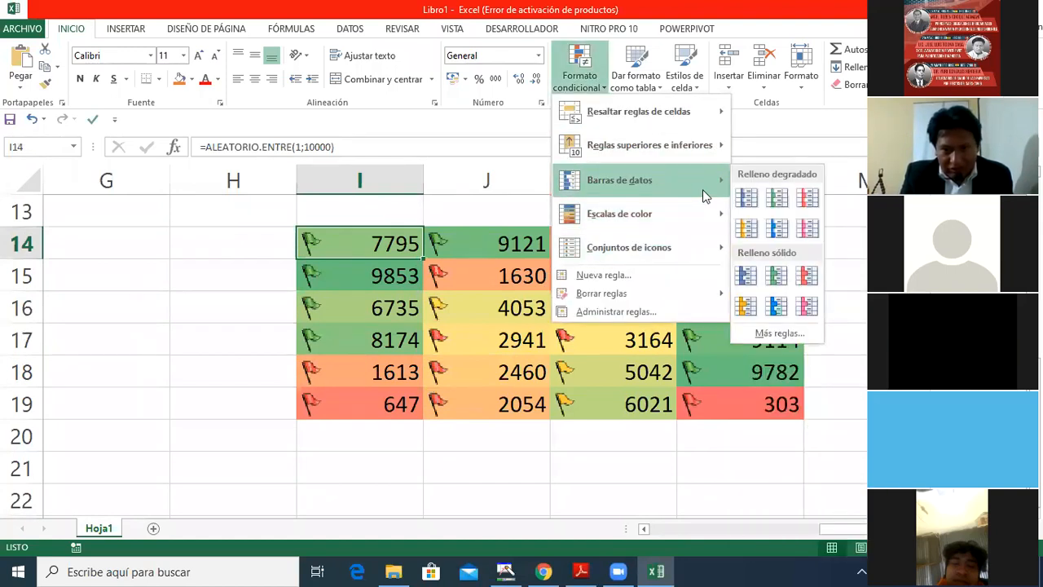
mouse_move(694, 237)
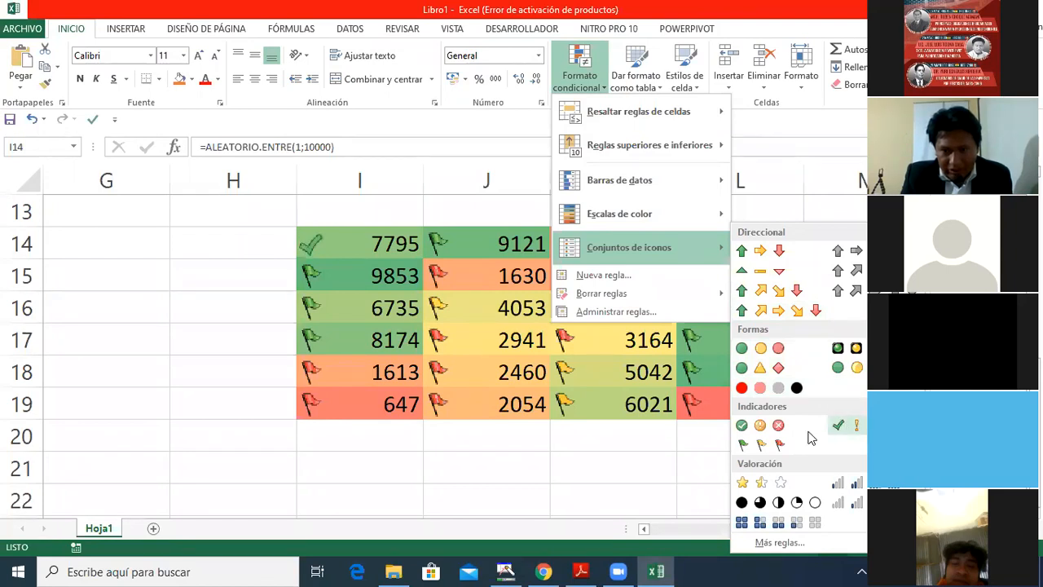
click(458, 323)
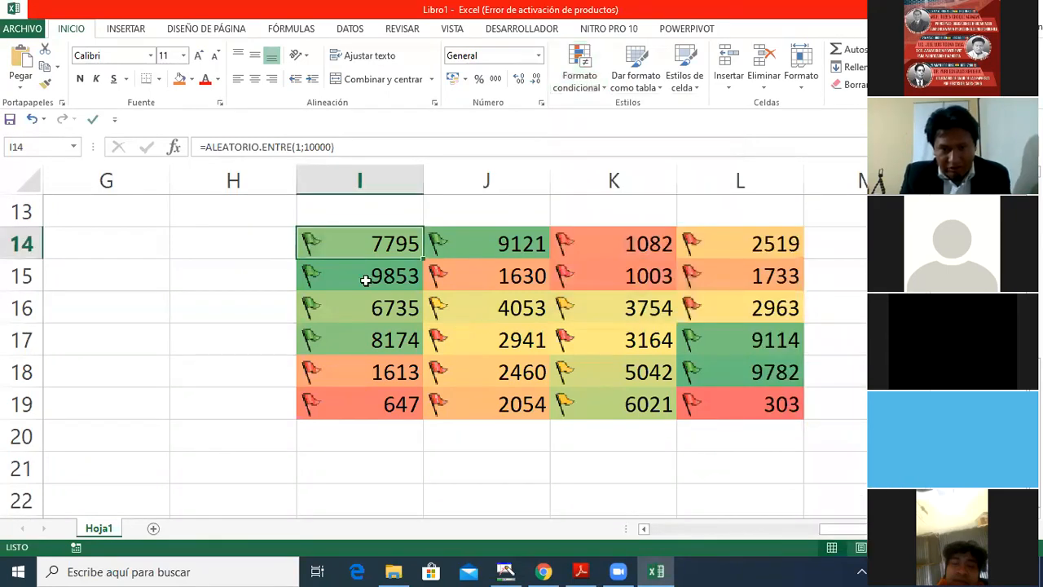
Step: Select the range I14:L19 and apply the conditional-format icon set with circled check, exclamation and cross symbols
key(shift+Right)
key(shift+Right)
key(shift+Right)
key(shift+Down)
key(shift+Down)
key(shift+Down)
key(shift+Down)
key(shift+Down)
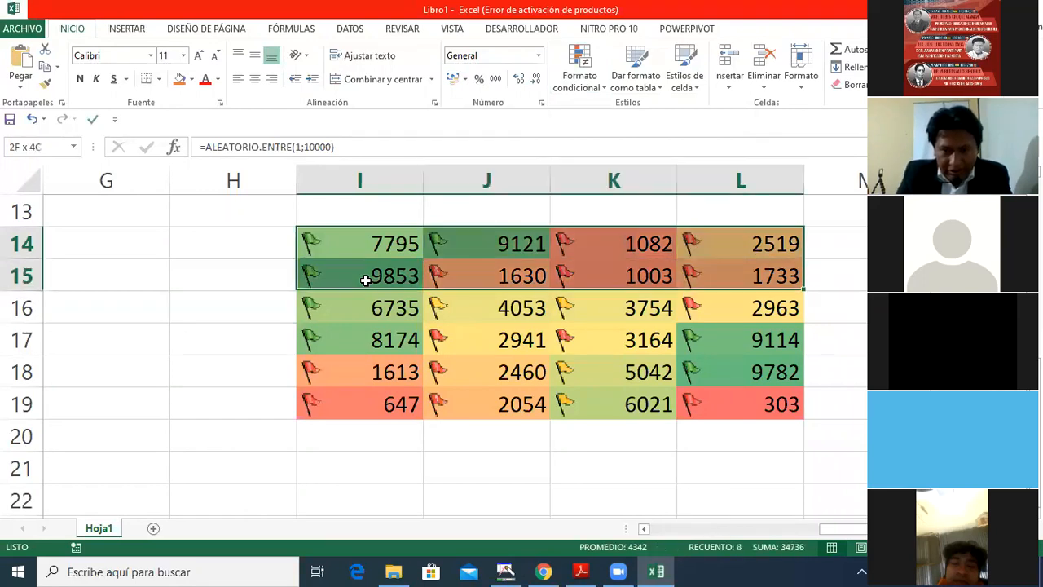
click(598, 85)
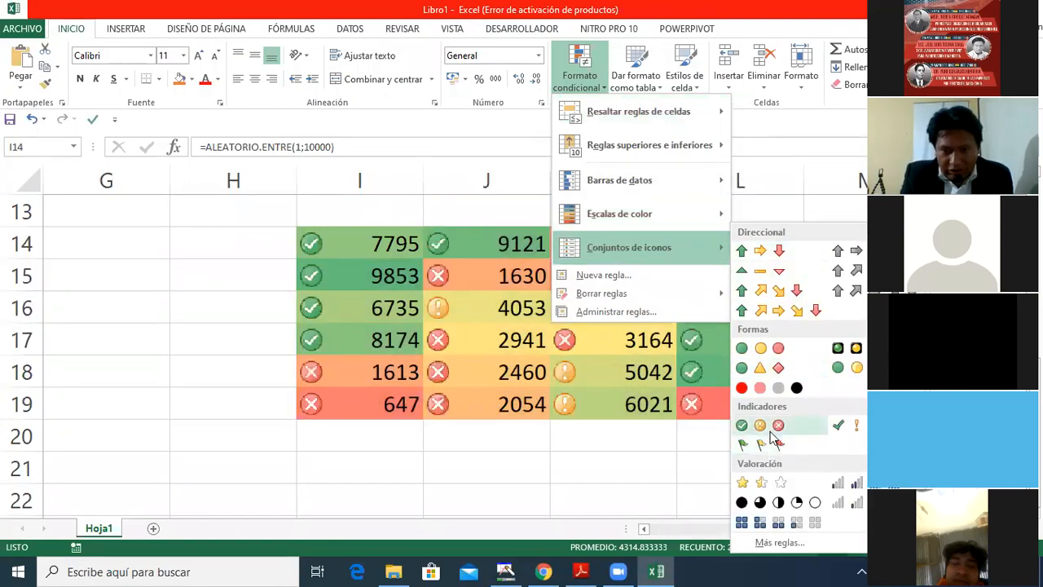
click(771, 433)
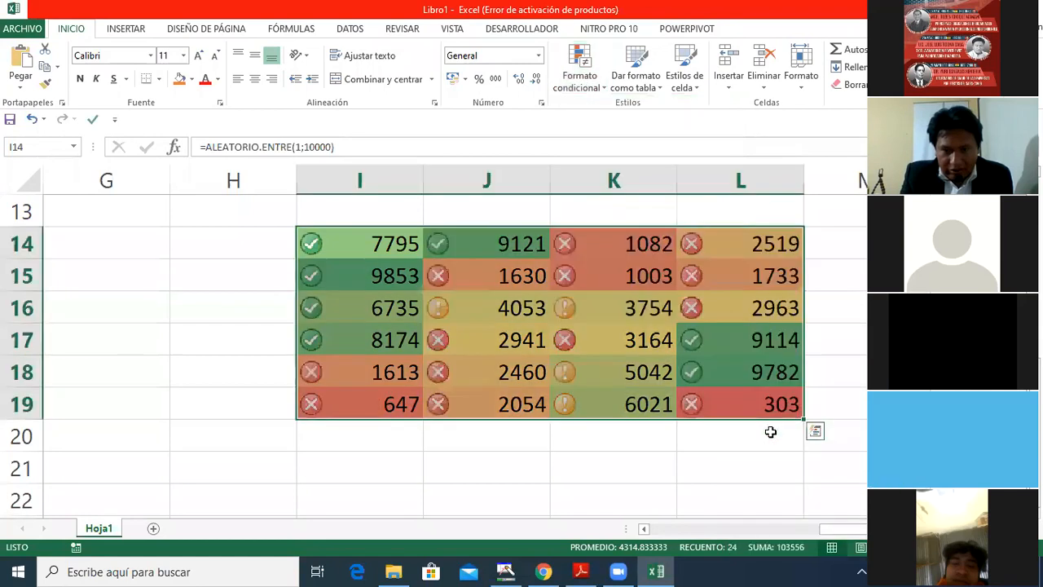
Step: Change the icon set of I14:L19 to the uncircled check, exclamation and cross symbols, then deselect the range
click(599, 88)
mouse_move(640, 241)
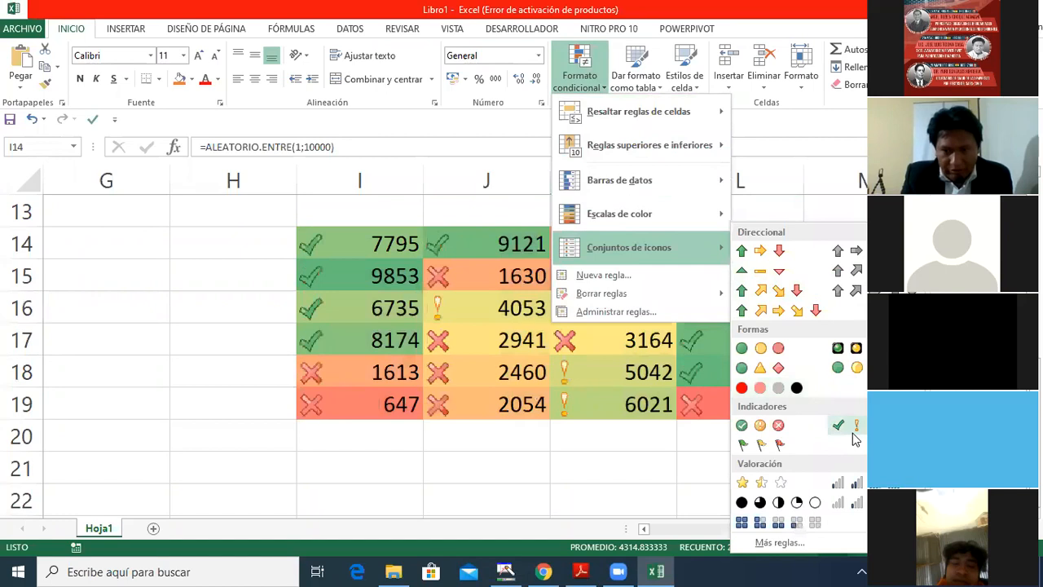
click(856, 430)
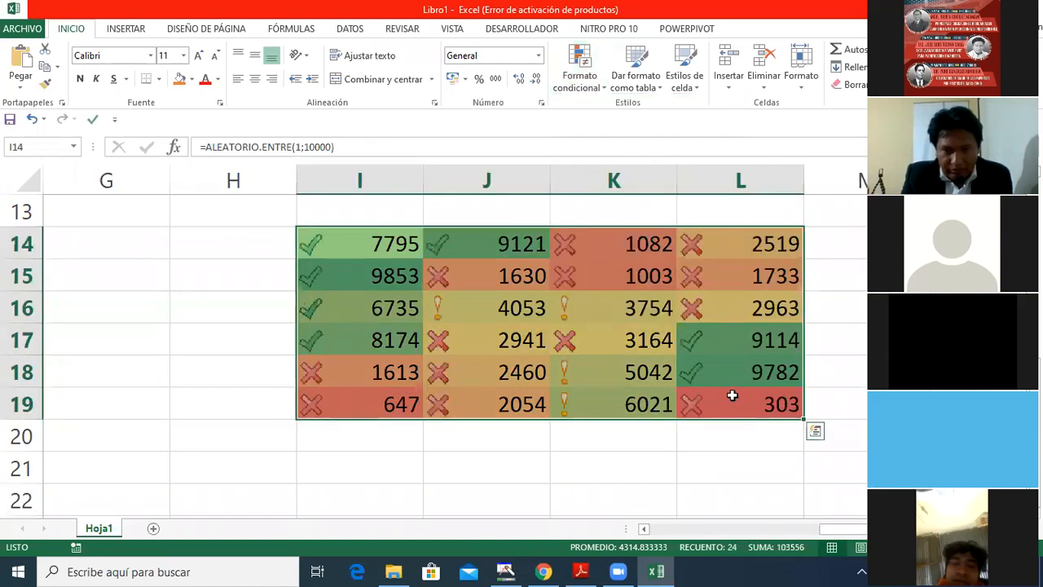
click(478, 351)
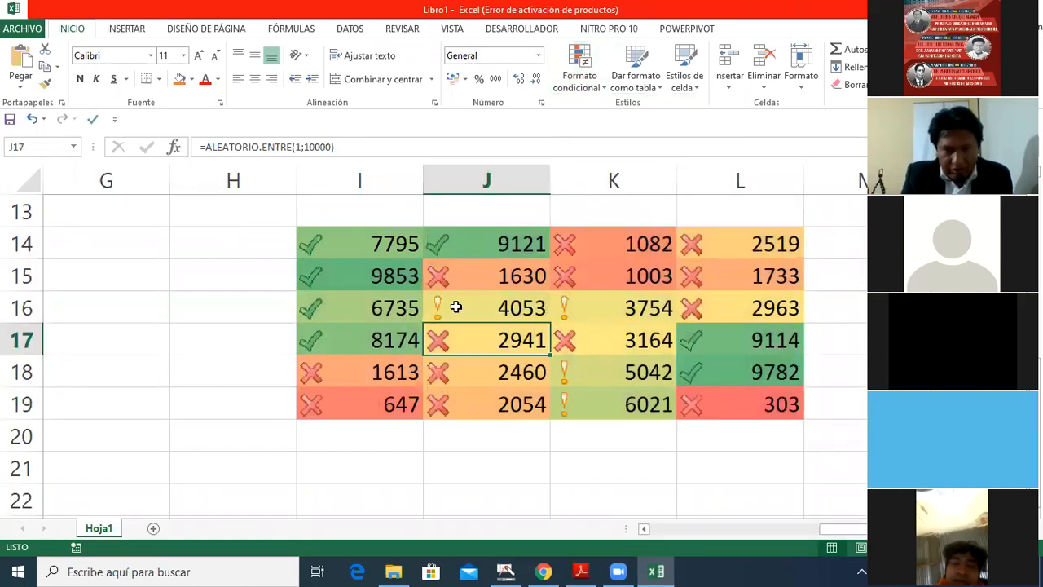
Step: Examine the symbols beside the values across the table, especially along row 14
key(Up)
key(Left)
key(Up)
key(Up)
key(Right)
key(Right)
key(Right)
key(Right)
key(Left)
key(Left)
key(Left)
key(Left)
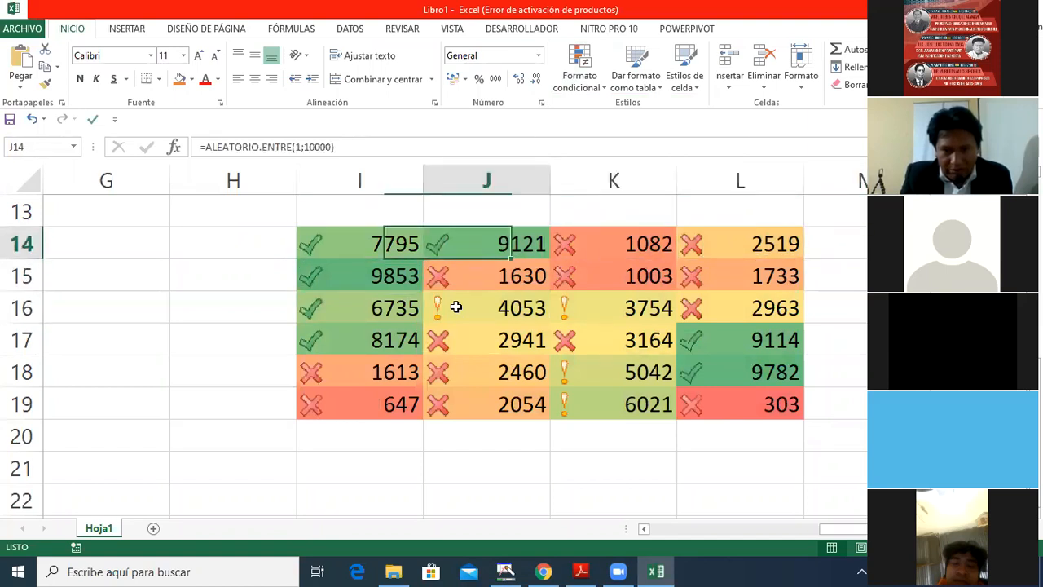
Step: Examine the icons and colour shading in columns K and L down to row 19, then back at the low values in column I
key(Right)
key(Right)
key(Down)
key(Down)
key(Down)
key(Down)
key(Down)
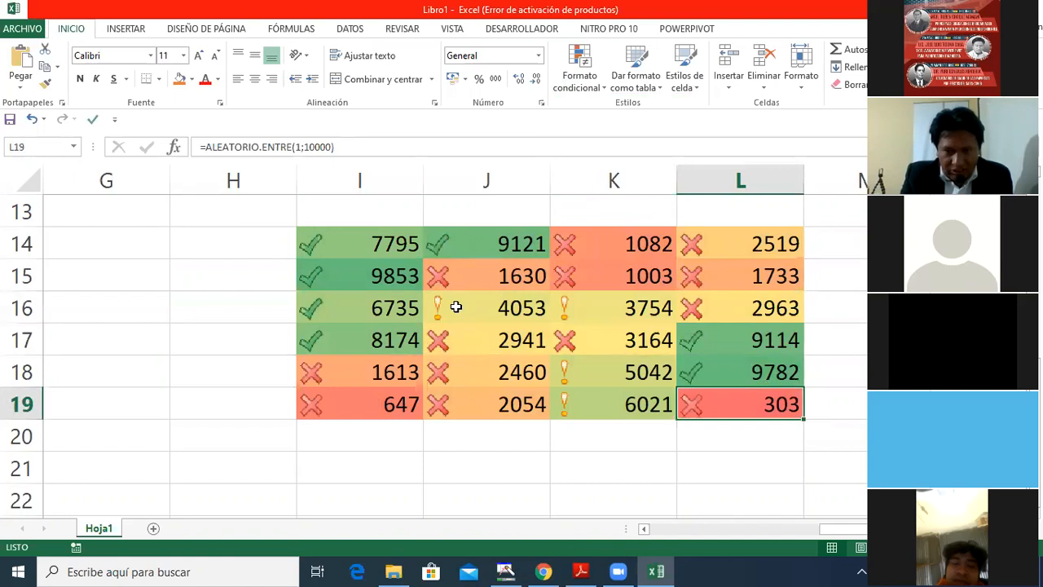
key(Left)
key(Left)
key(Left)
key(Up)
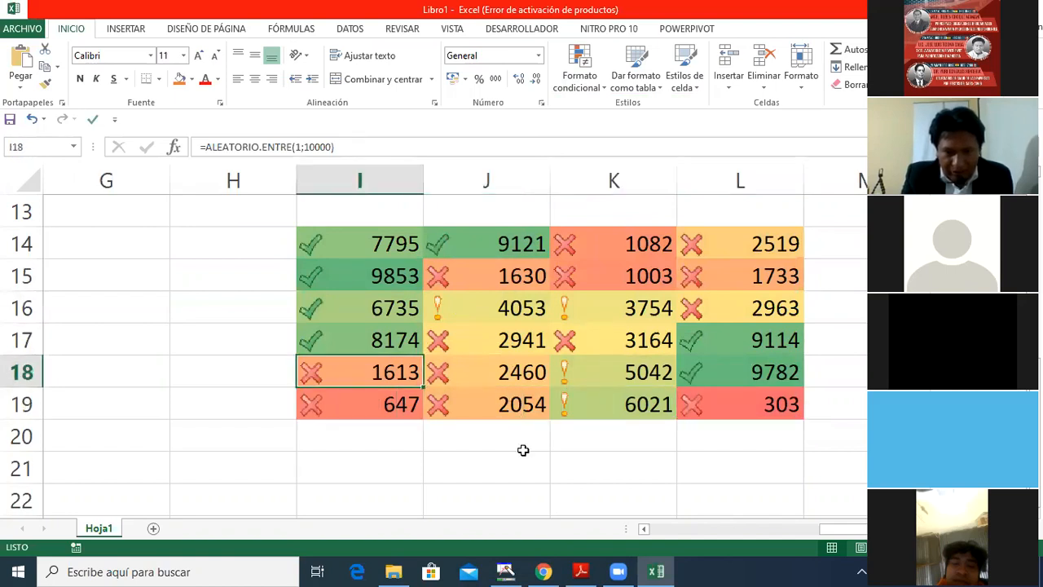
Step: Switch to the GPE Sesion 1 - Power Pivot de Excel PDF in Adobe Reader and read which file the exercise on page 10 requires
mouse_move(582, 571)
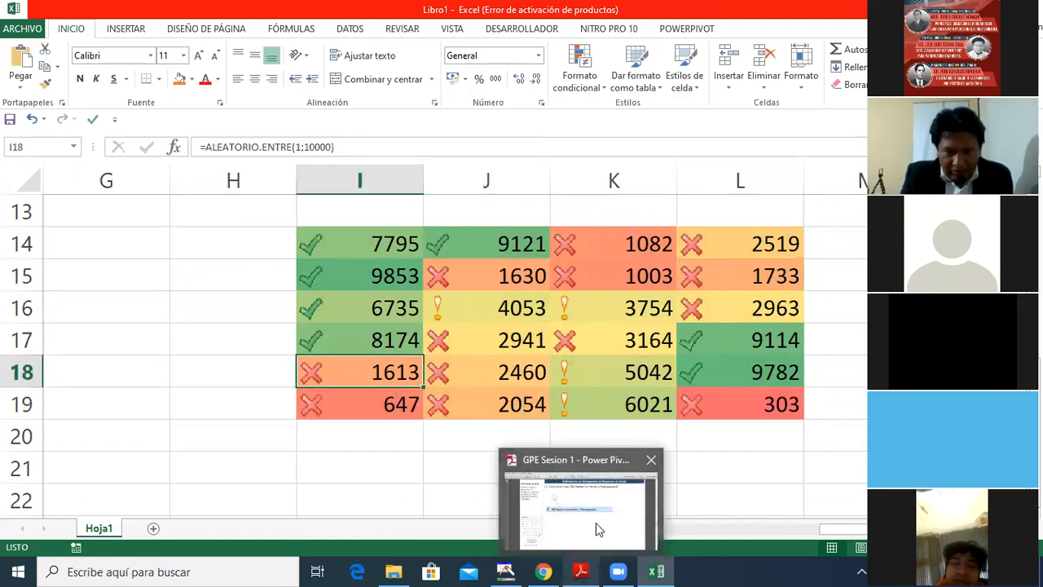
click(595, 526)
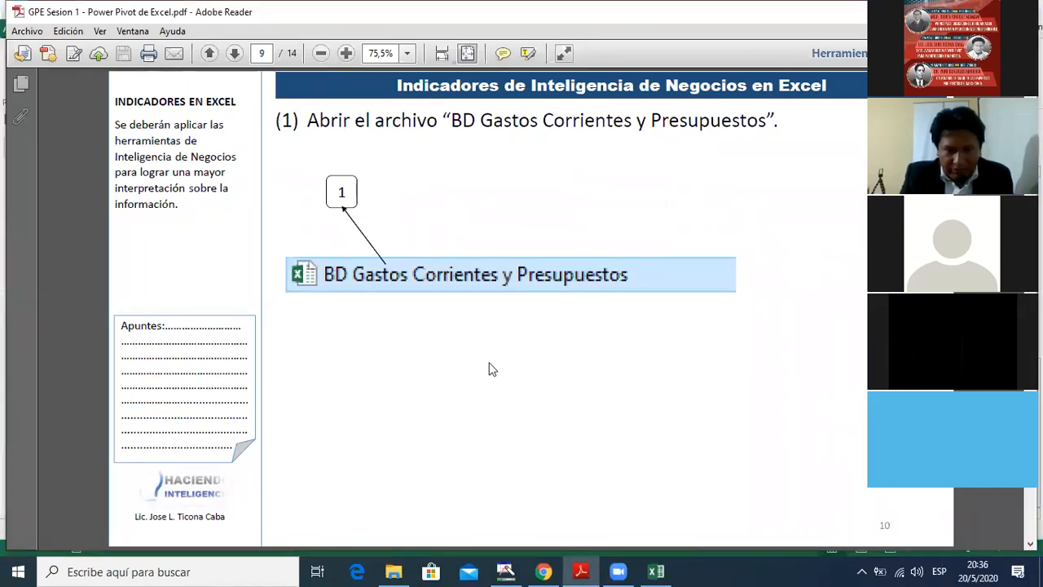
scroll(489, 363, up, 1)
scroll(489, 362, down, 1)
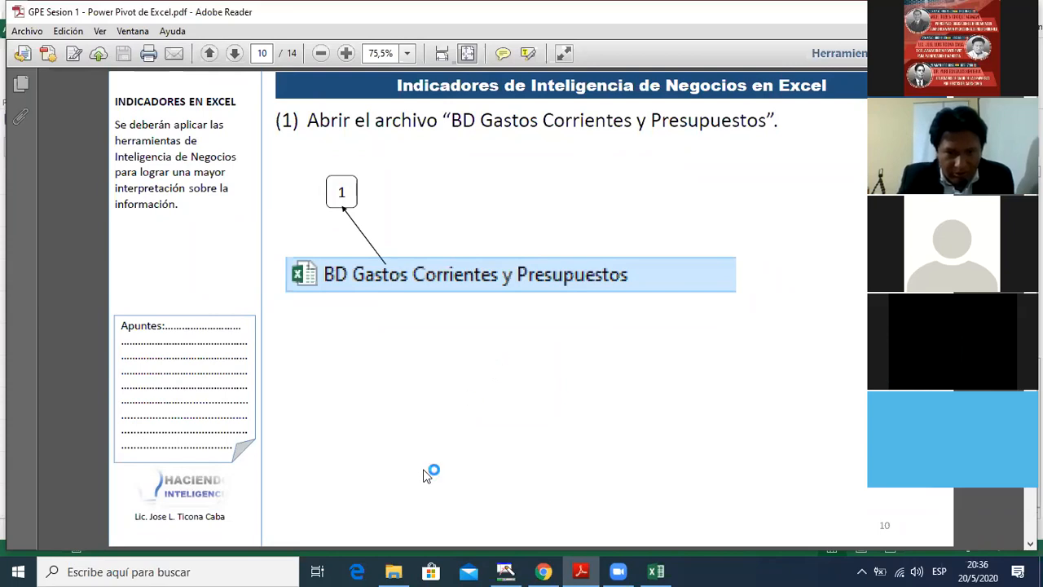
Step: Switch to the 2. Material Power Pivot de Excel folder in File Explorer and open the BD Gastos Corrientes y Presupuestos workbook
mouse_move(394, 570)
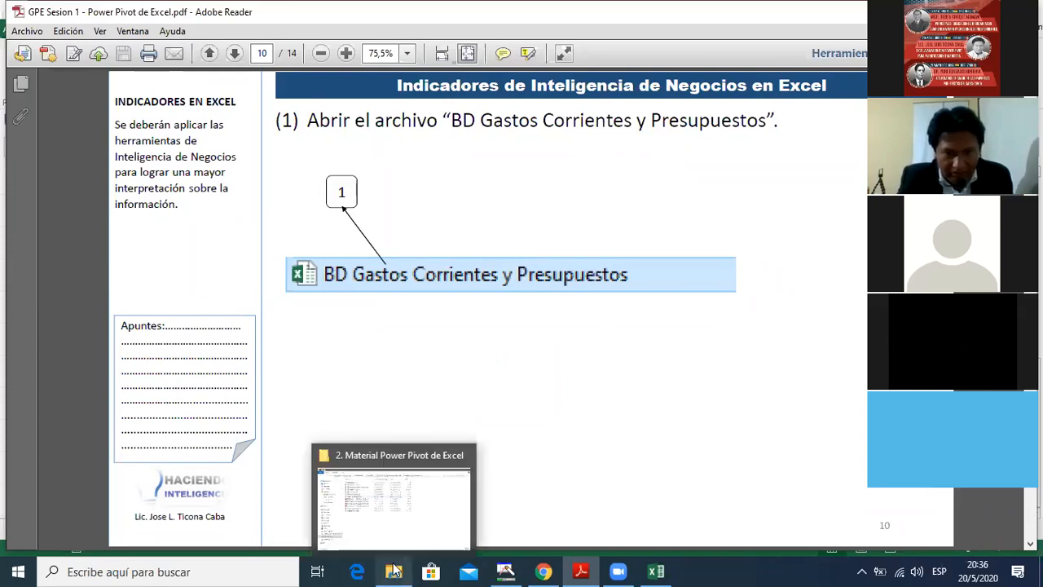
click(404, 513)
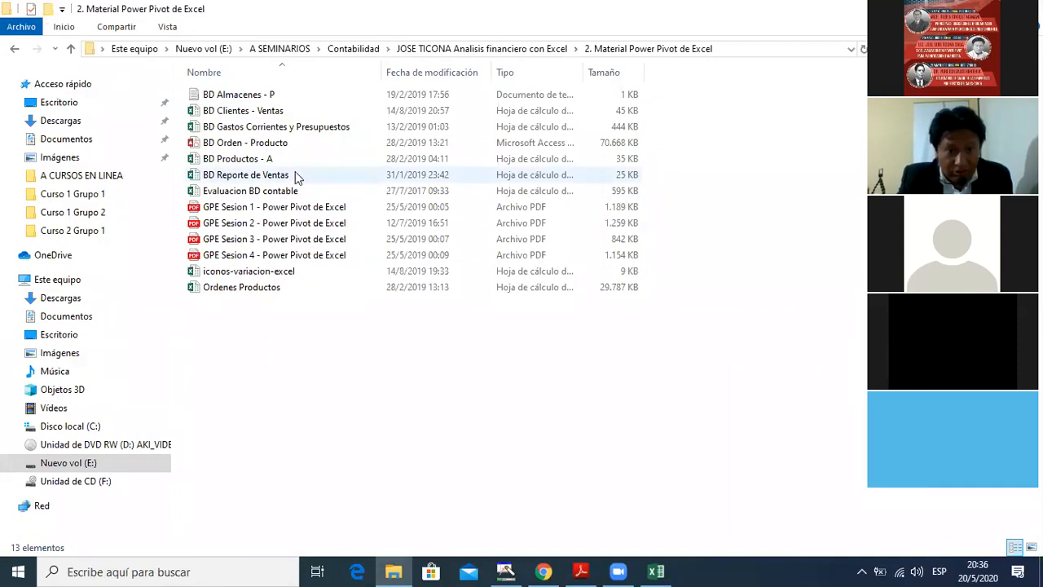
click(295, 133)
right_click(294, 131)
click(335, 145)
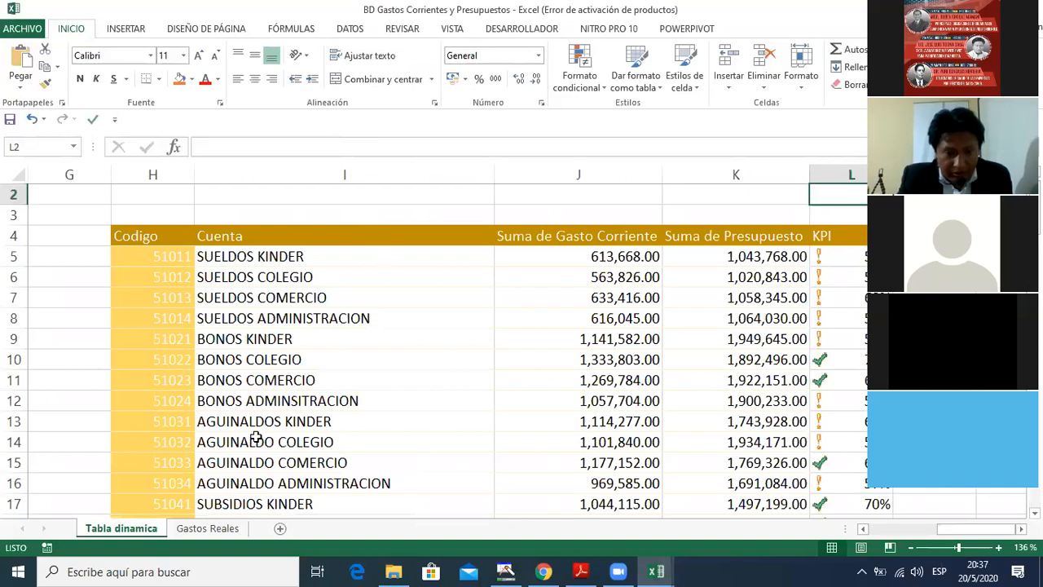
Step: Check the Gastos Reales sheet, then permanently delete the Tabla dinamica sheet from the workbook
click(208, 528)
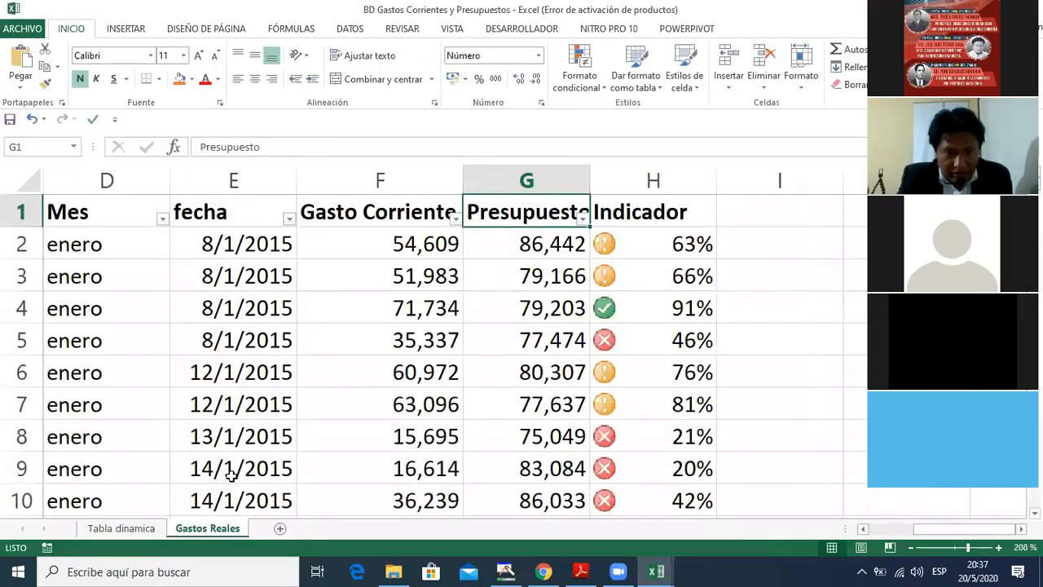
right_click(121, 528)
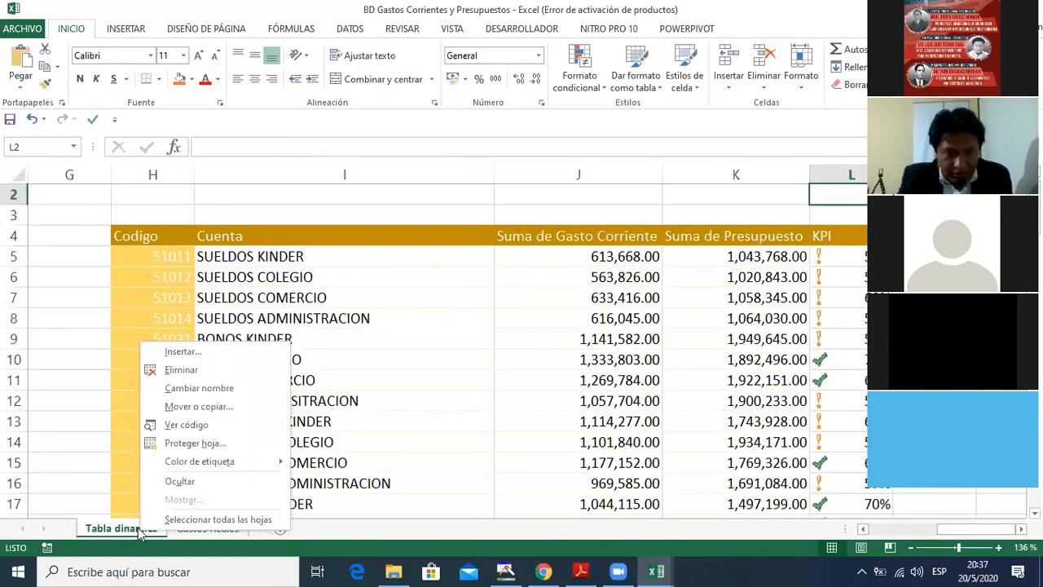
click(178, 371)
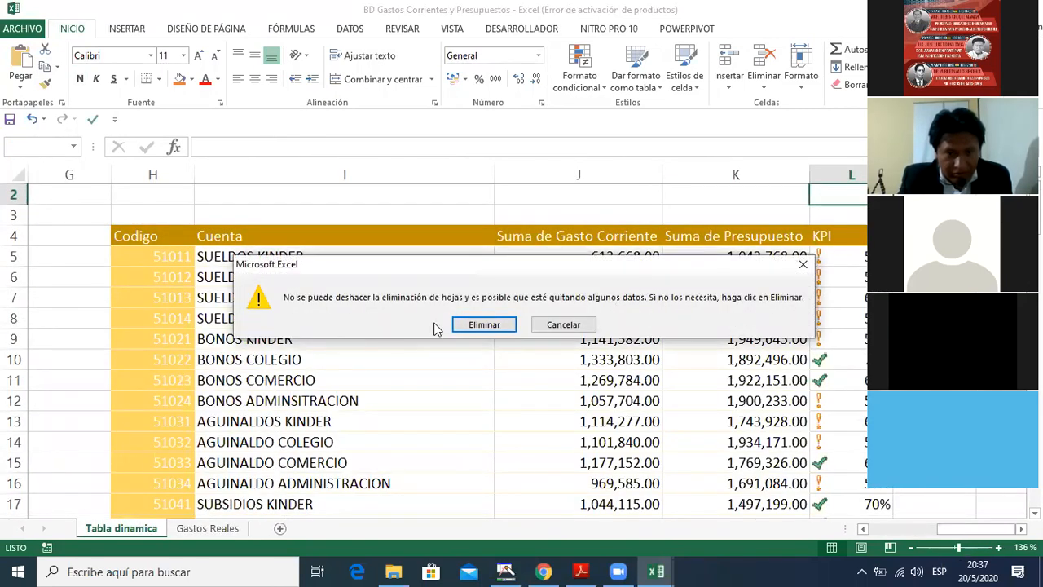
click(481, 324)
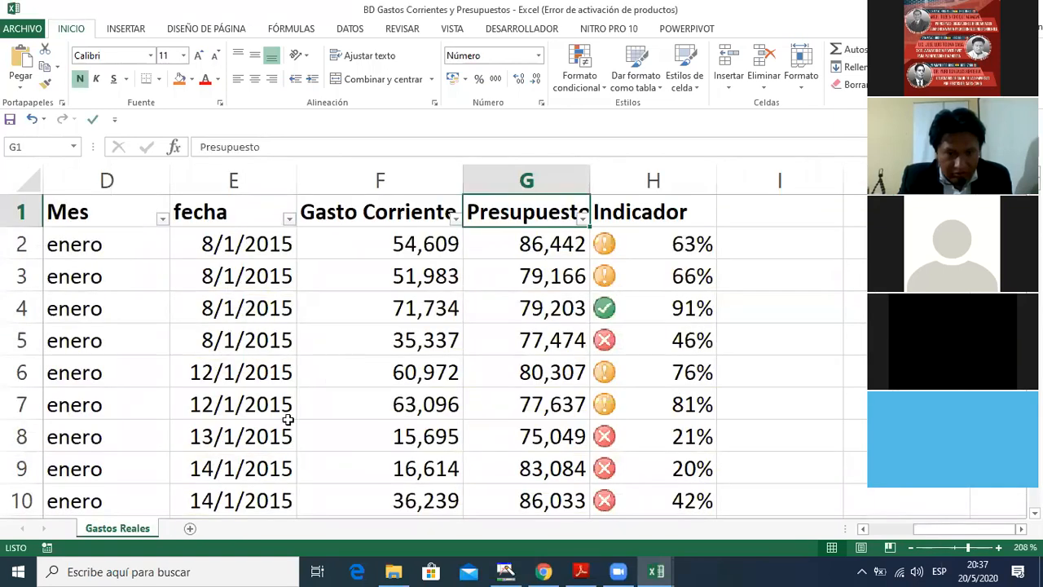
Step: Inspect the formula and its referenced cells in H2, the first value of the Indicador column
click(626, 269)
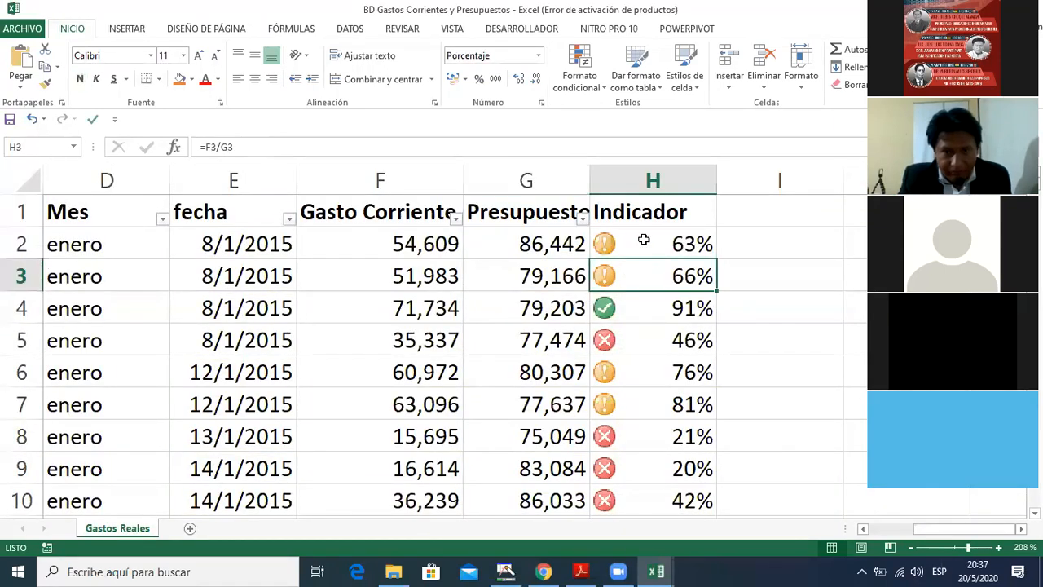
click(644, 240)
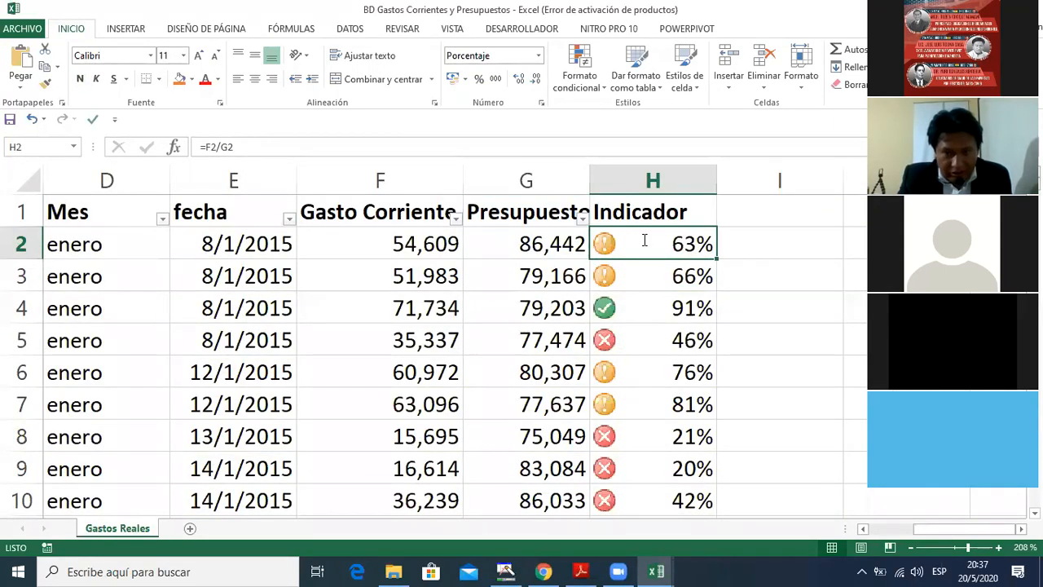
double_click(644, 240)
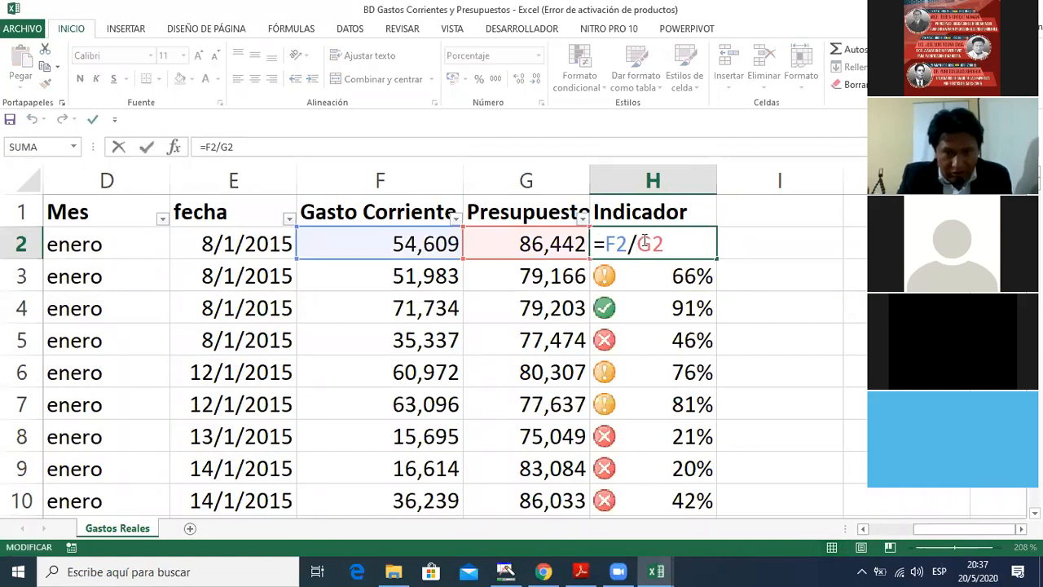
key(Return)
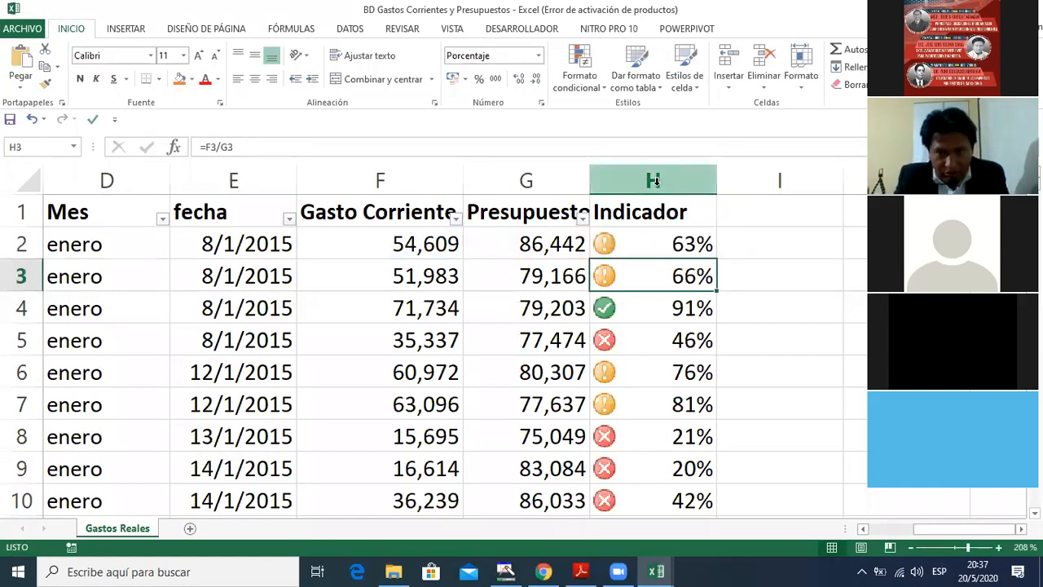
Step: Clear the contents of column H and re-enter the header Indicador in H1
click(655, 180)
key(Delete)
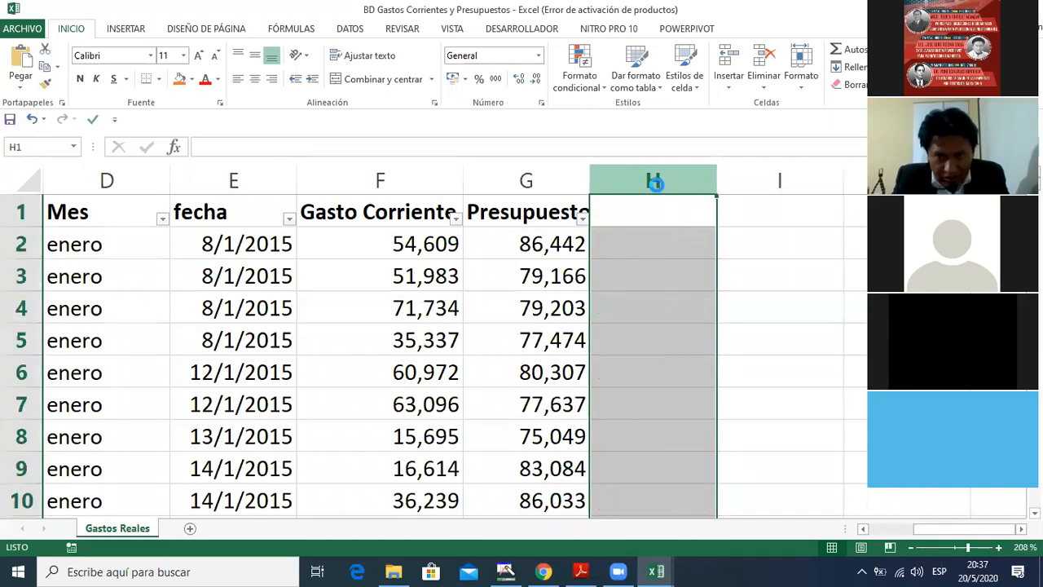
click(643, 213)
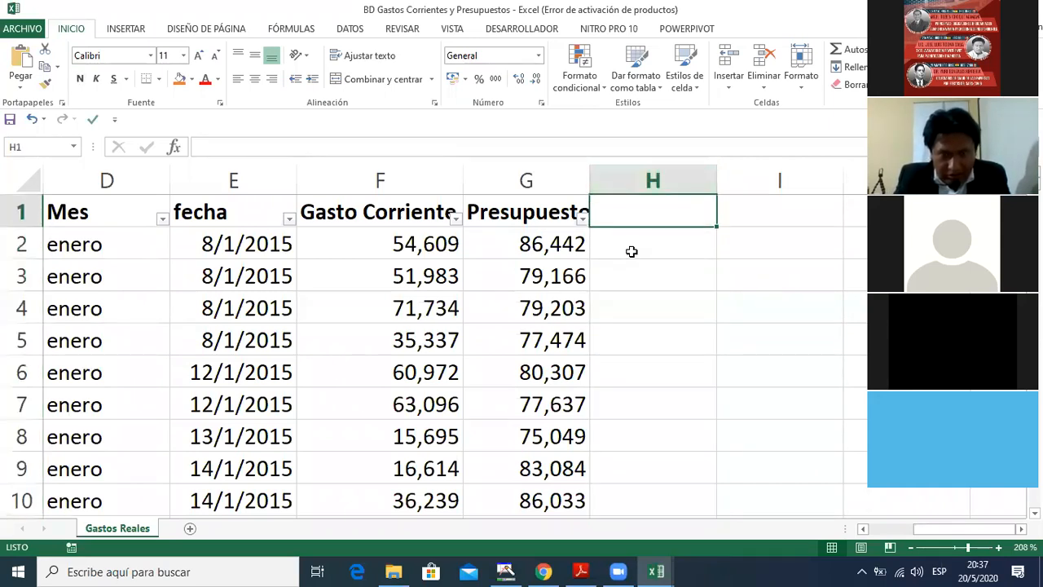
text(Indic)
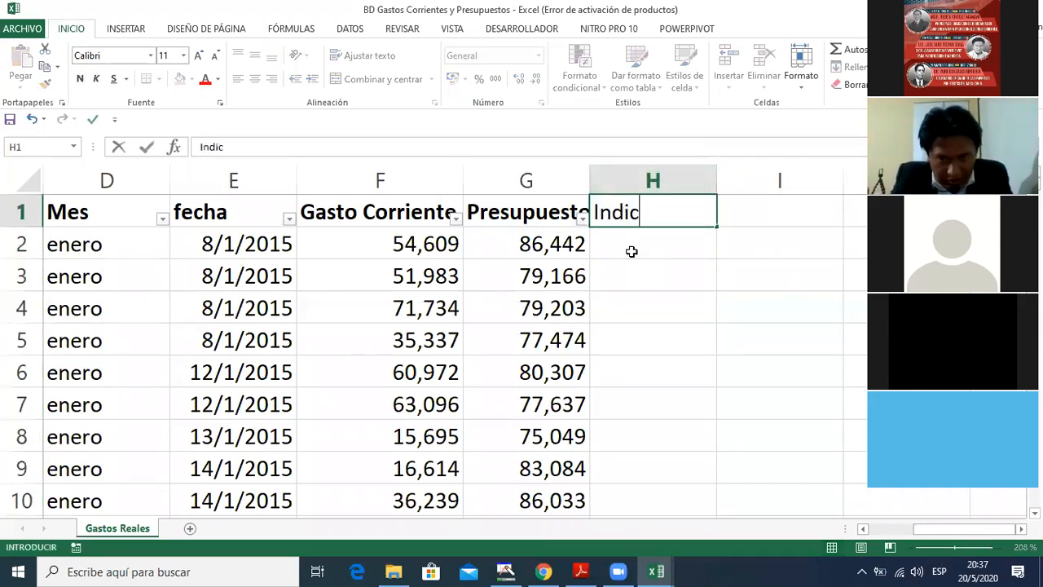
text(ador)
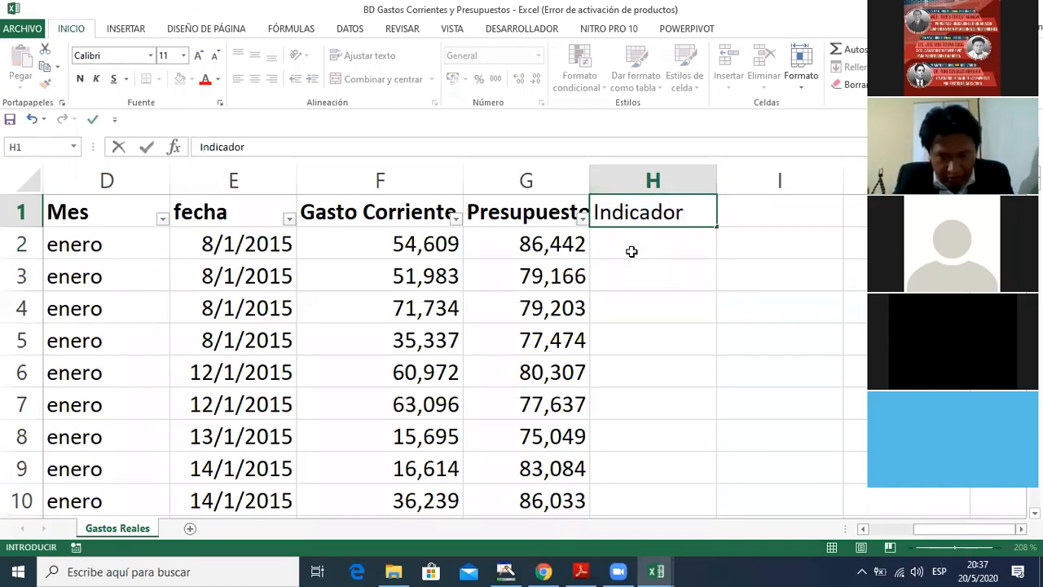
key(Return)
key(Right)
key(Right)
key(Right)
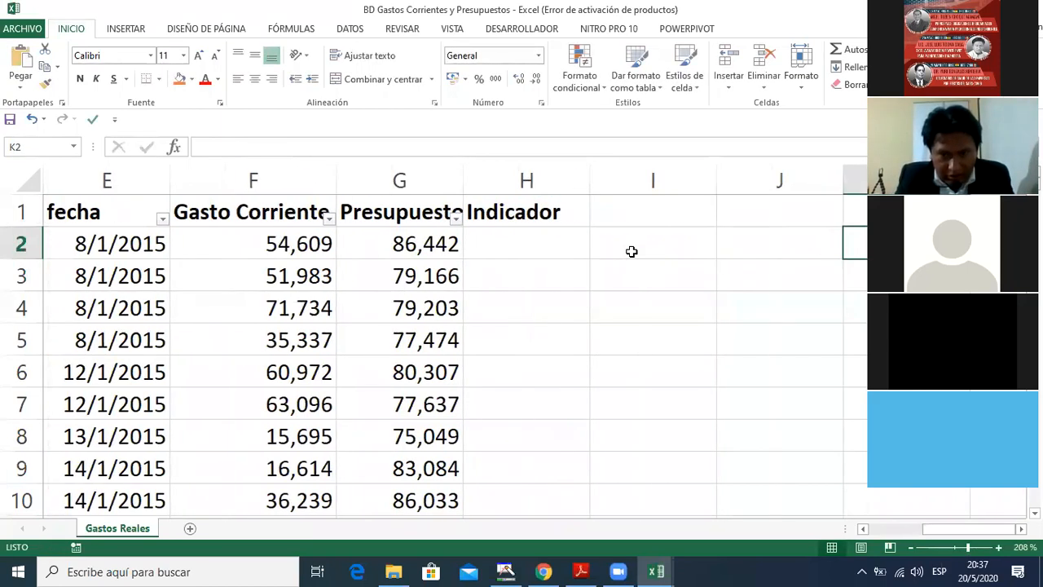
key(Left)
key(Left)
key(Left)
key(Right)
key(Right)
key(Right)
key(Left)
key(Left)
key(Right)
key(Left)
key(Right)
key(Right)
key(Right)
key(Left)
key(Left)
key(Right)
key(Right)
key(Right)
key(Right)
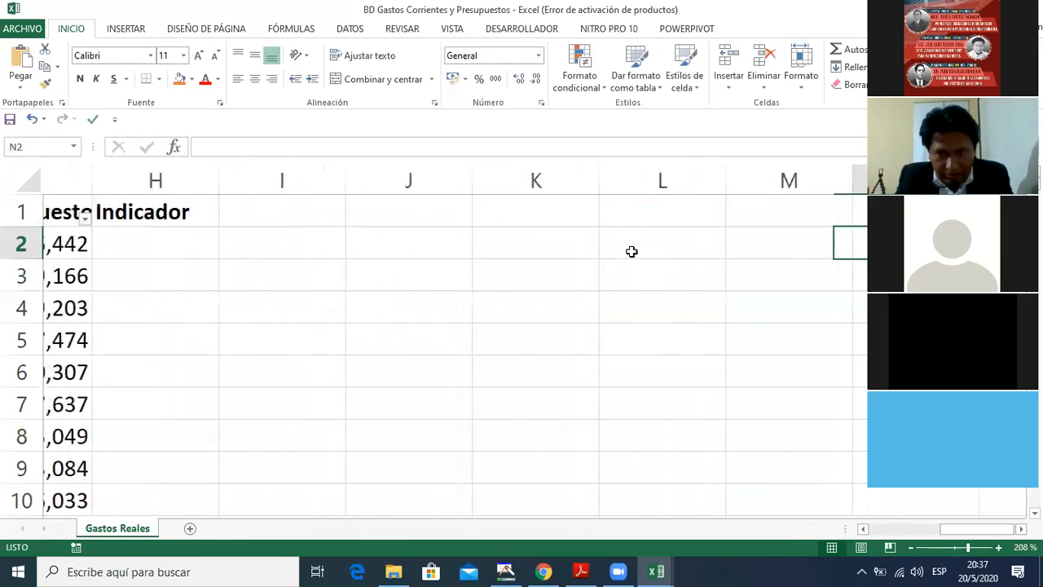
Step: Merge and centre cells J2:J3 in the empty area beside the Indicador column
key(Left)
key(Left)
key(Left)
key(Left)
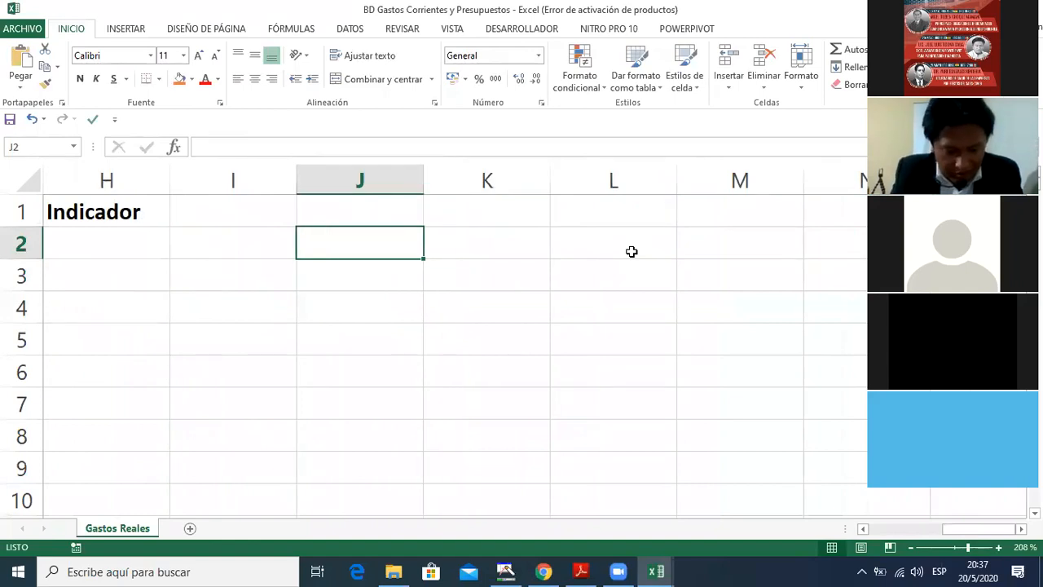
key(shift+Down)
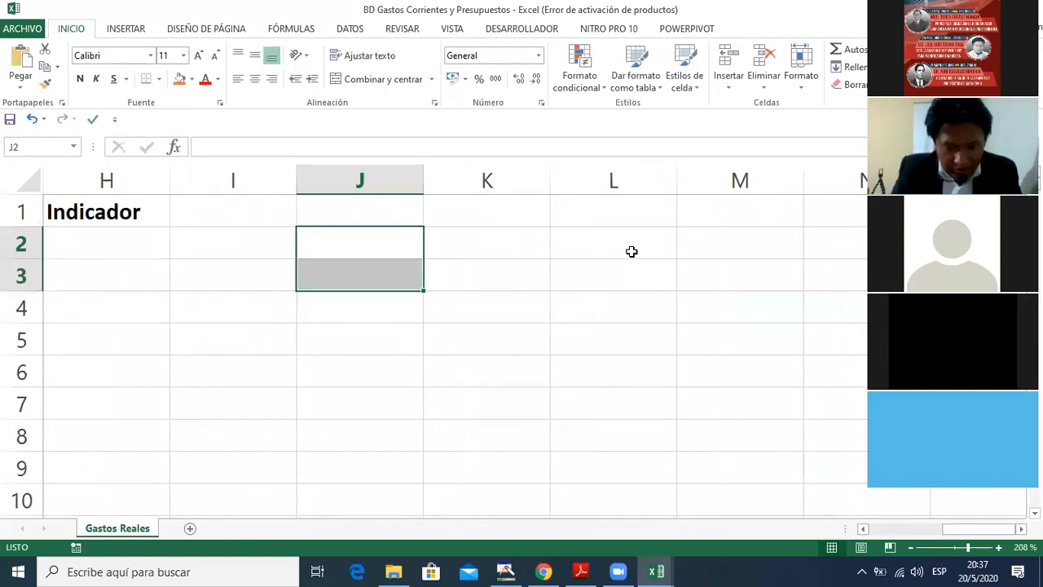
click(380, 79)
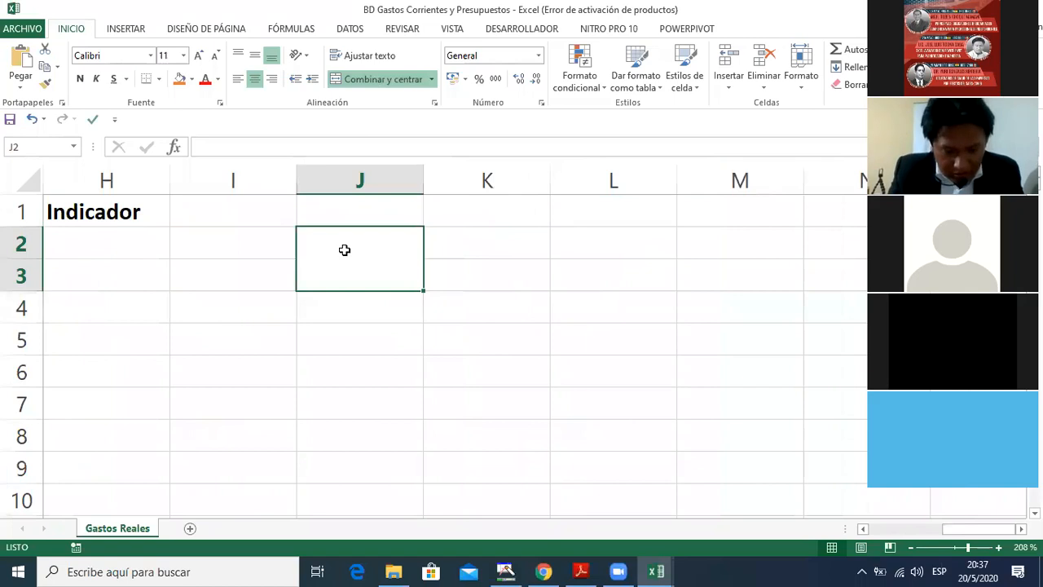
Step: Enter "Indicador=" in the merged cell J2:J3 and align it vertically to the middle
text(Indi)
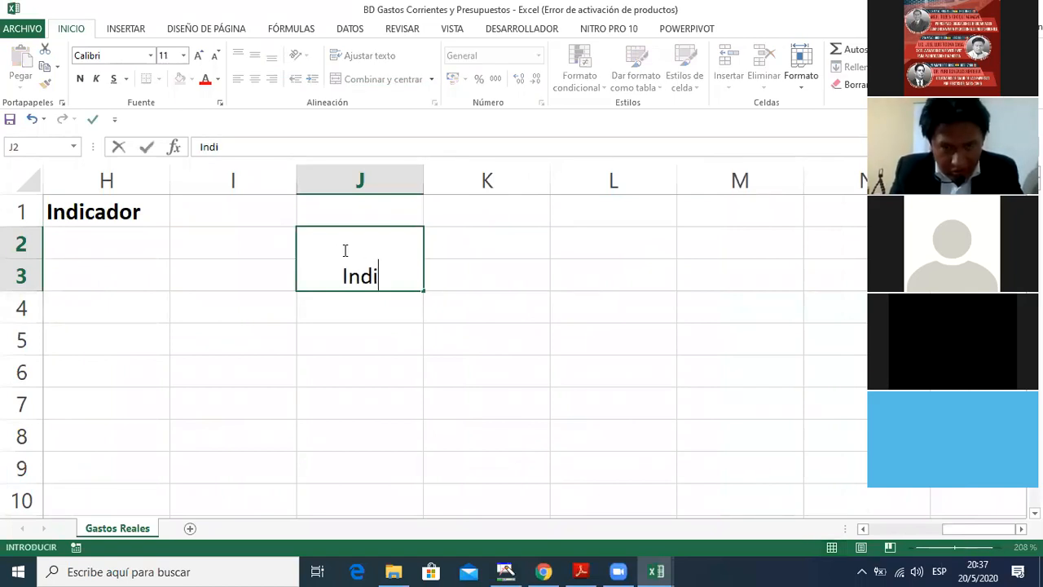
text(cador)
click(346, 250)
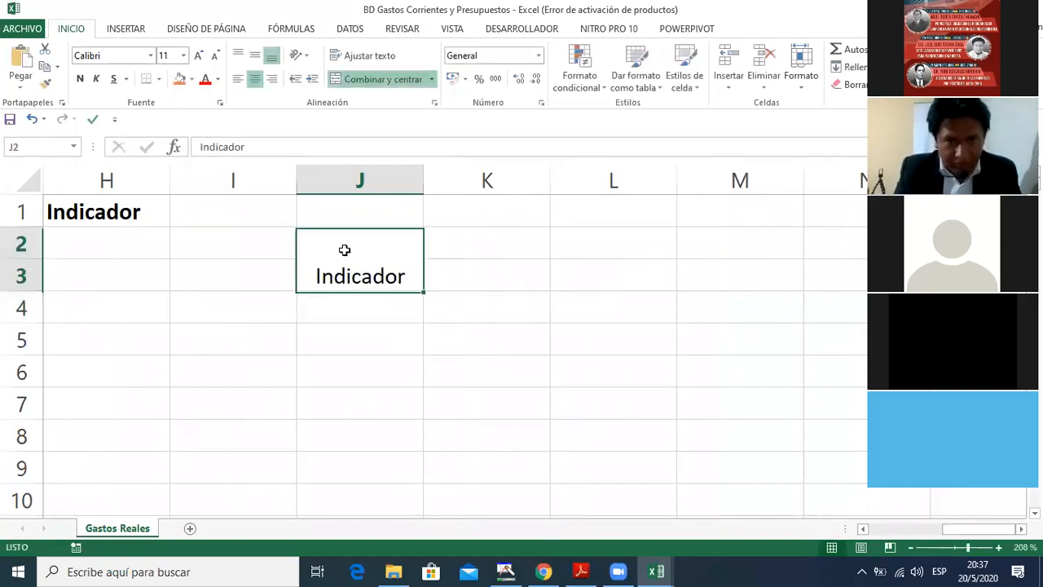
click(333, 175)
click(382, 251)
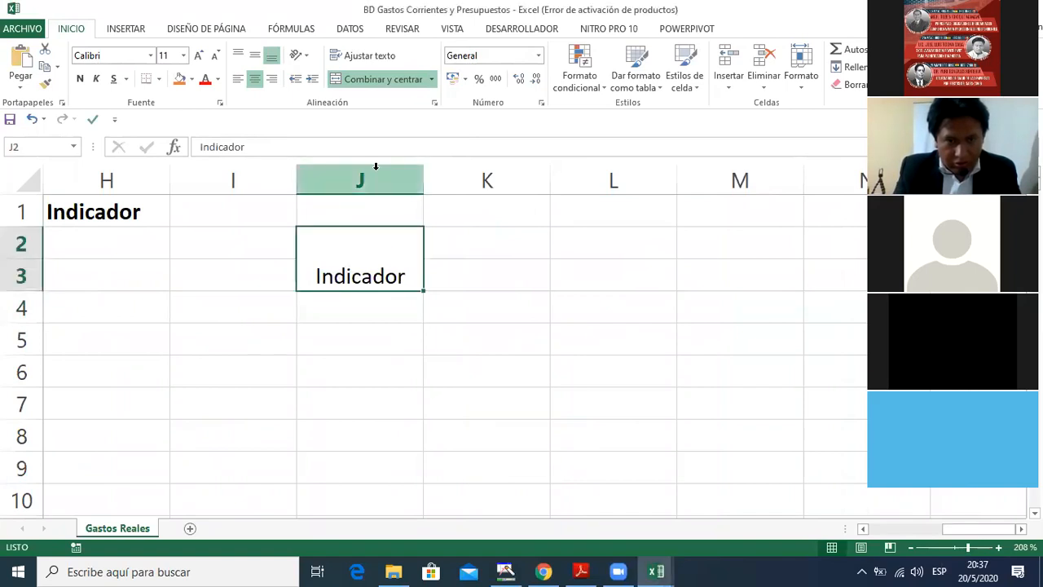
click(255, 54)
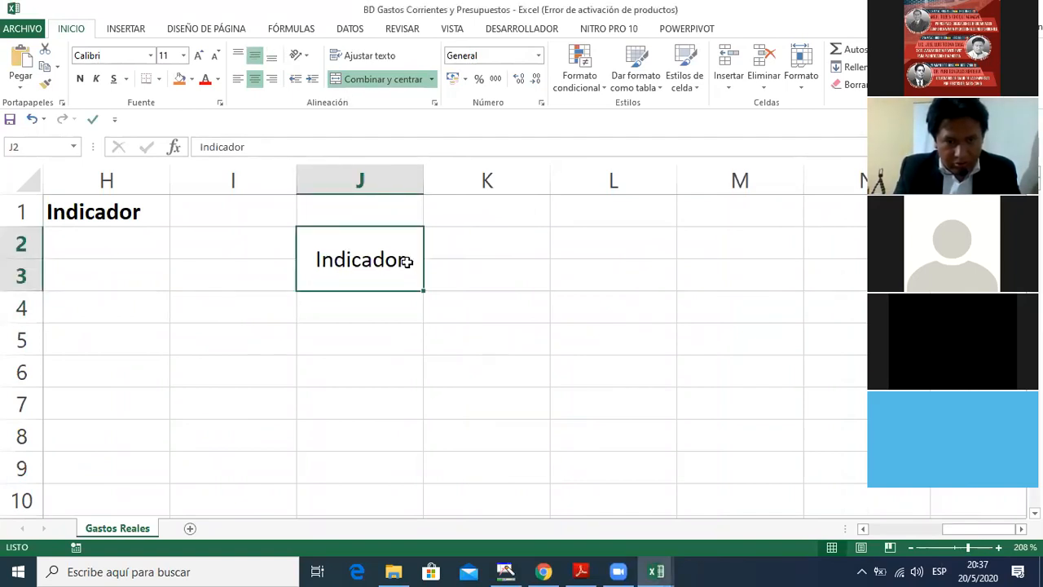
double_click(404, 259)
text(=)
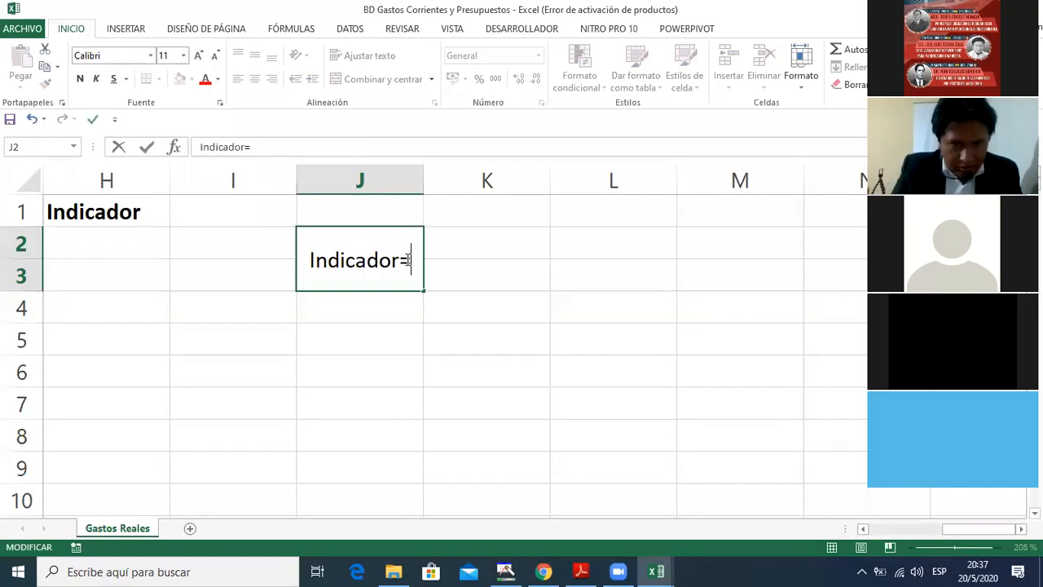
key(Tab)
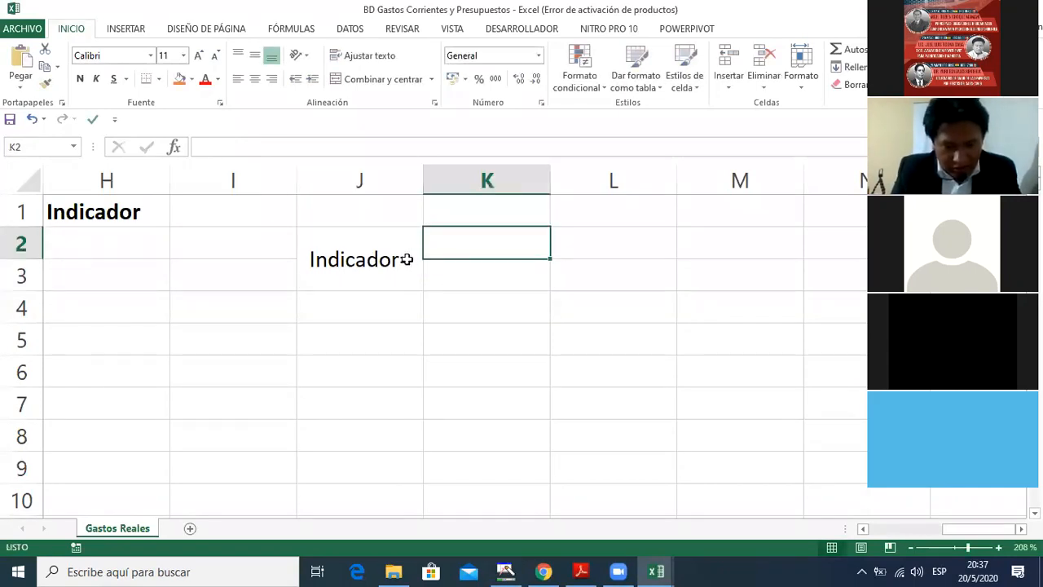
Step: Enter "Gasto Corriente" in K2 and "Presupuesto" in K3, beside the "Indicador=" label
text(Gasto C)
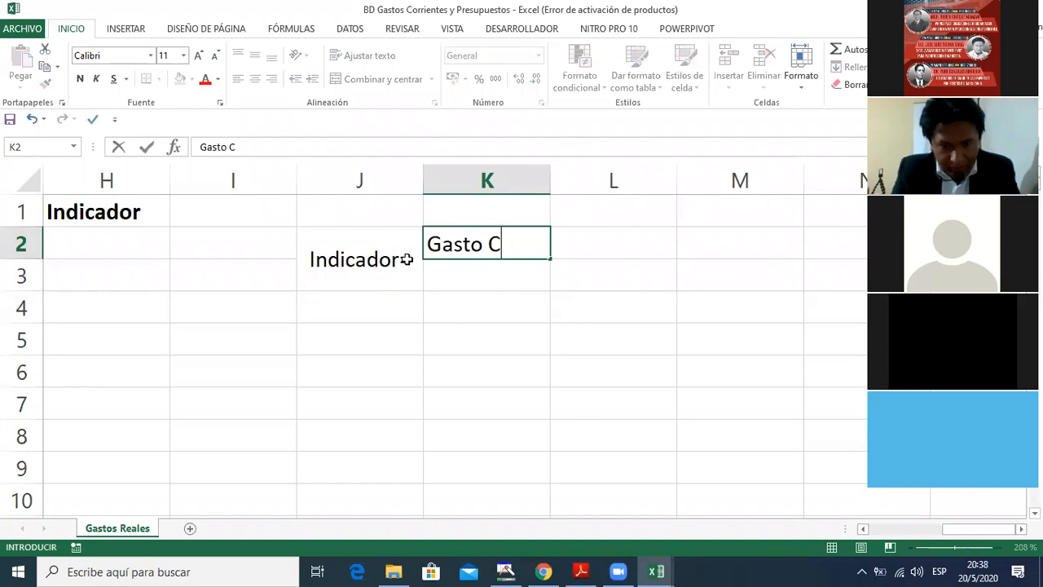
text(orriente)
key(Return)
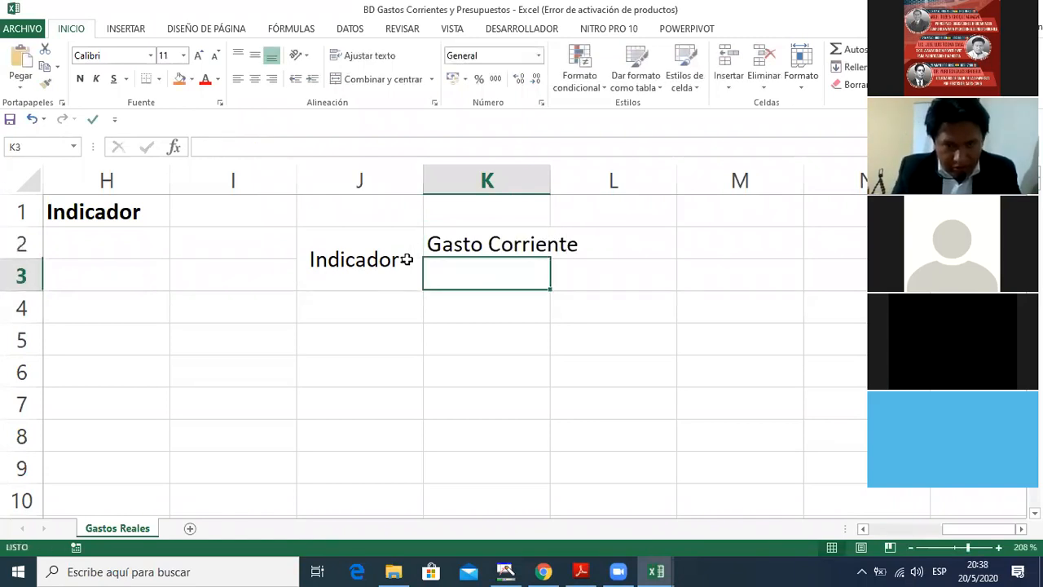
text(Presupuesyo)
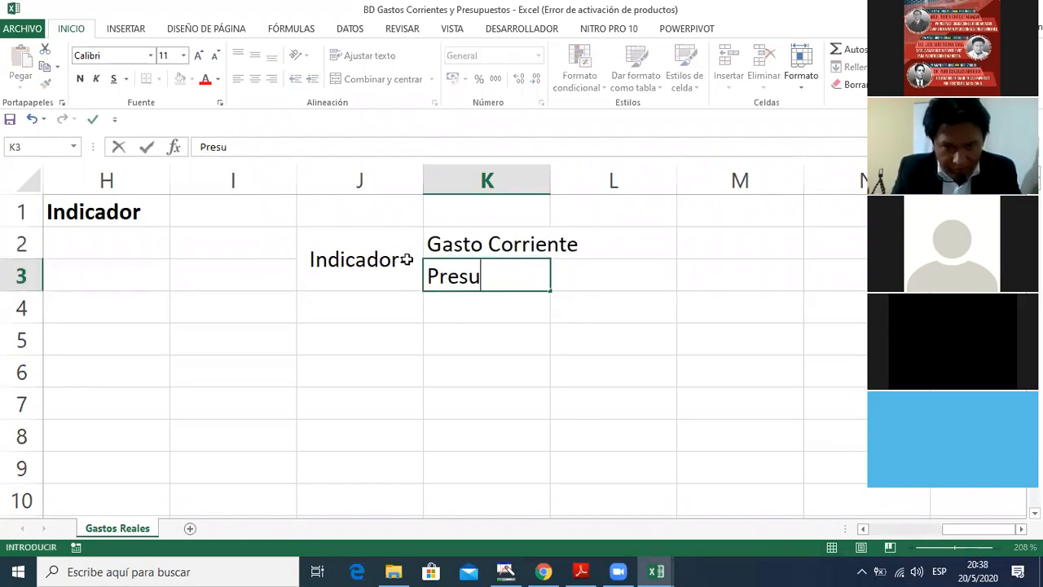
key(BackSpace)
key(BackSpace)
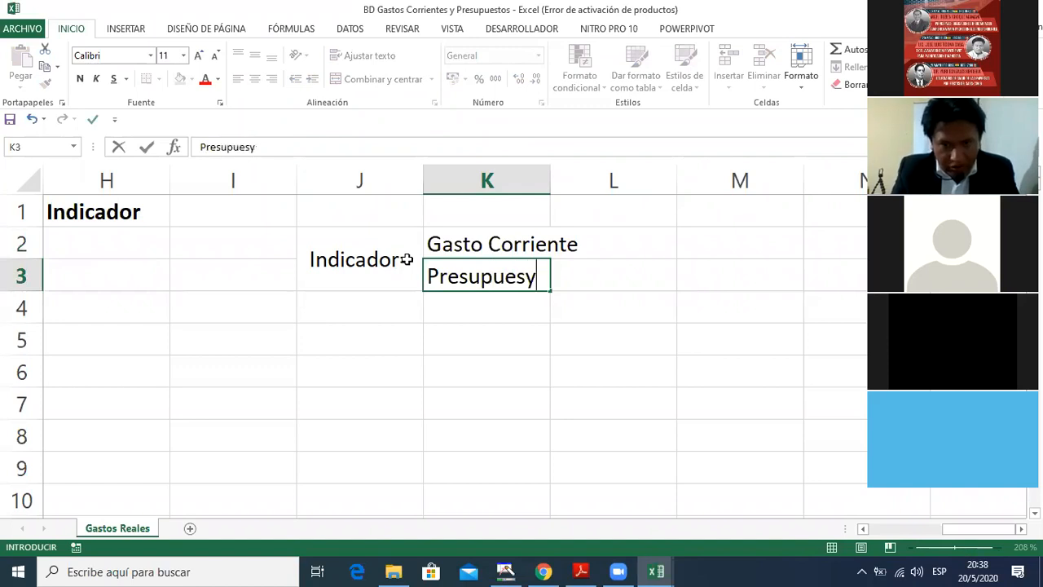
text(to)
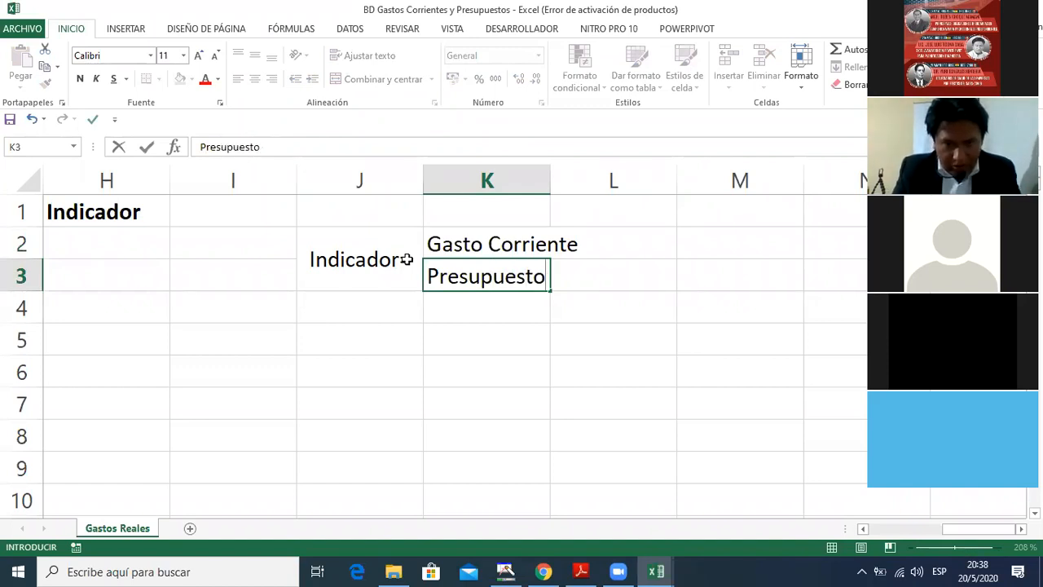
key(Return)
Step: Widen column K so that the text "Gasto Corriente" fits inside its cell
key(Up)
key(Up)
key(Right)
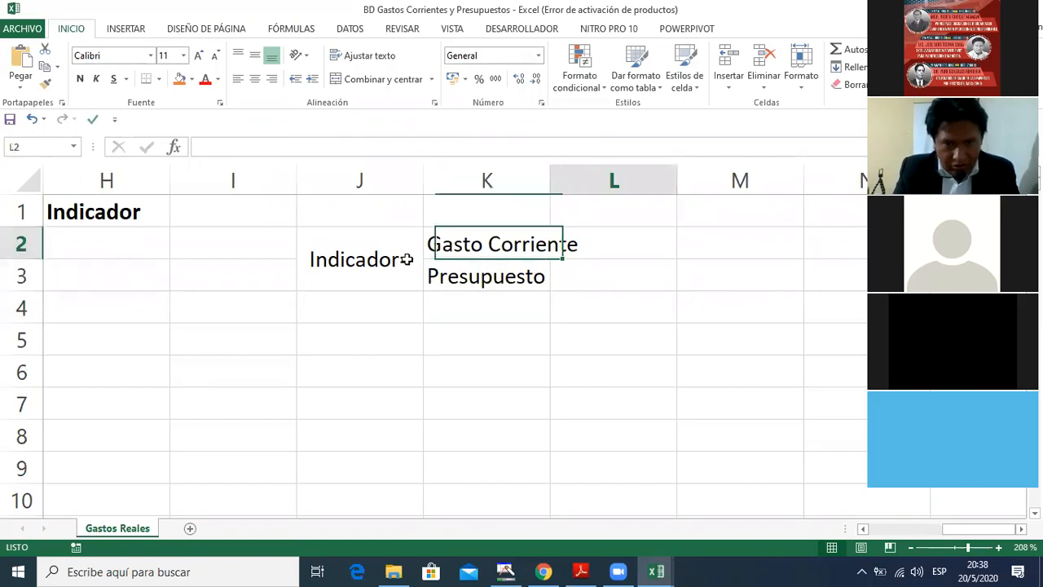
key(Up)
key(Left)
drag(556, 189, 590, 188)
click(505, 279)
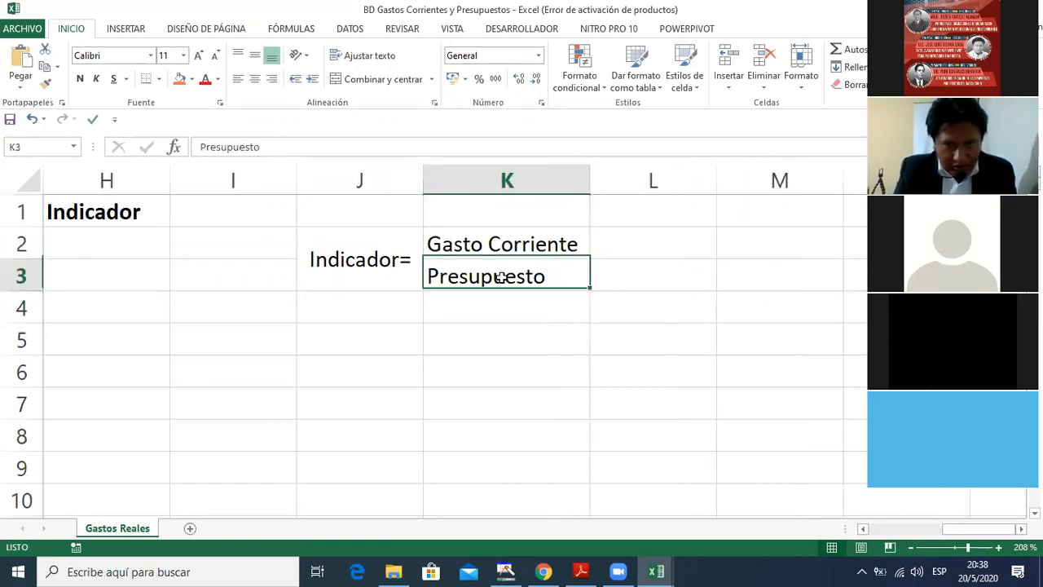
Step: Draw a border line between K2 and K3 as the fraction bar separating Gasto Corriente and Presupuesto
click(621, 277)
click(595, 316)
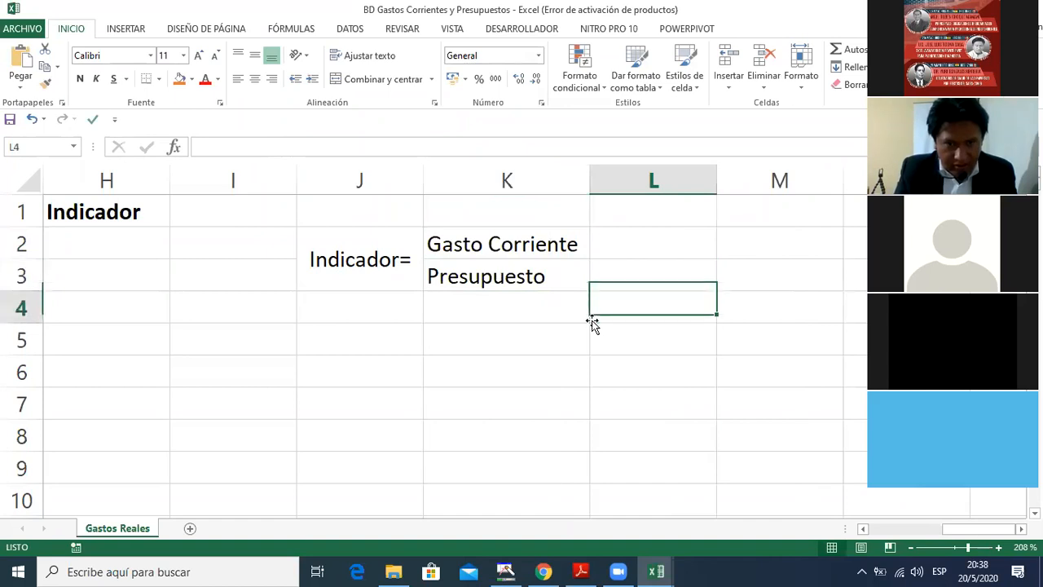
click(158, 79)
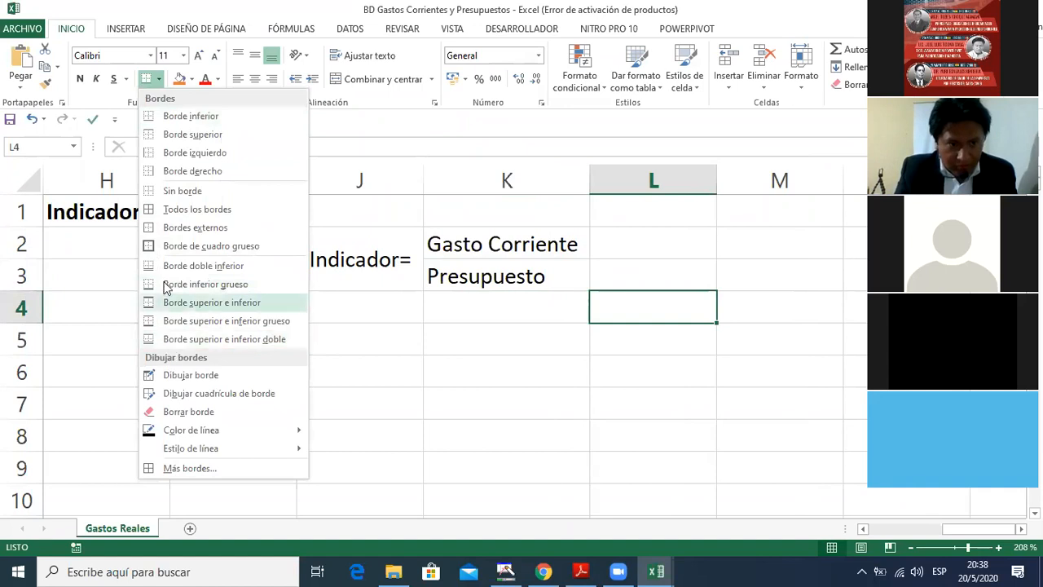
click(190, 374)
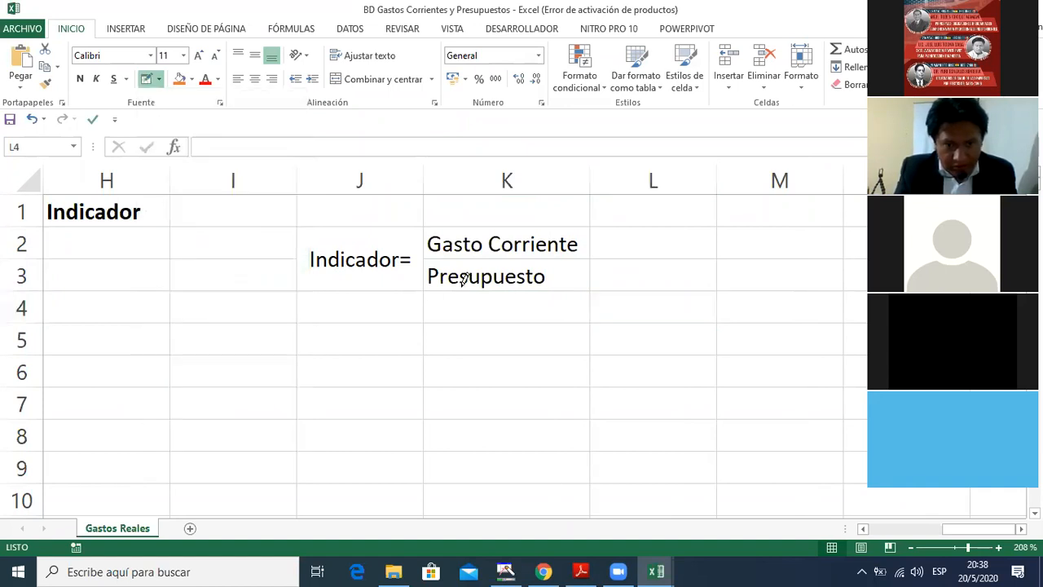
click(504, 254)
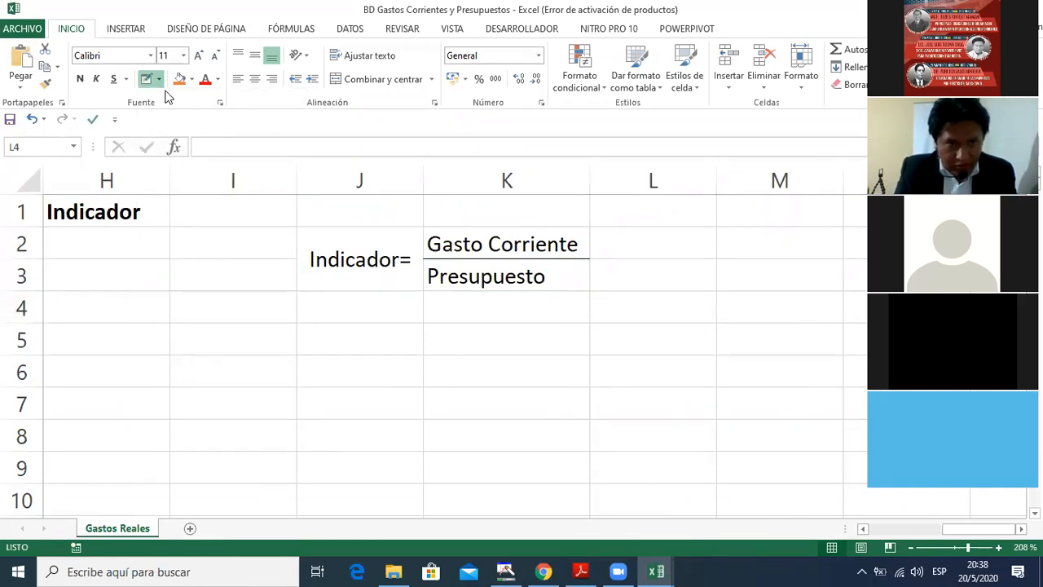
click(145, 80)
click(313, 343)
Step: Select H2, the first empty cell under the Indicador header
key(Left)
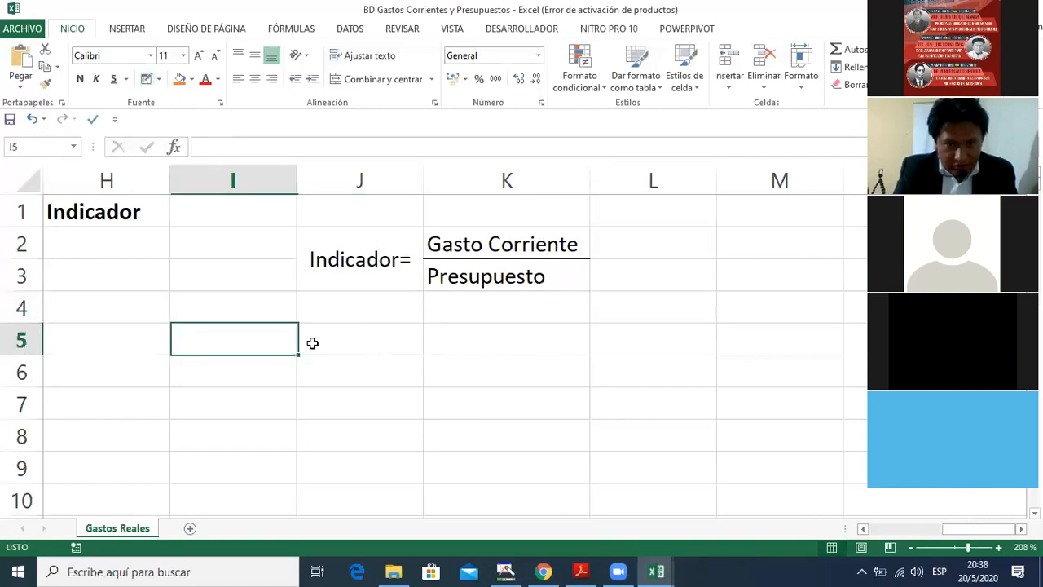
key(Left)
key(Left)
key(Left)
key(Right)
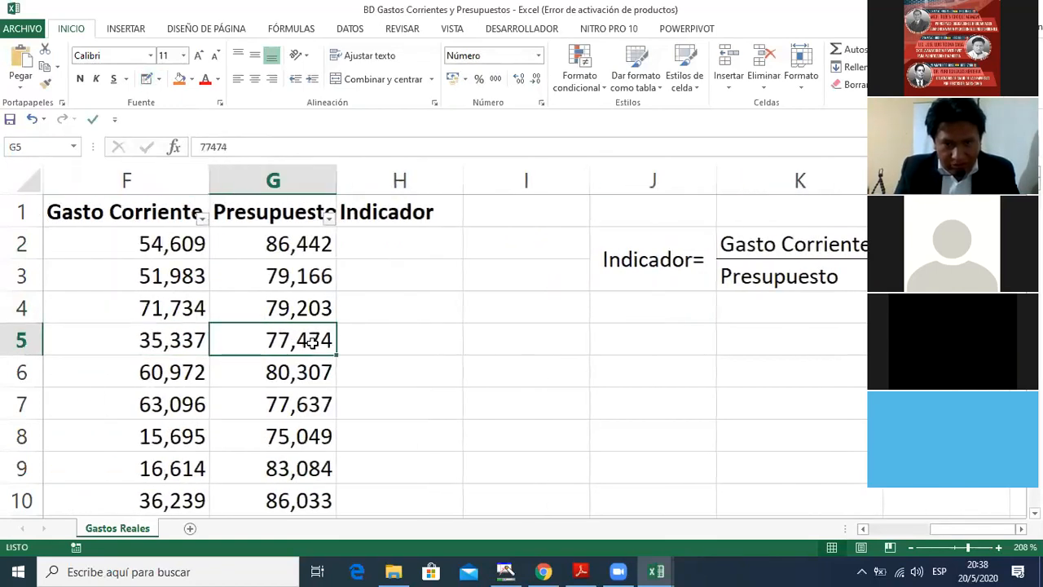
key(Right)
key(Up)
key(Up)
key(Up)
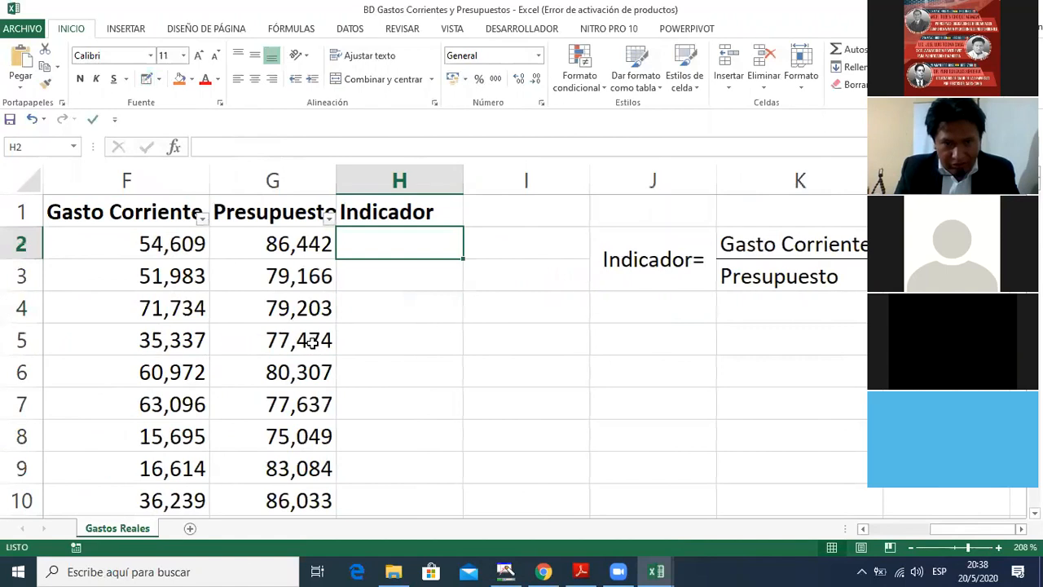
Step: Switch to the GPE Sesion 1 PDF in Adobe Reader, check pages 10 and 11 on Excel indicators, and return to the Excel workbook
mouse_move(581, 572)
click(583, 514)
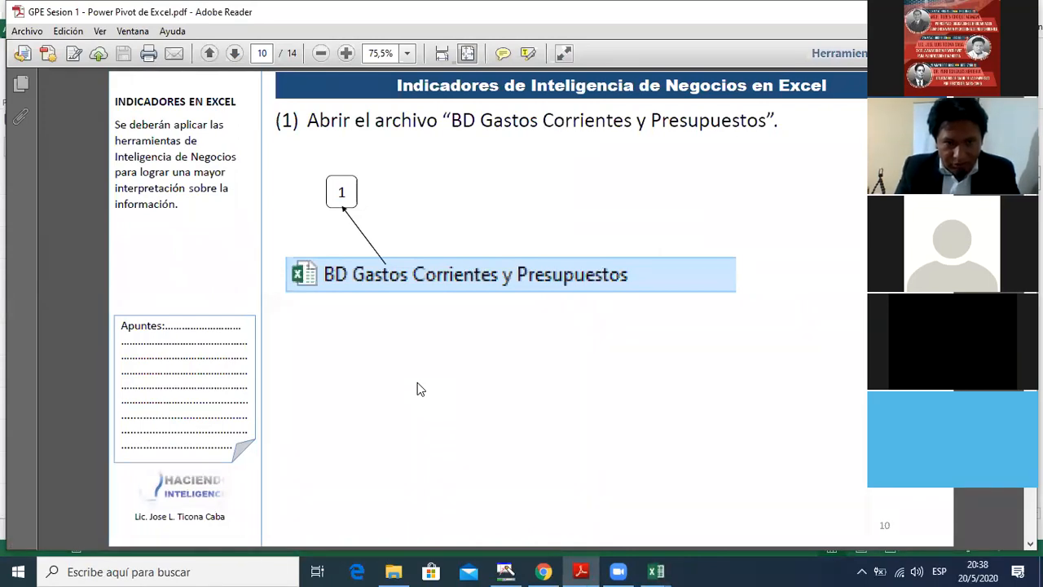
scroll(417, 382, down, 1)
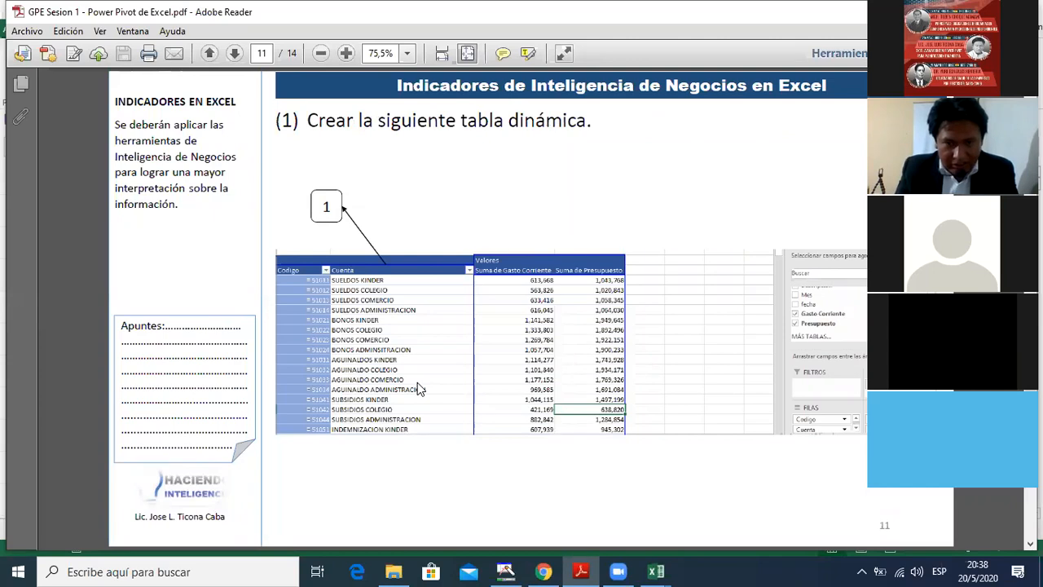
key(alt+Tab)
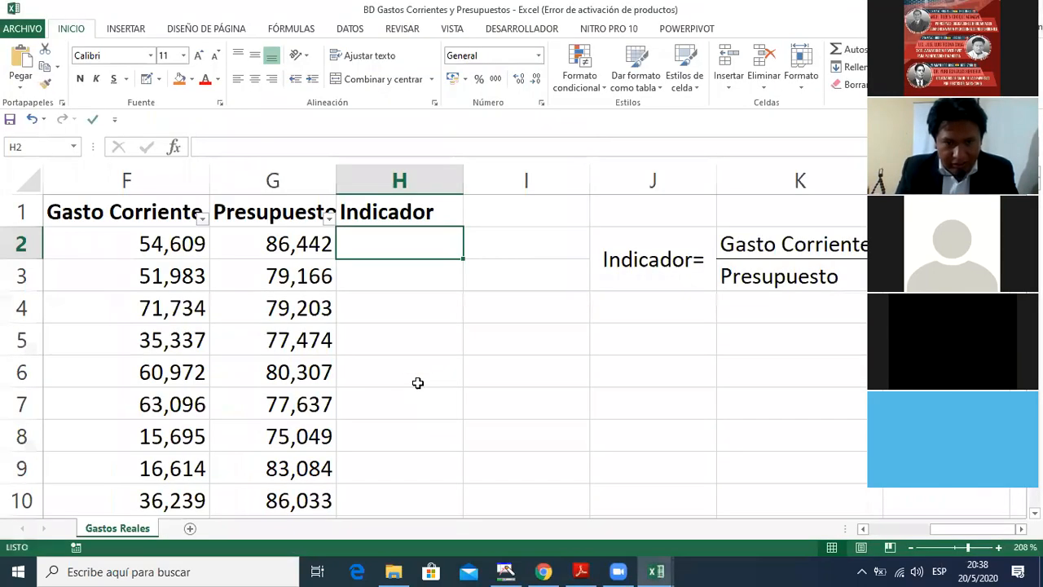
Step: Enter the formula =F2/G2 in H2 and fill it down the Indicador column to the last data row
text(=)
key(Left)
key(Left)
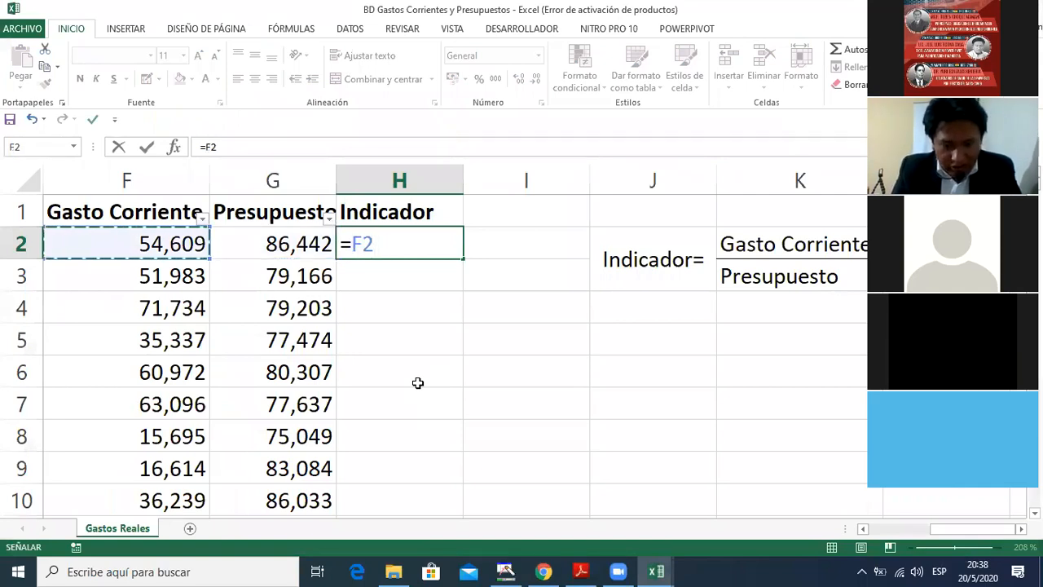
text(/)
key(Left)
key(ctrl+Return)
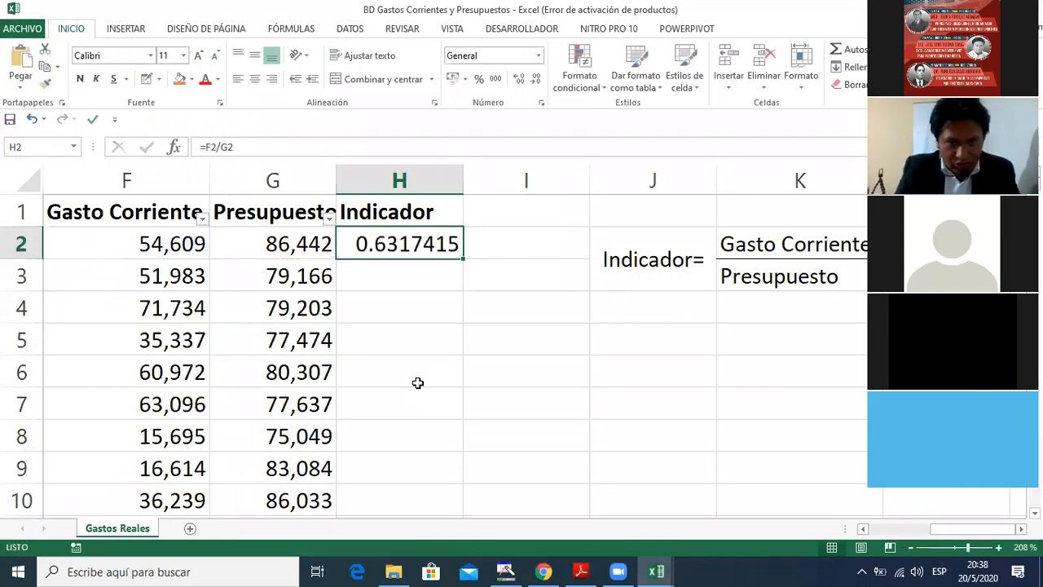
double_click(461, 260)
Step: Check the filled Indicador formulas in the first rows and in the last data row, and review the record in row 4
click(404, 269)
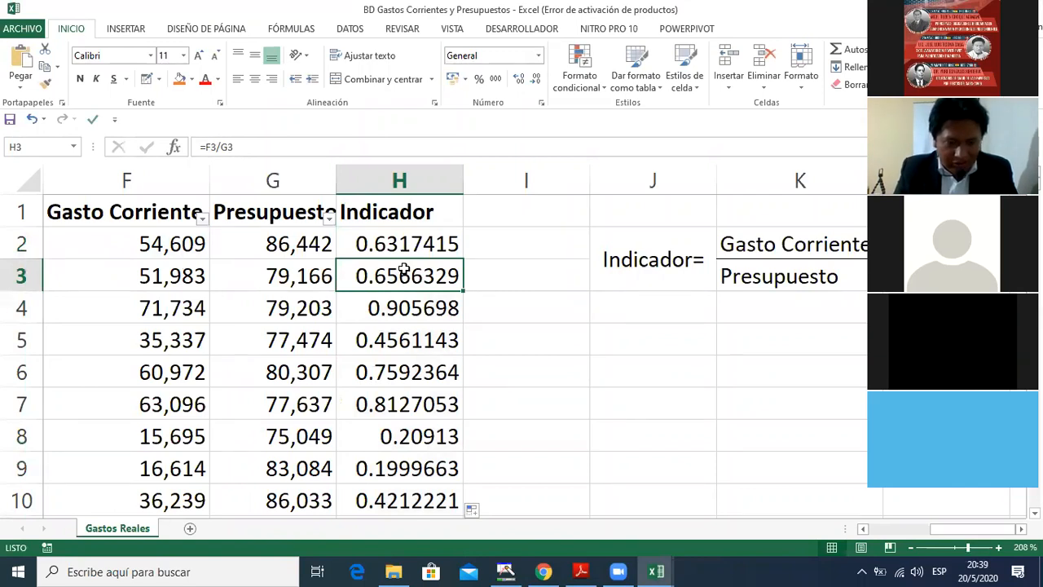
key(Up)
key(Down)
key(Down)
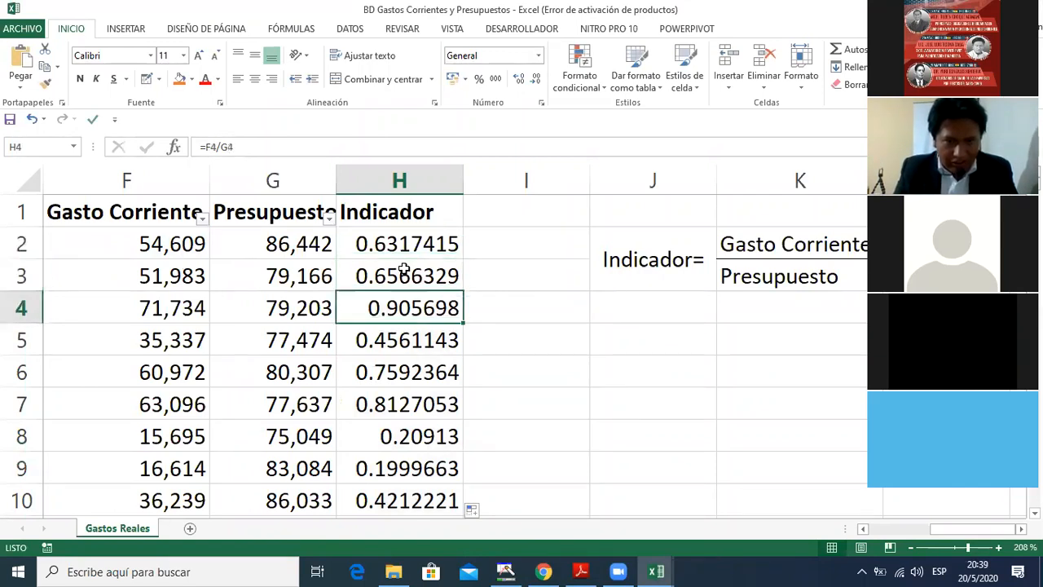
key(Home)
key(Right)
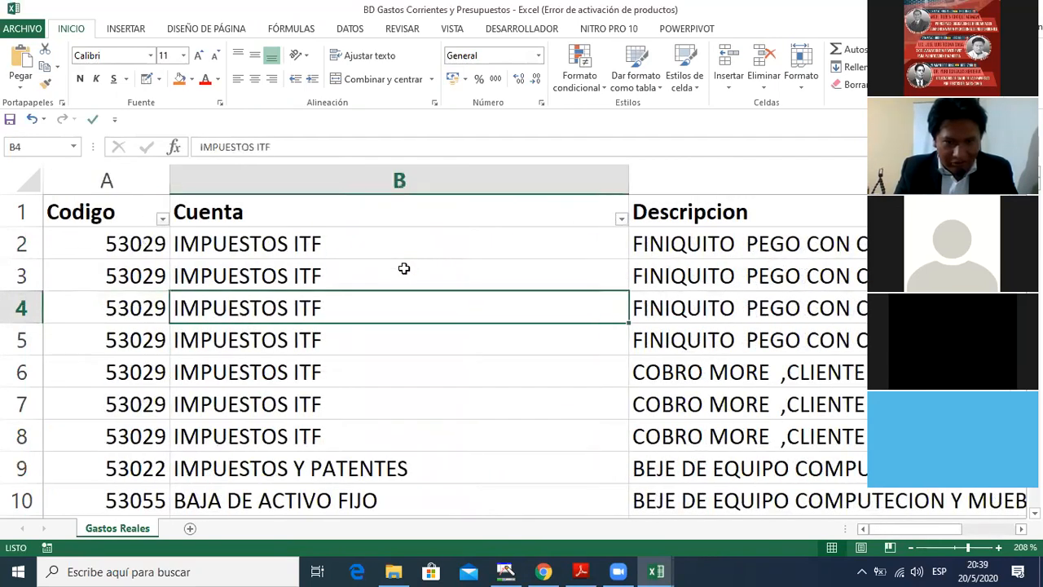
key(Right)
key(Right)
key(Right)
key(Right)
key(Right)
key(Right)
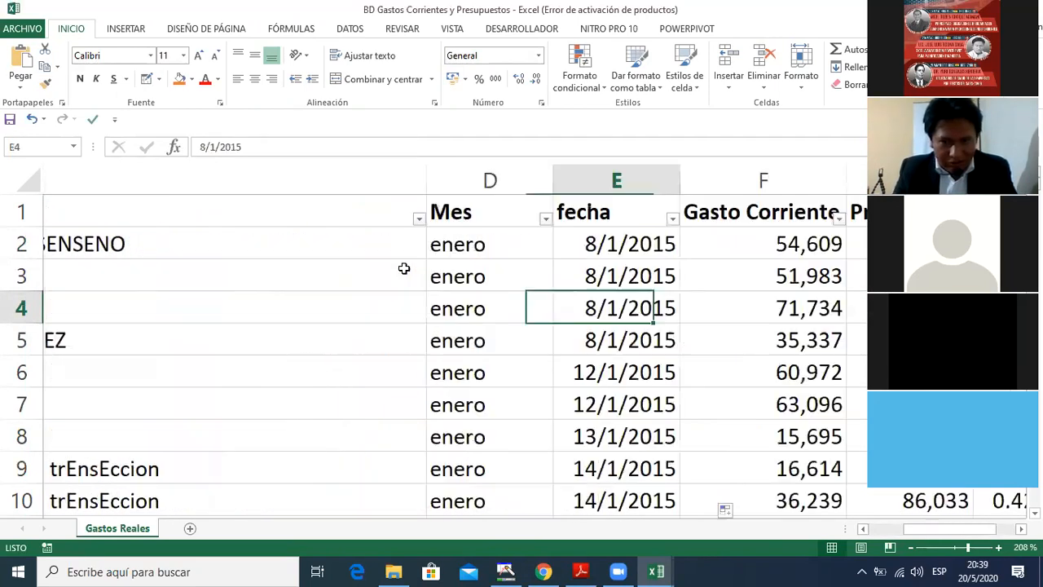
key(ctrl+Down)
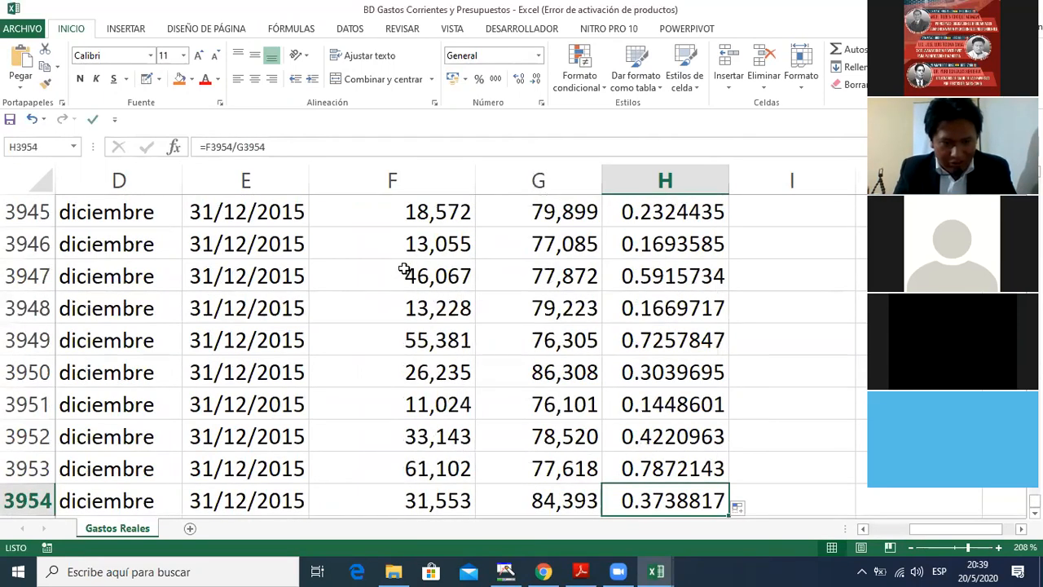
key(ctrl+Up)
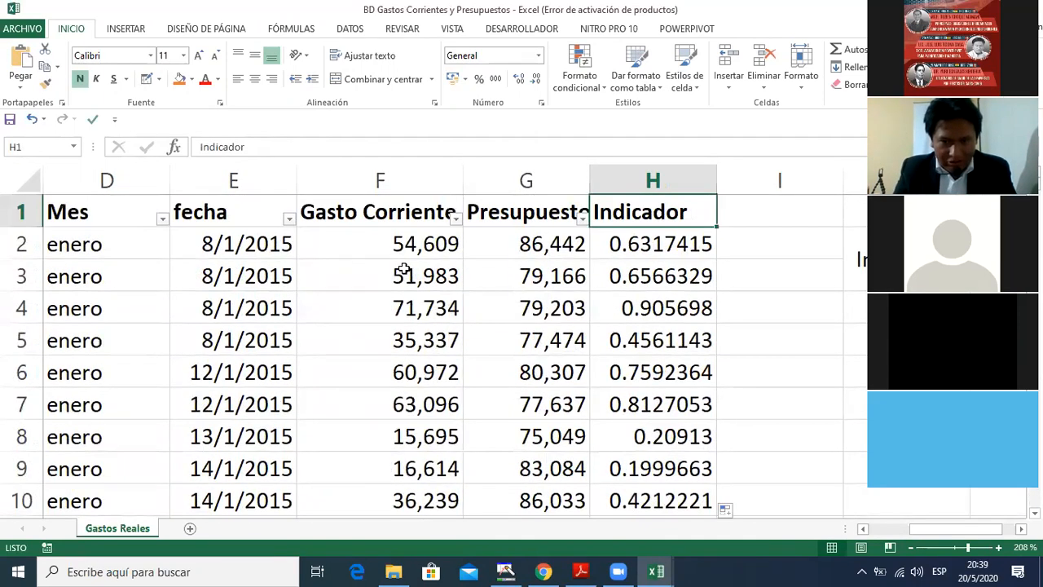
Step: Compare the Indicador column with the written Gasto Corriente over Presupuesto definition in J2:K3
key(Right)
key(Right)
key(Right)
key(Right)
key(Left)
key(Left)
key(Left)
key(Left)
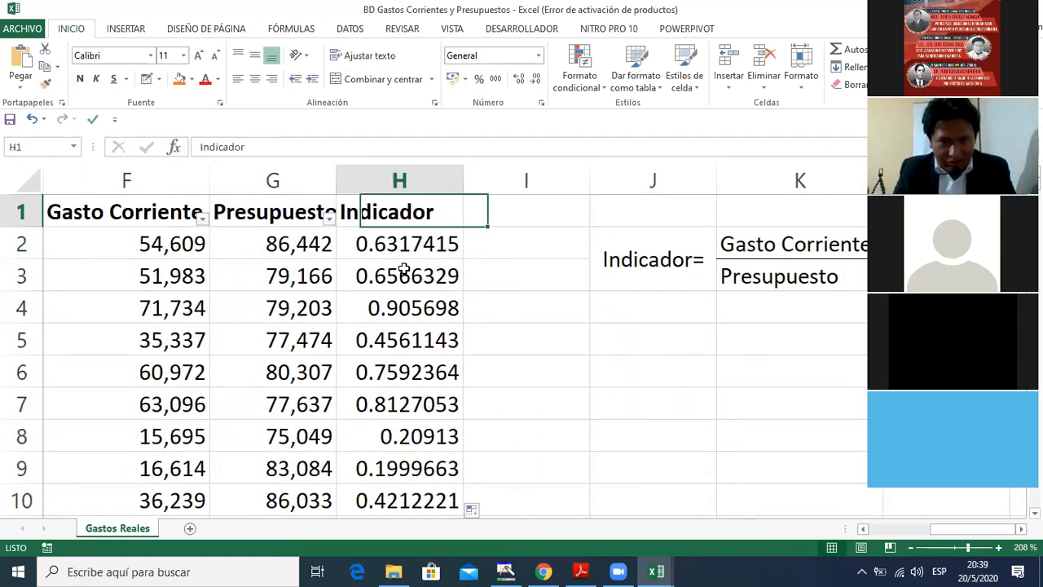
Step: Format the Indicador values from H2 down to H3954 as percentages
key(Down)
key(Left)
key(Left)
key(Right)
key(Right)
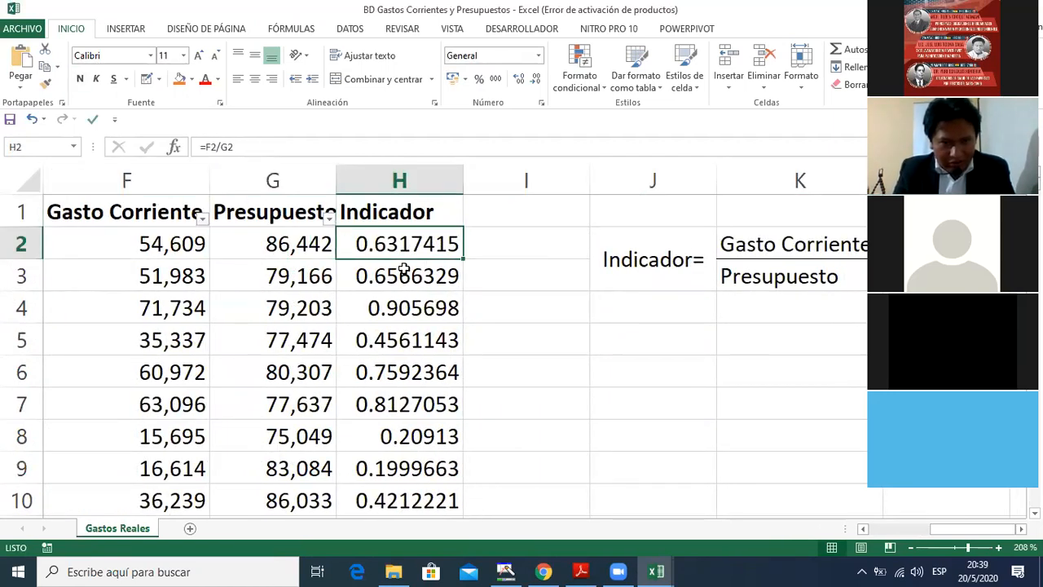
key(ctrl+shift+Down)
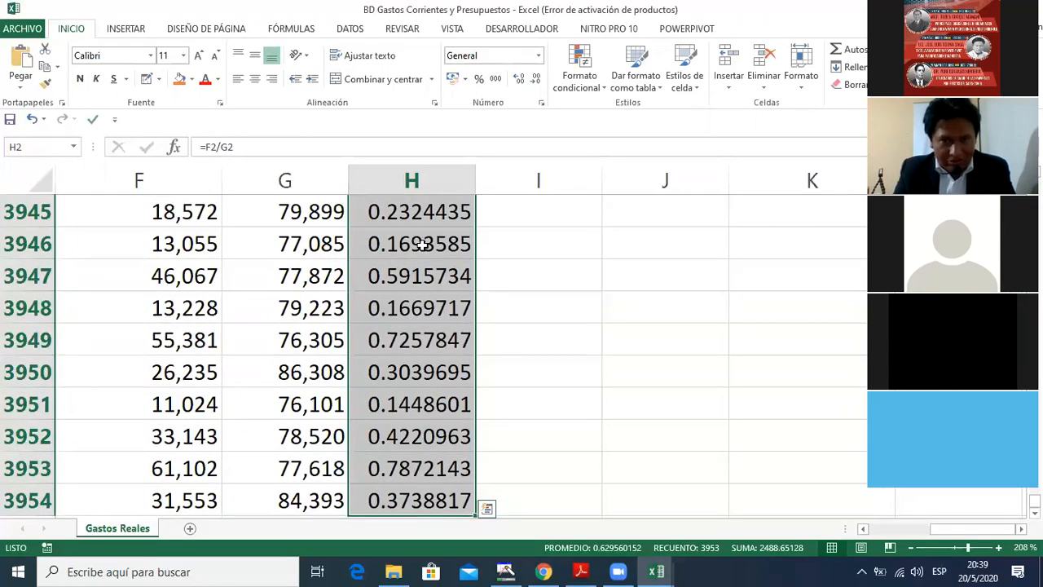
click(481, 81)
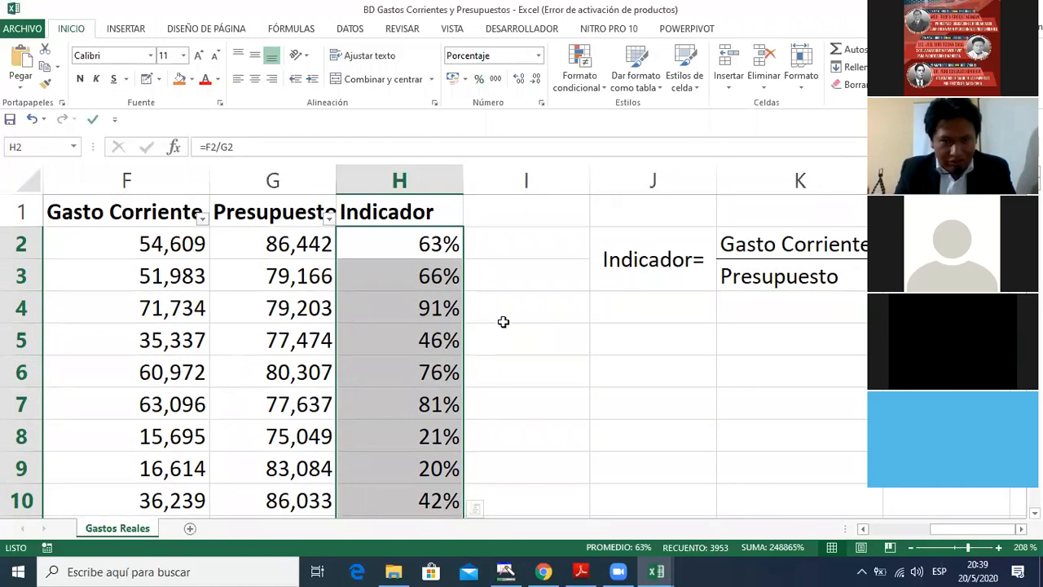
Step: Apply the conditional-format icon set with circled check mark, exclamation mark and cross to the Indicador values in column H
click(604, 88)
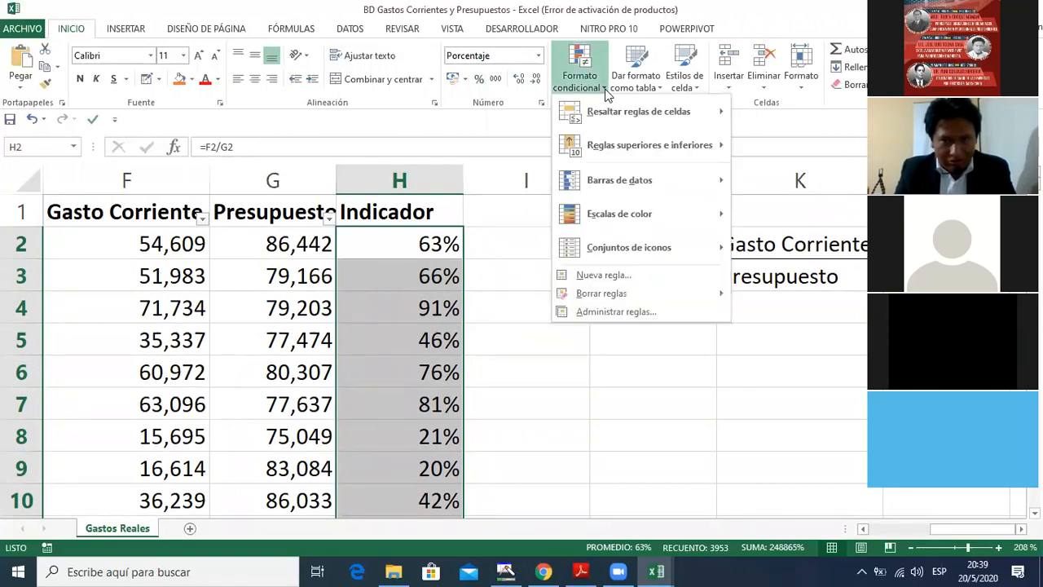
mouse_move(725, 249)
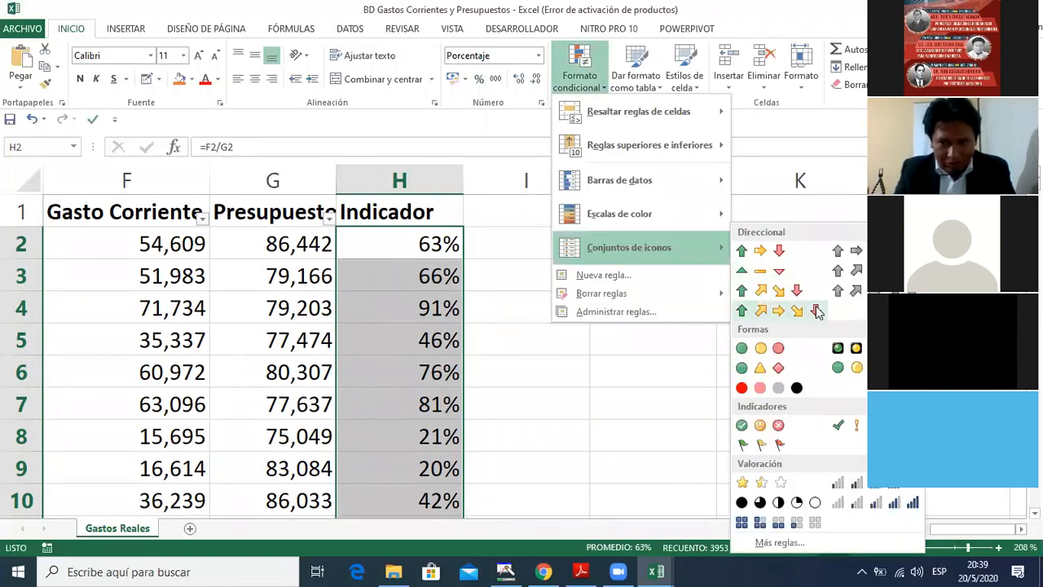
click(765, 430)
key(Down)
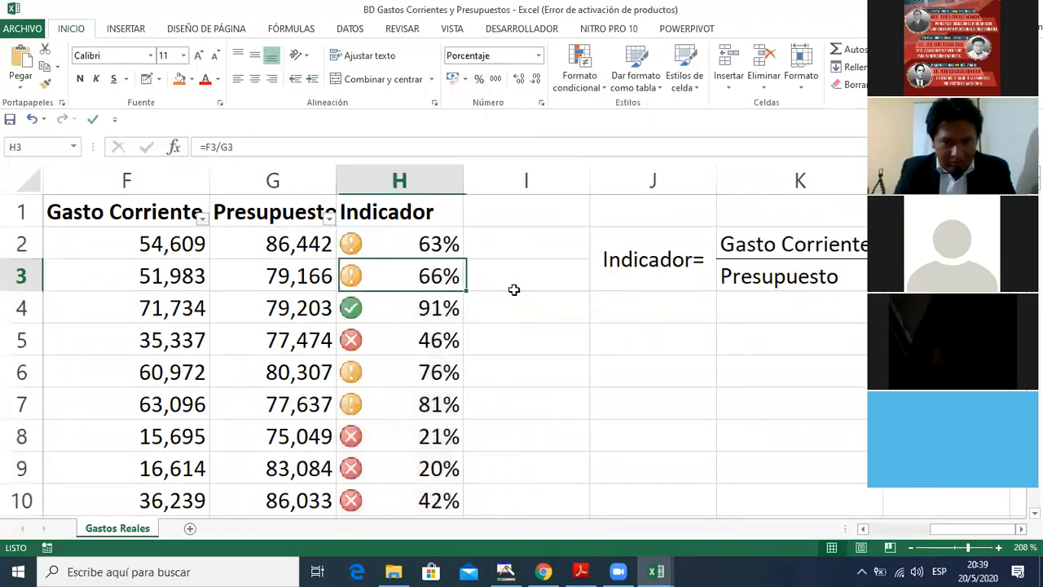
Step: Examine the icons in the Indicador column alongside the Gasto Corriente and Presupuesto amounts and the written definition in J2:K3
key(Left)
key(Right)
key(Right)
key(Right)
key(Right)
key(Right)
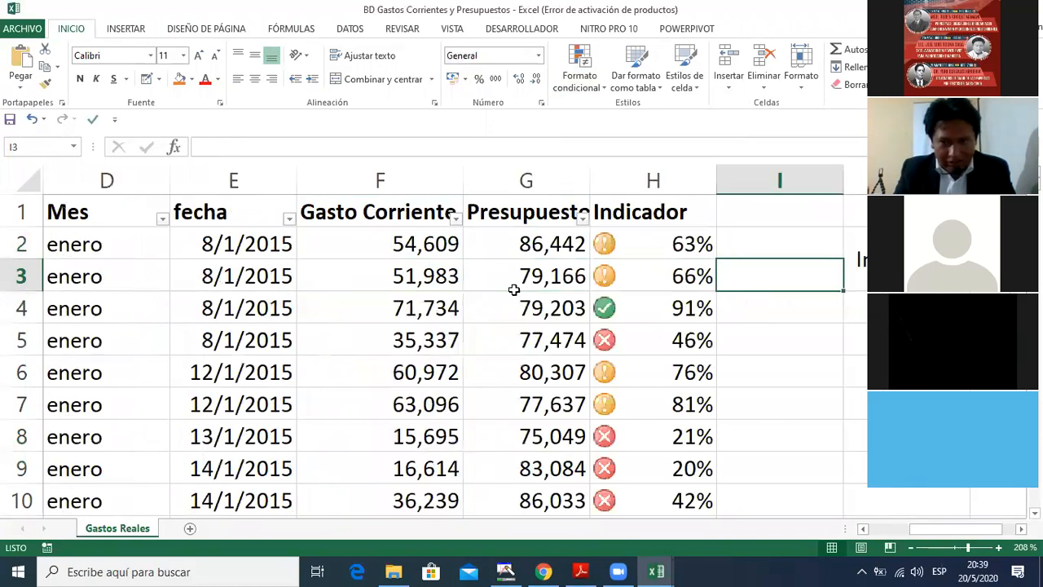
key(Left)
key(Left)
key(Left)
key(Left)
key(Left)
key(Left)
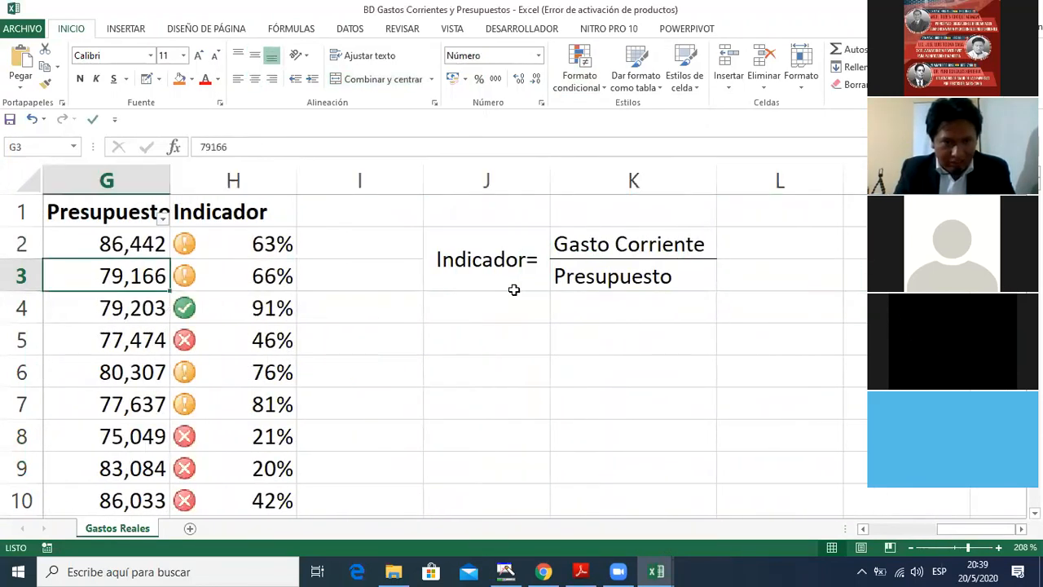
key(Right)
key(Right)
key(Right)
key(Left)
key(Left)
key(Left)
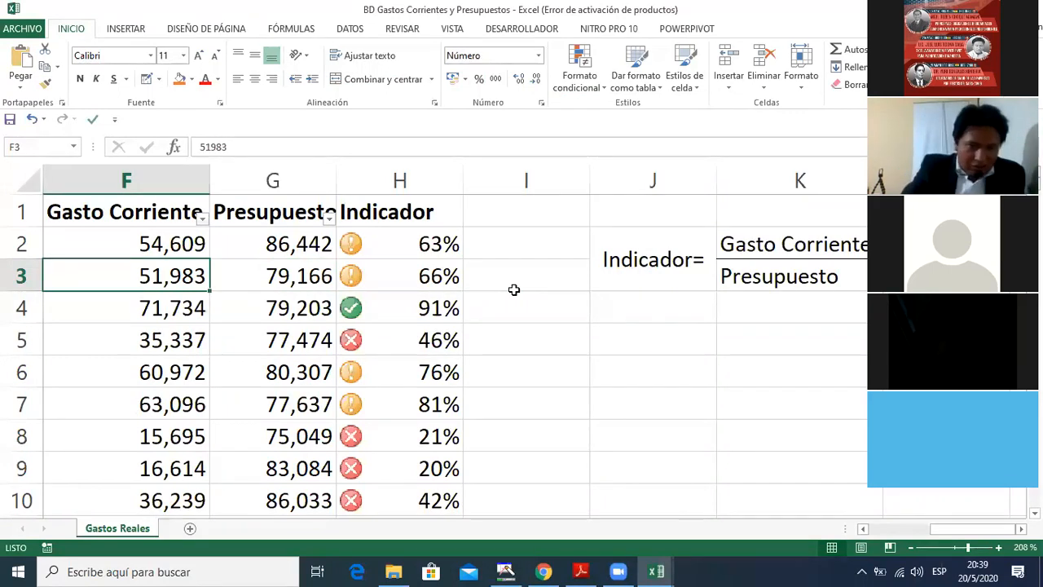
Step: Examine the Gasto Corriente, Presupuesto and Indicador values in the first rows beside the written Indicador definition
key(Left)
key(Right)
key(Right)
key(Right)
key(Right)
key(Left)
key(Up)
key(Down)
key(Down)
key(Down)
key(Down)
key(Up)
key(Up)
key(Up)
key(Up)
key(Down)
key(Down)
key(Down)
key(Up)
key(Up)
key(Up)
key(Up)
key(Down)
key(Down)
key(Down)
key(Down)
key(Left)
key(Left)
key(Left)
key(Left)
key(Right)
key(Right)
key(Right)
key(Right)
key(Left)
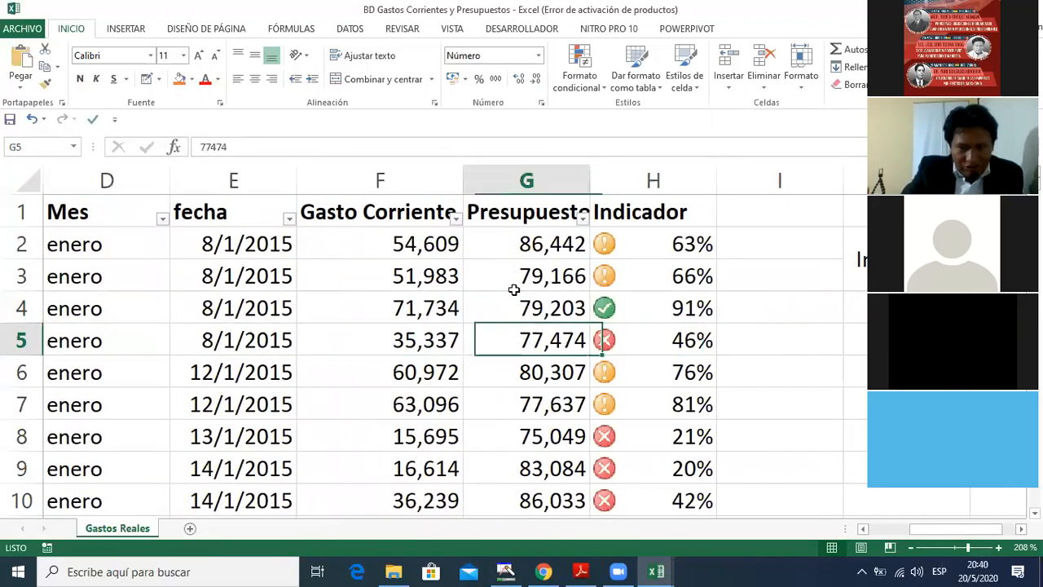
key(Right)
key(Right)
key(Left)
key(Right)
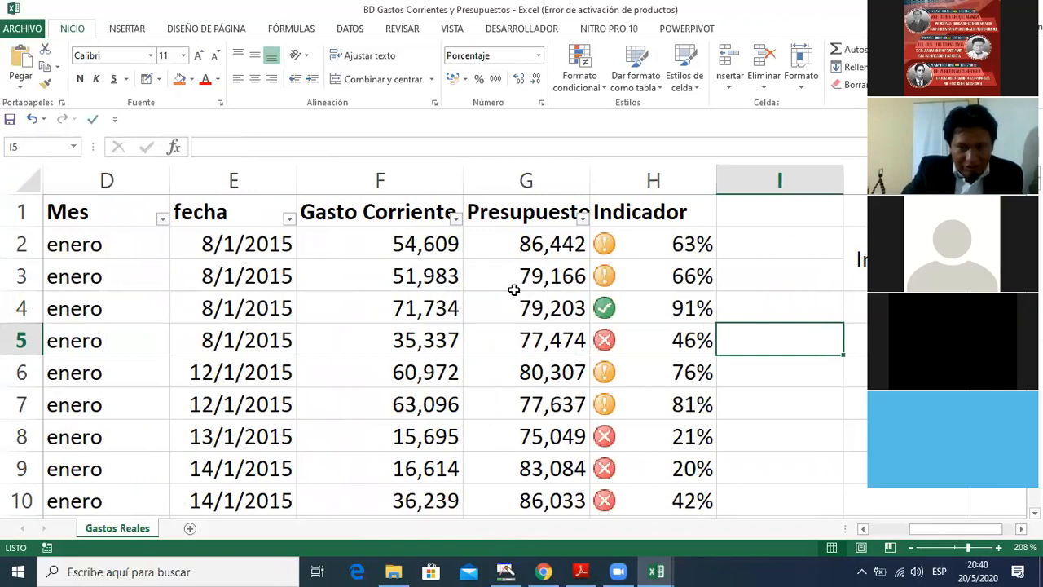
key(Right)
key(Right)
key(Right)
key(Right)
key(Left)
key(Left)
key(Left)
key(Left)
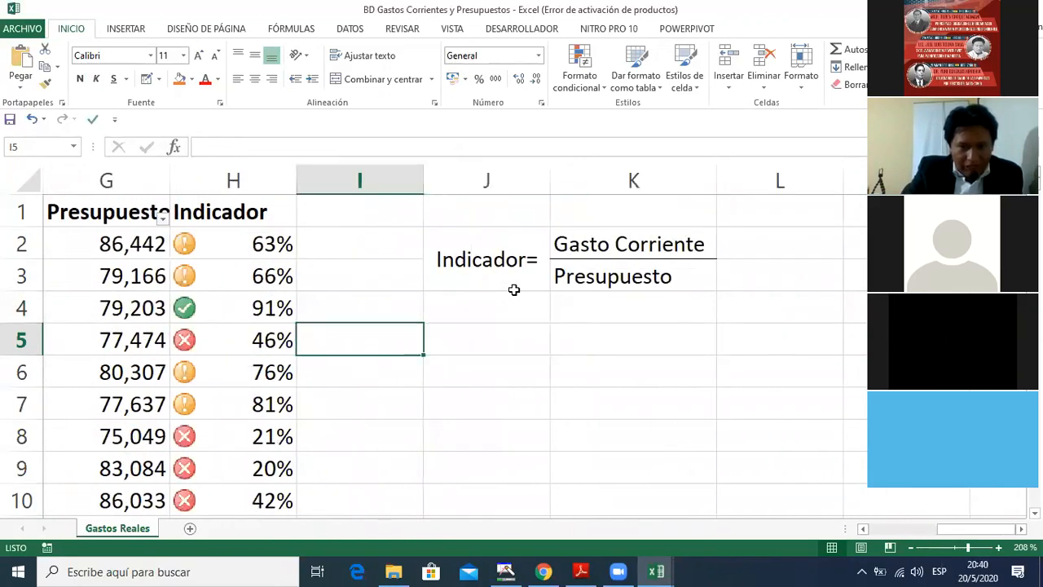
Step: Review the row 2 record across its fields from Cuenta to the Indicador formula in H2
key(Left)
key(Up)
key(Up)
key(Up)
key(Left)
key(Right)
key(Left)
key(Left)
key(Left)
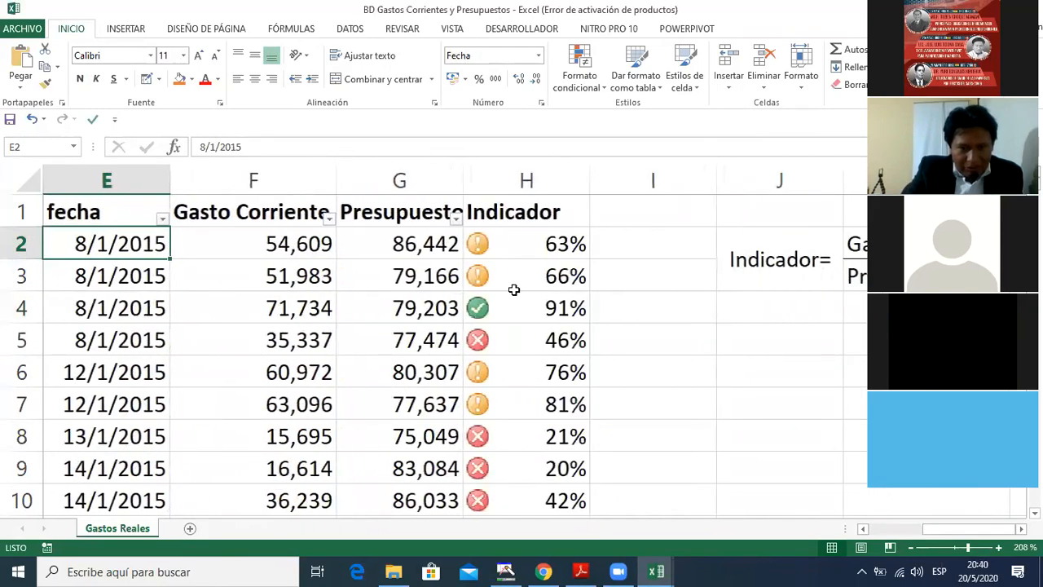
key(Left)
key(Right)
key(Right)
key(Right)
key(Left)
key(Left)
key(Left)
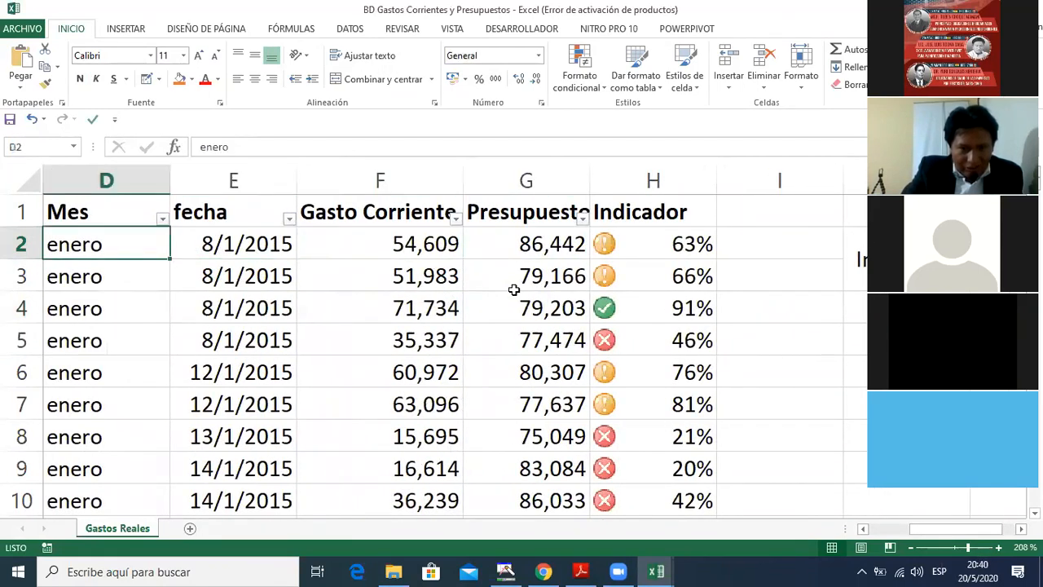
key(Left)
key(Right)
key(Right)
key(Right)
key(Right)
key(Right)
key(Left)
key(Left)
key(Left)
key(Left)
key(Left)
key(Left)
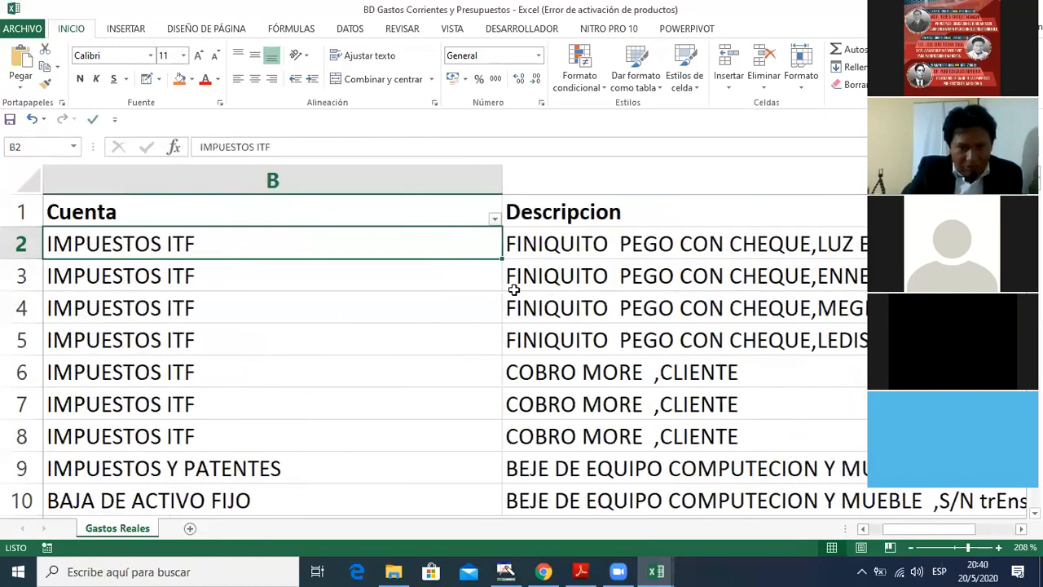
key(Right)
key(Right)
key(Right)
key(Right)
key(Right)
key(Right)
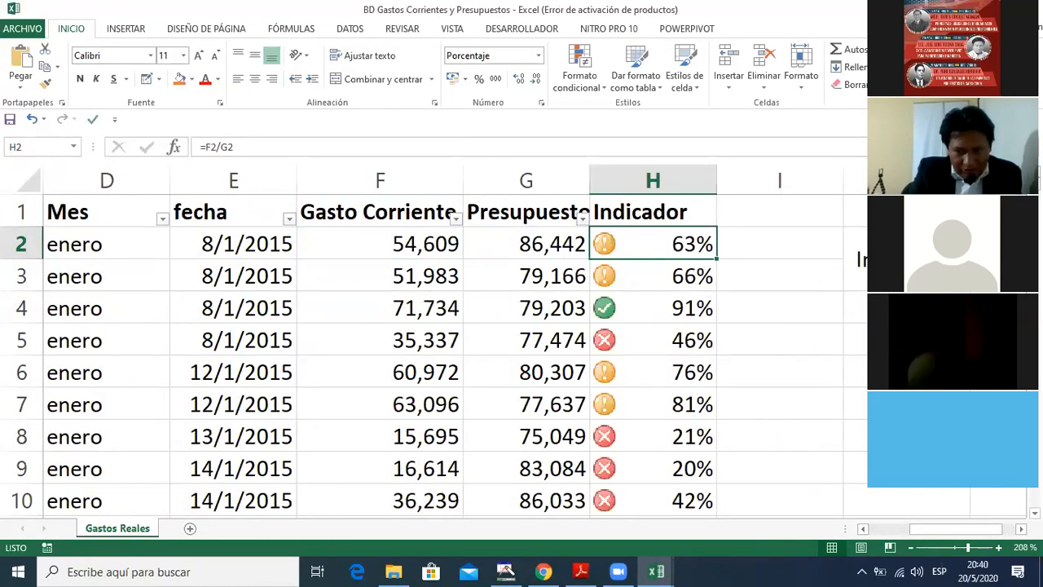
Step: Reduce the worksheet zoom to 96% and go to the Codigo header in A1
click(953, 548)
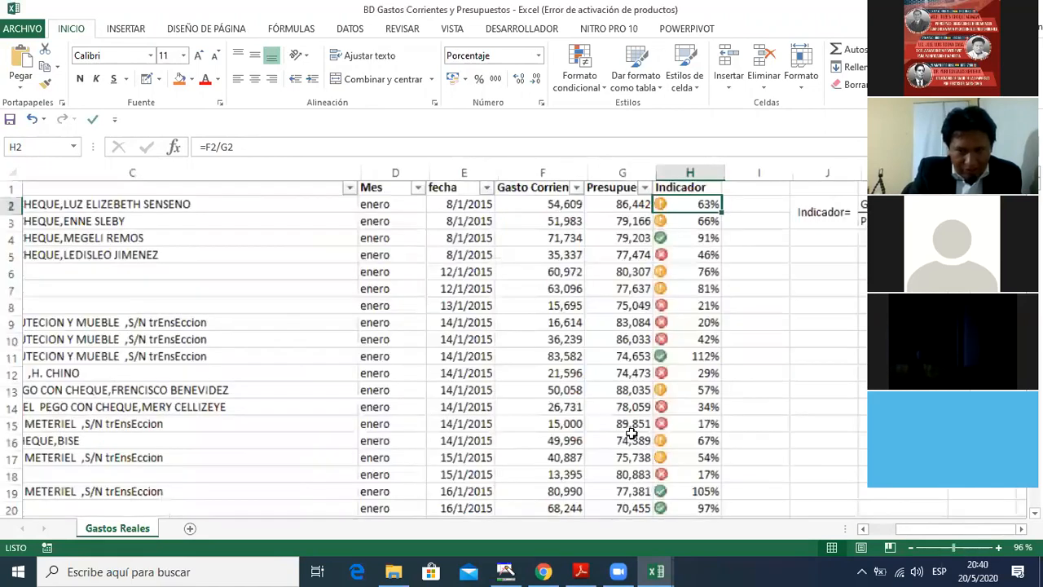
click(315, 291)
key(Up)
key(Up)
key(Up)
key(Up)
key(Up)
key(Up)
key(Up)
key(Left)
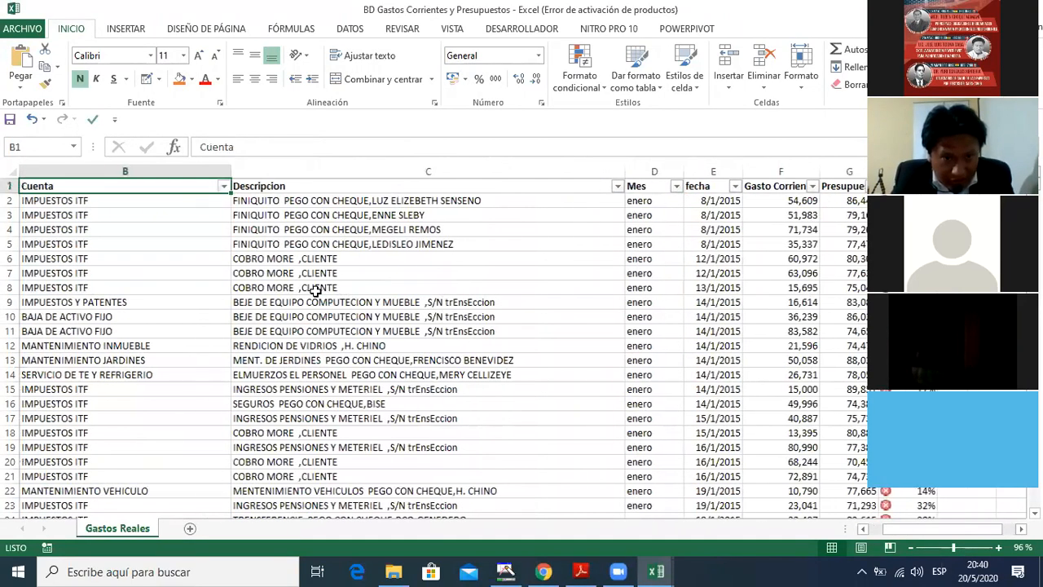
key(Left)
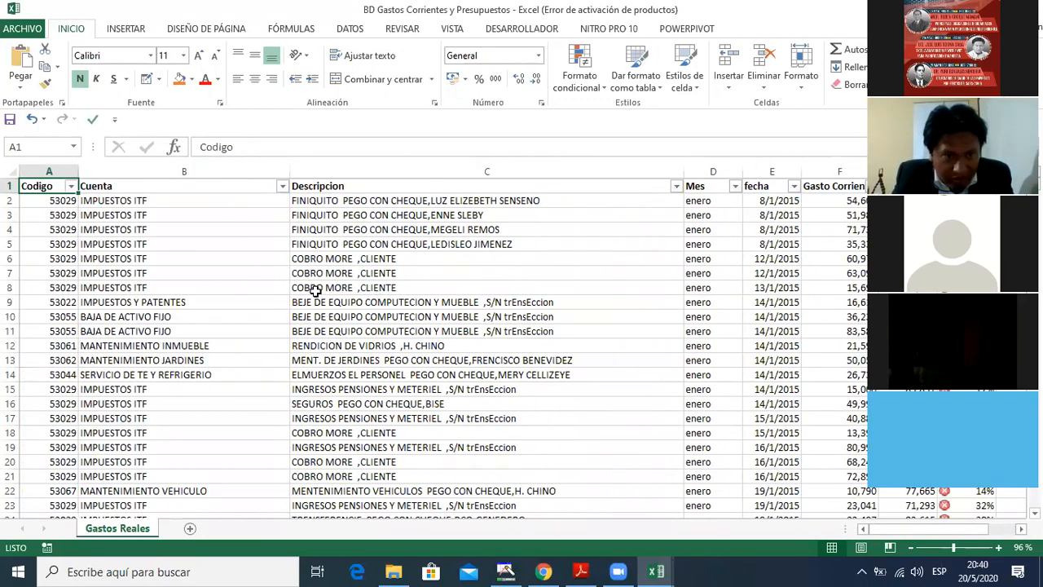
Step: Examine the database fields of the first record in row 2, from Codigo through Presupuesto
key(Down)
key(Right)
key(Left)
key(Right)
key(Right)
key(Right)
key(Right)
key(Left)
key(Left)
key(Left)
key(Left)
key(Right)
key(Right)
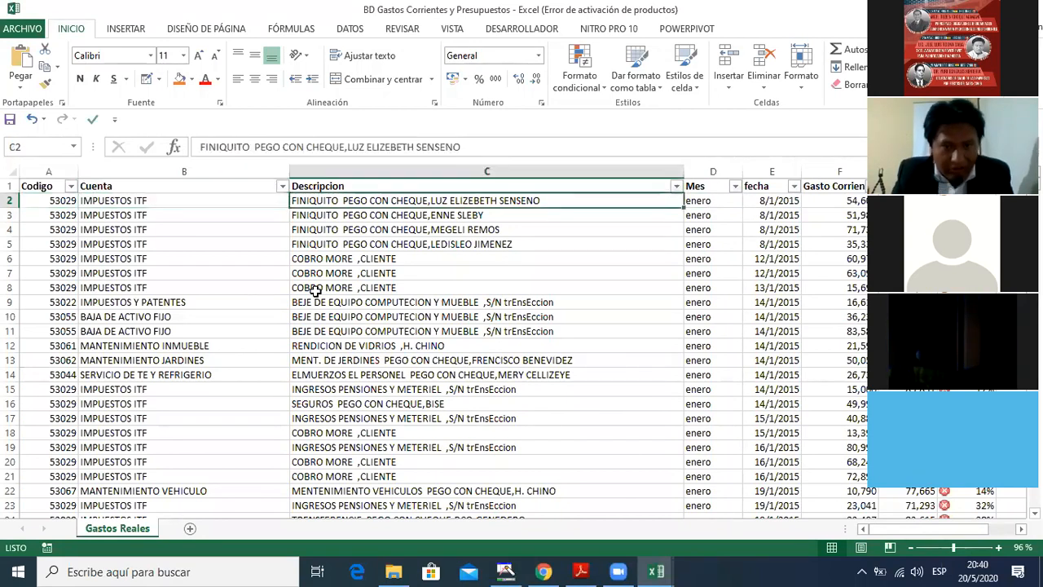
key(Right)
key(Right)
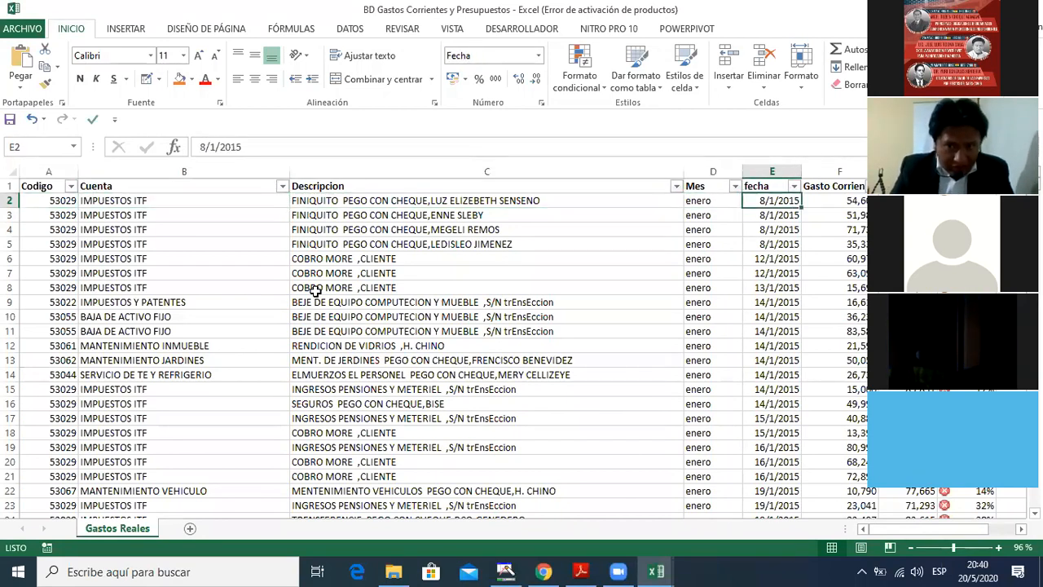
key(Right)
key(Right)
key(Right)
key(Right)
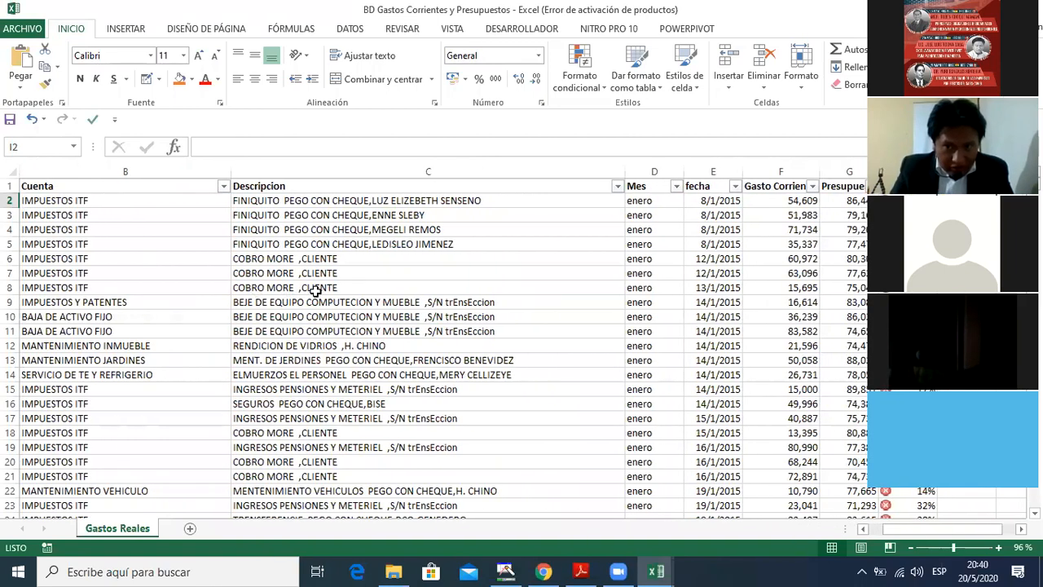
key(Right)
key(Left)
key(Left)
key(Left)
key(Home)
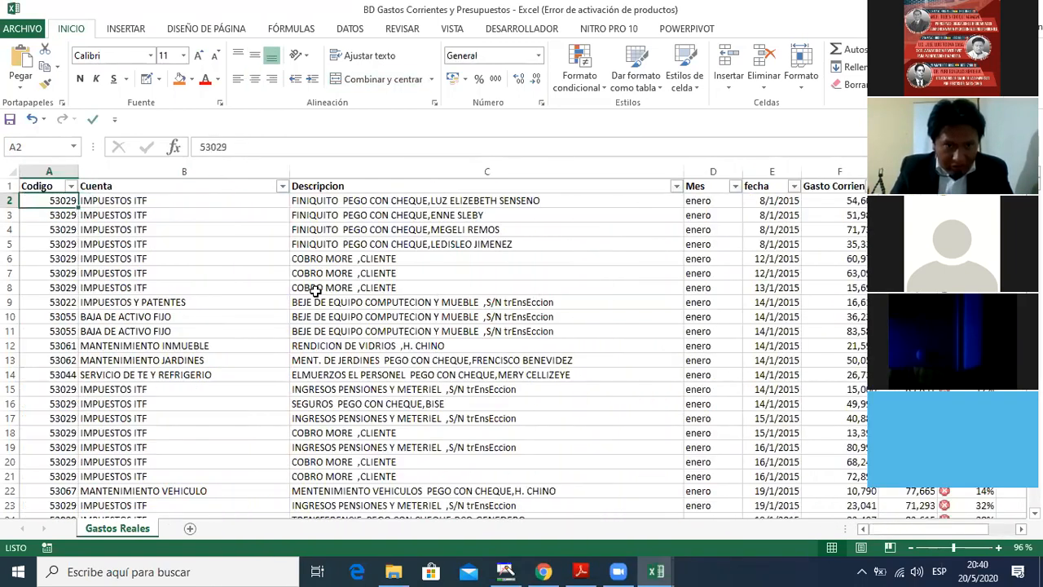
Step: Select the range A1:G3954, from the Codigo header through the Presupuesto column, and return to A1
key(Up)
key(shift+Right)
key(shift+Right)
key(shift+Right)
key(shift+Right)
key(shift+Right)
key(shift+Right)
key(shift+Right)
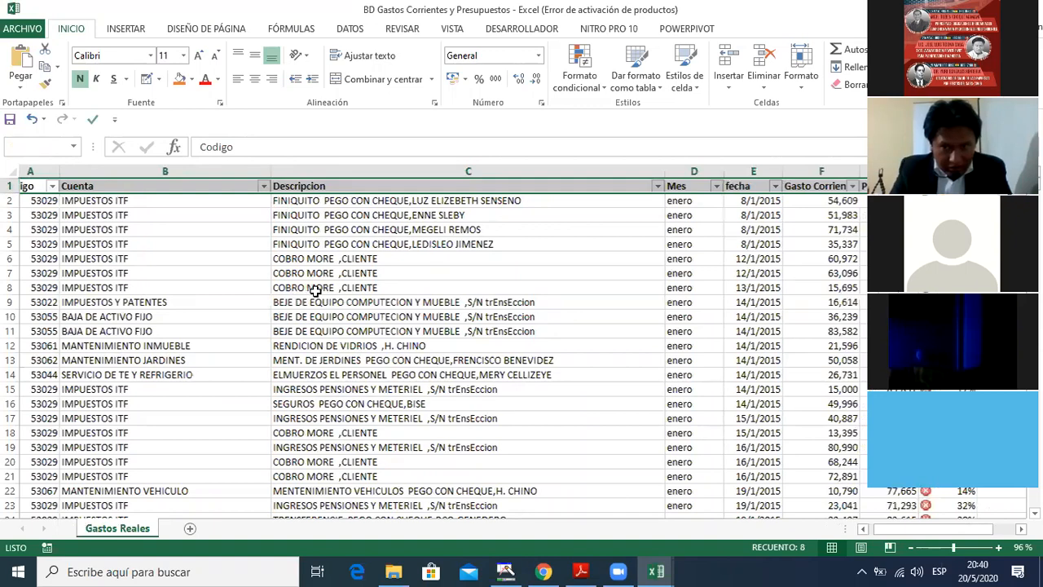
key(shift+Left)
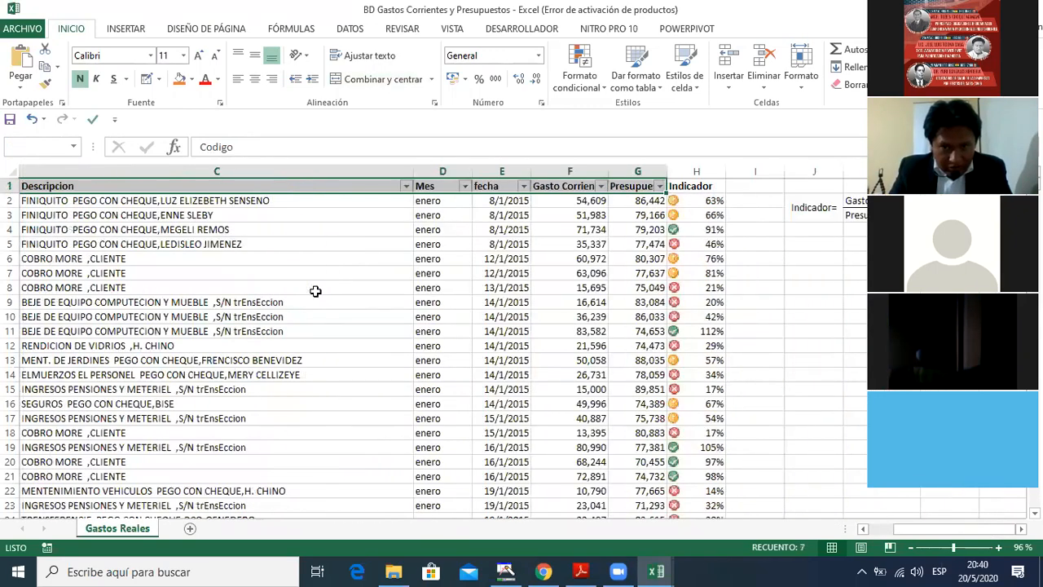
key(ctrl+shift+Down)
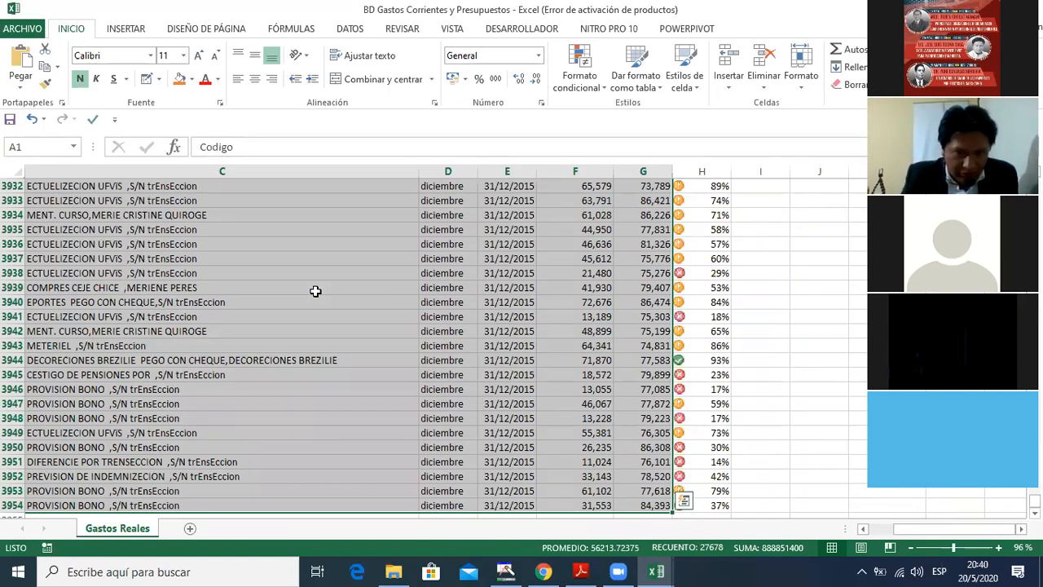
key(ctrl+Home)
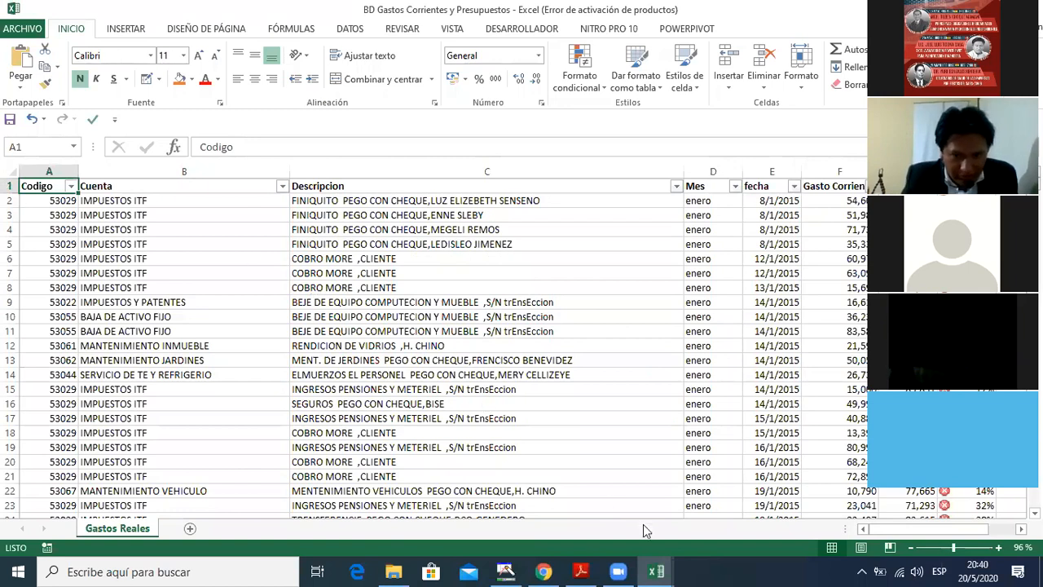
Step: Outline the select-all corner of the worksheet with a magenta rectangle using the screen annotation tool
click(506, 571)
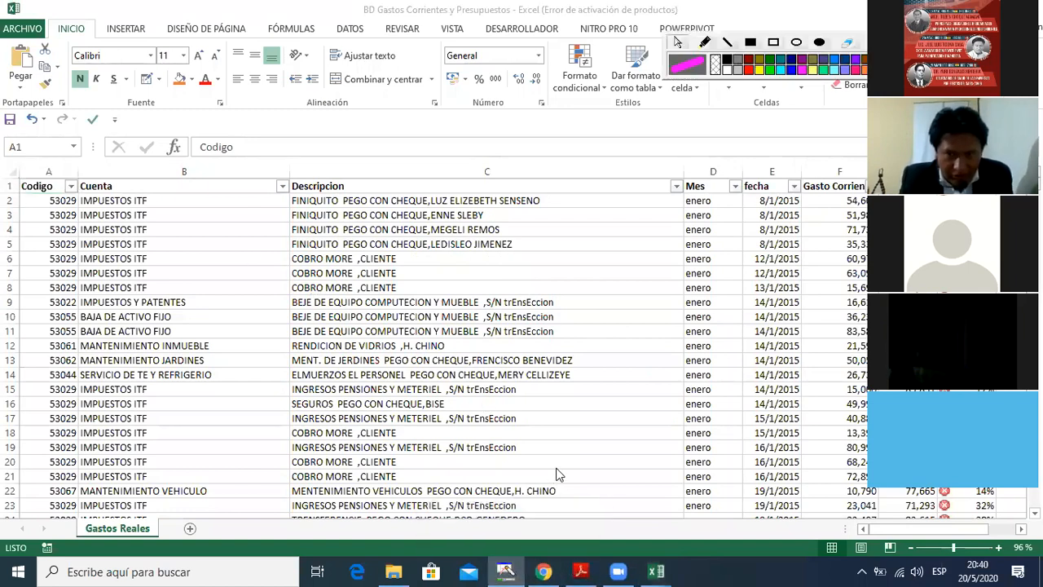
click(773, 43)
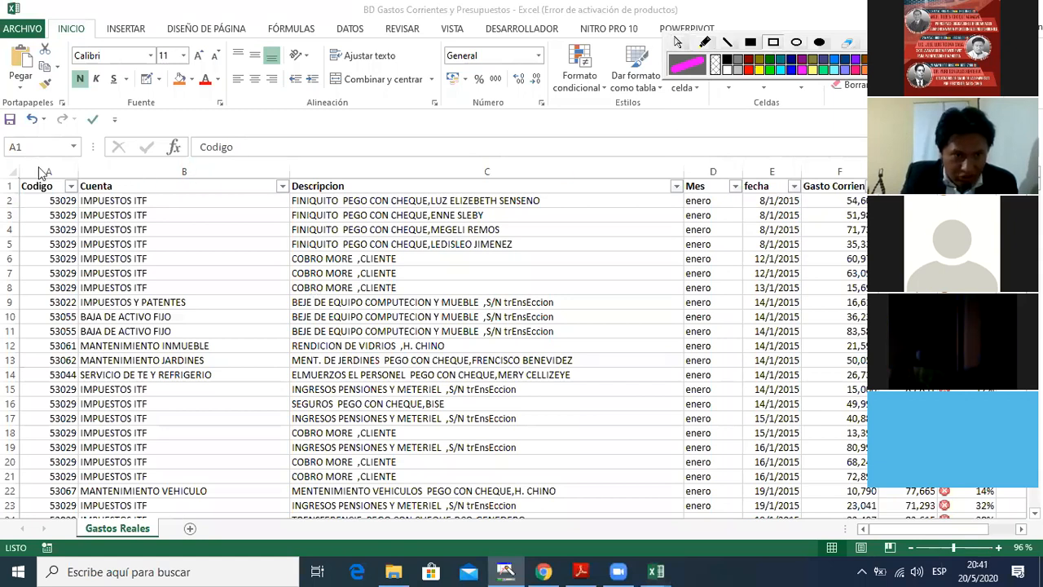
mouse_move(2, 159)
mouse_down()
mouse_move(9, 190)
mouse_move(38, 193)
mouse_up()
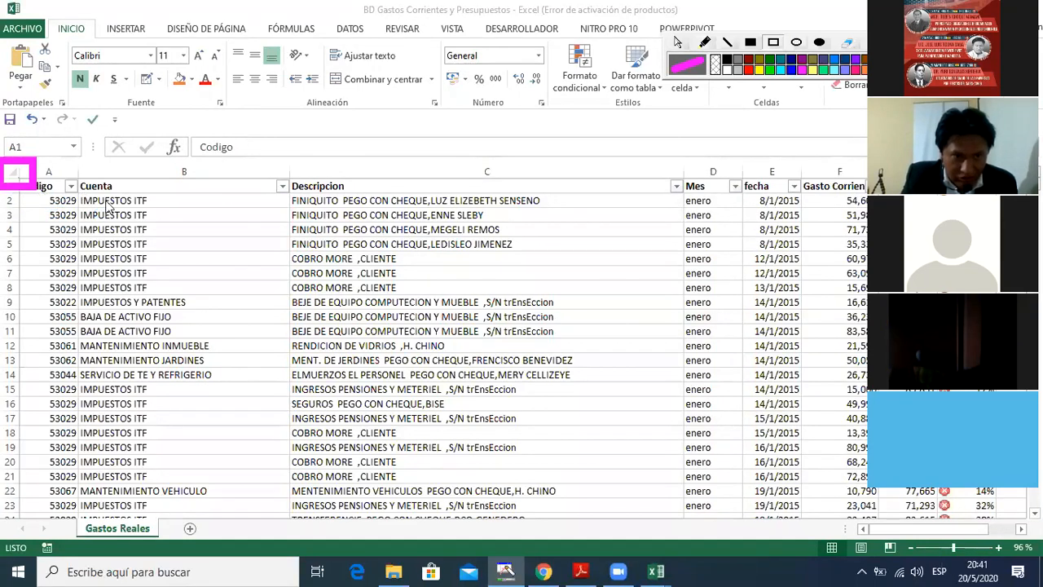
click(683, 44)
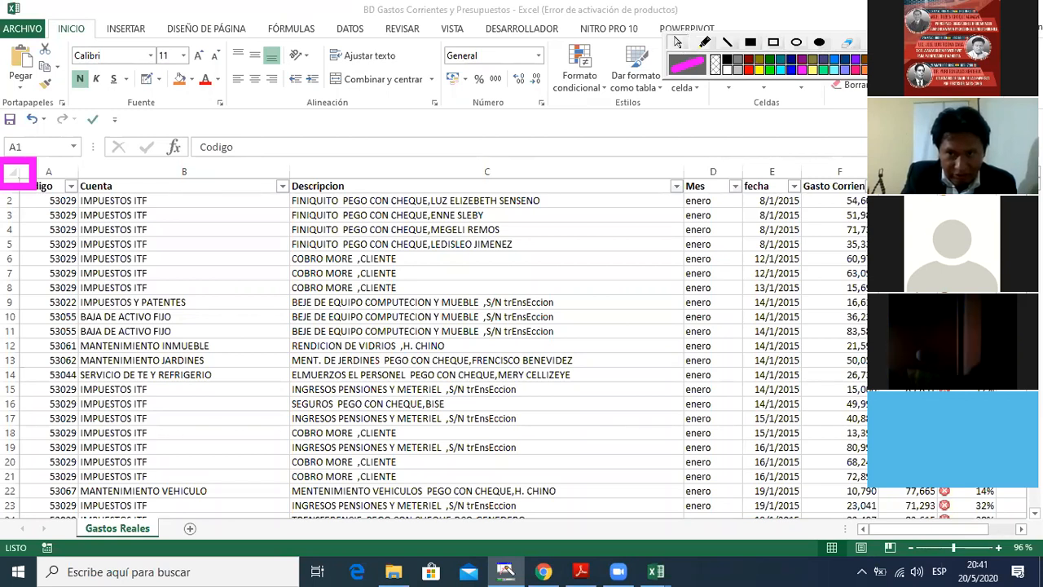
Step: Select the entire Gastos Reales worksheet at 96% and again at 33% zoom, clearing the selection each time
click(143, 234)
click(135, 243)
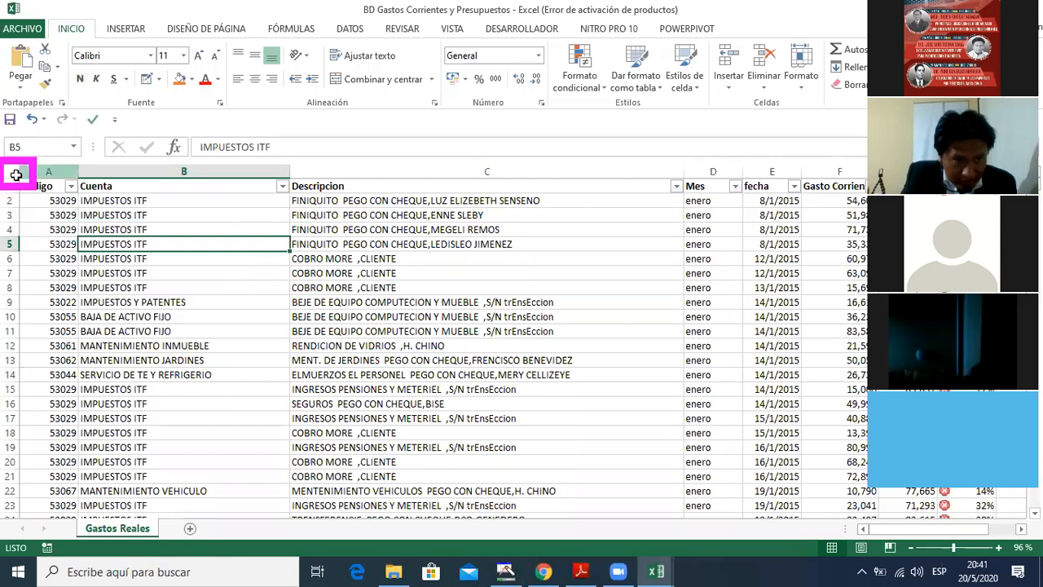
click(16, 174)
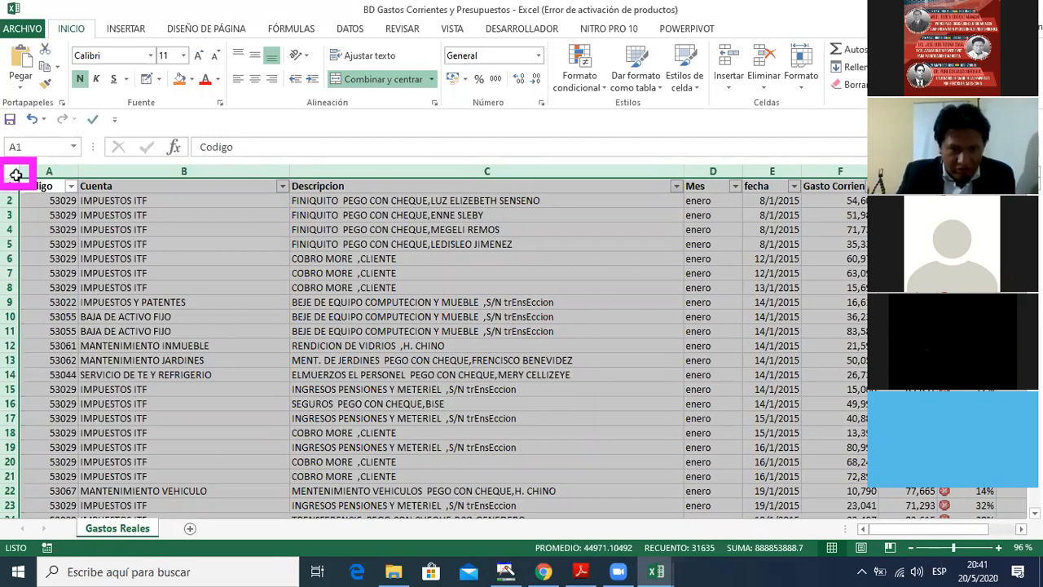
click(263, 232)
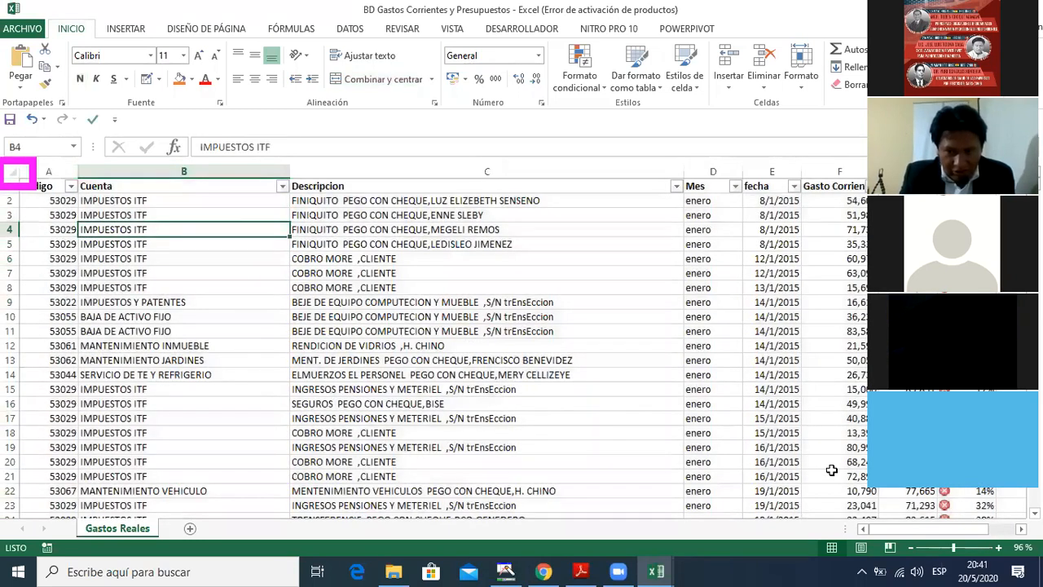
click(943, 548)
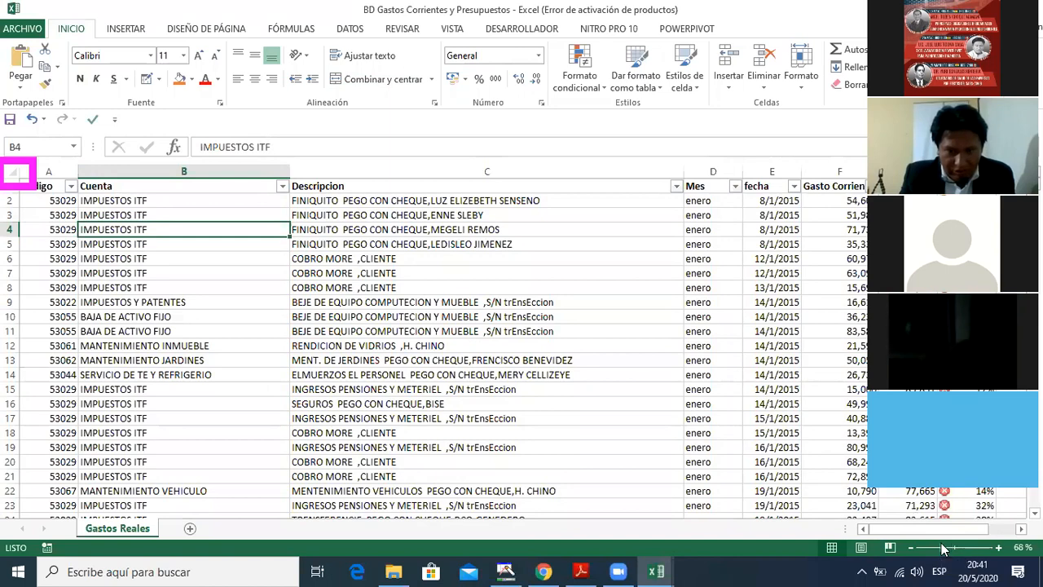
click(927, 548)
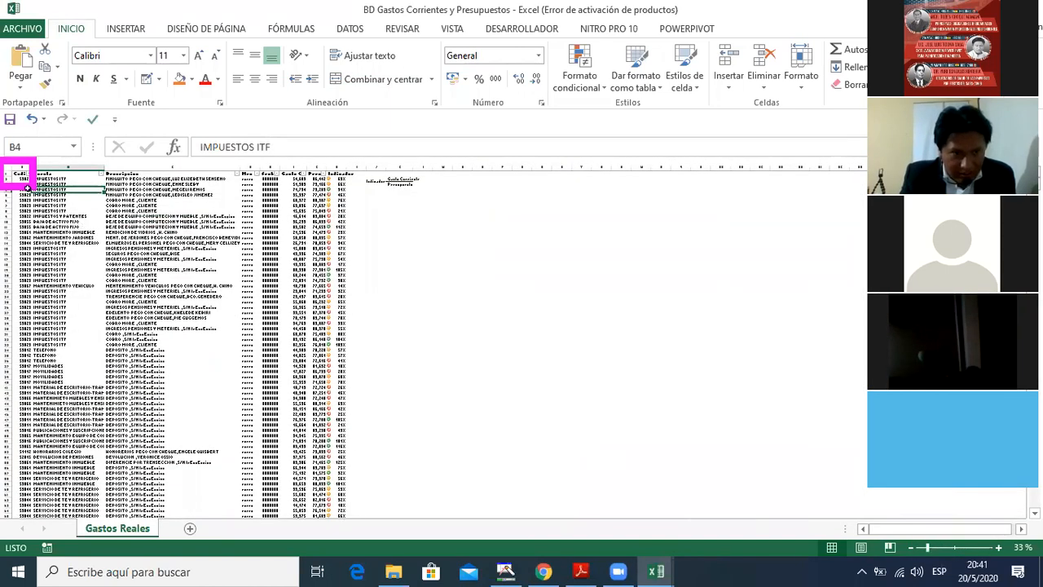
click(7, 169)
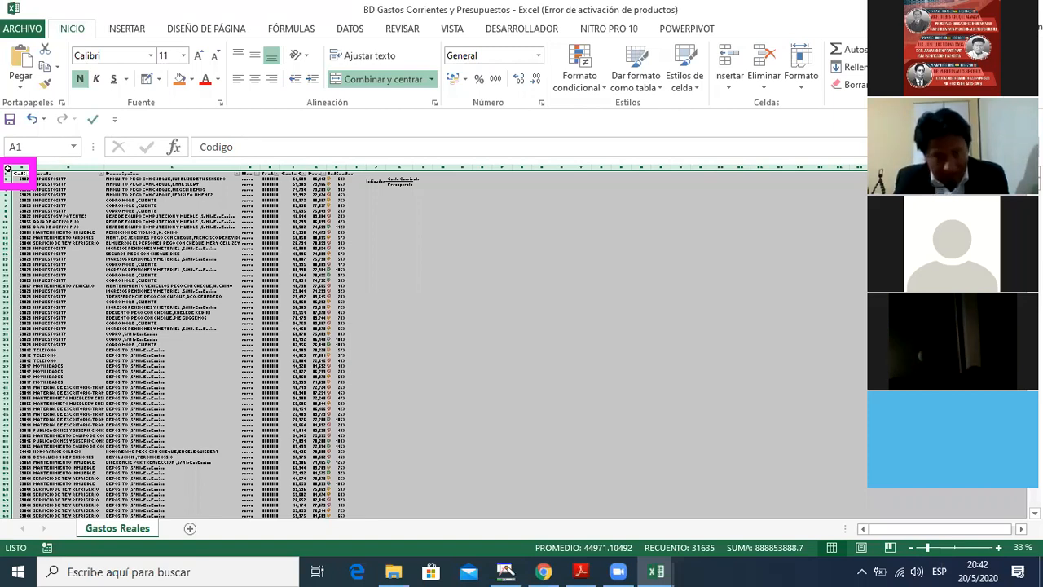
click(609, 213)
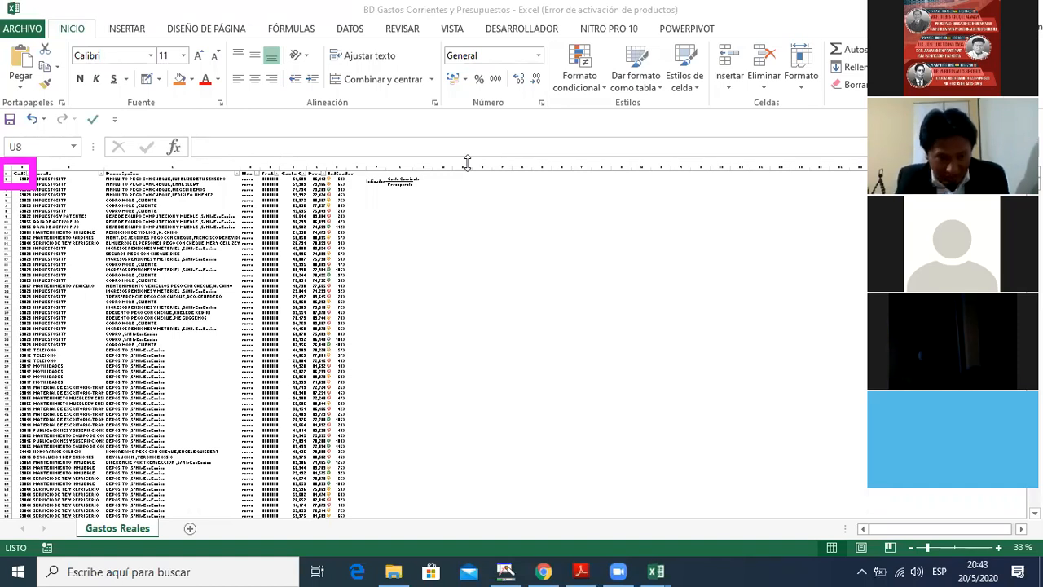
Step: Select the data range A1:F3954, from the Codigo header through the Gasto Corriente column
click(47, 297)
key(Left)
key(ctrl+Up)
key(shift+Right)
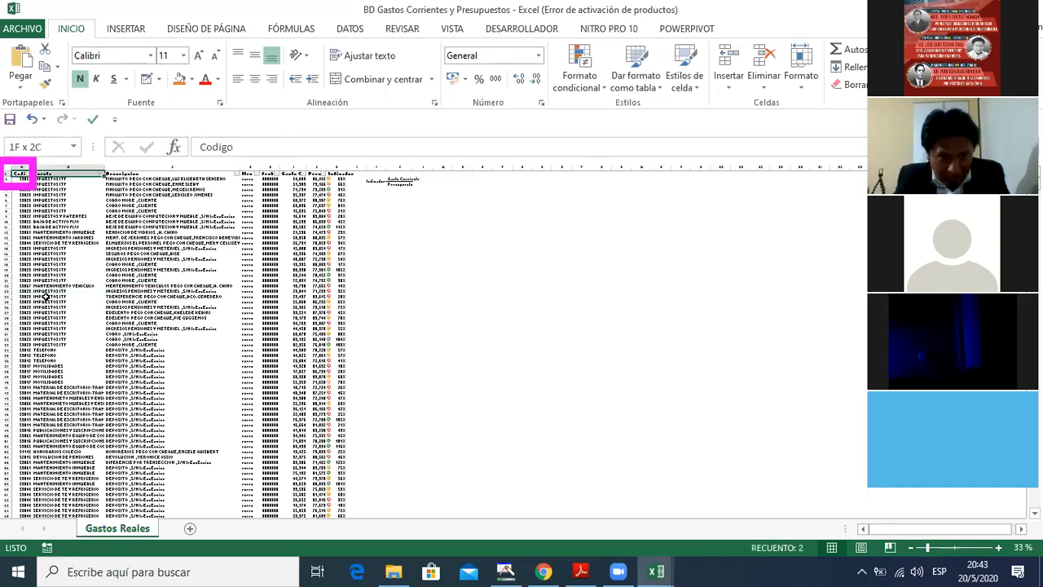
key(shift+Right)
key(shift+Right)
key(shift+Right)
key(shift+Right)
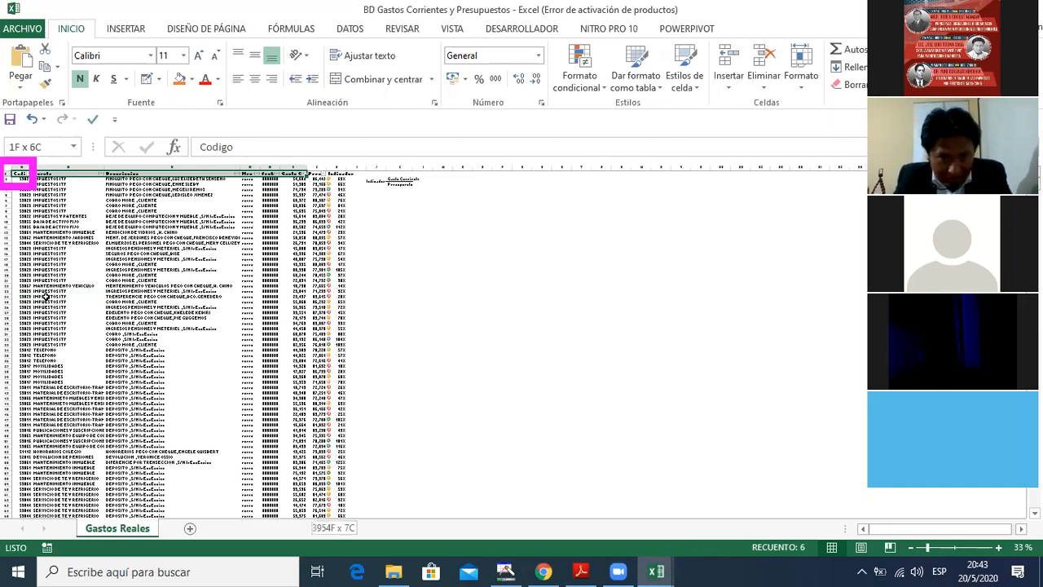
key(ctrl+shift+Down)
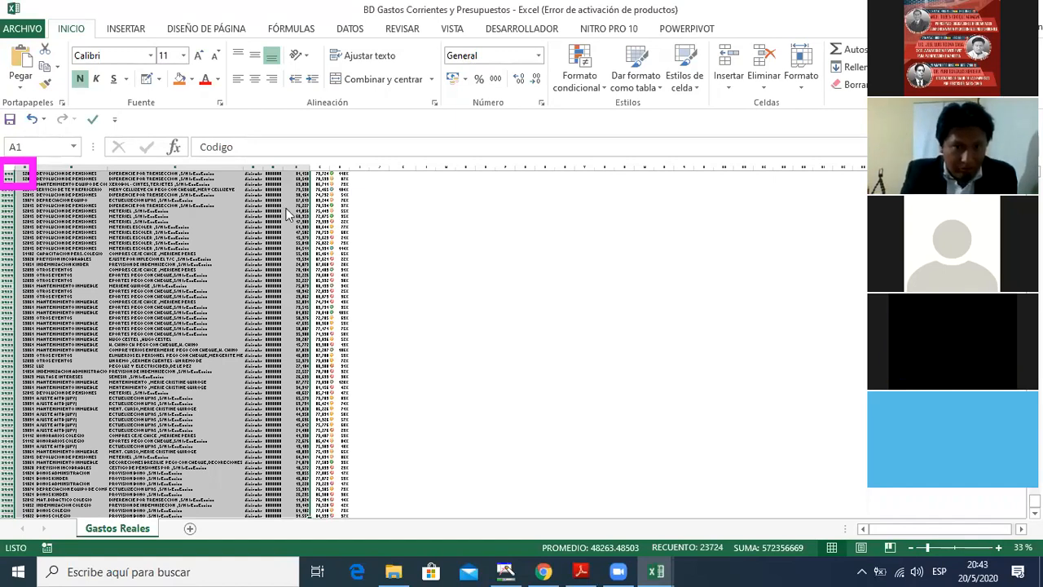
Step: Start creating a pivot table from the Gastos Reales range A1:F3954 and reposition its creation dialog over the empty columns
click(114, 29)
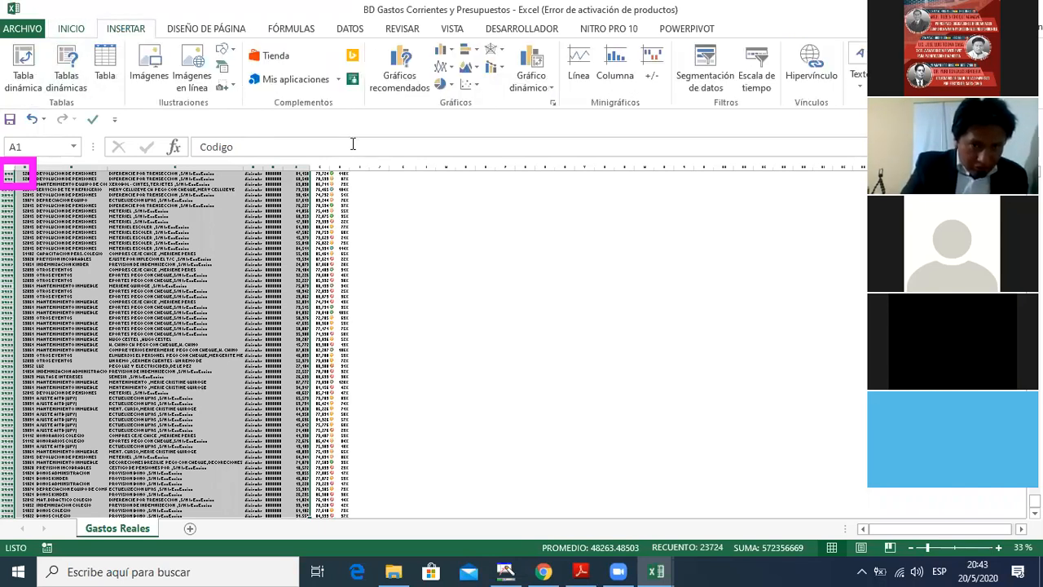
click(25, 81)
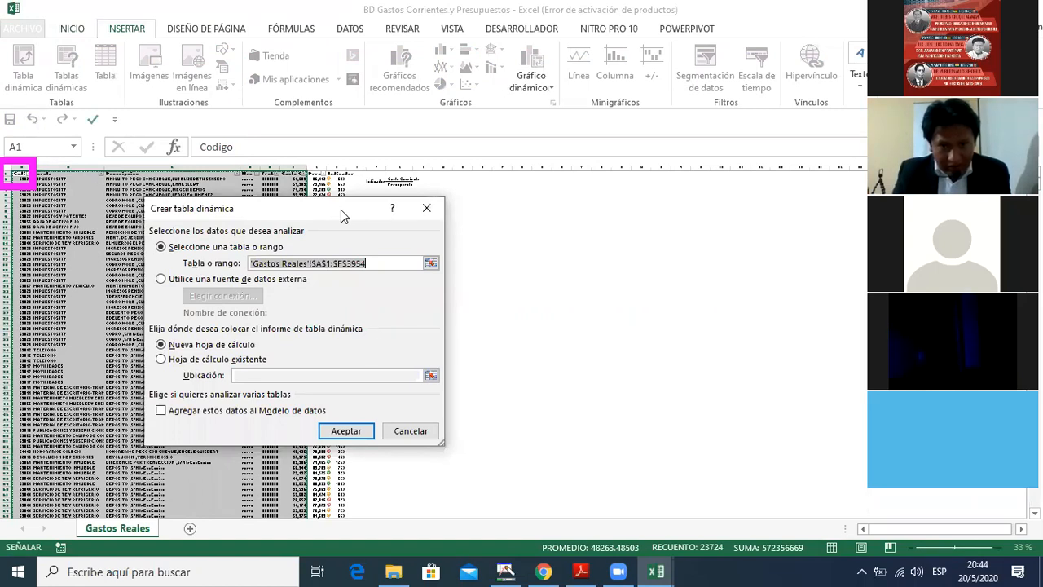
drag(341, 209, 556, 56)
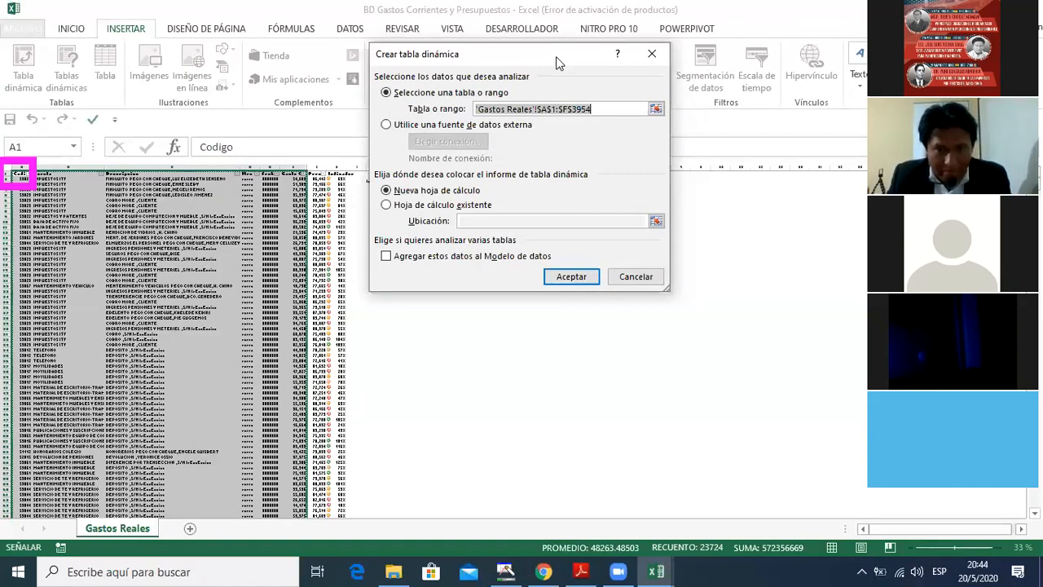
click(454, 118)
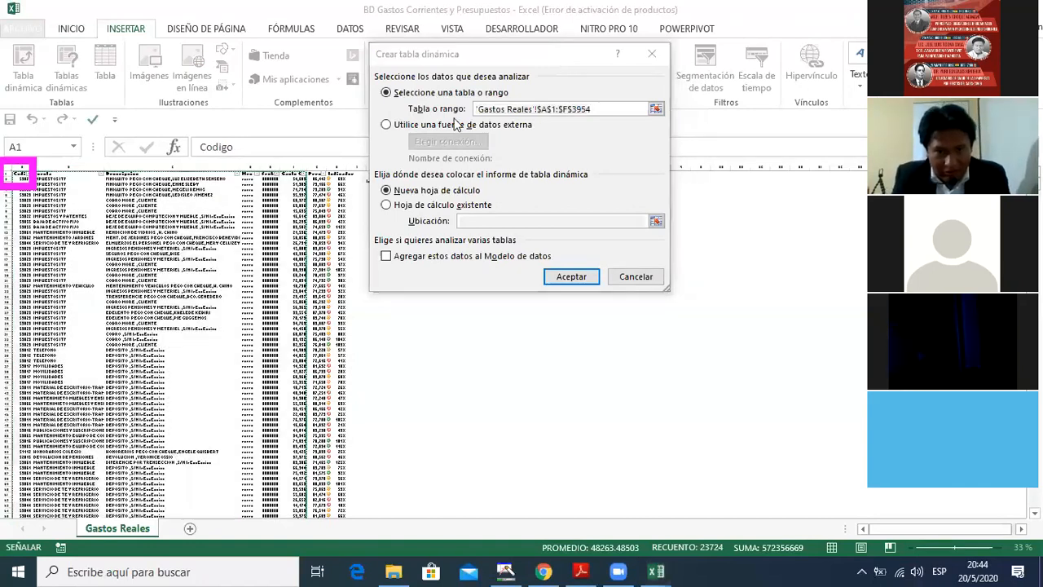
click(575, 81)
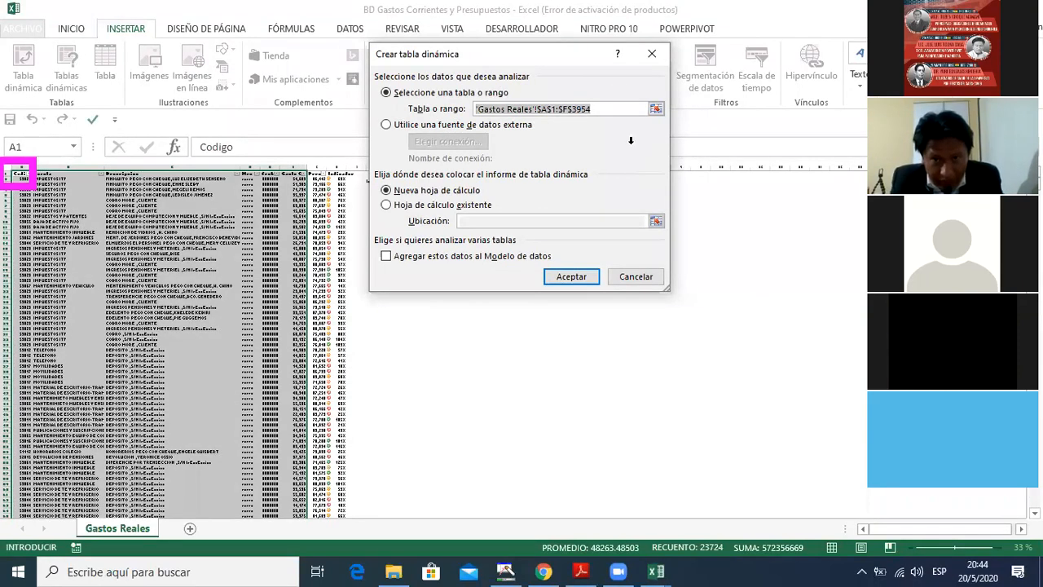
drag(585, 60, 584, 194)
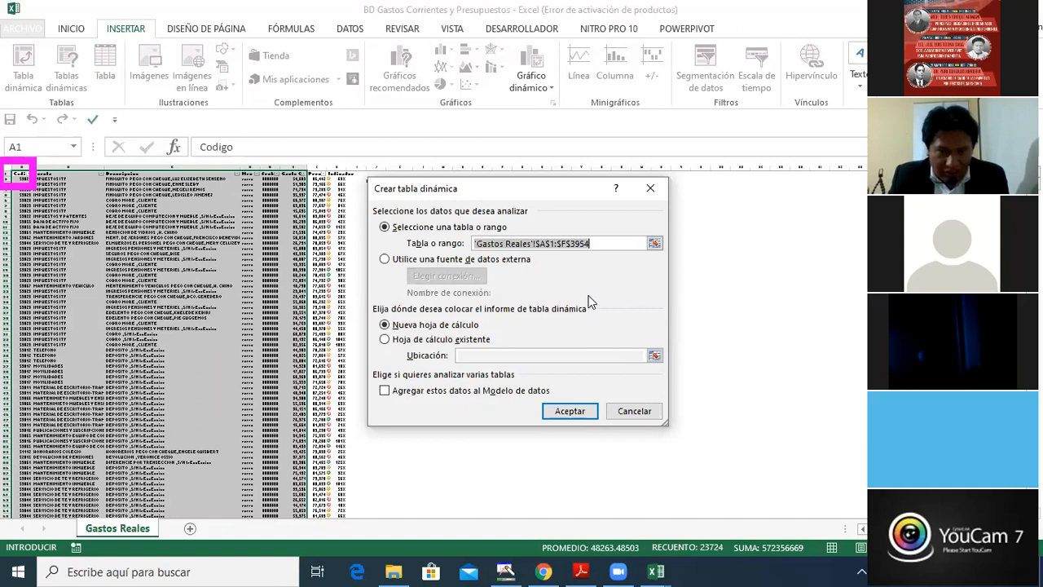
Step: Outline the external data source options and the report placement options of the dialog in magenta, erasing the first outline before the second
click(509, 570)
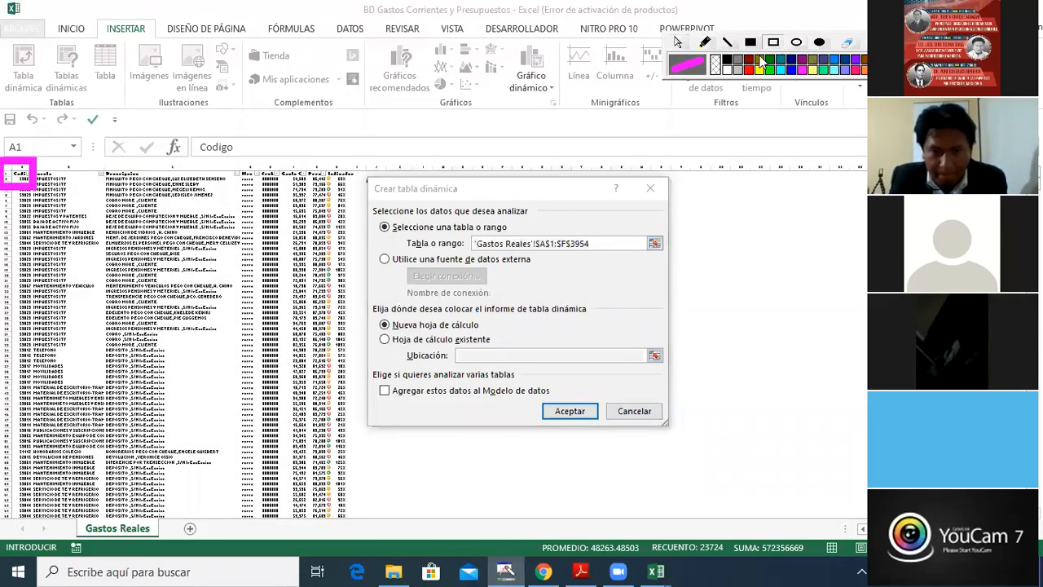
mouse_move(374, 251)
mouse_down()
mouse_move(447, 312)
mouse_move(599, 318)
mouse_move(663, 309)
mouse_up()
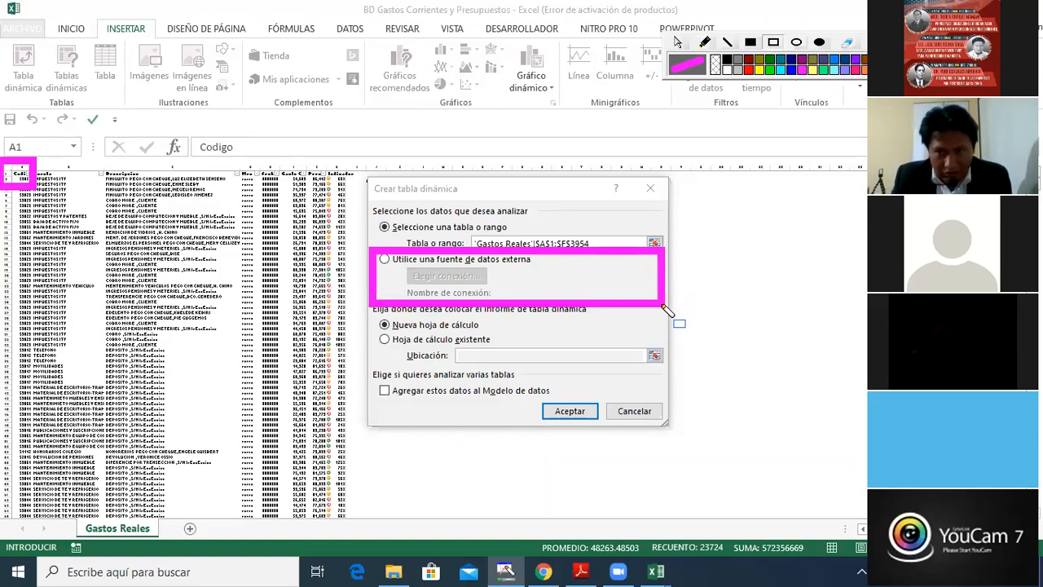
click(865, 40)
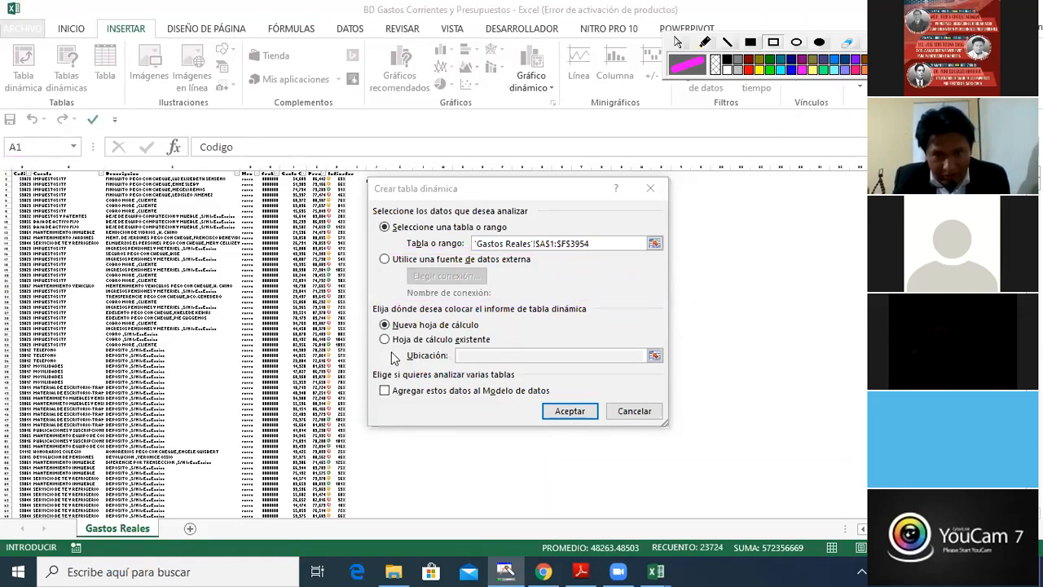
mouse_move(372, 306)
mouse_down()
mouse_move(417, 340)
mouse_move(570, 390)
mouse_move(679, 399)
mouse_move(691, 378)
mouse_move(676, 373)
mouse_up()
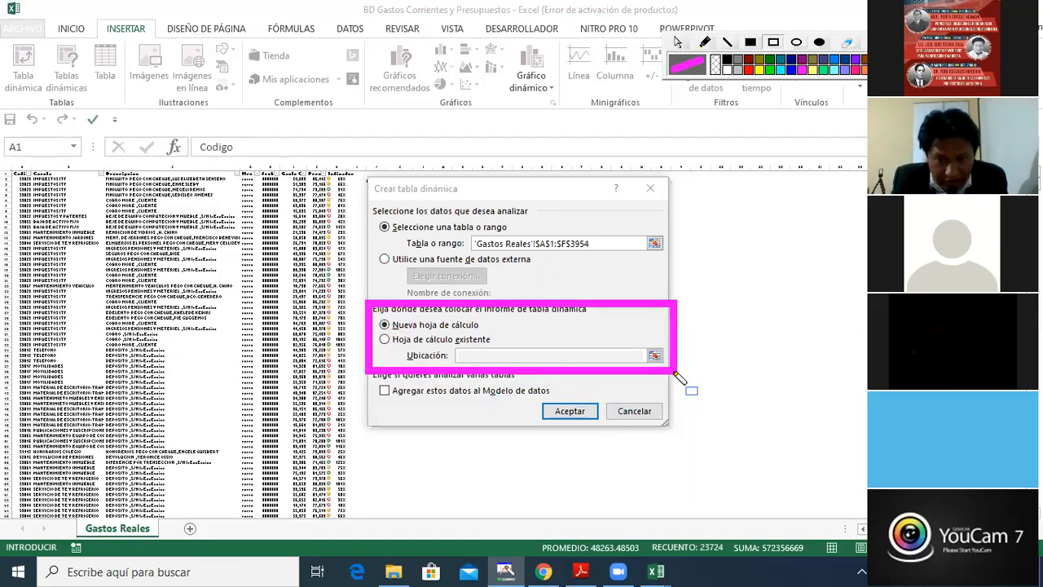
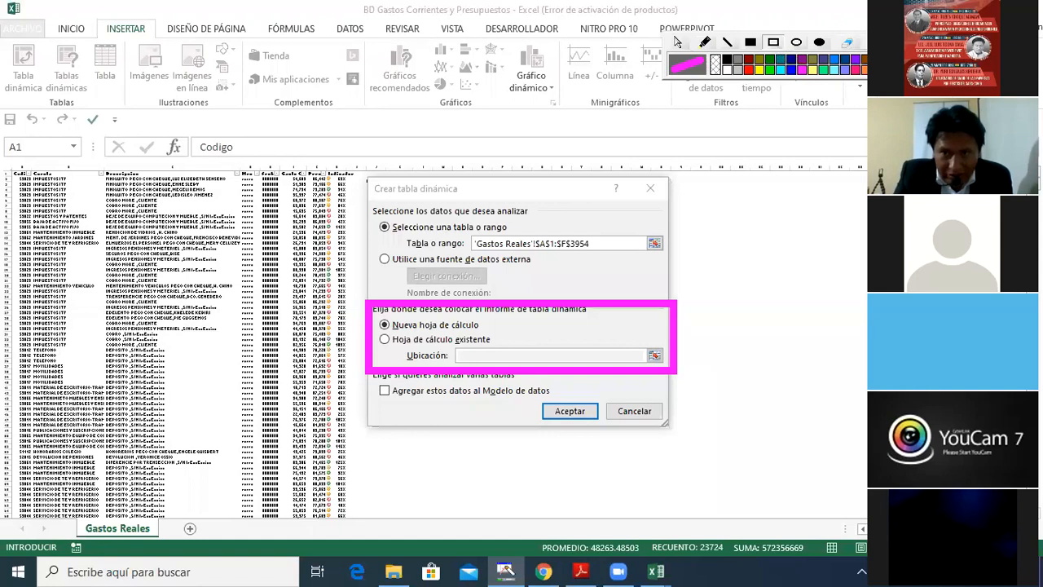
Step: Replace the outline with one around the data model option, clear it, and cancel the pivot table creation
click(859, 37)
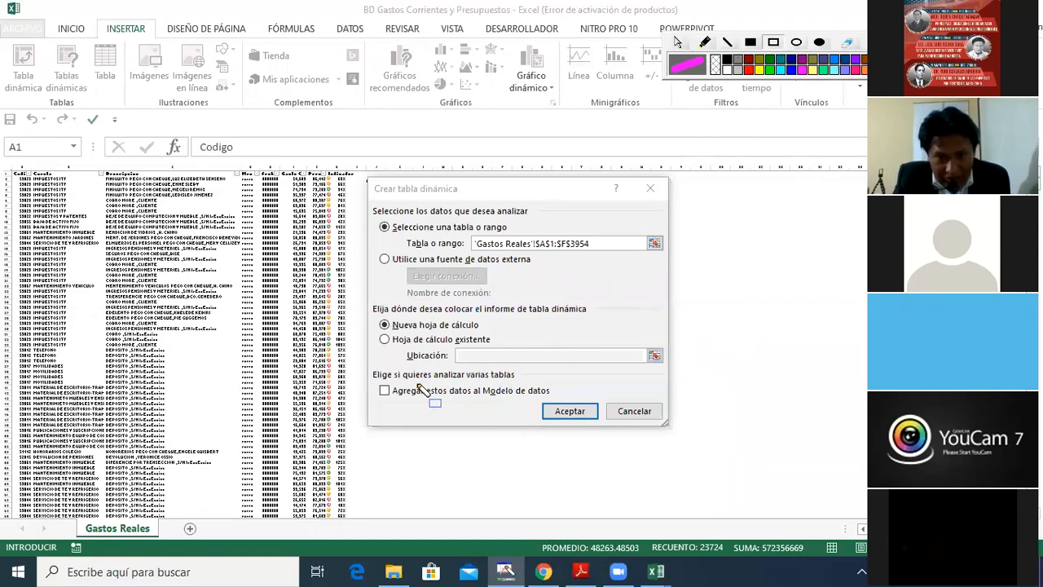
mouse_move(366, 365)
mouse_down()
mouse_move(395, 404)
mouse_move(560, 416)
mouse_move(648, 406)
mouse_move(675, 414)
mouse_move(668, 408)
mouse_up()
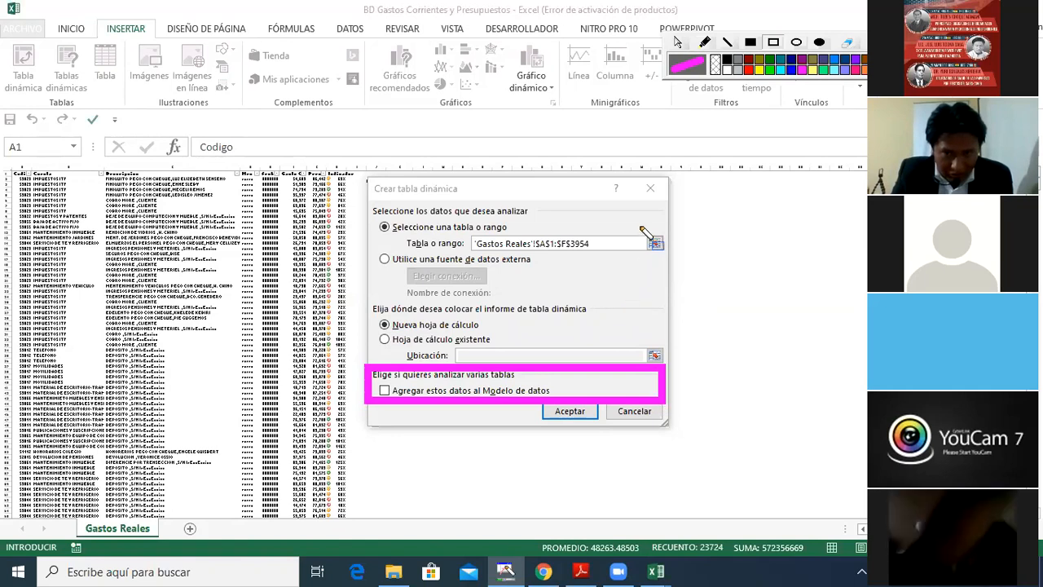
click(679, 43)
click(848, 43)
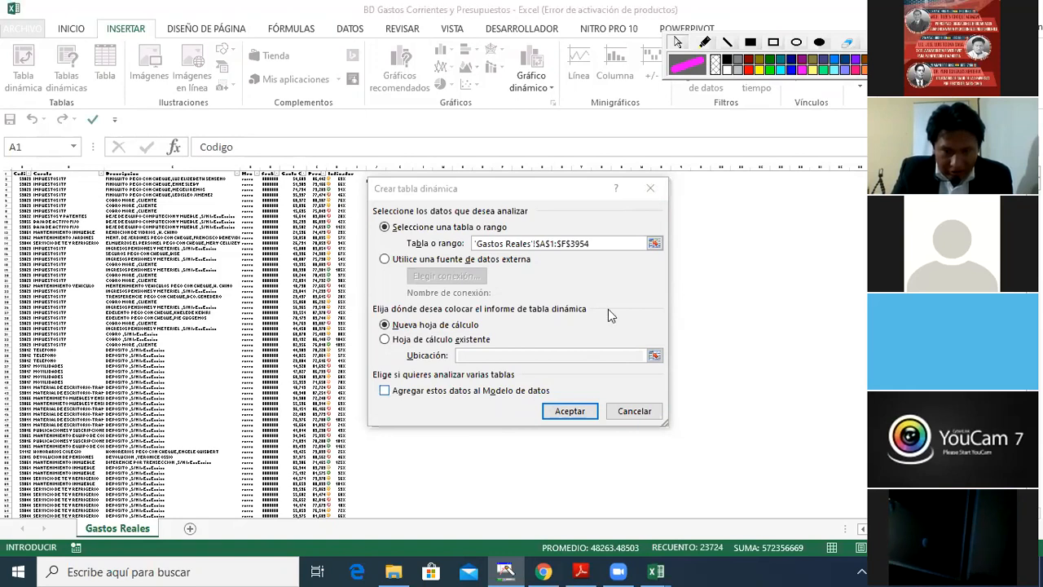
click(653, 194)
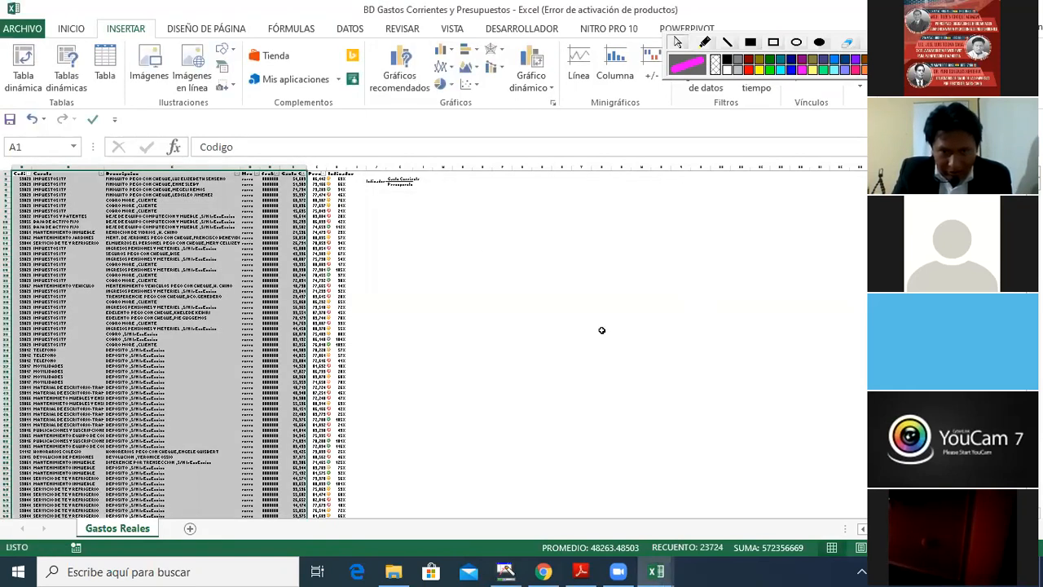
Step: Write the note "Modelo de Datos = Power Pivot" in cell J10 below the Indicador formula and highlight J10:K10
click(380, 211)
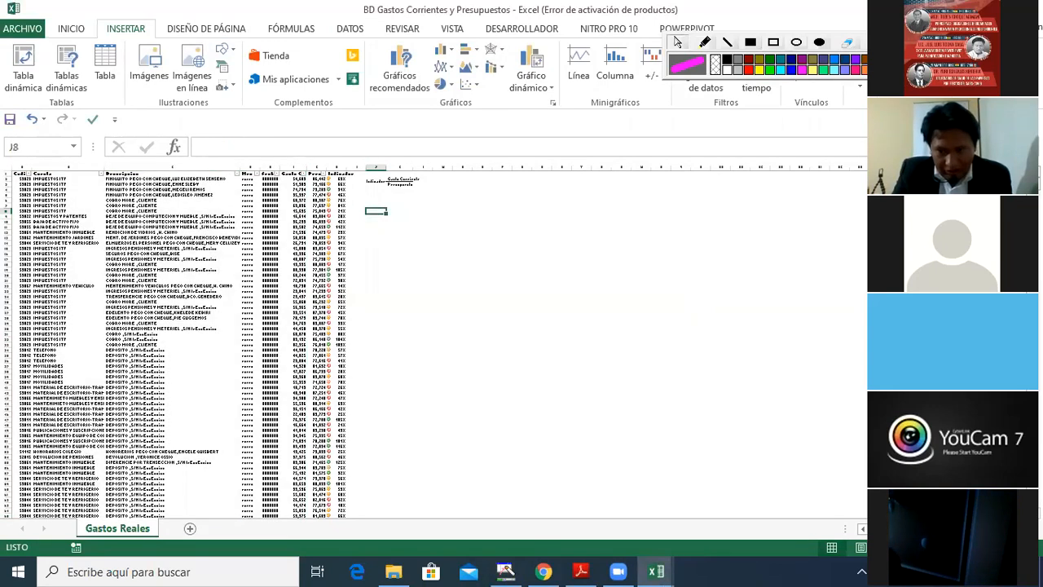
ctrl+scroll(767, 268, up, 4)
click(767, 268)
key(Up)
key(Up)
key(Up)
key(Up)
key(Up)
key(Up)
key(Up)
key(Up)
key(Up)
key(Up)
key(Up)
key(Right)
key(Right)
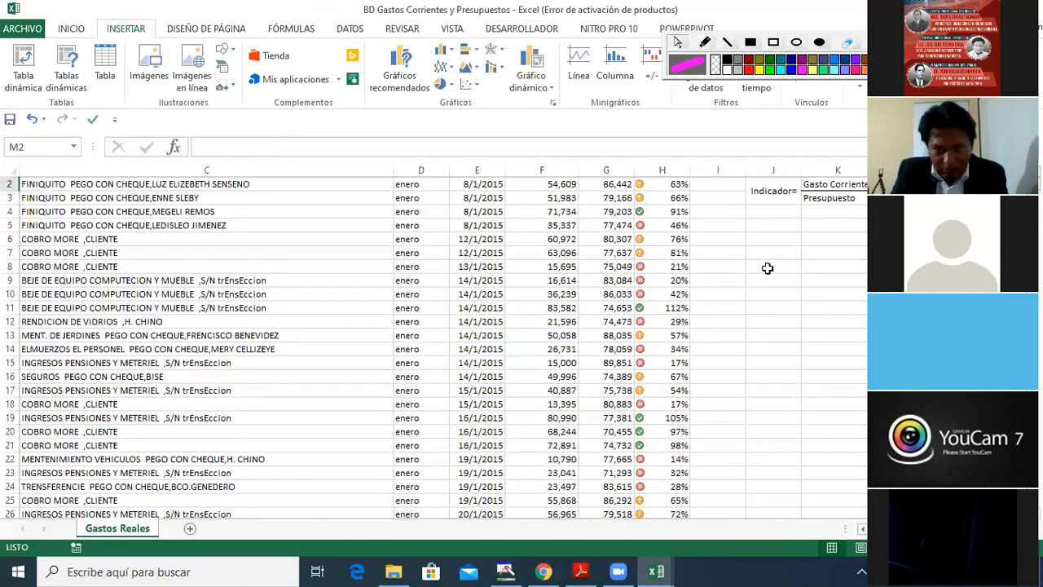
key(Right)
key(Right)
key(Right)
key(Right)
key(Down)
key(Right)
key(Right)
key(Right)
key(Right)
key(Right)
key(Down)
key(Down)
key(Down)
key(Down)
key(Down)
key(Down)
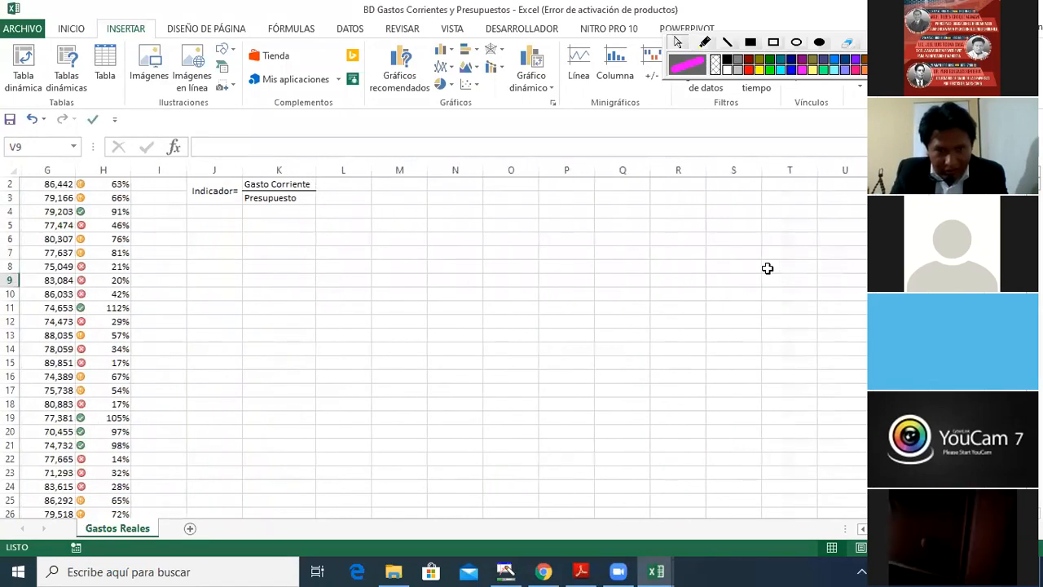
key(Left)
key(Left)
key(Left)
key(Left)
key(Left)
key(Left)
key(Left)
key(Left)
key(Left)
key(Left)
key(Left)
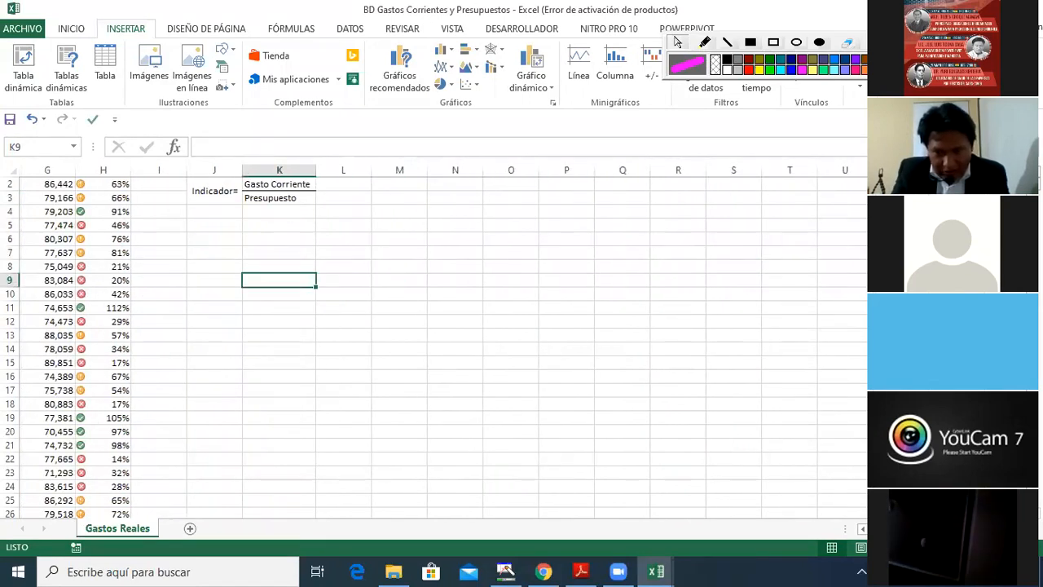
scroll(718, 396, up, 10)
click(553, 322)
key(Up)
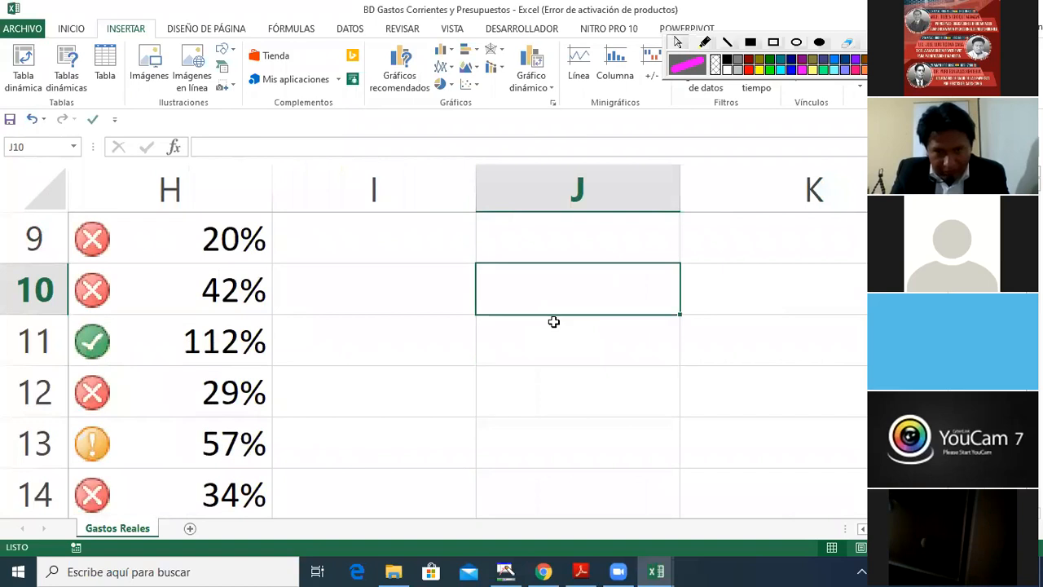
text(Model)
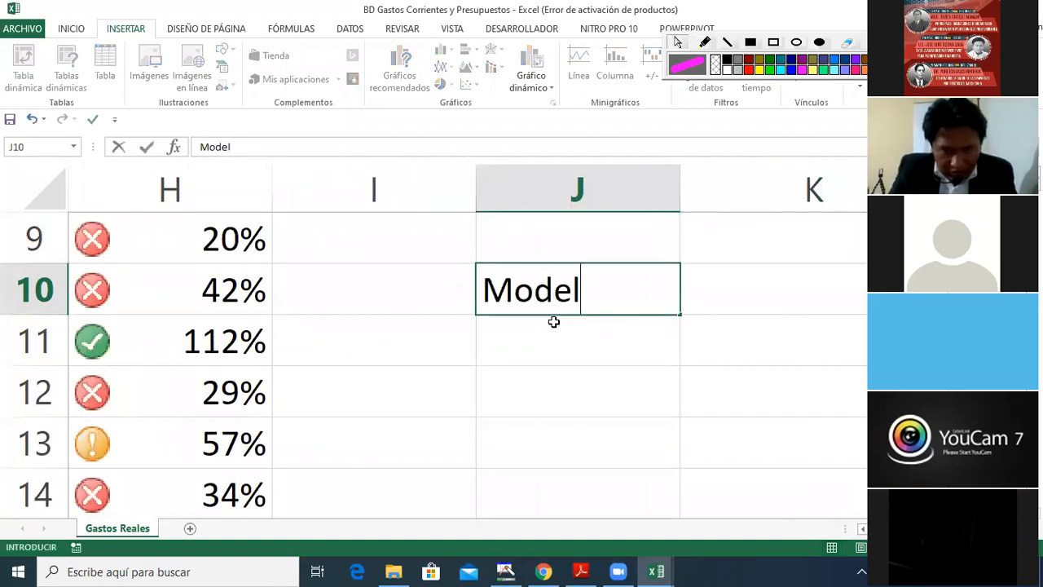
text(o de Datos = Po)
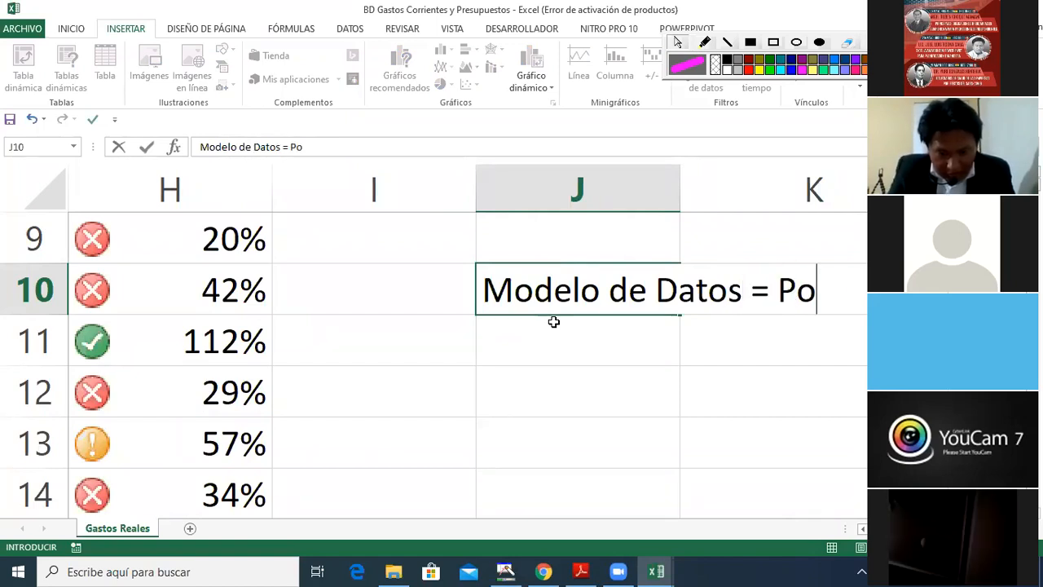
text(wer Pivot)
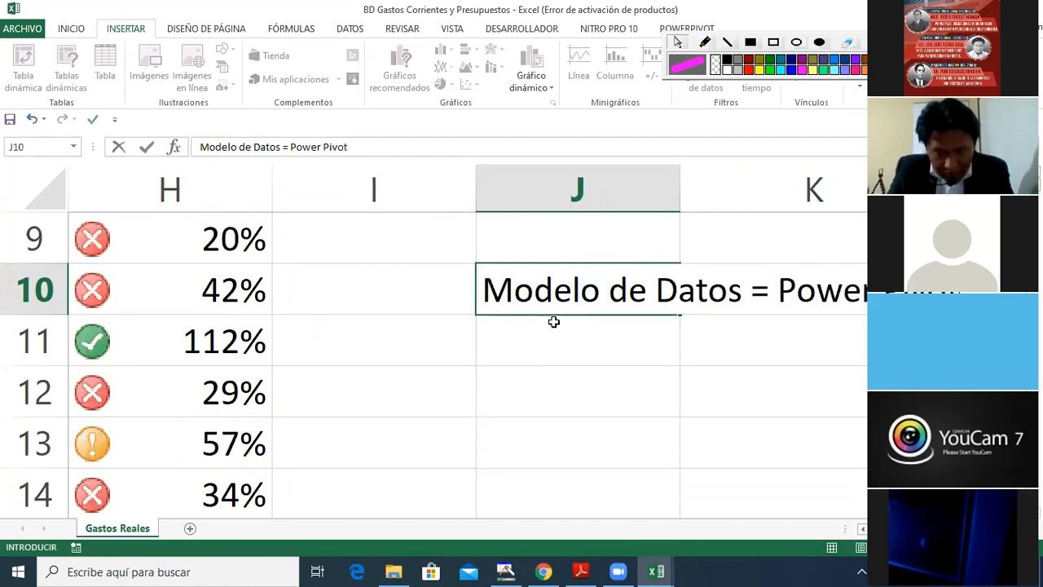
key(Return)
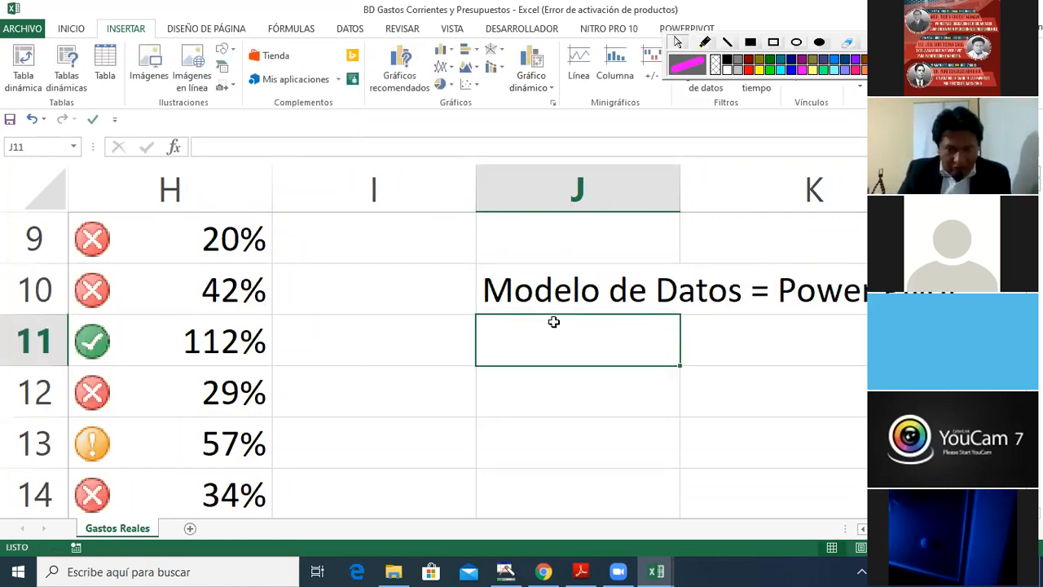
key(Up)
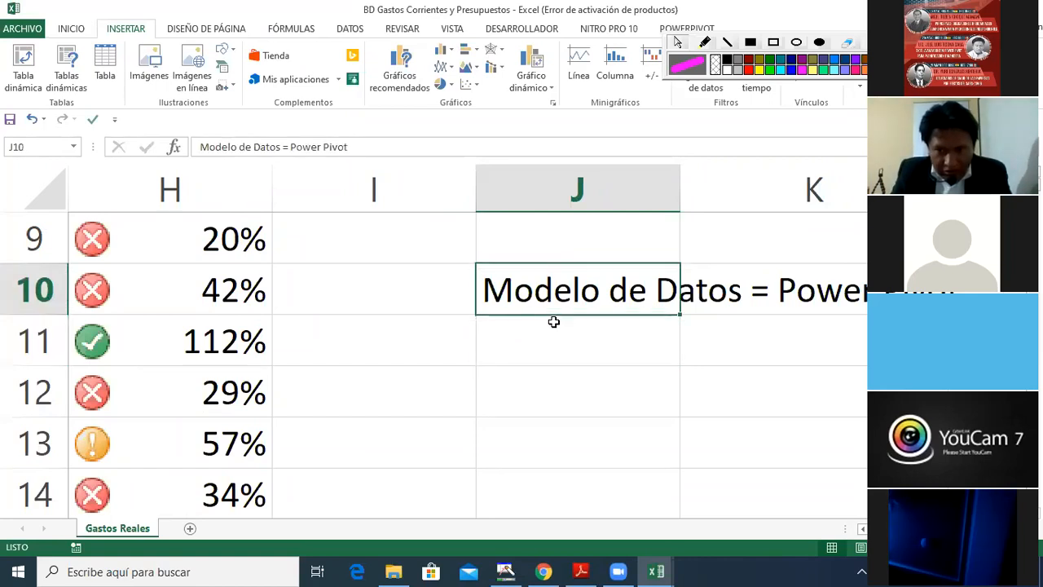
key(shift+Right)
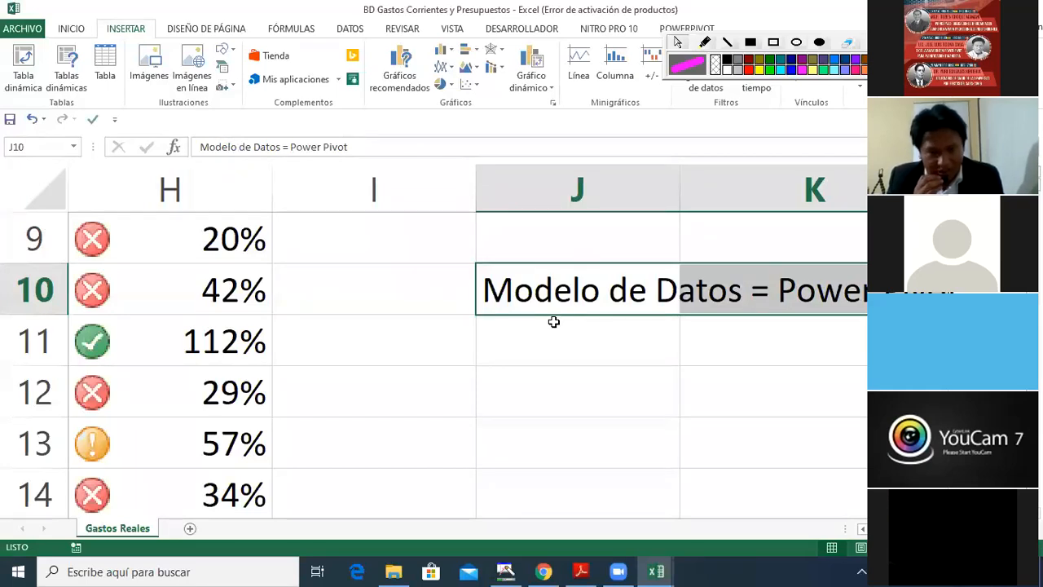
Step: Select the data range A1:G3954, from Codigo through Presupuesto, and insert a pivot table from it on a new worksheet
key(Left)
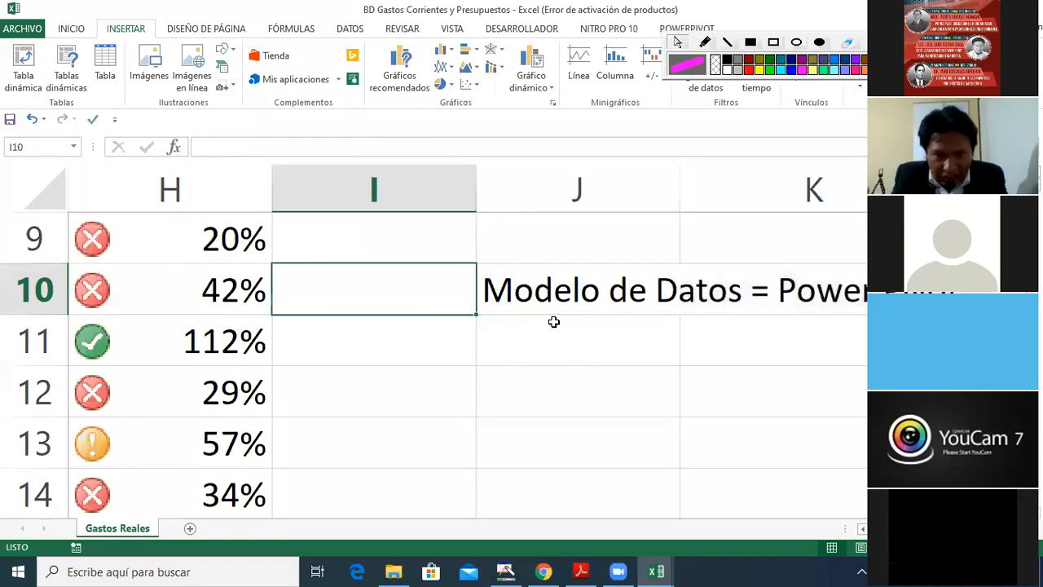
key(Left)
key(Left)
key(Home)
key(ctrl+Home)
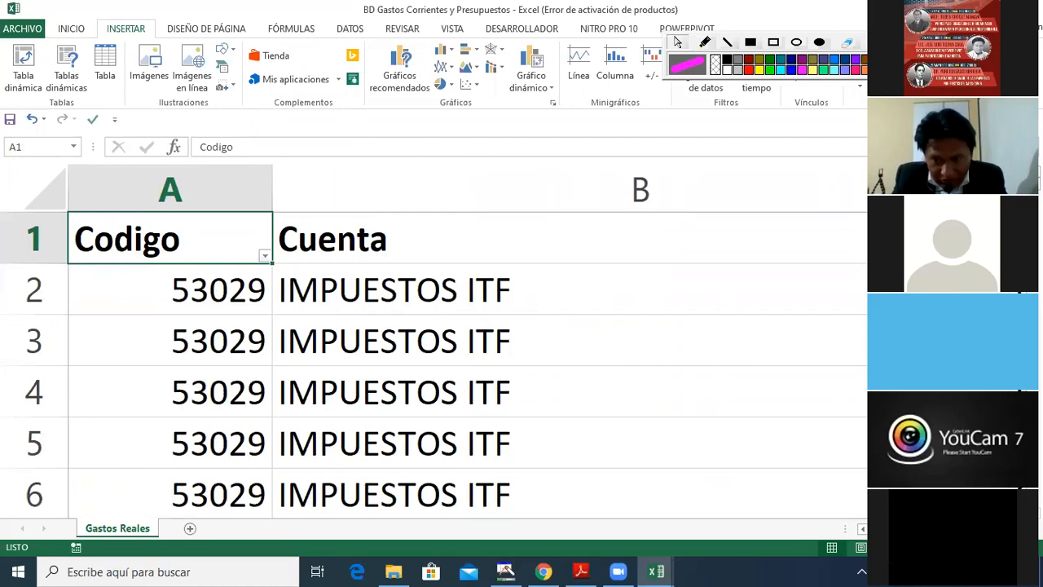
scroll(601, 425, down, 10)
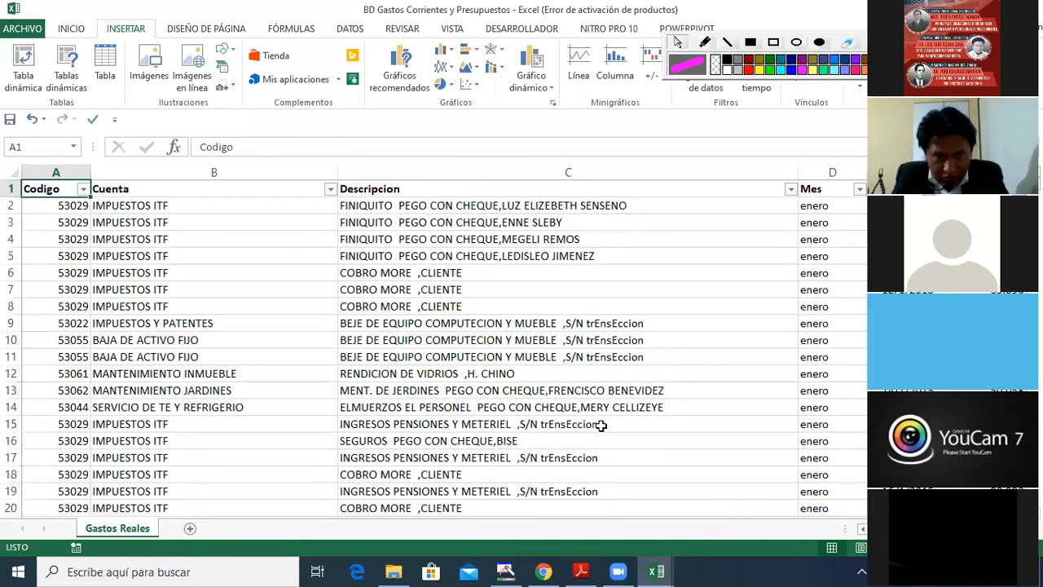
key(ctrl+shift+Right)
key(ctrl+shift+Down)
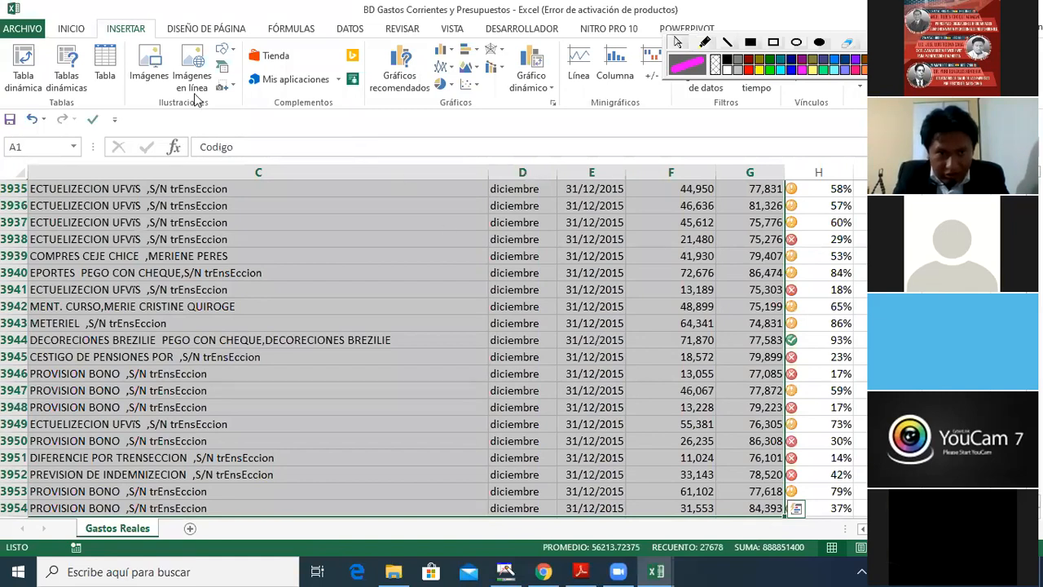
click(23, 92)
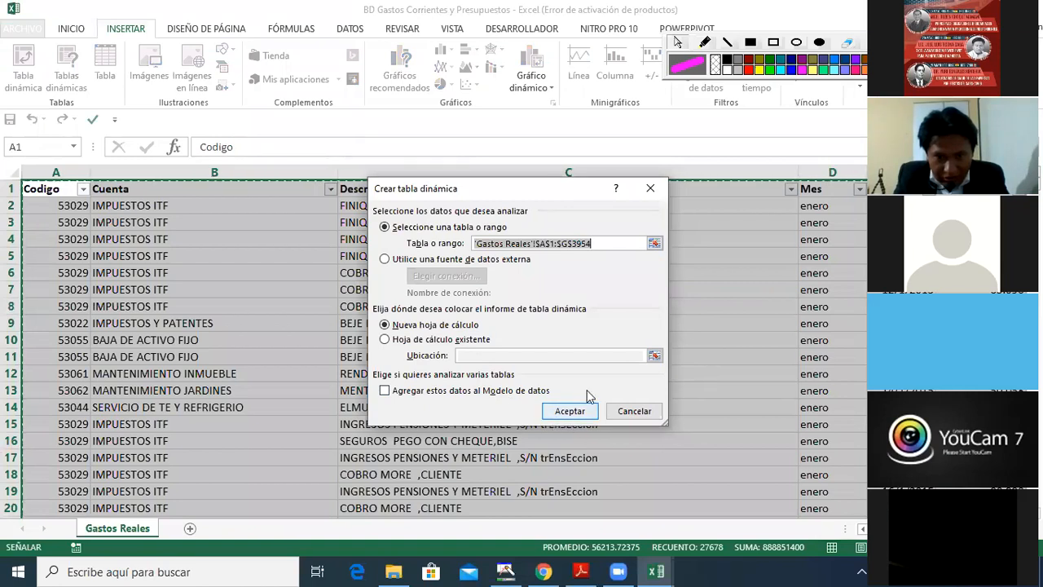
click(573, 412)
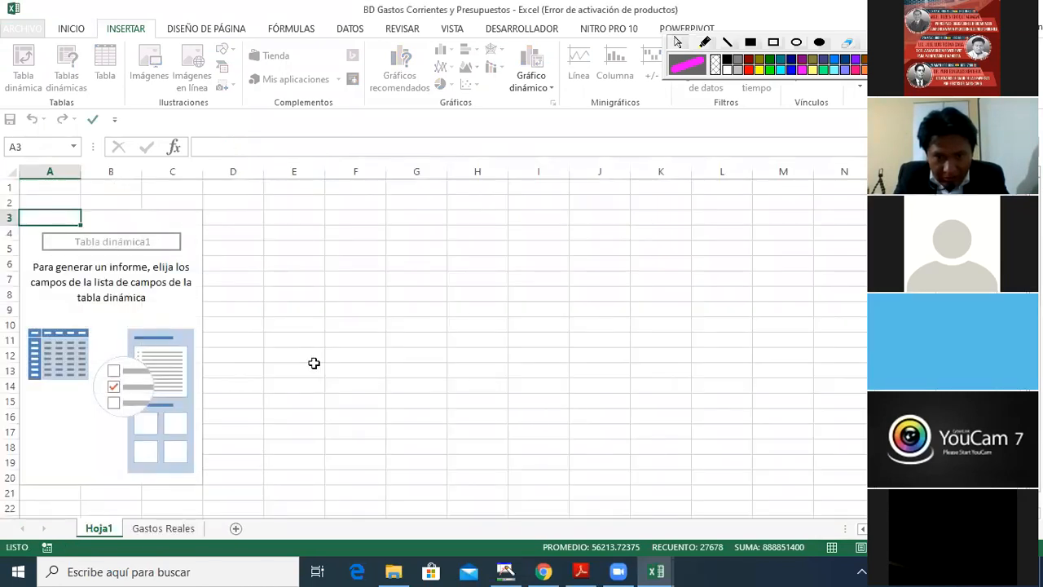
Step: Activate the empty pivot table area to show its field list and outline that area with a magenta rectangle
click(94, 317)
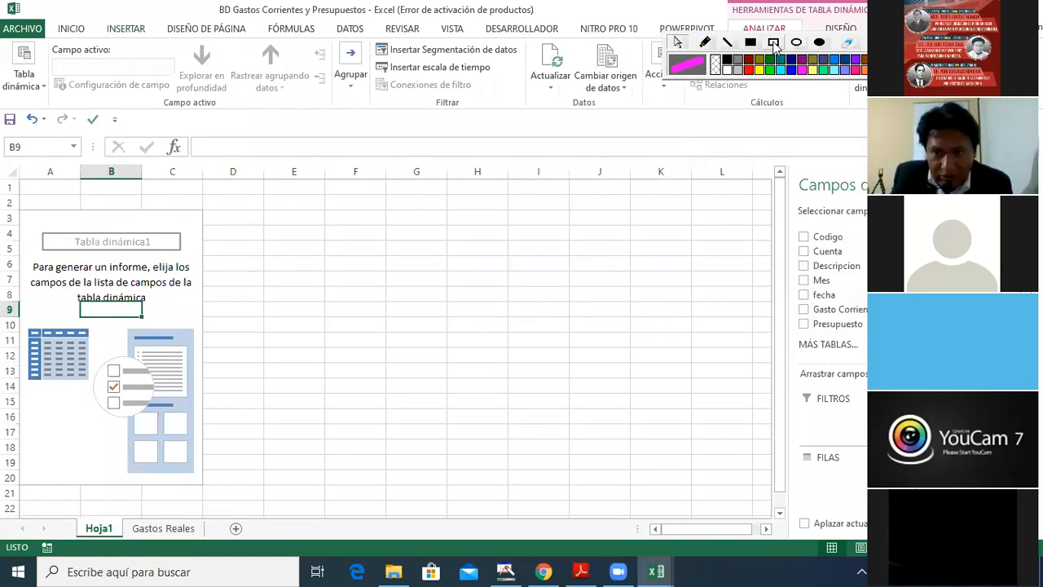
click(774, 46)
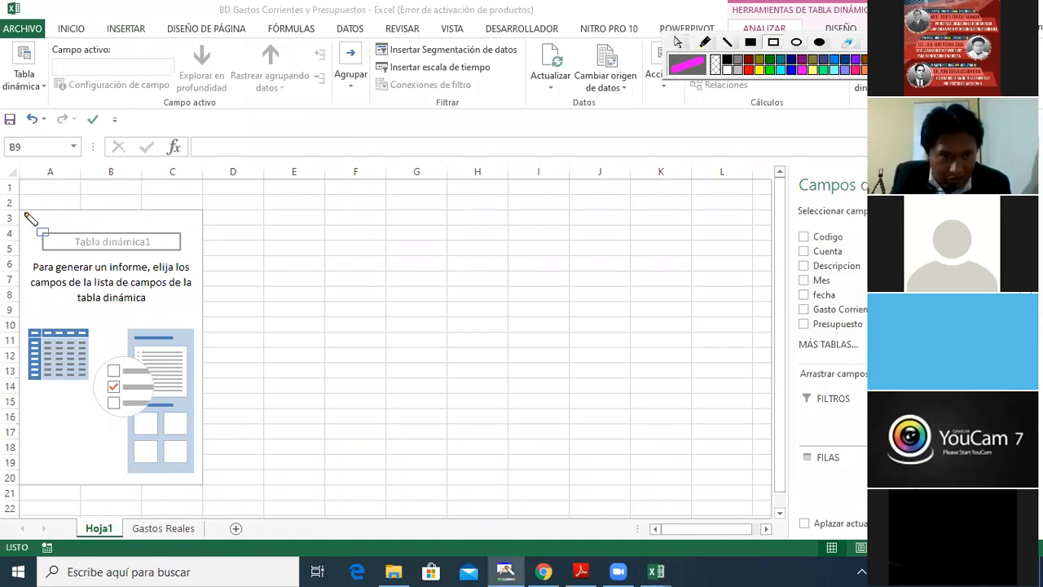
mouse_move(22, 212)
mouse_down()
mouse_move(116, 316)
mouse_move(165, 437)
mouse_move(205, 502)
mouse_move(213, 496)
mouse_up()
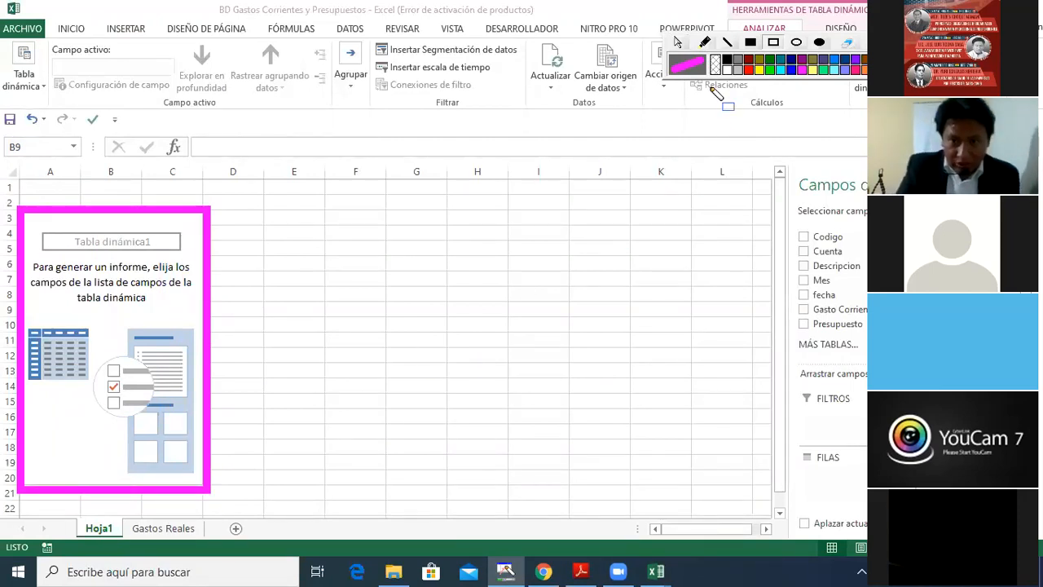
click(677, 41)
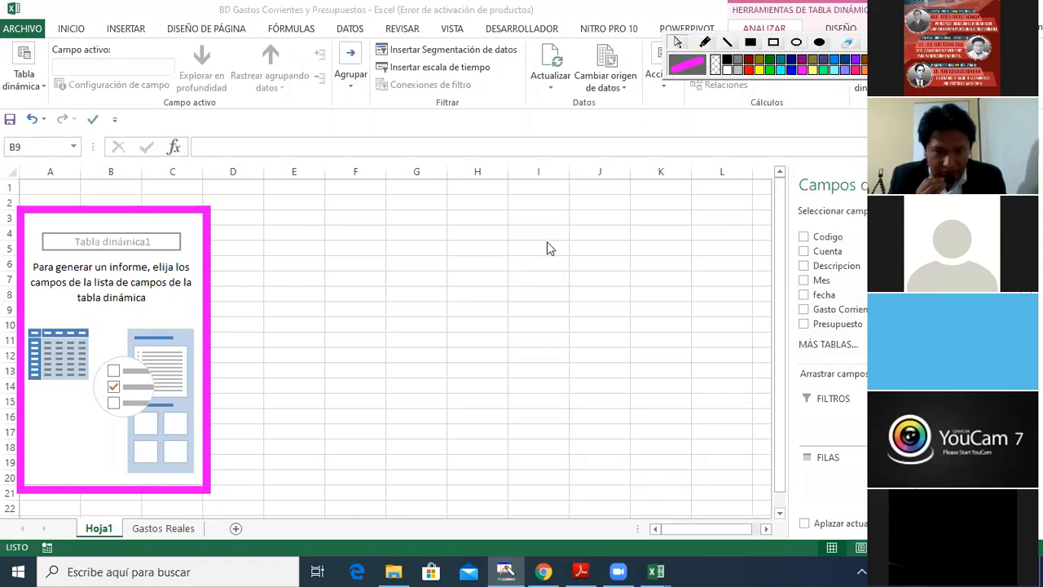
click(339, 219)
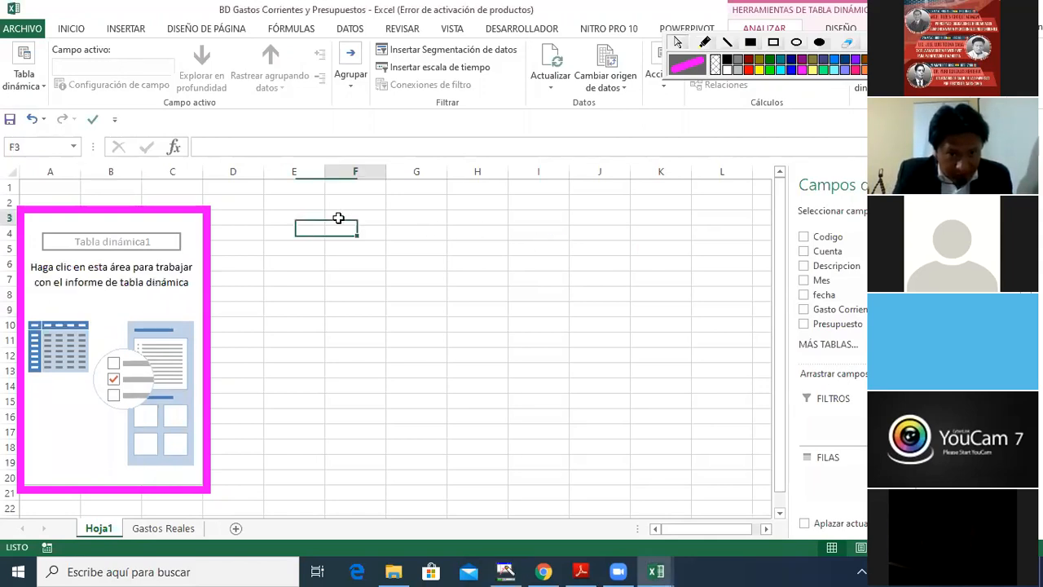
text(IMA)
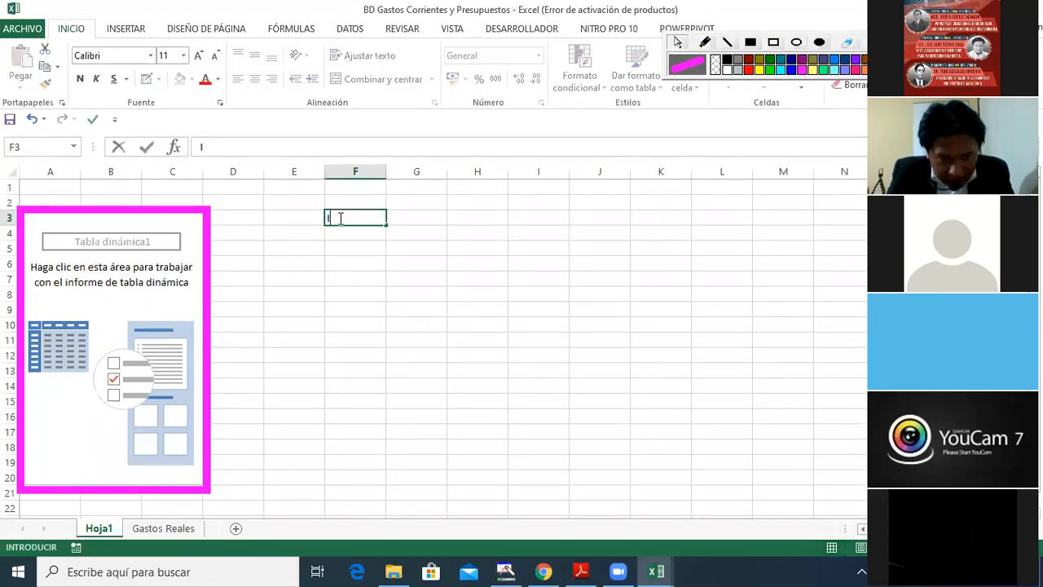
key(BackSpace)
key(BackSpace)
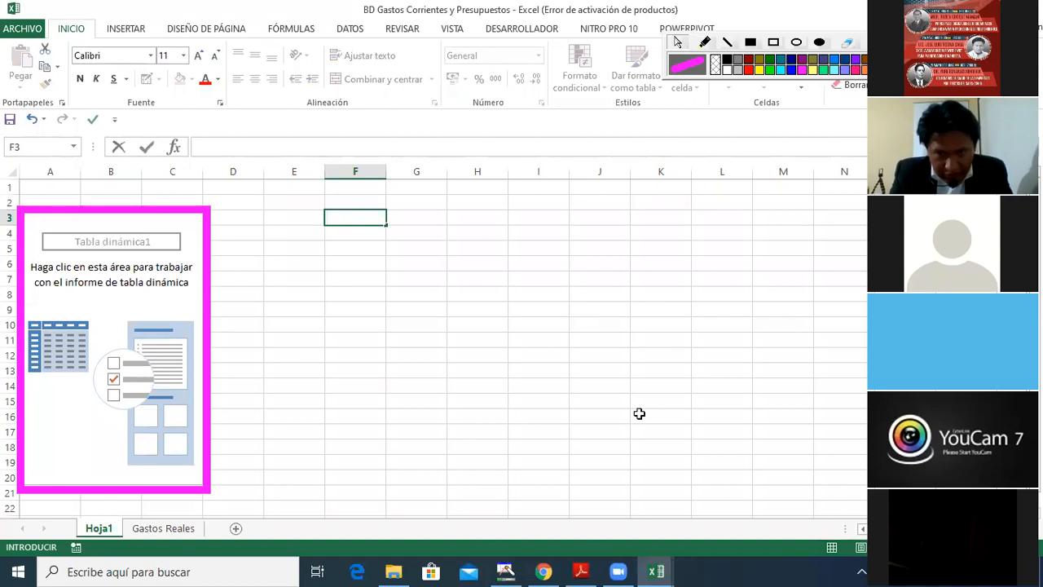
click(412, 278)
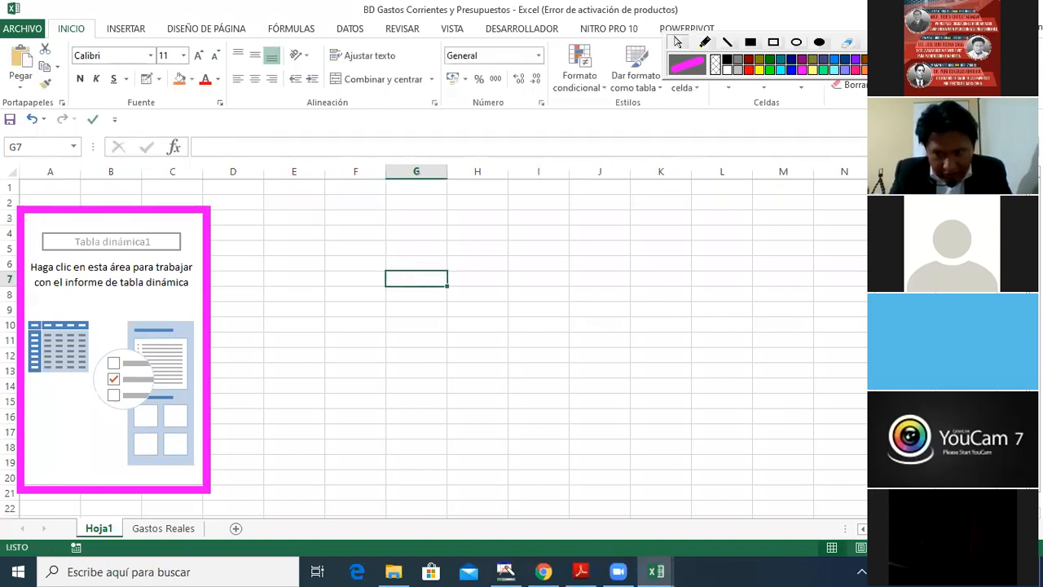
Step: Enlarge the sheet view and write the note "IMAGEN PIVOT" in cell E2, beside the empty pivot table
drag(956, 548, 980, 548)
click(434, 274)
key(Up)
key(Up)
key(Up)
key(Up)
key(Up)
key(Up)
key(Up)
click(433, 275)
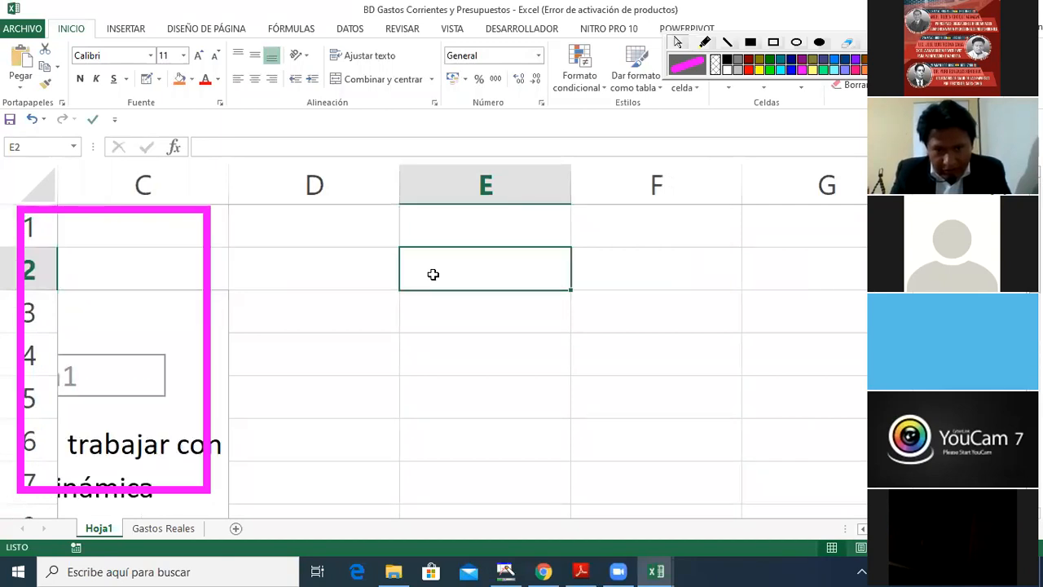
text(IM)
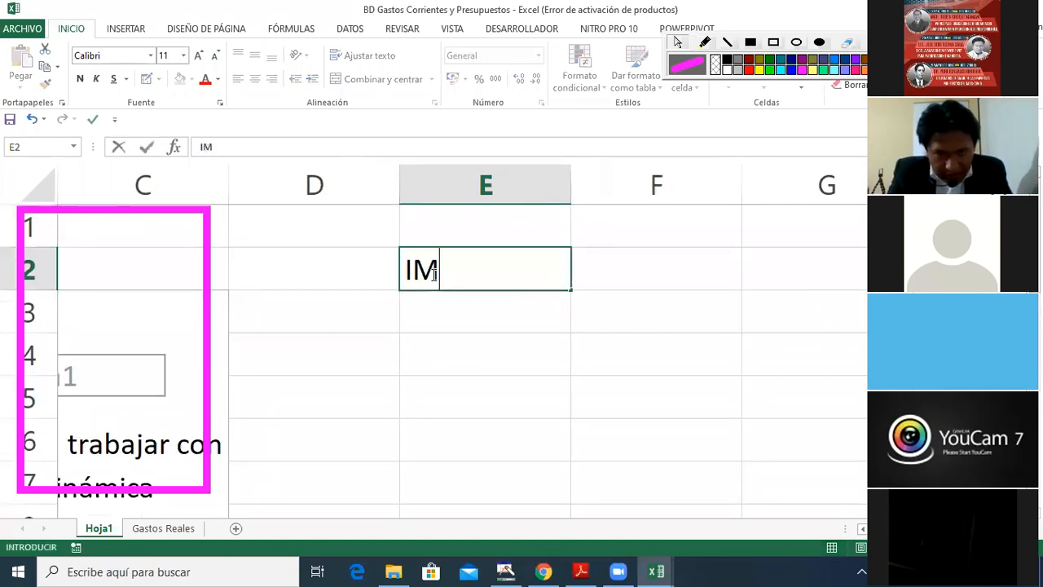
text(AGEN )
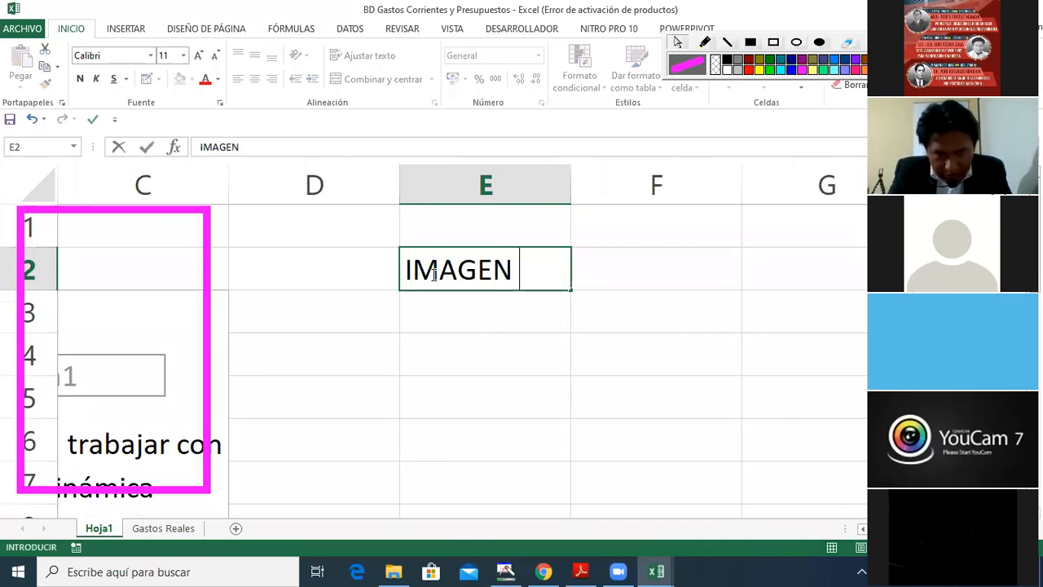
text(PIVTO)
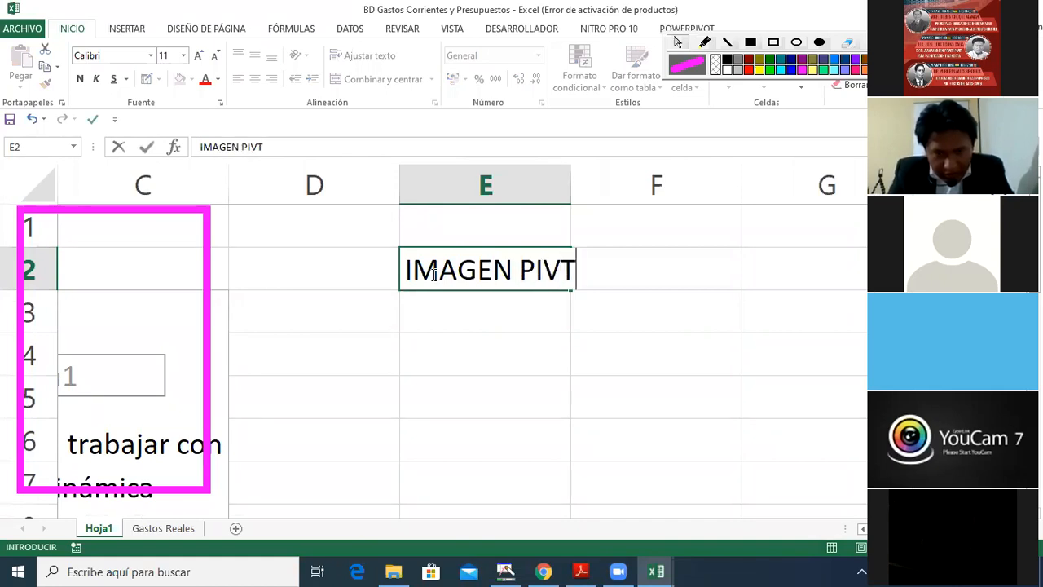
key(BackSpace)
key(BackSpace)
text(OT)
key(Return)
key(Return)
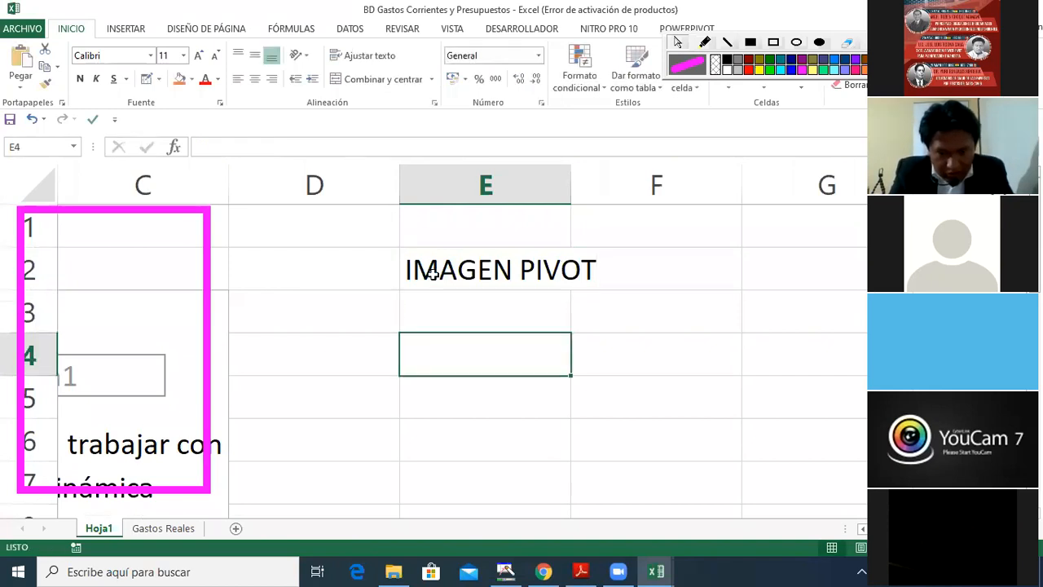
Step: Add the note "IMAGEN PIVOTE" in cell E4, below the first note
text(IM)
text(G)
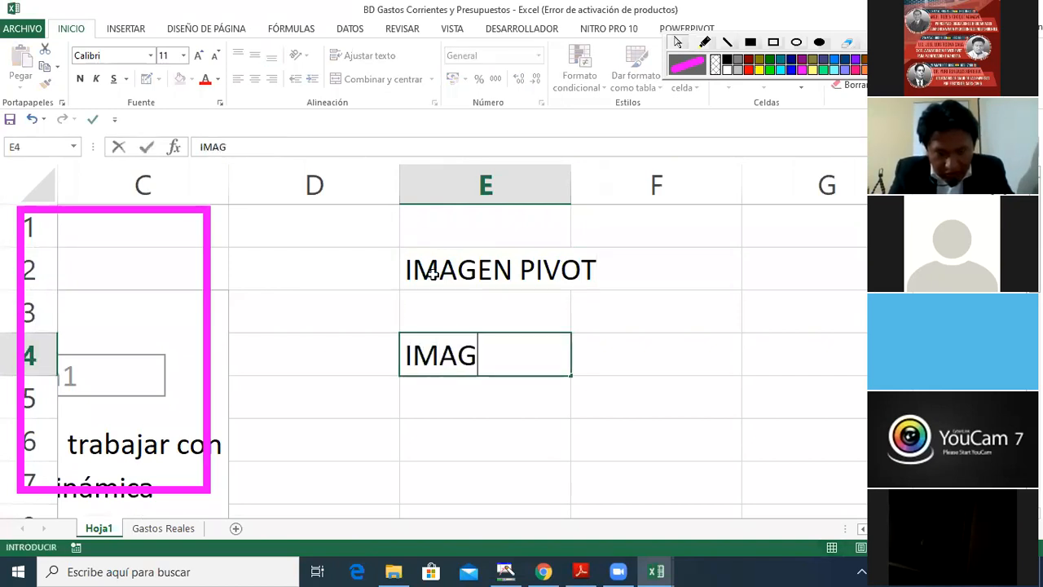
text(EN PIVOTE)
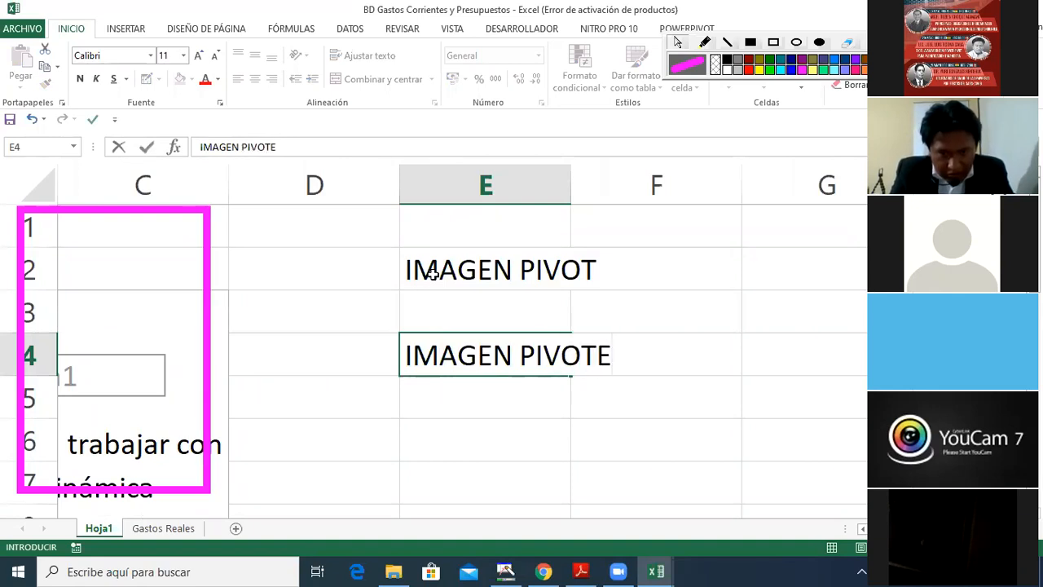
key(Return)
key(Return)
Step: Add the note "TABLA REBOTE" in cell E6, below the other two notes
text(TABLA)
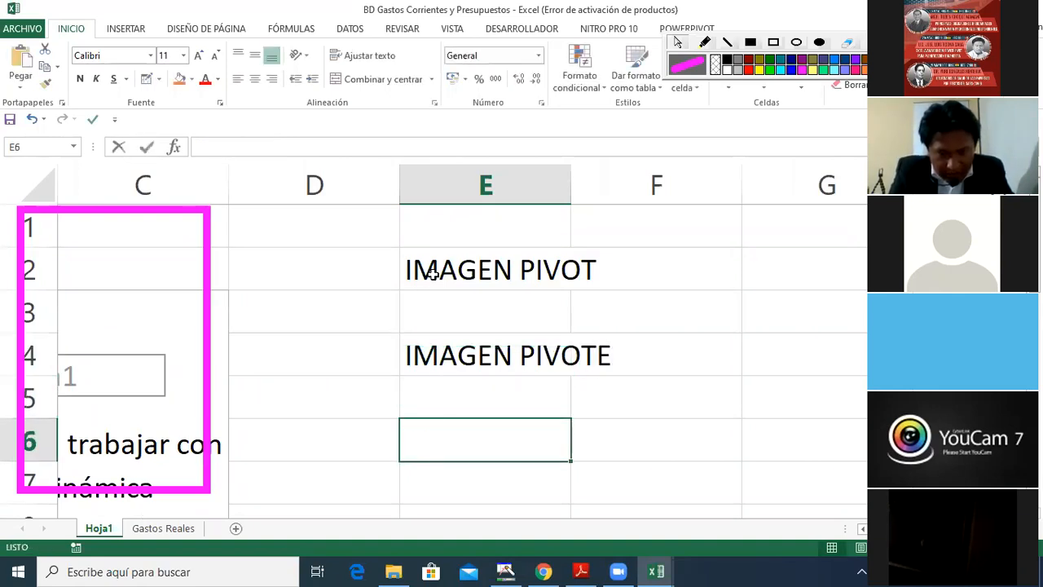
text( REBO)
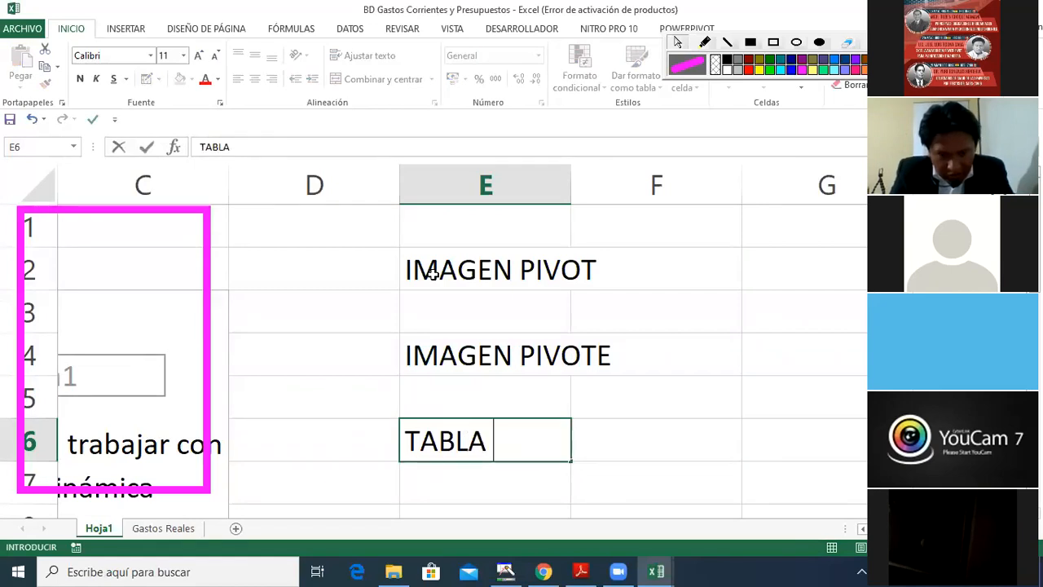
text(TE)
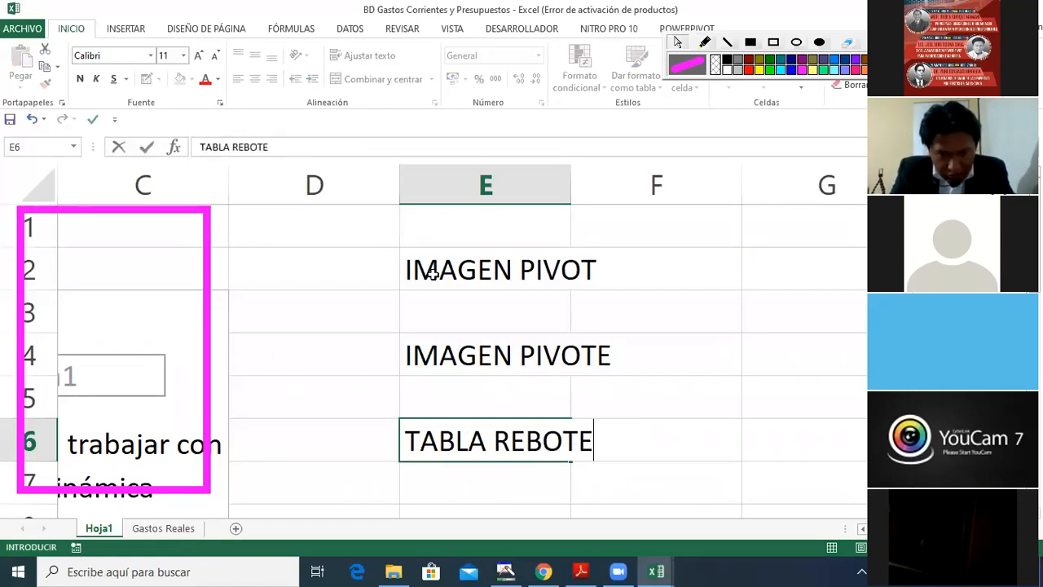
key(Return)
key(Up)
key(Up)
key(Up)
key(Up)
key(Up)
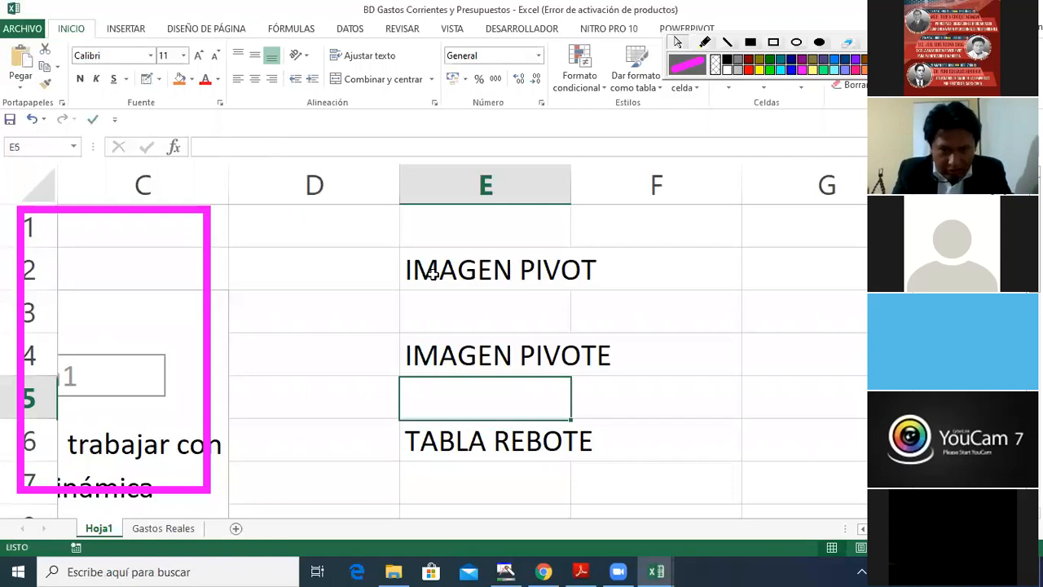
key(Down)
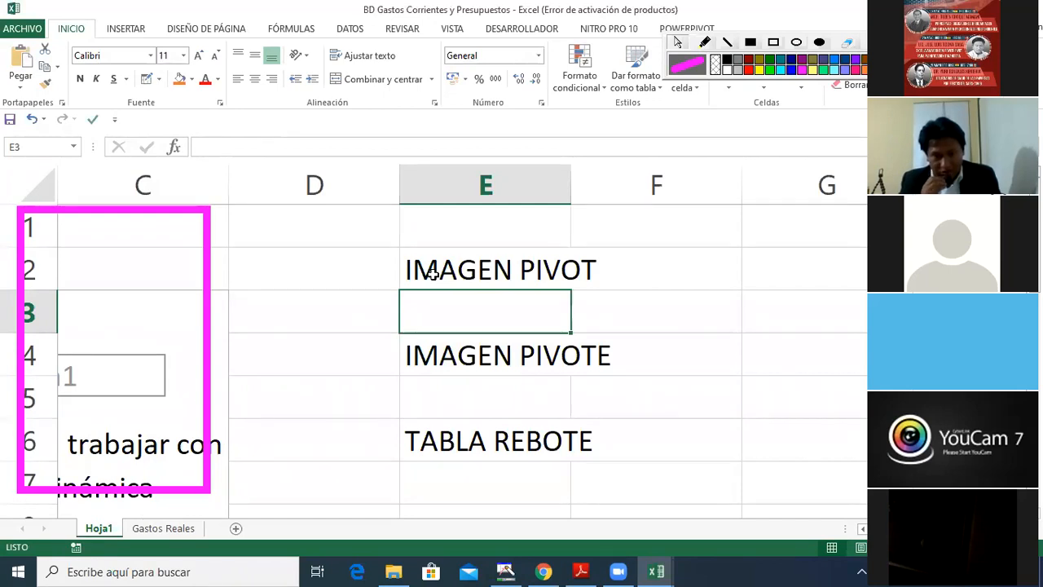
Step: Compare the empty pivot table area with the notes beside it, and clear the magenta outline around the area
key(Left)
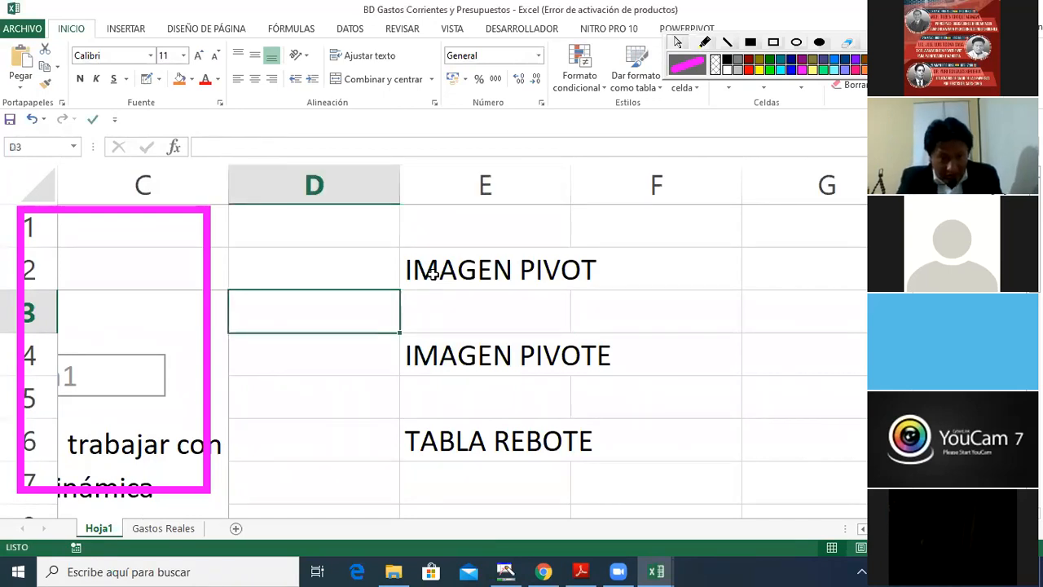
key(Left)
key(Left)
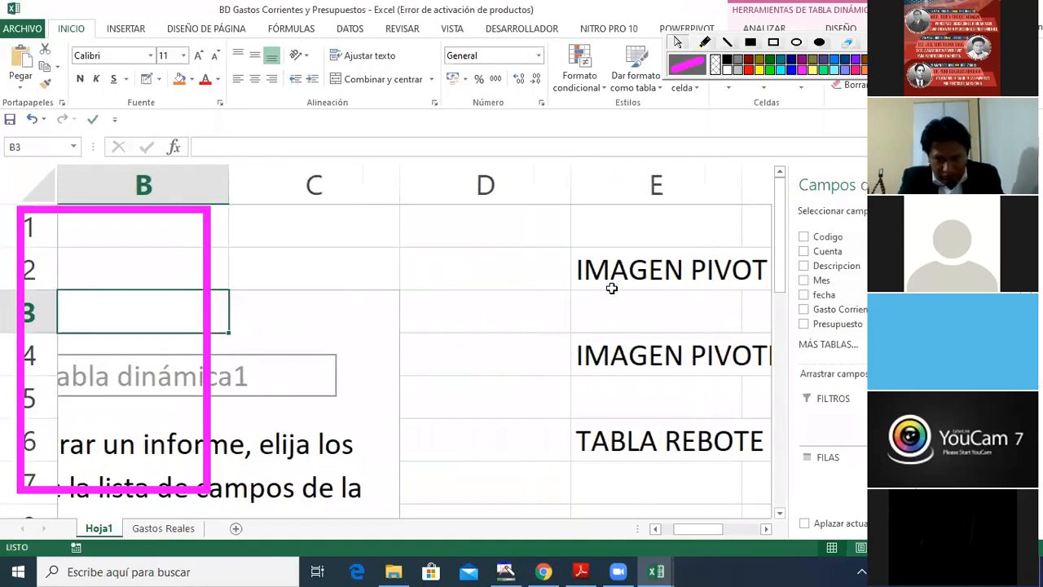
click(625, 344)
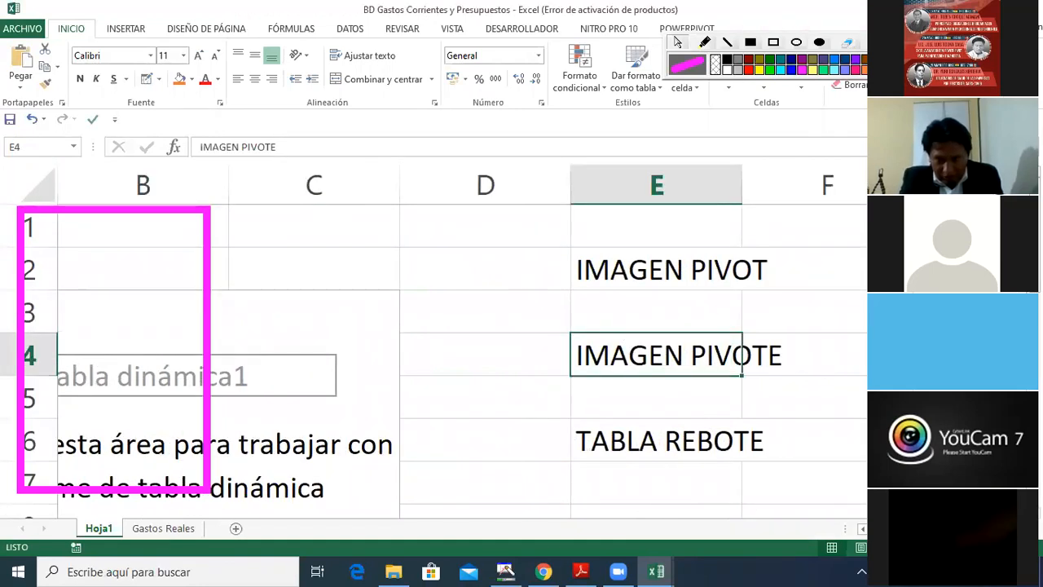
drag(977, 548, 959, 548)
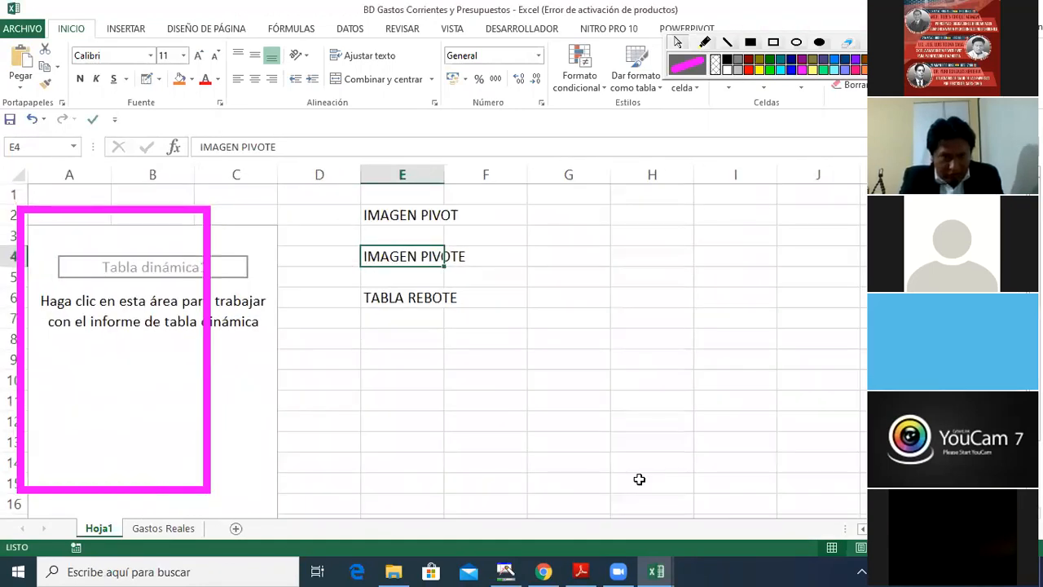
click(342, 383)
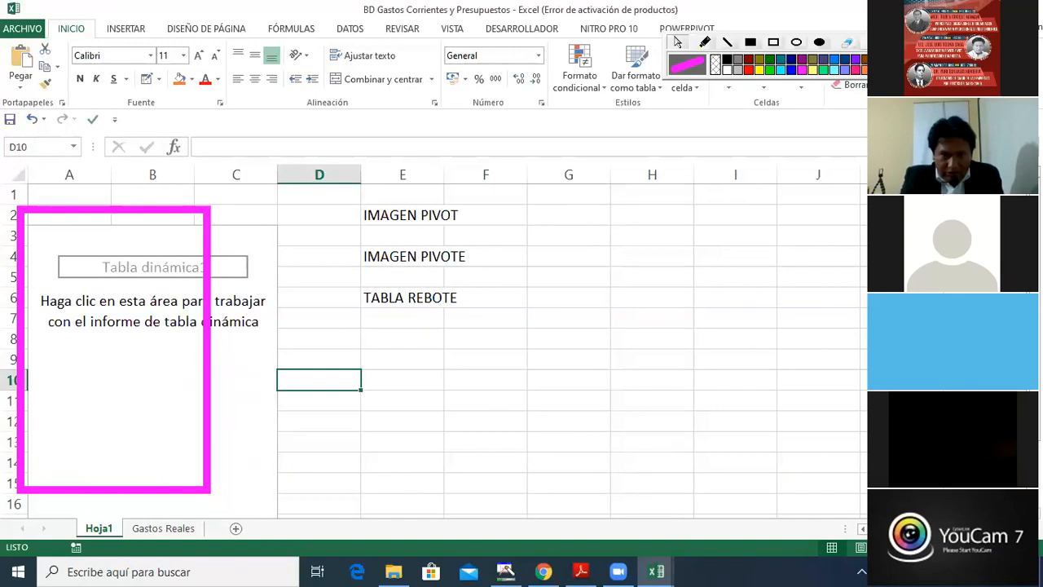
click(459, 282)
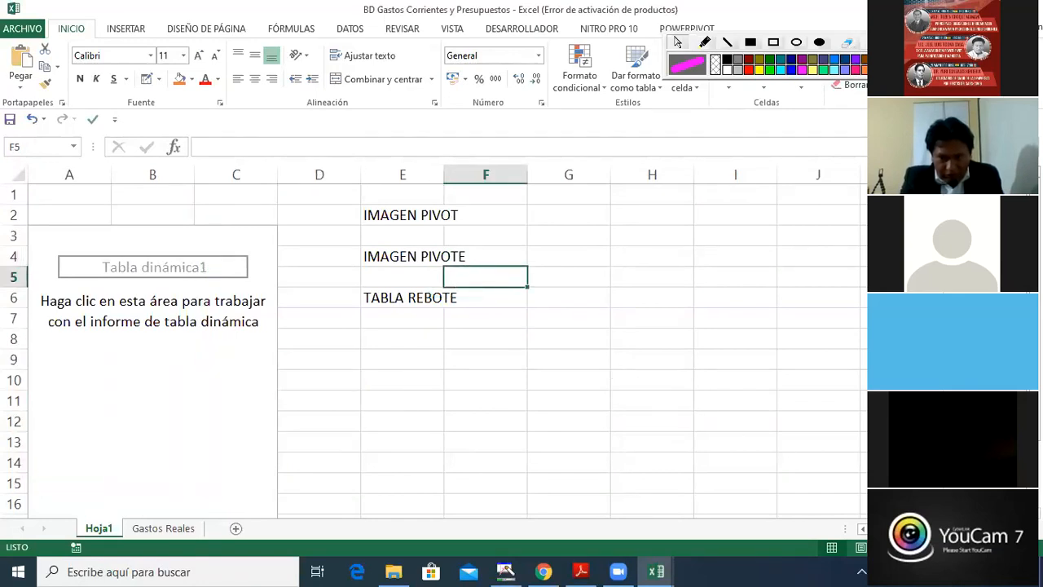
ctrl+scroll(432, 342, down, 2)
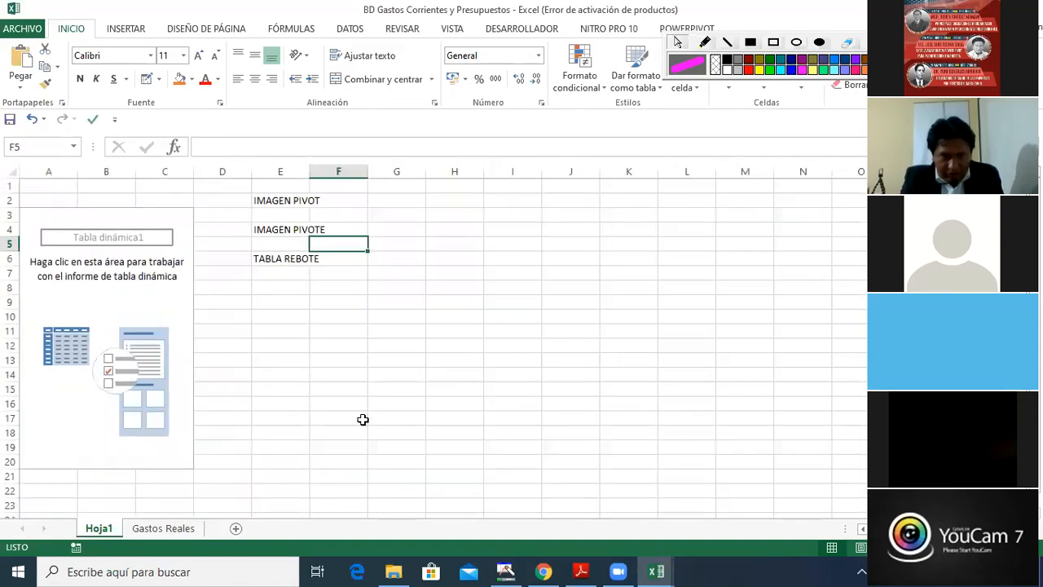
Step: Delete the three notes in cells E2:E6
click(268, 332)
key(Up)
key(Up)
key(Up)
key(Up)
key(Up)
key(Up)
key(Up)
key(Up)
key(Up)
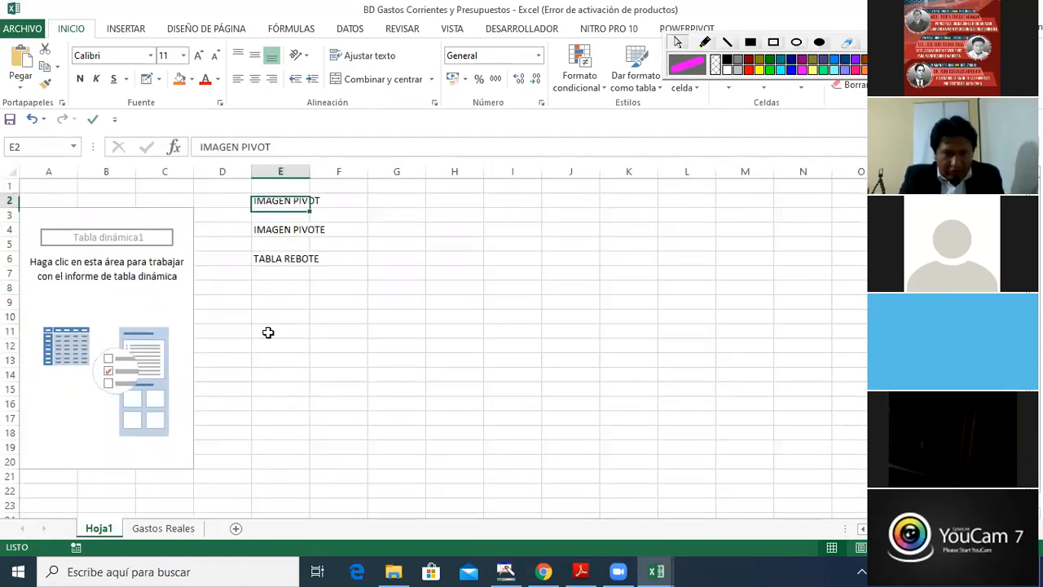
key(shift+Down)
key(shift+Down)
key(shift+Down)
key(shift+Down)
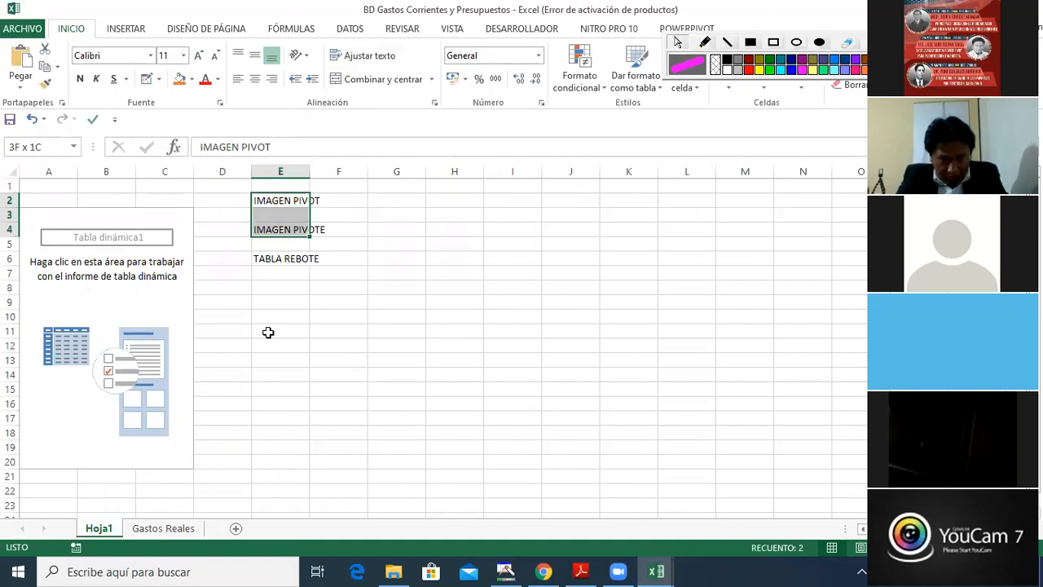
key(Delete)
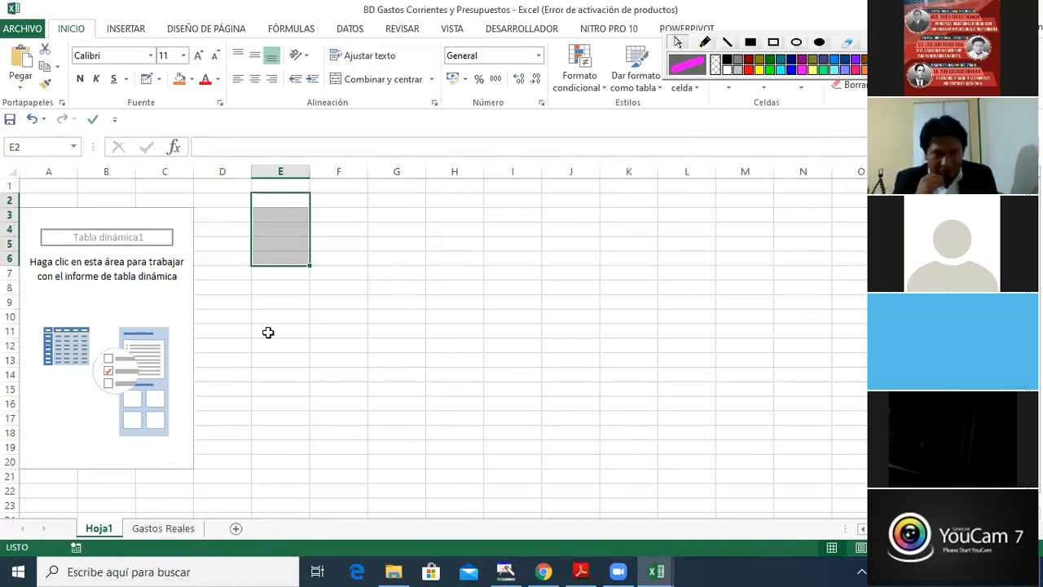
Step: Select cell C3 inside the pivot table area to show its field list, and move back out to cell E10
key(Down)
key(Down)
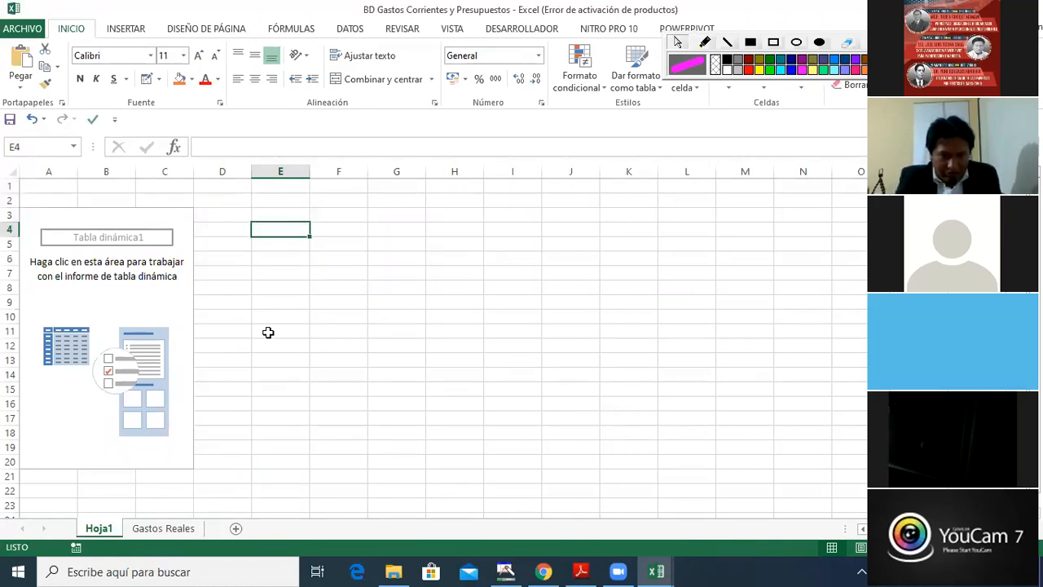
key(Up)
key(Left)
key(Right)
key(Left)
key(Left)
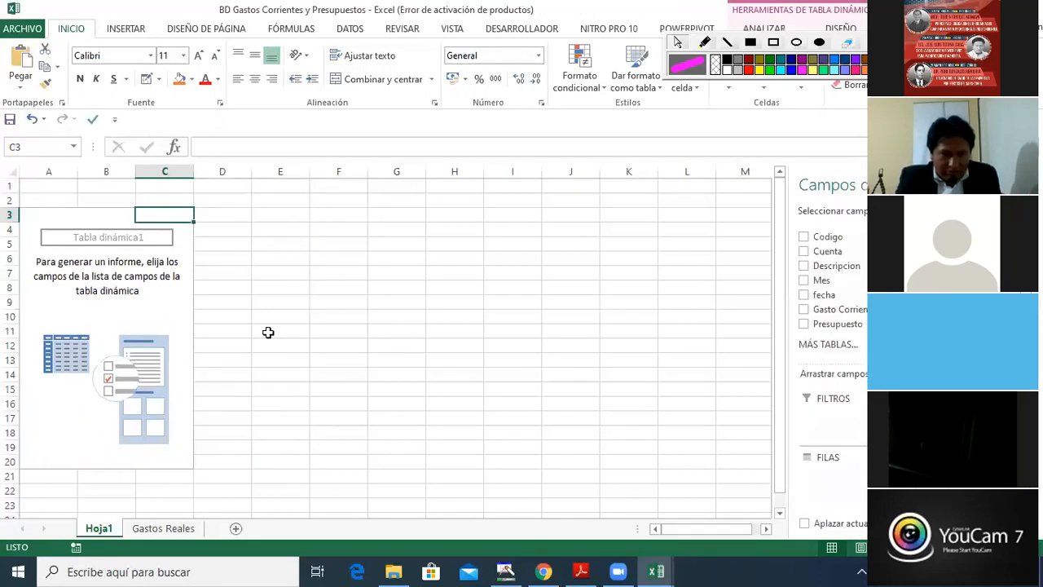
key(Right)
key(Right)
key(Down)
key(Down)
key(Down)
key(Down)
key(Down)
key(Down)
key(Down)
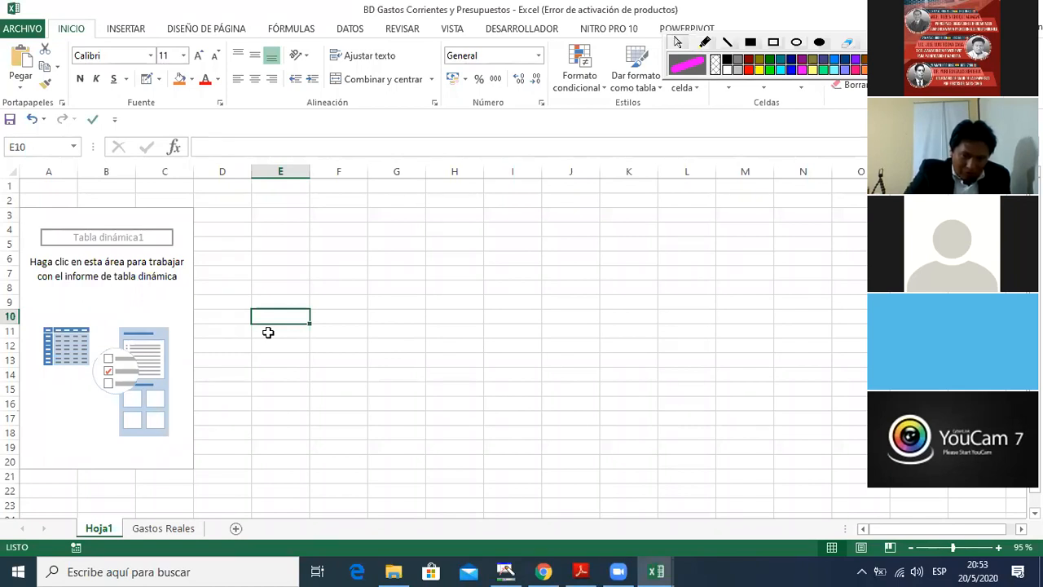
Step: Alternate the selection in row 10 between cells inside and outside the pivot table area to show and hide its field list
key(Left)
key(Left)
key(Left)
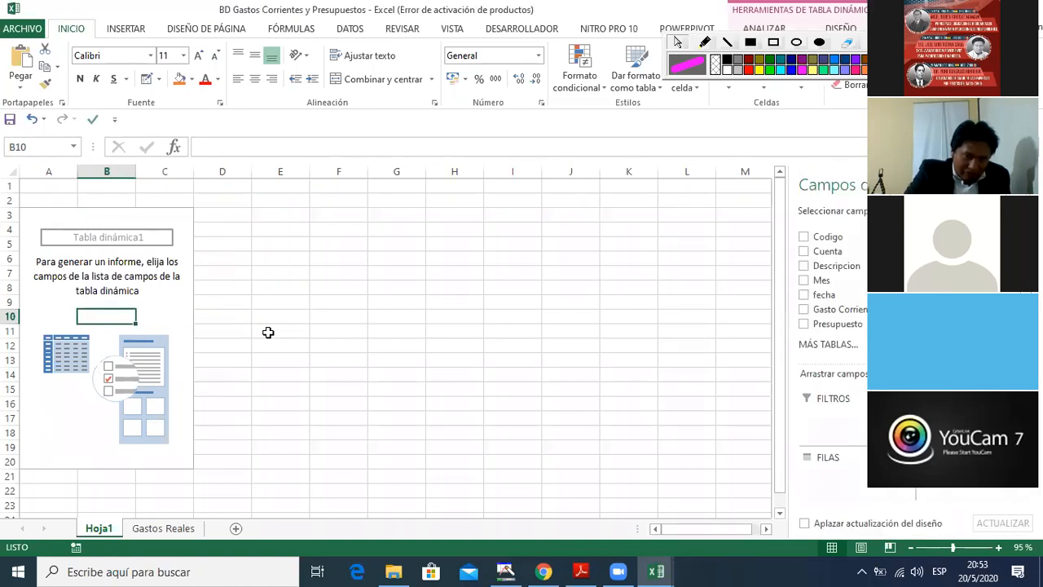
key(Right)
key(Right)
key(Right)
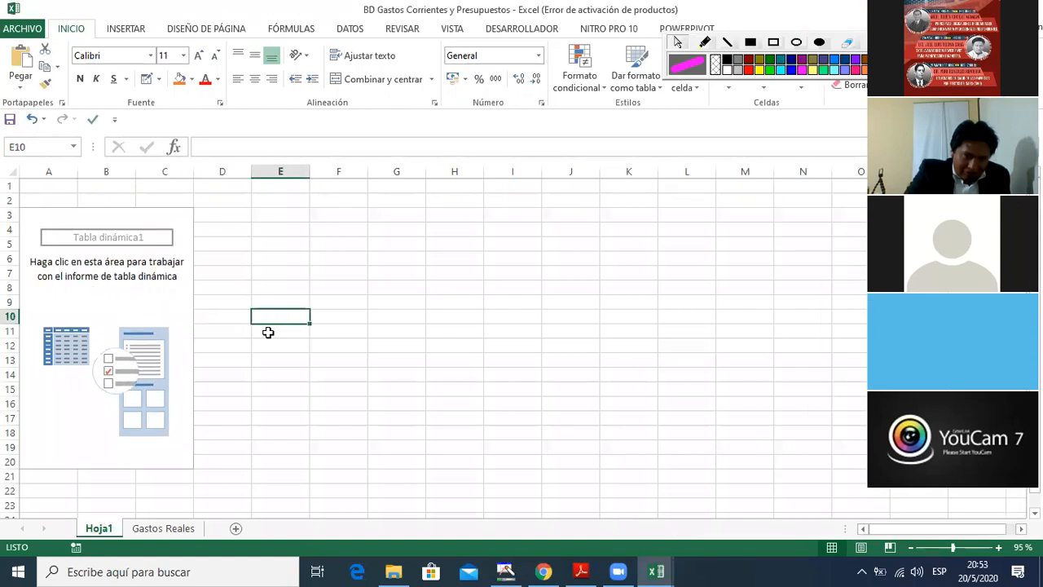
key(Left)
key(Left)
key(Left)
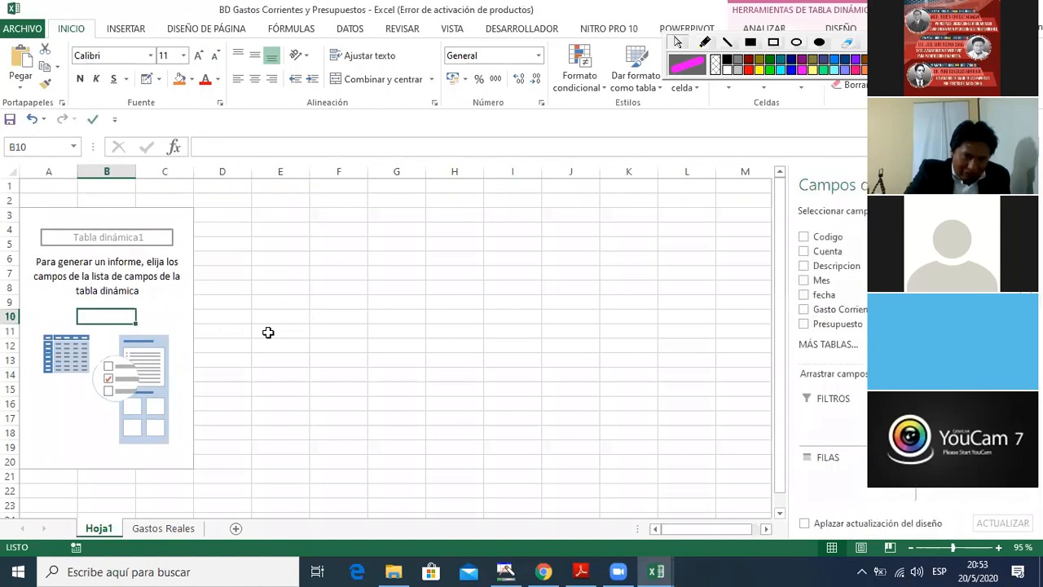
key(Right)
key(Right)
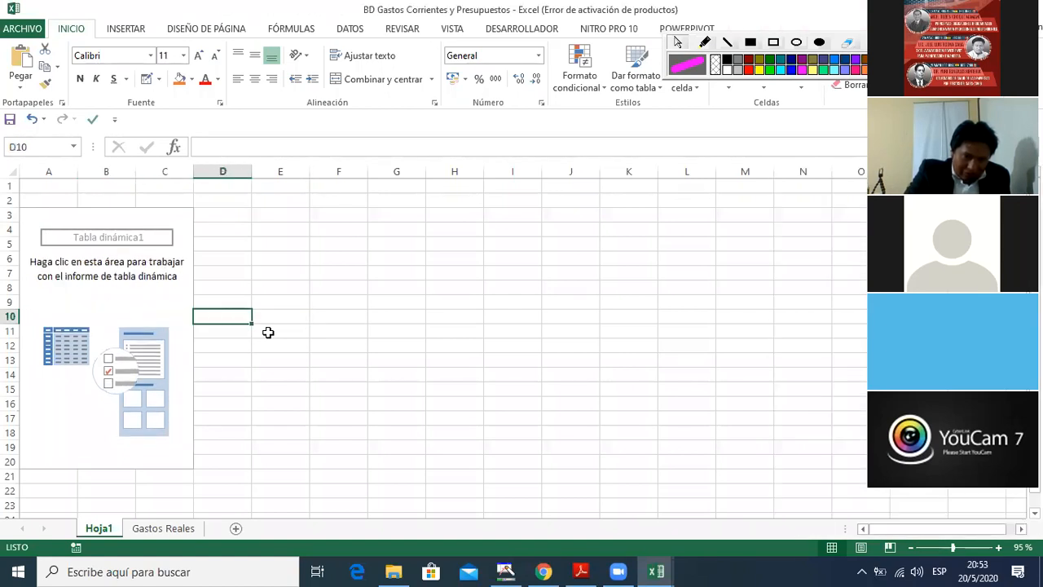
key(Left)
key(Left)
key(Right)
key(Right)
key(Right)
key(Left)
key(Left)
key(Right)
key(Right)
key(Right)
key(Left)
key(Left)
key(Left)
key(Left)
key(Right)
key(Right)
key(Right)
key(Left)
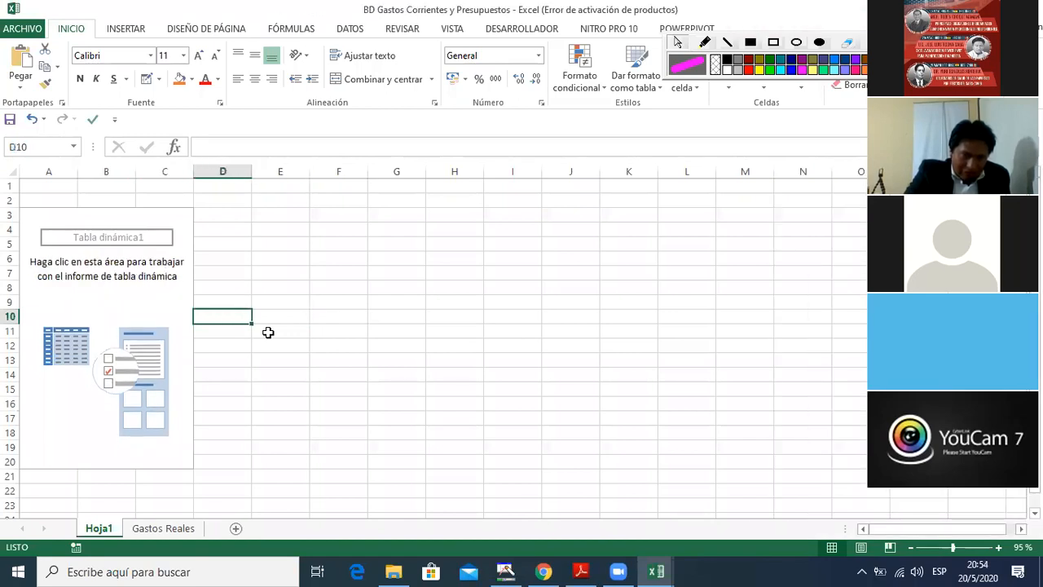
Step: Move the selection among the empty cells beside the pivot table area, from row 10 up to cell D7
key(Right)
key(Left)
key(Right)
key(Up)
key(Up)
key(Up)
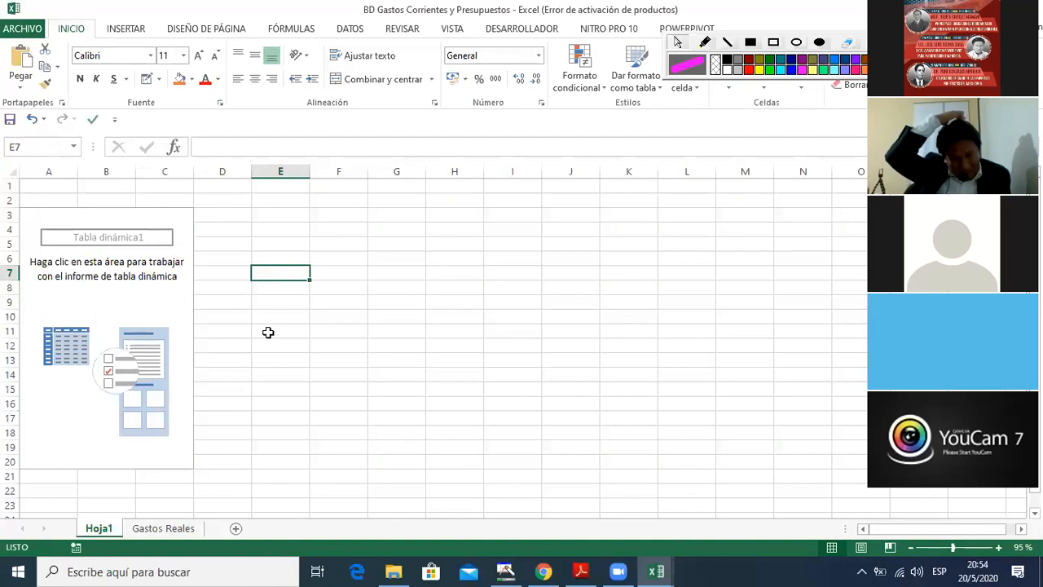
key(Left)
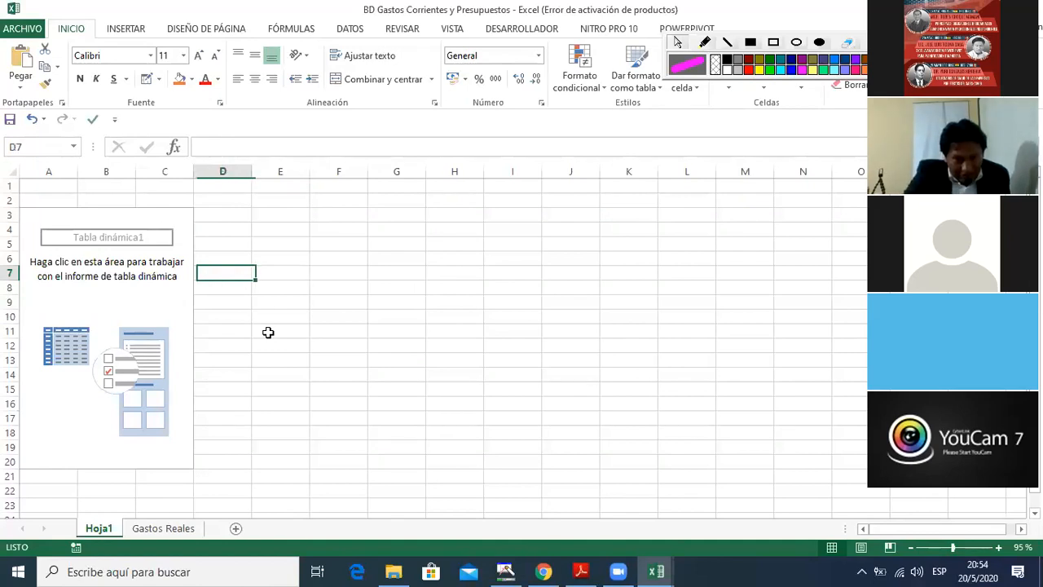
key(Left)
key(Right)
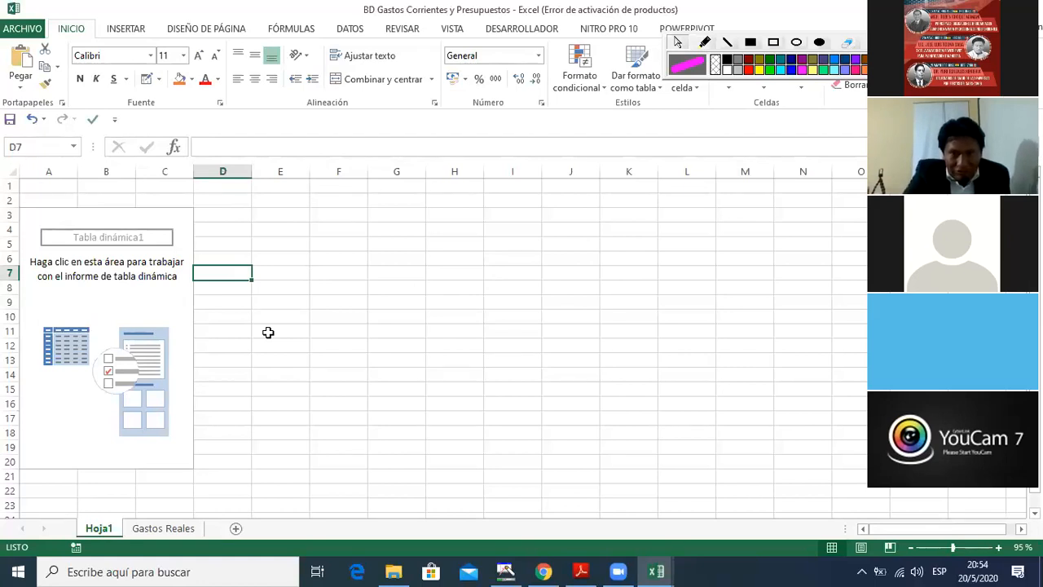
click(595, 28)
click(521, 28)
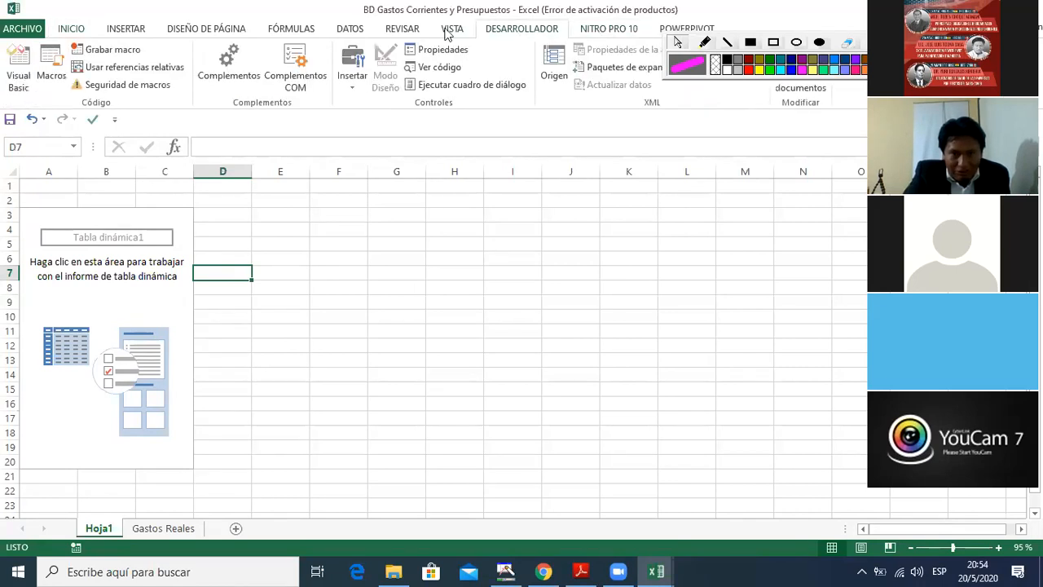
click(436, 30)
click(351, 31)
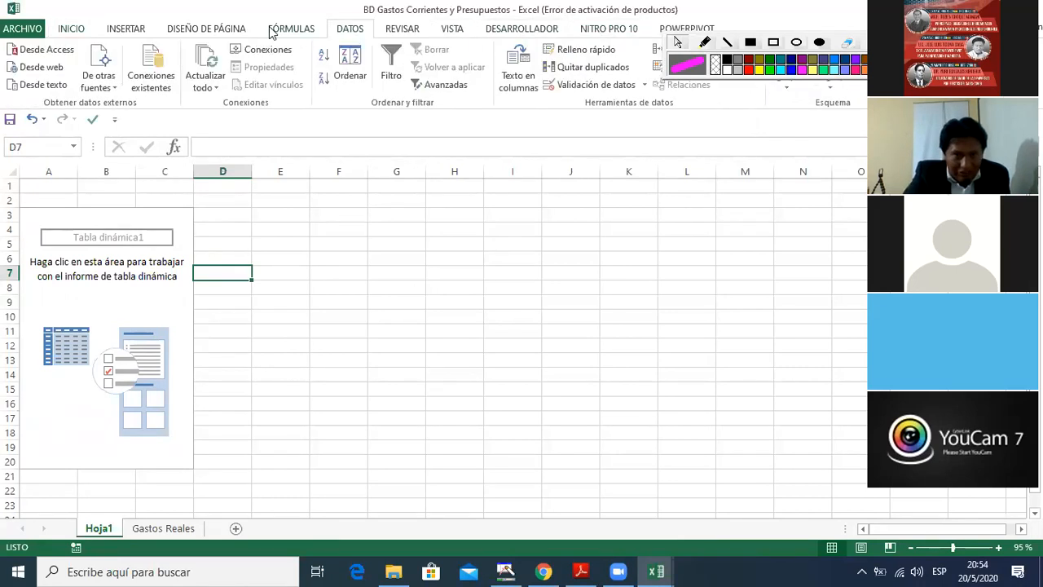
click(274, 31)
click(222, 31)
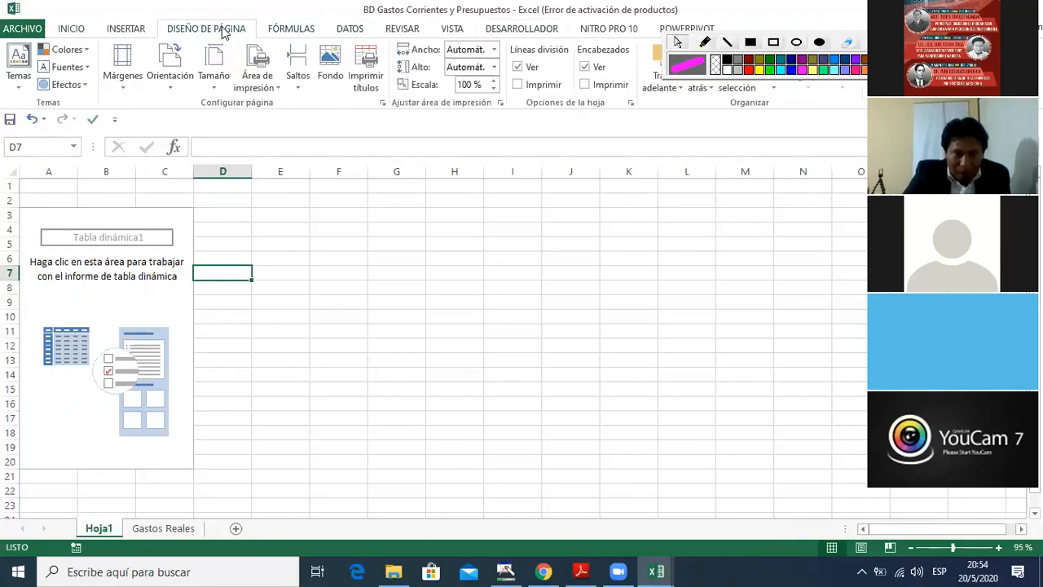
Step: Move the selection from D7 into the pivot table area and through its cells to show the field list
key(Left)
key(Left)
key(Left)
key(Down)
key(Down)
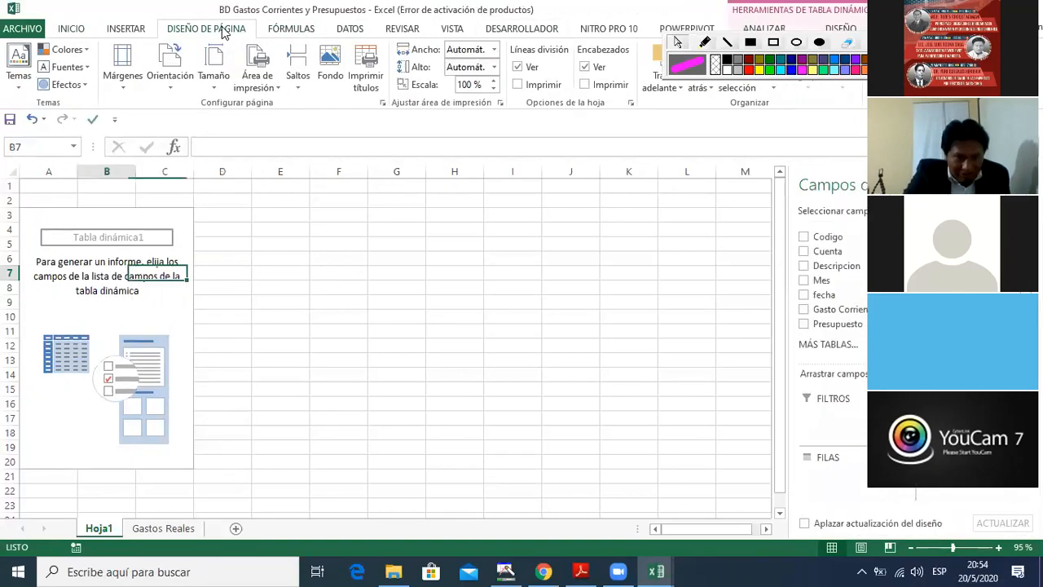
key(Down)
key(Down)
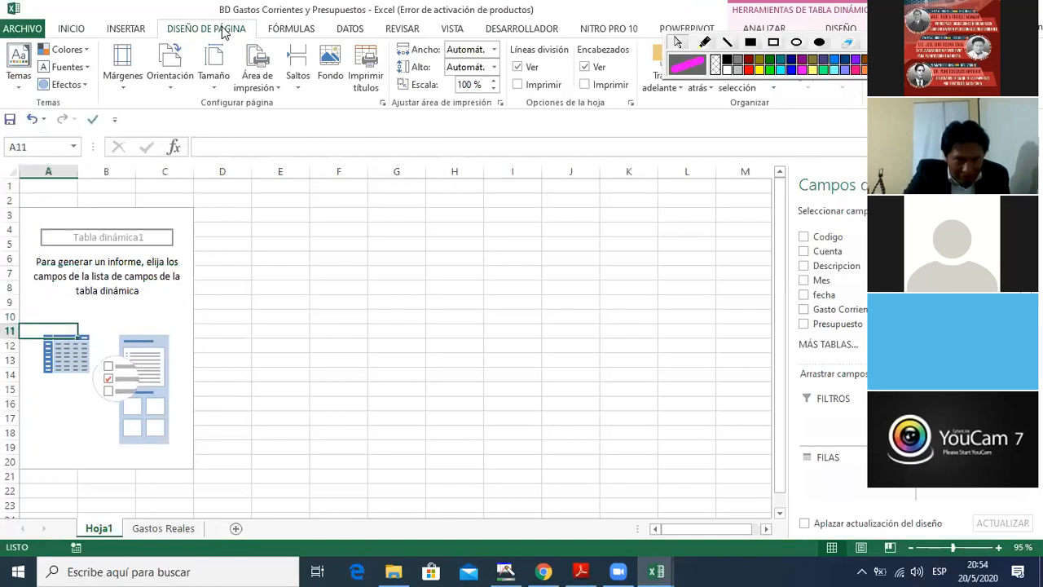
key(Right)
key(Right)
key(Right)
key(Left)
key(Left)
key(Down)
key(Down)
key(Down)
key(Down)
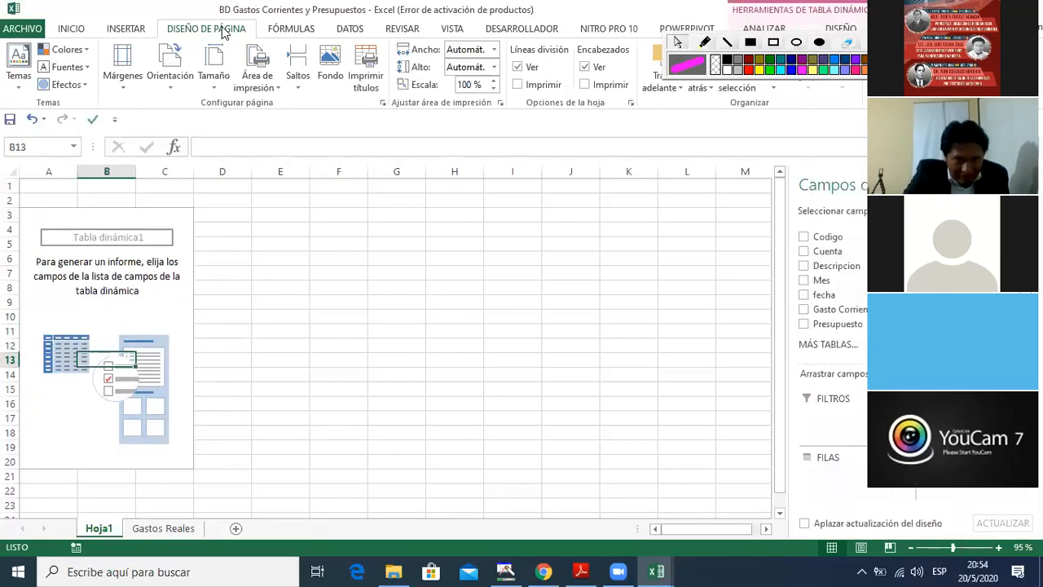
Step: Move the selection up through the pivot table area and out to cell E9 to hide the field list
key(Up)
key(Up)
key(Up)
key(Up)
key(Up)
key(Up)
key(Up)
key(Down)
key(Right)
key(Right)
key(Right)
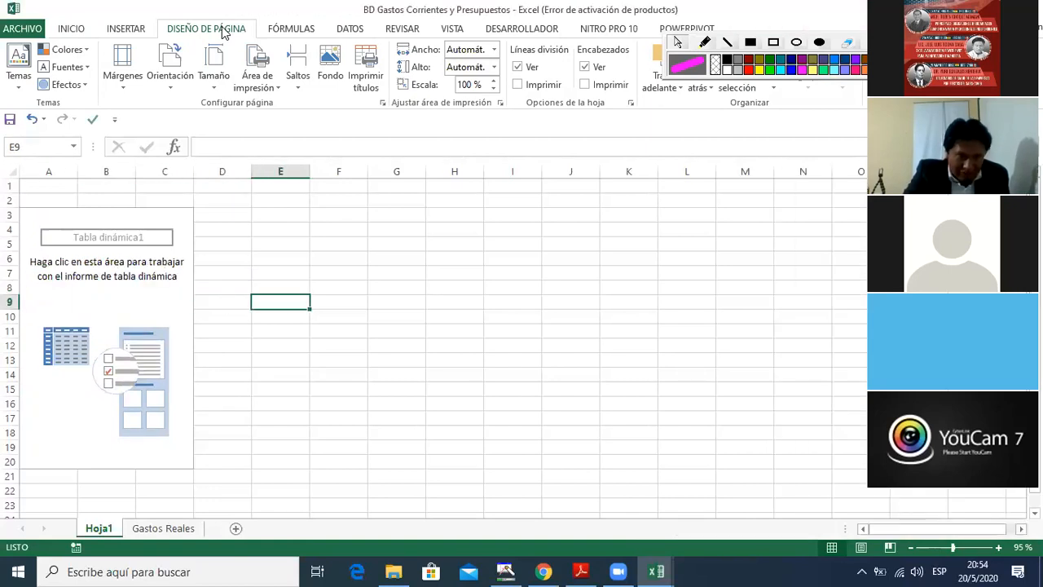
Step: Compare selecting B9 inside the pivot table area with H2 outside it, and finish on B8 inside the area
key(Left)
key(Left)
key(Left)
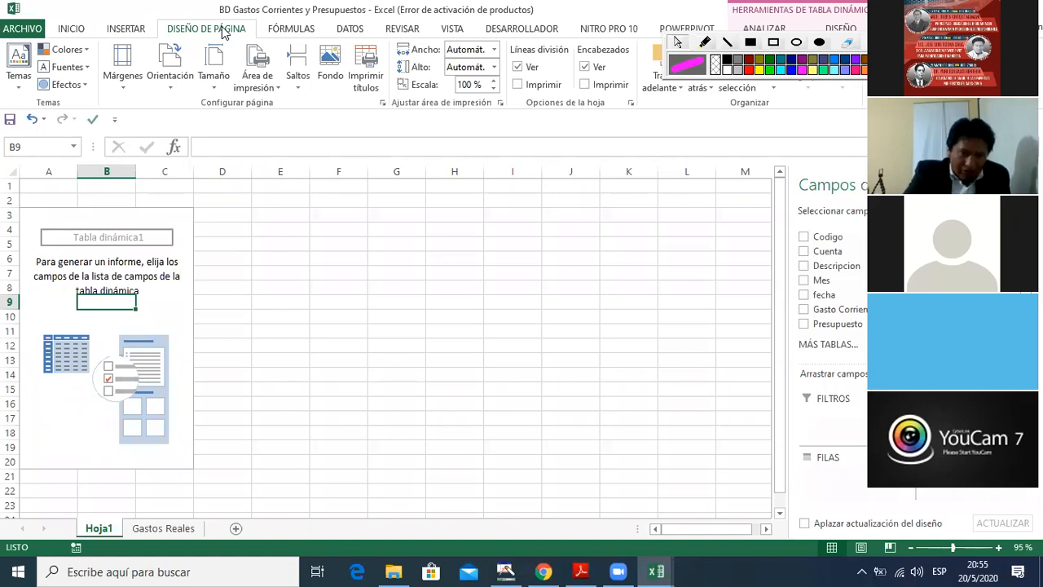
click(479, 202)
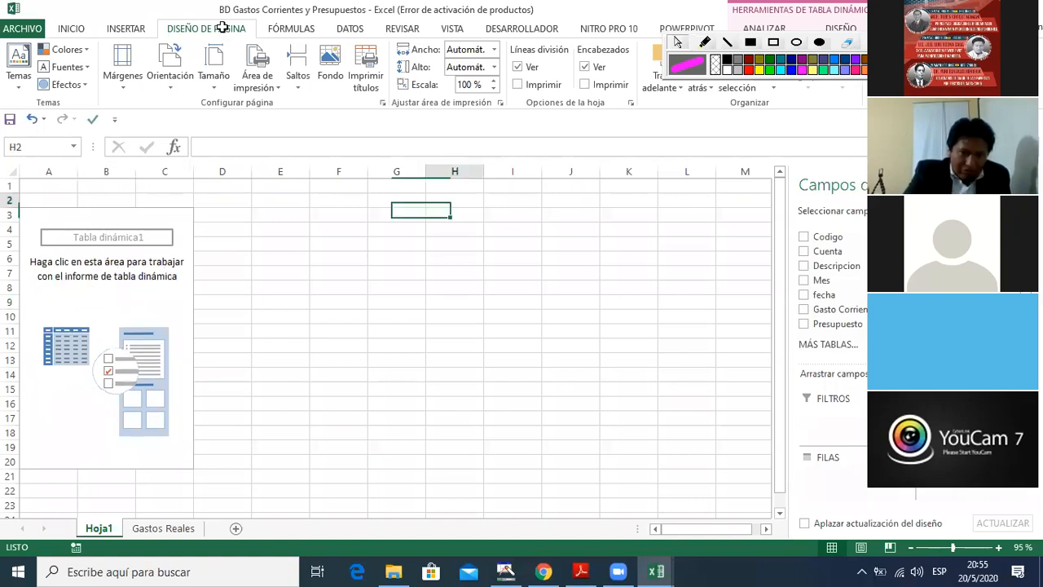
click(165, 265)
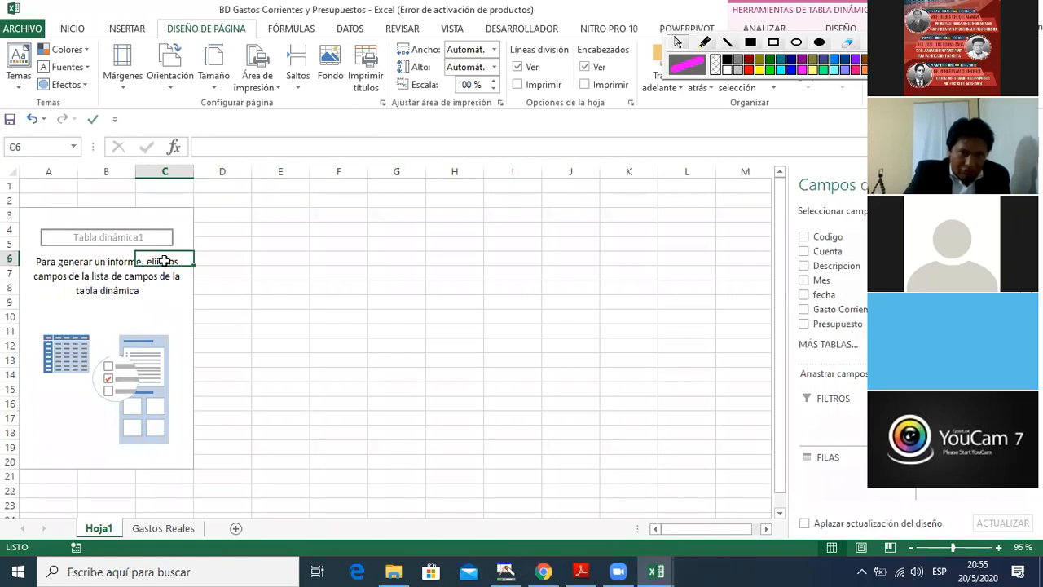
click(113, 283)
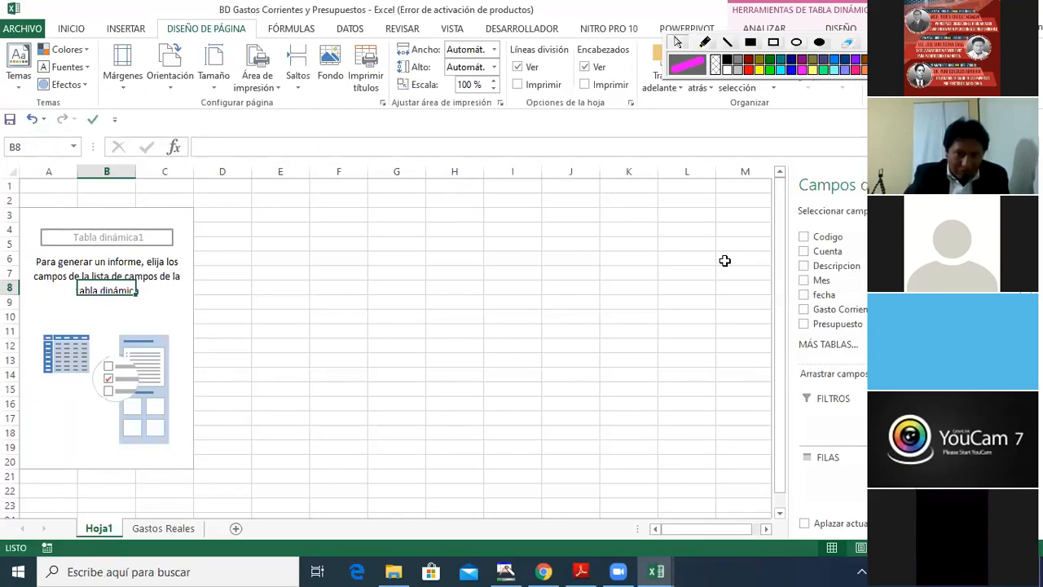
Step: Outline the title of the pivot table field list with a magenta rectangle
click(785, 93)
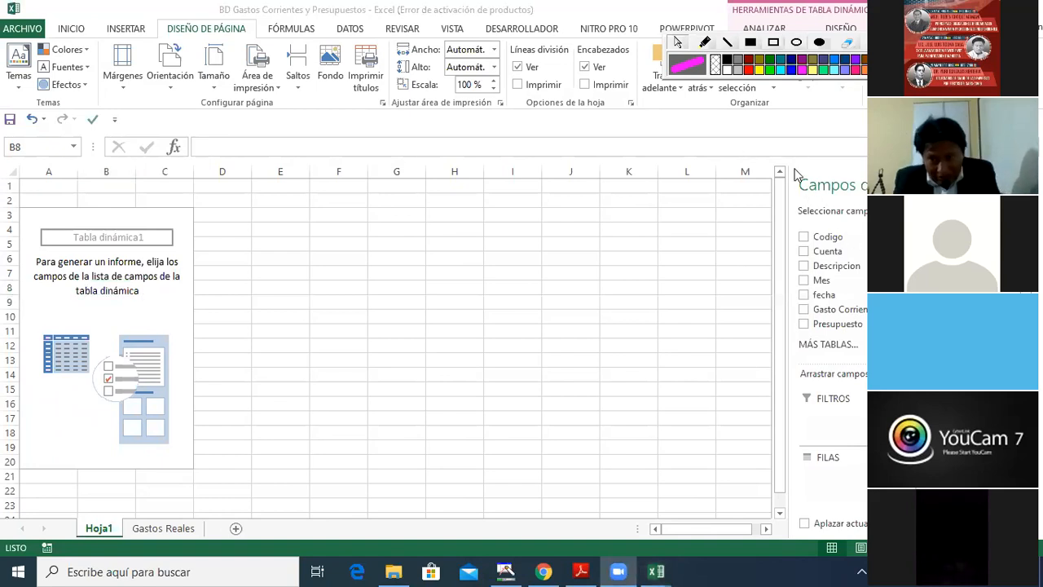
click(774, 45)
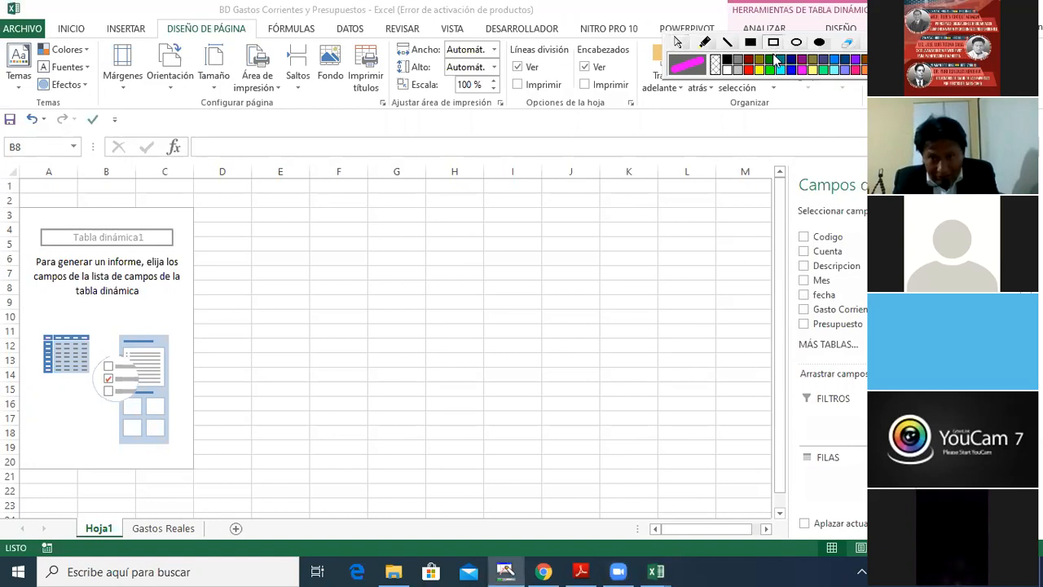
mouse_move(786, 161)
mouse_down()
mouse_move(1017, 252)
mouse_move(1017, 199)
mouse_up()
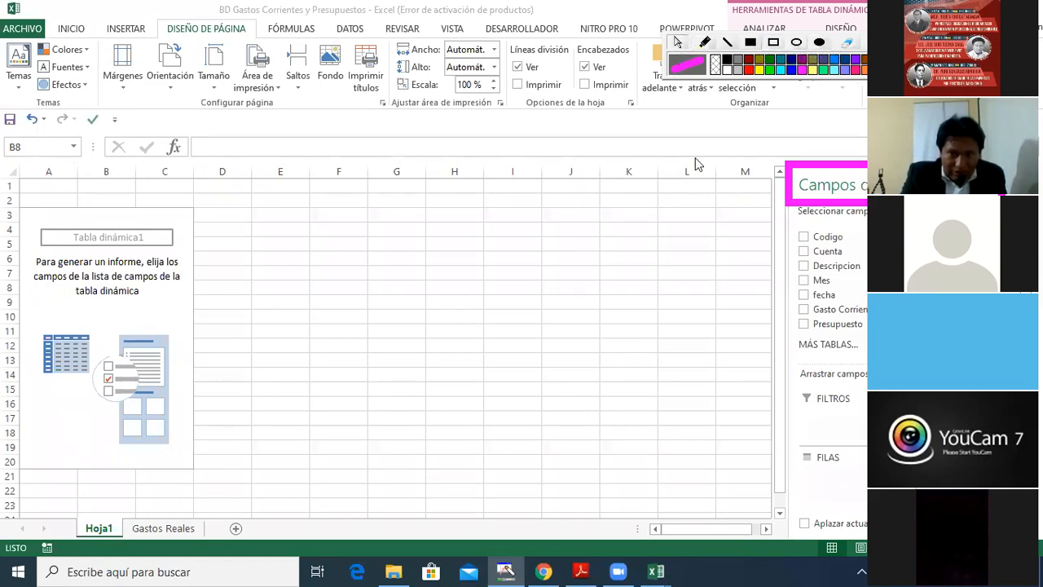
Step: Open the Gastos Reales sheet and step through its column headers from Codigo to Presupuesto
click(176, 531)
click(176, 531)
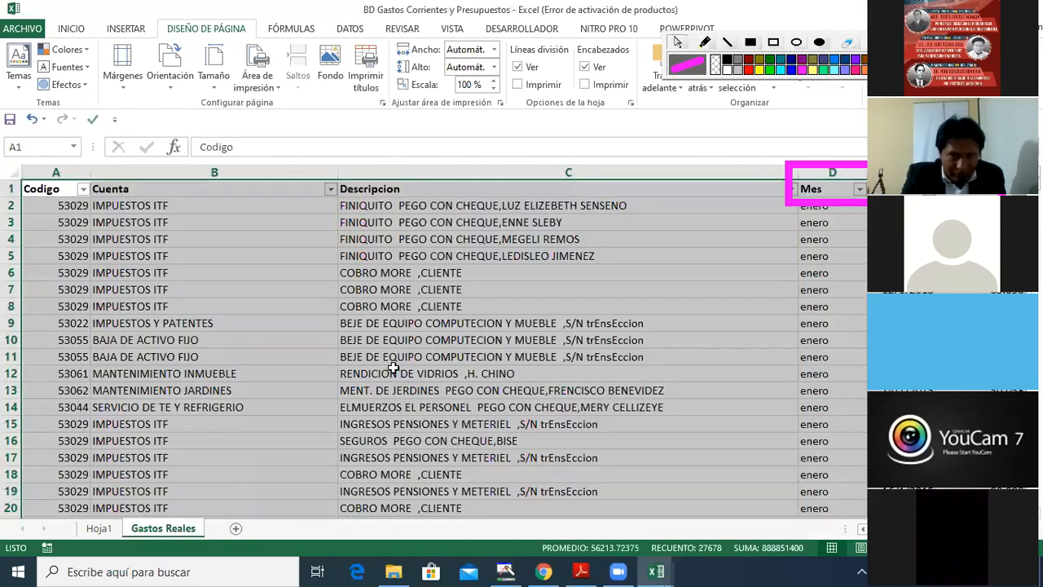
click(60, 190)
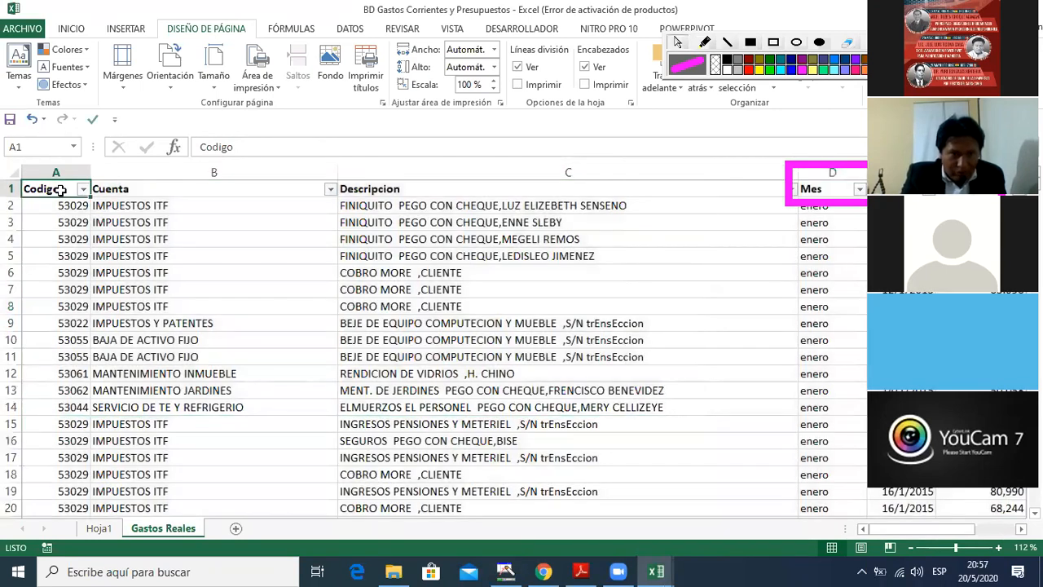
key(Right)
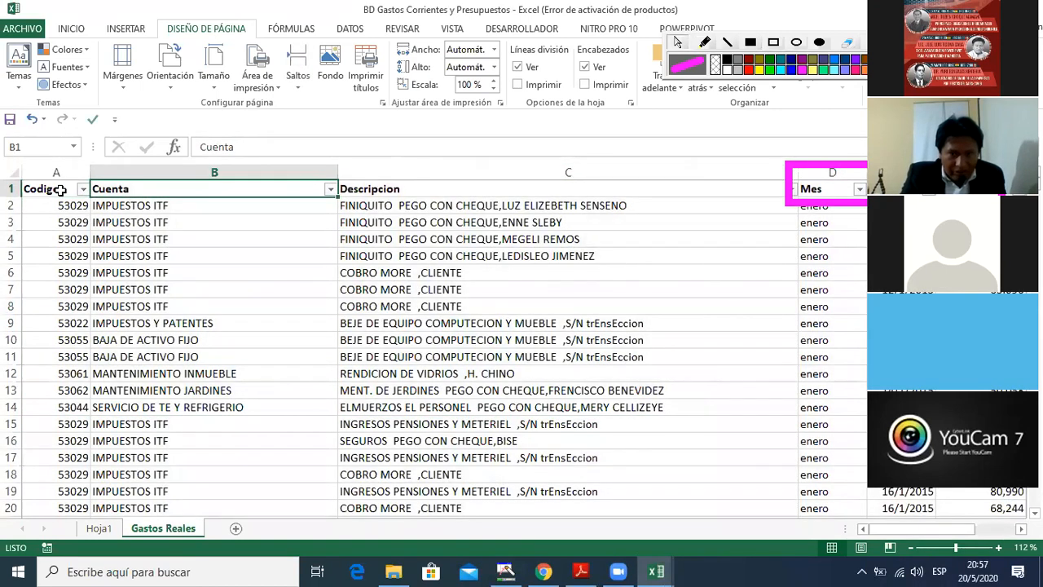
key(Right)
key(Right)
key(Right)
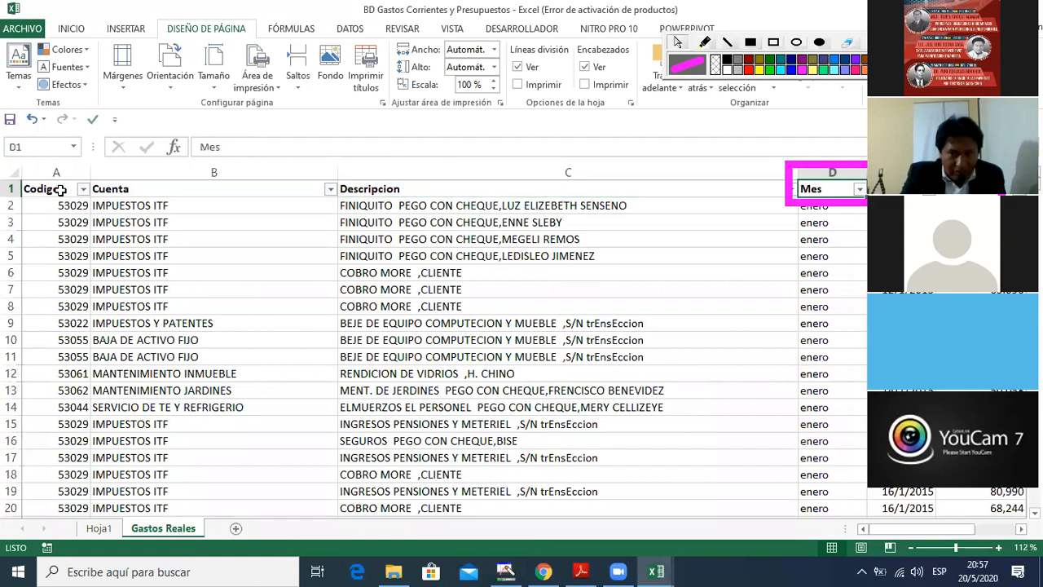
key(Right)
key(Right)
key(Right)
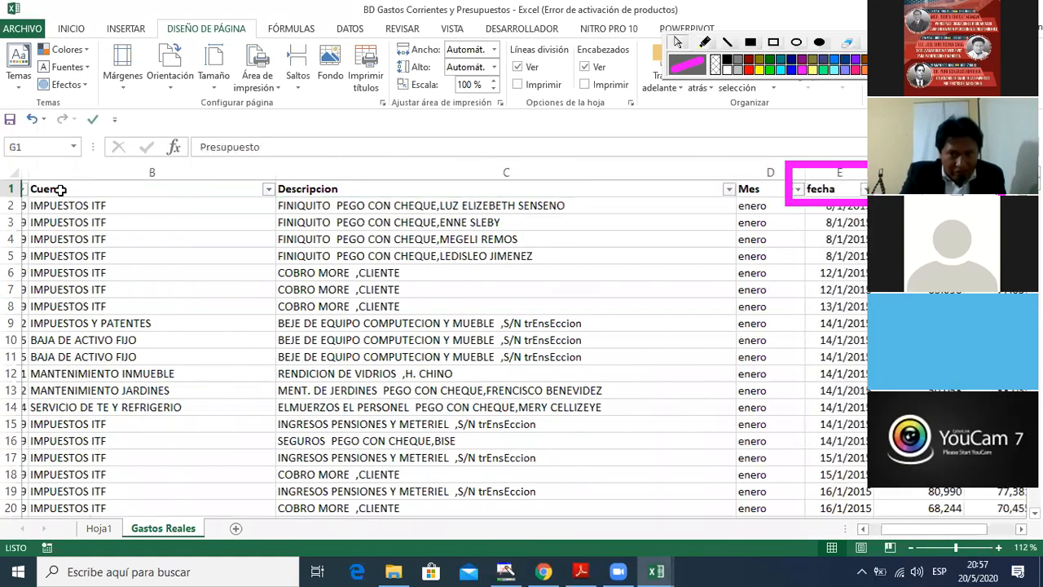
Step: Step back through the Gastos Reales headers and return to cell A1
key(Left)
key(Left)
key(Right)
key(Left)
key(Left)
key(Left)
key(ctrl+Home)
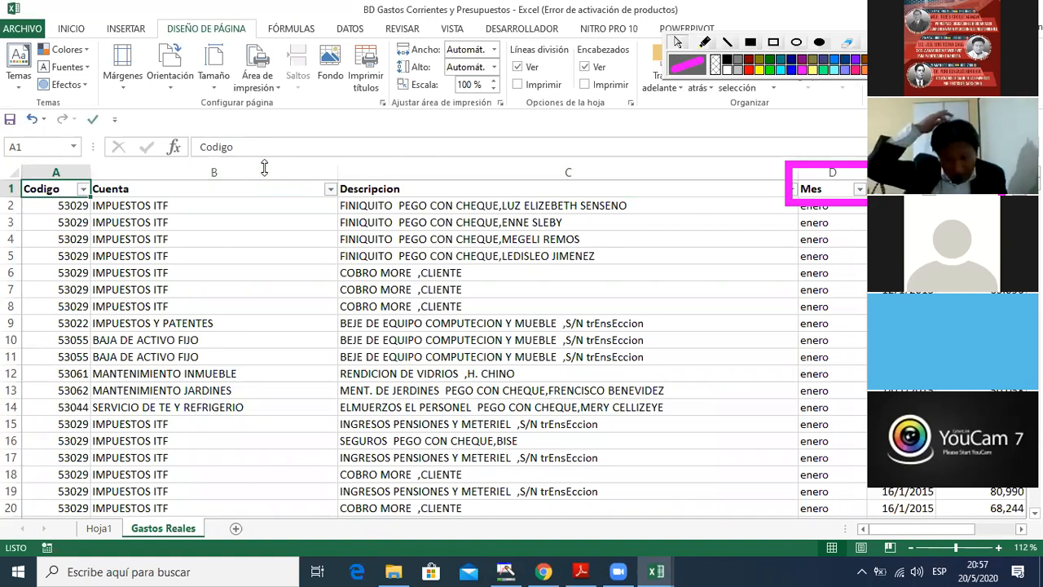
click(327, 169)
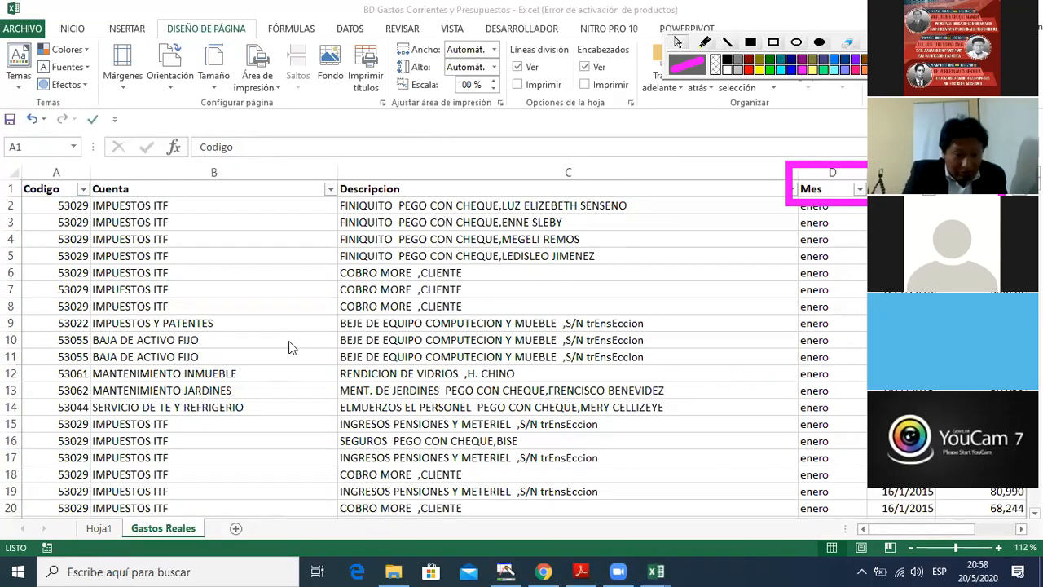
Step: Return to Hoja1 and select a cell in column B inside the pivot table area to show its field list
click(98, 533)
click(98, 530)
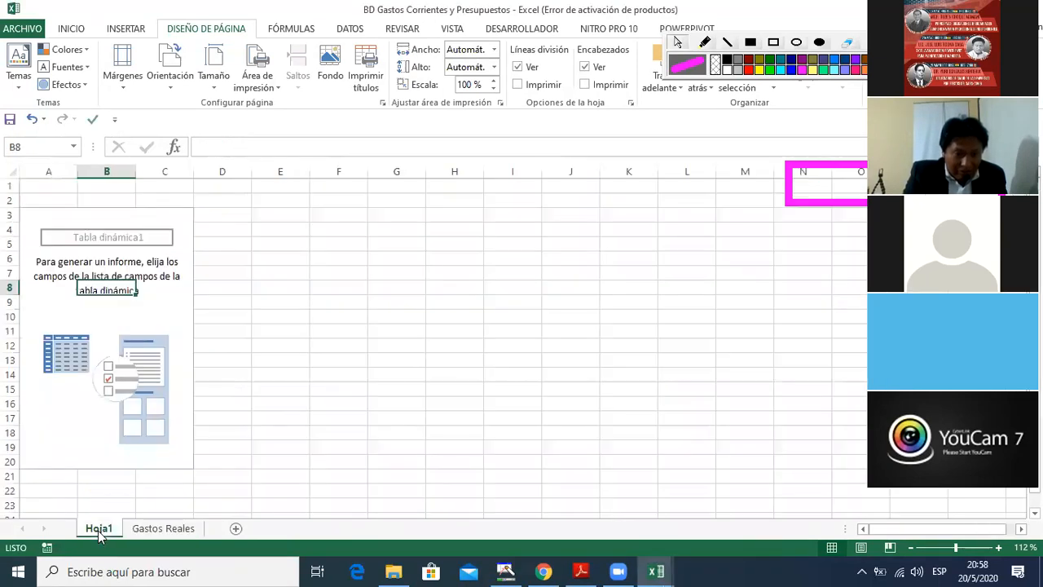
click(102, 371)
key(Up)
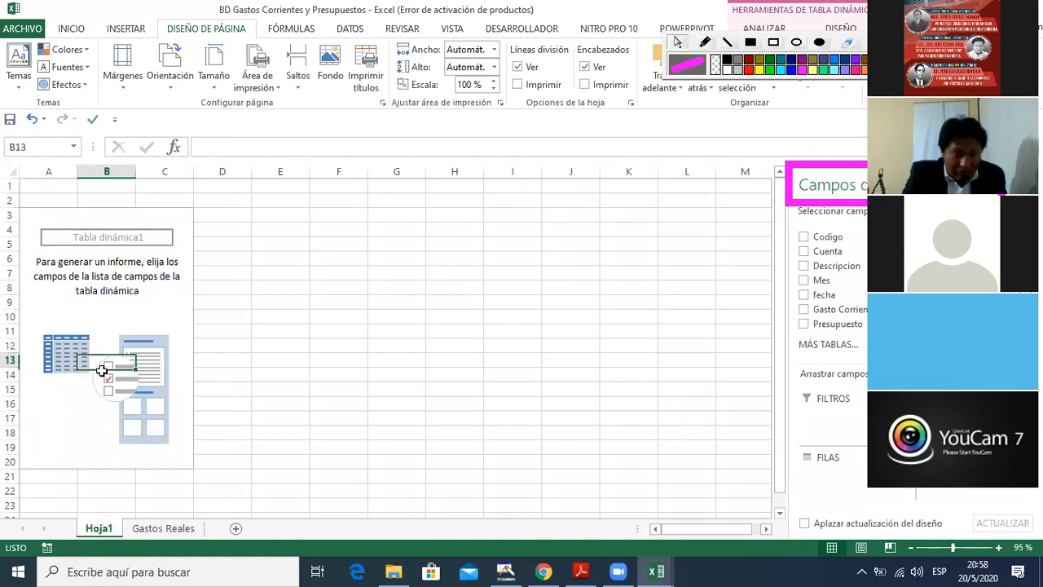
Step: Move the selection up to A4 and back down within the pivot table area, ending on B7
key(Up)
key(Up)
key(Up)
key(Up)
key(Up)
key(Up)
key(Up)
key(Up)
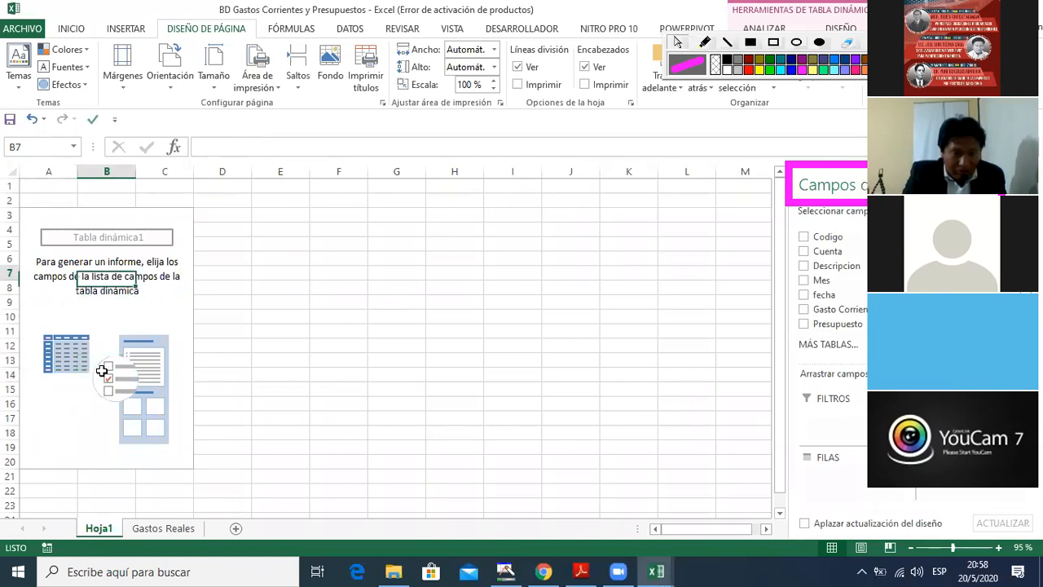
key(Up)
key(Left)
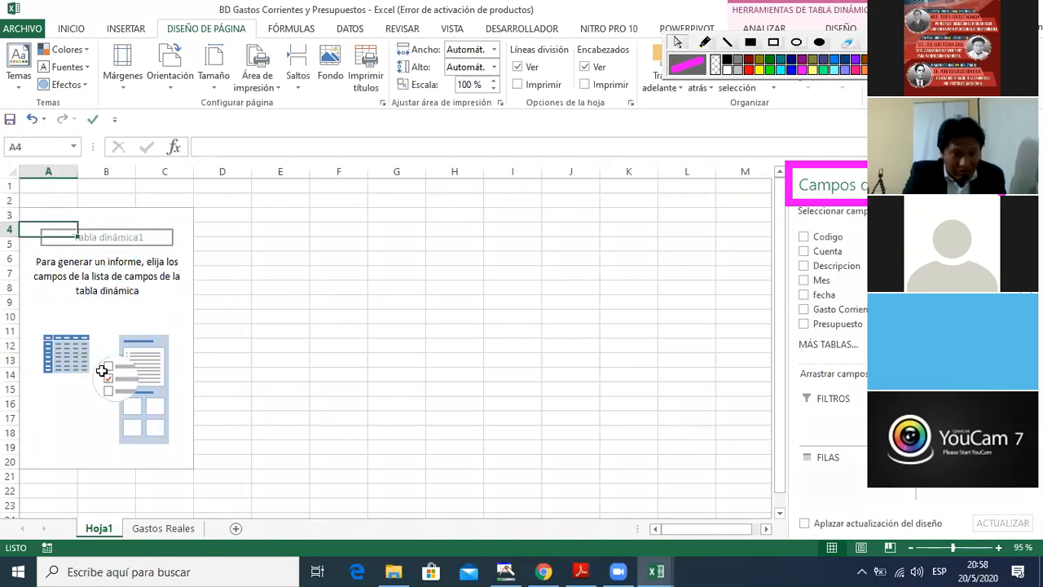
key(Down)
key(Down)
key(Right)
key(Down)
key(Down)
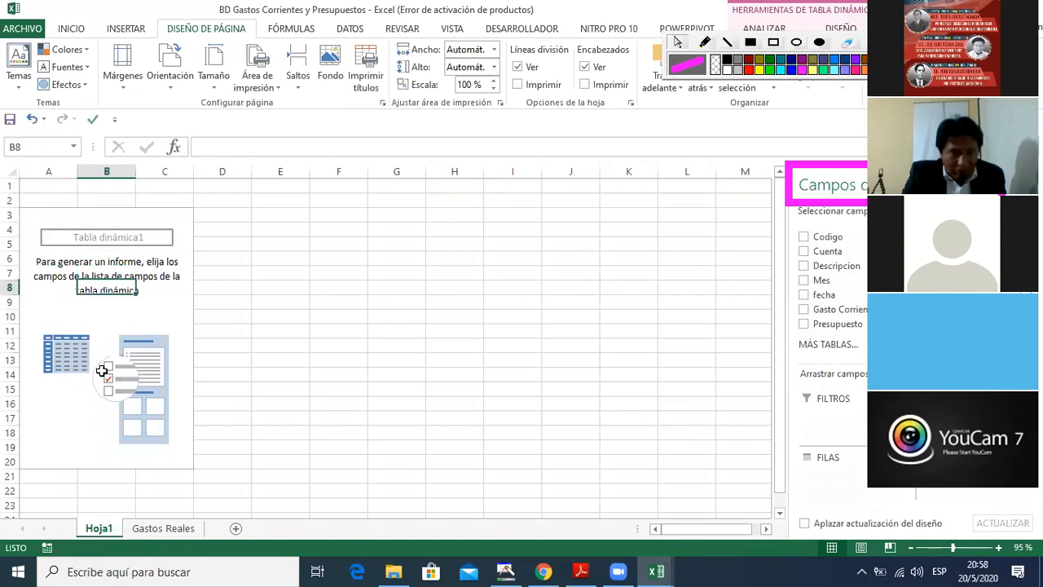
key(Up)
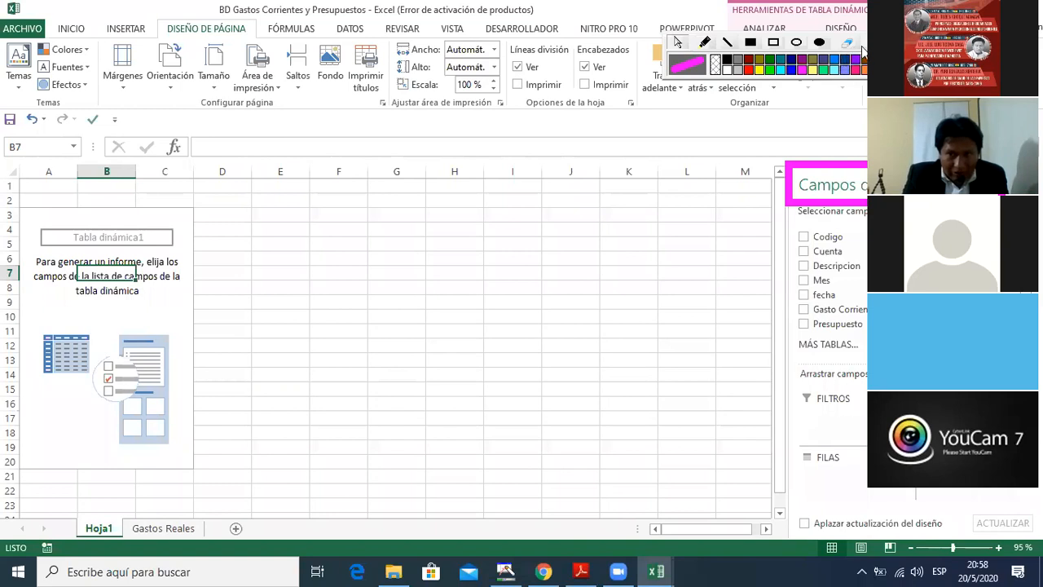
Step: Outline the Filtros, Columnas, Filas and Valores areas with a magenta rectangle, and clear all the outlines
click(796, 44)
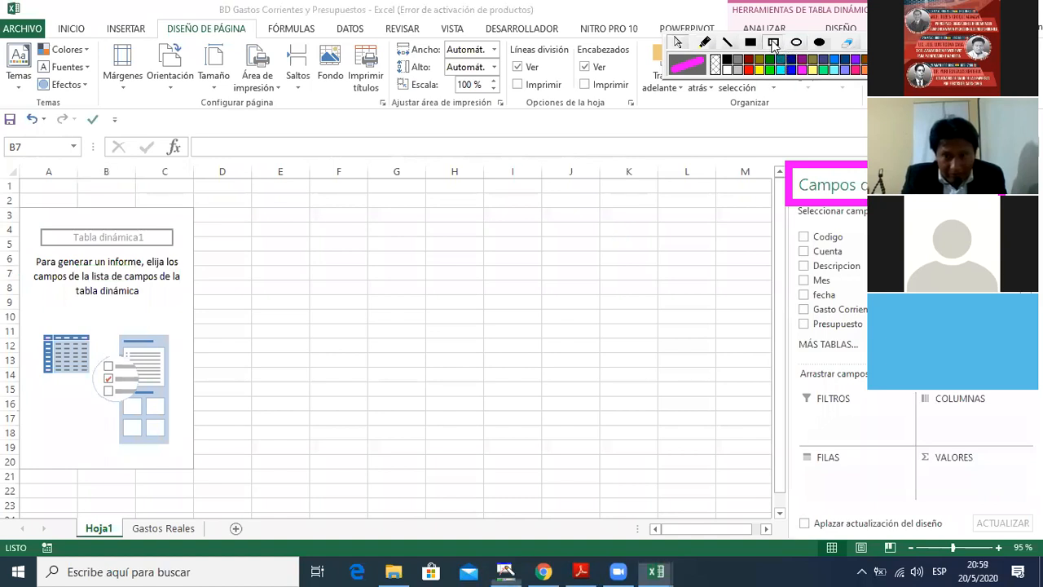
mouse_move(775, 352)
mouse_down()
mouse_move(802, 363)
mouse_move(895, 487)
mouse_move(983, 528)
mouse_move(1035, 522)
mouse_up()
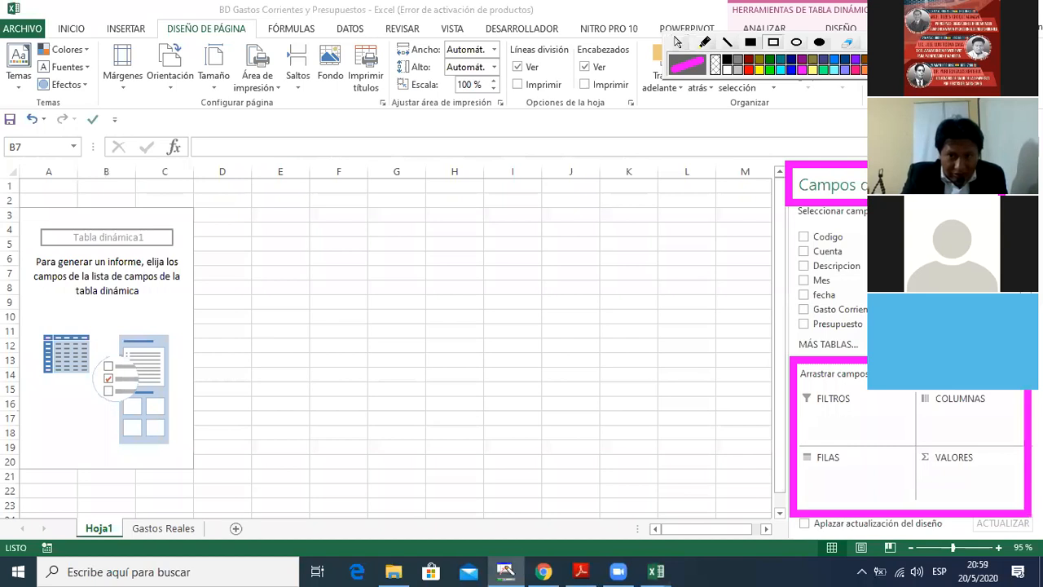
key(Escape)
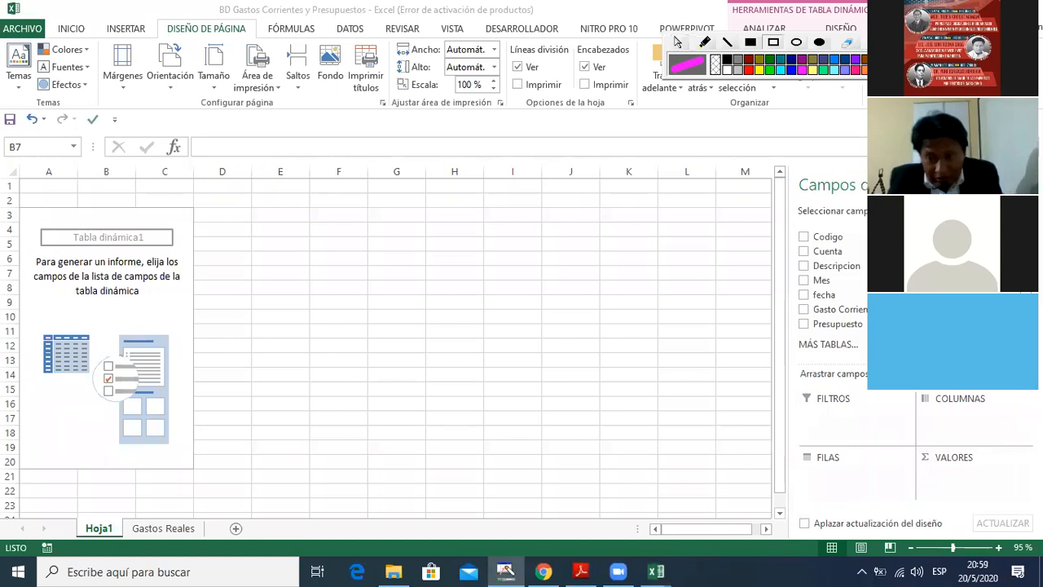
click(677, 44)
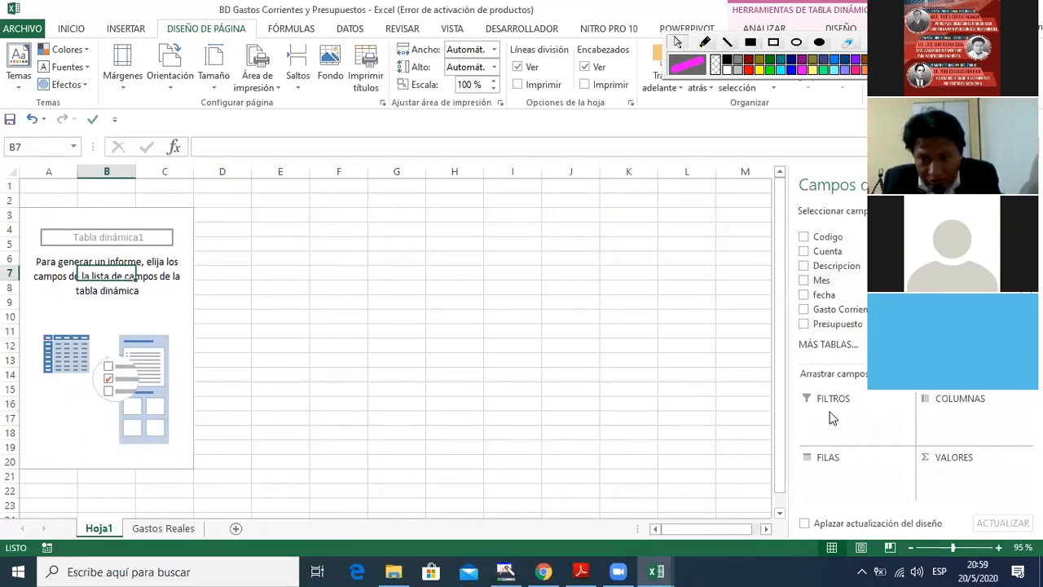
Step: Add the Codigo and Cuenta fields to the pivot table's Filas area, with Cuenta below Codigo
drag(822, 237, 823, 489)
drag(827, 252, 846, 489)
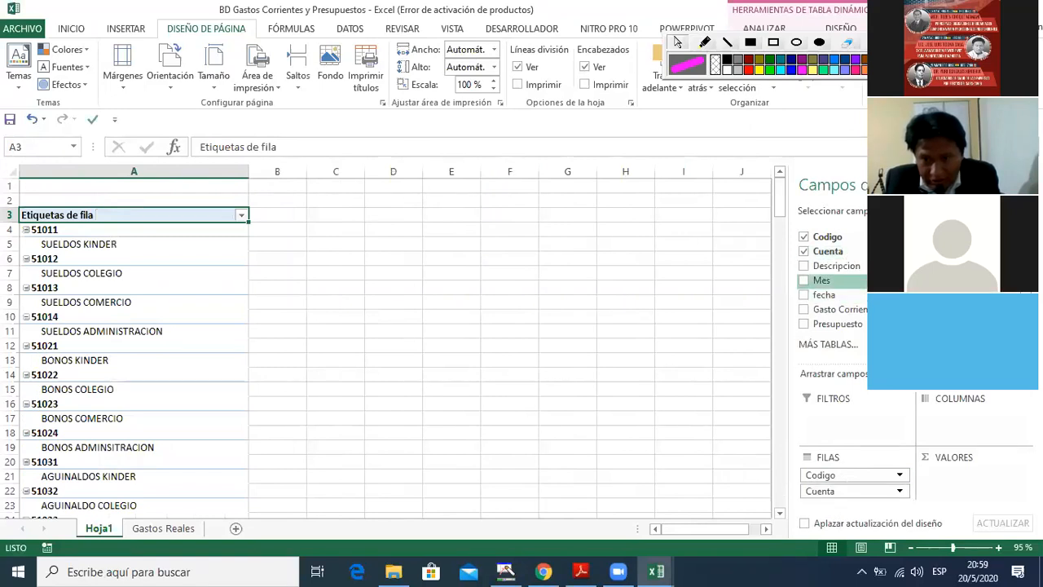
Step: Add the Gasto Corriente and Presupuesto fields to the pivot table's Valores area
drag(840, 308, 982, 488)
drag(860, 330, 972, 504)
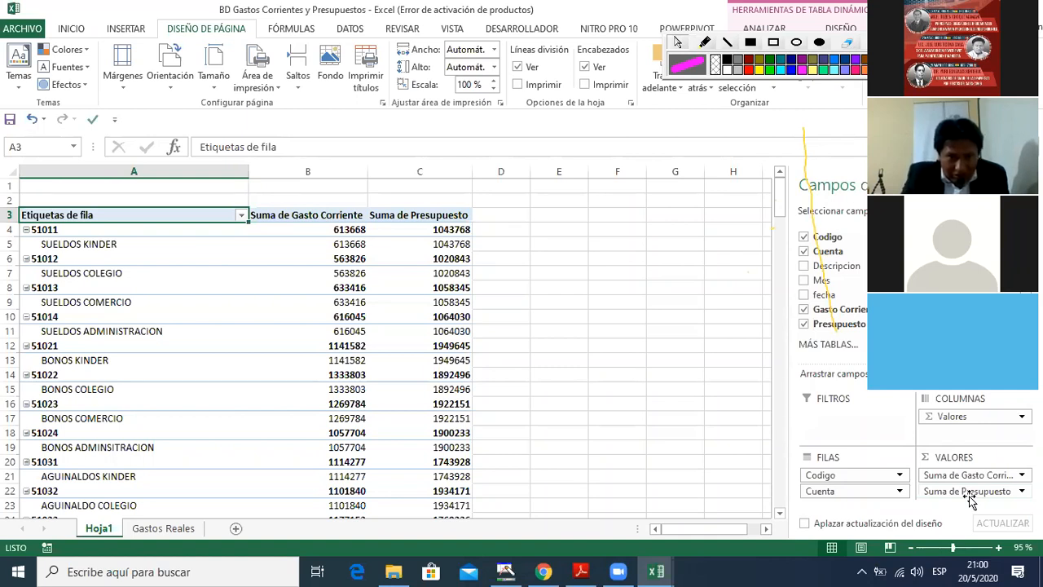
click(632, 329)
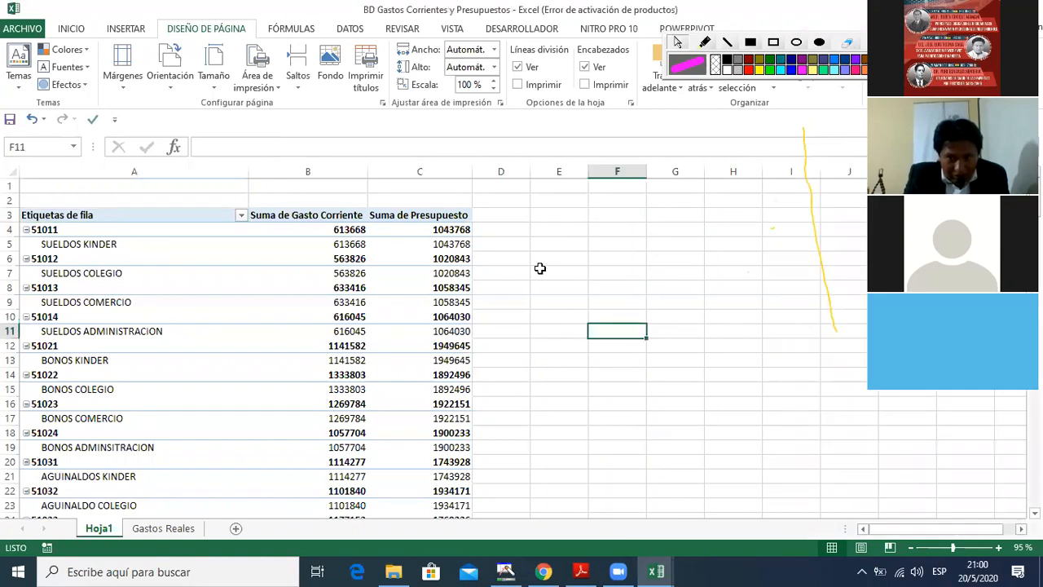
Step: In D4, divide code 51011's Suma de Gasto Corriente by its Suma de Presupuesto, and fill the formula down column D alongside the pivot table
click(540, 268)
key(Up)
key(Up)
key(Up)
key(Left)
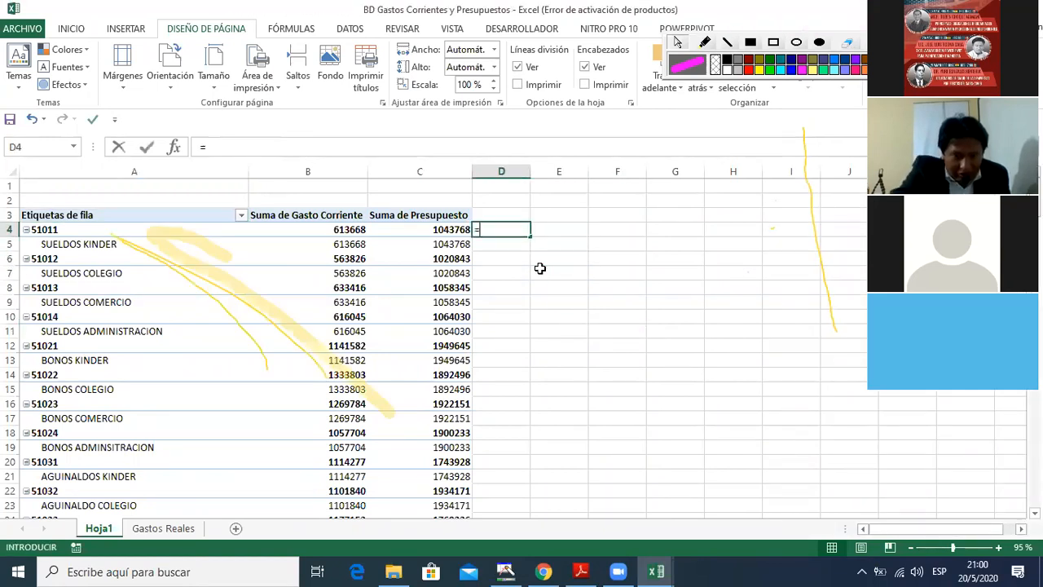
text(=)
key(Left)
key(Left)
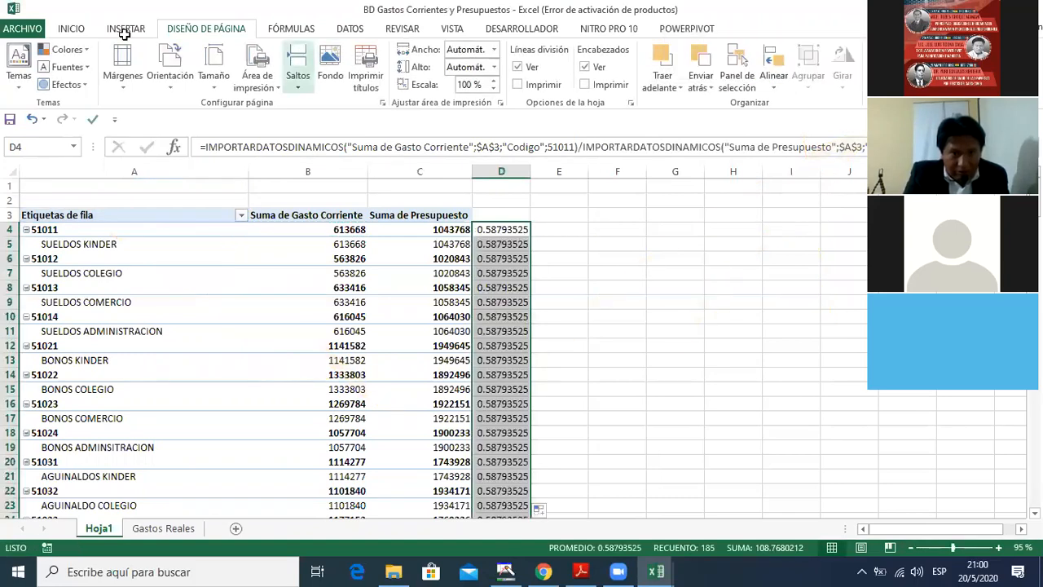
Step: Apply the rimmed three-traffic-light icon set as conditional formatting to the ratios in column D
click(71, 28)
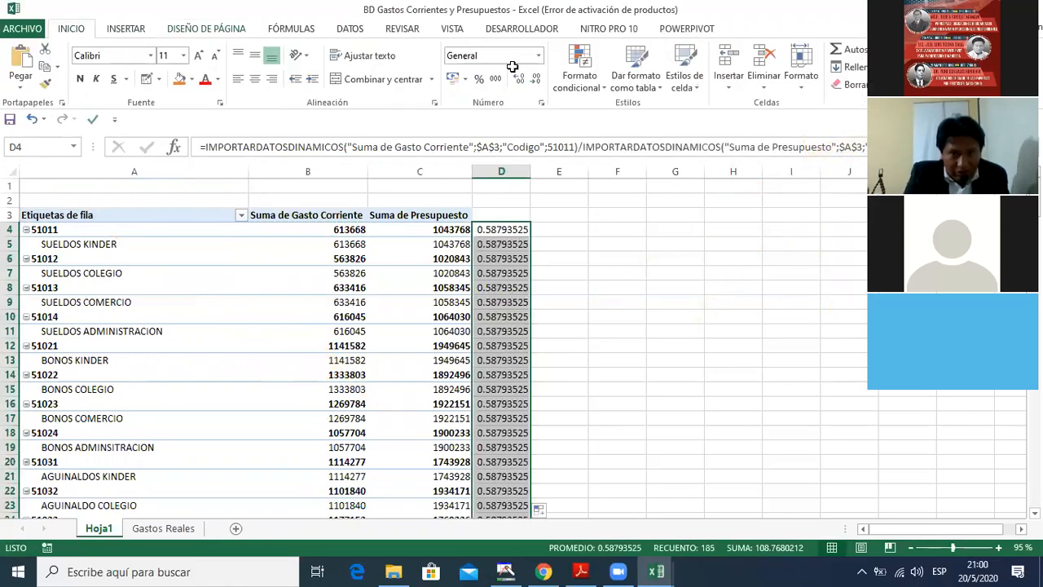
click(601, 87)
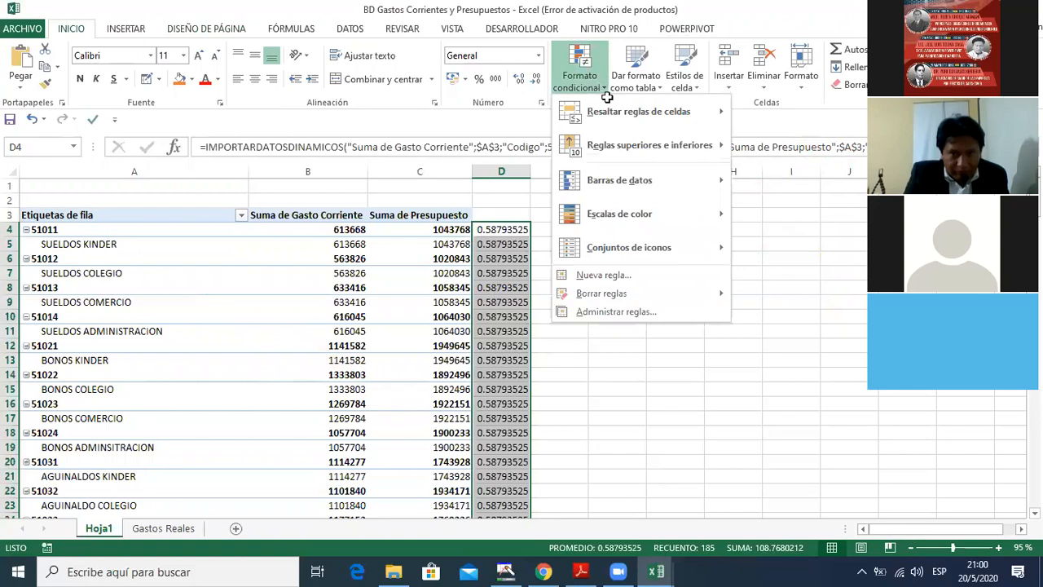
mouse_move(663, 245)
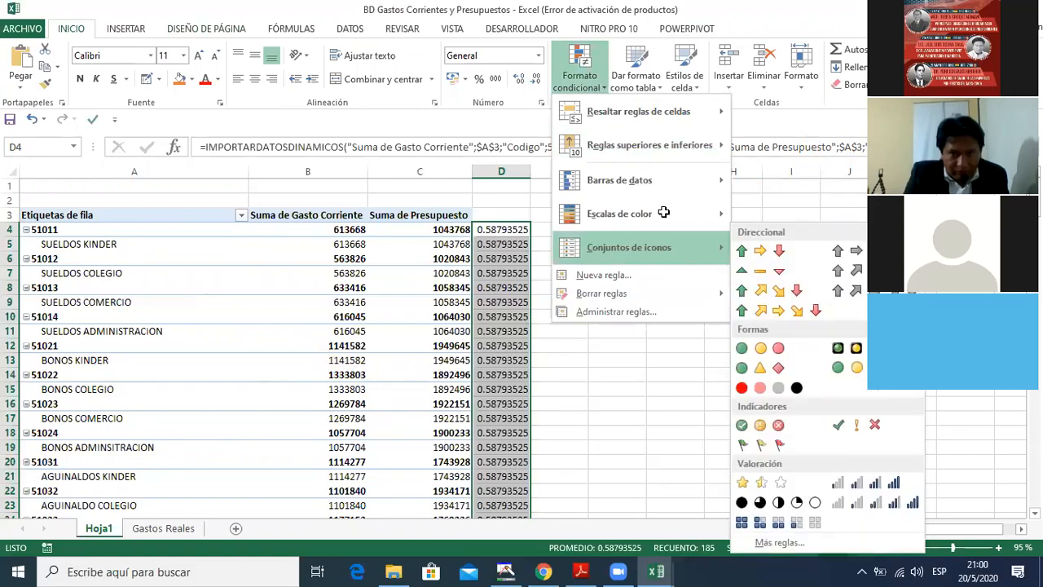
click(775, 348)
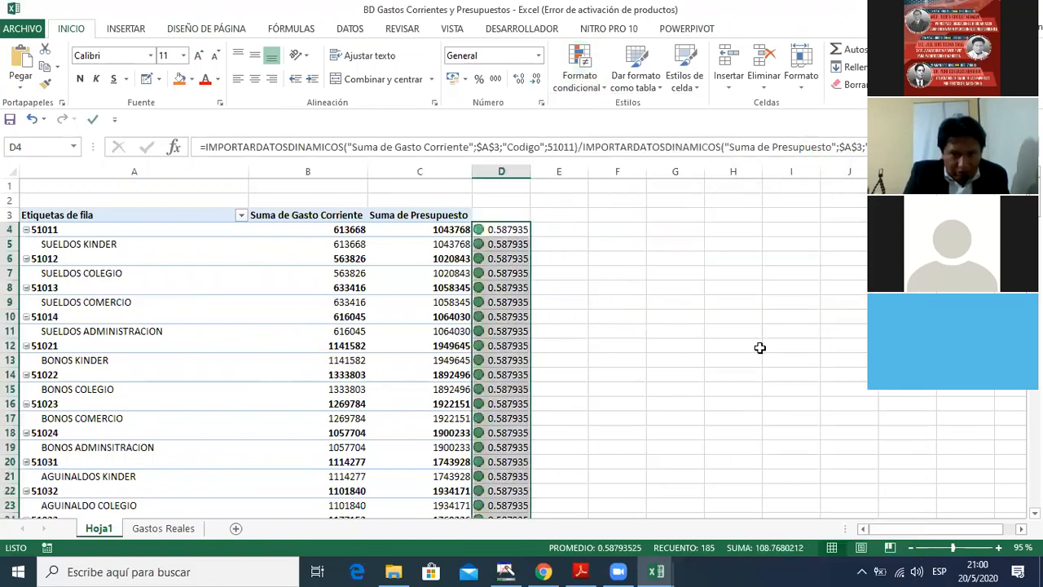
Step: Examine row 8 cell by cell, comparing its Gasto Corriente and Presupuesto sums with the ratio in column D
click(508, 281)
key(Left)
key(Left)
key(Right)
key(Right)
key(Left)
key(Left)
key(Left)
key(Right)
key(Right)
key(Right)
key(Left)
key(Left)
key(Right)
key(Right)
key(Left)
key(Right)
key(Left)
key(Left)
key(Right)
key(Right)
key(Left)
key(Left)
key(Right)
key(Left)
key(Right)
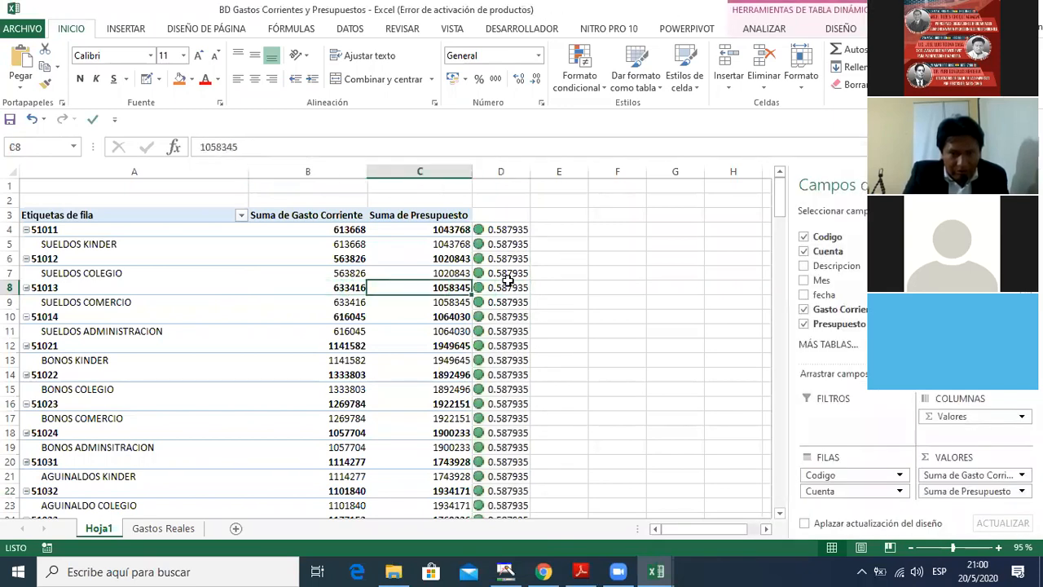
key(Right)
key(Left)
key(Left)
key(Left)
key(Right)
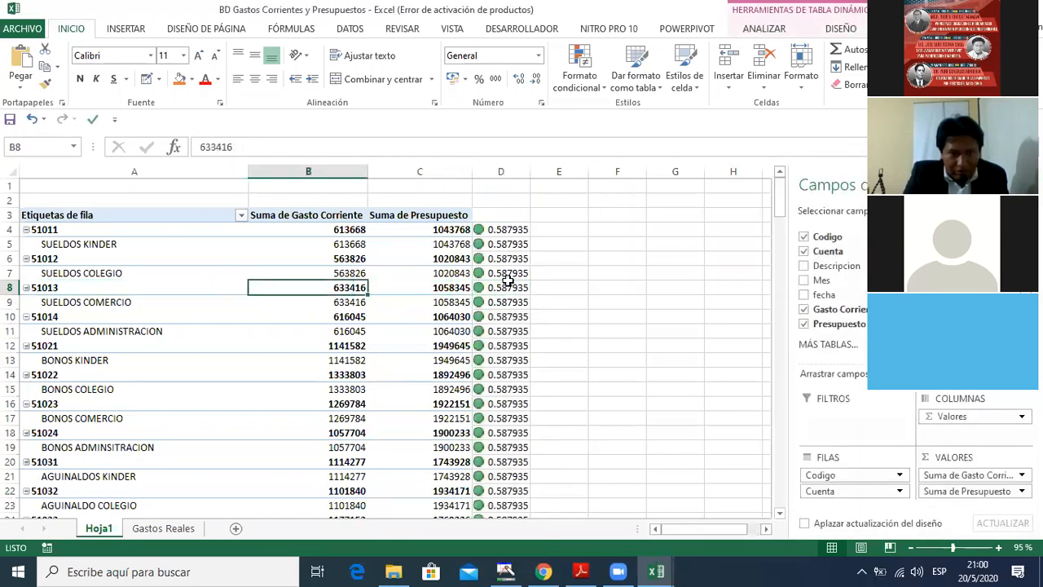
key(Right)
key(Right)
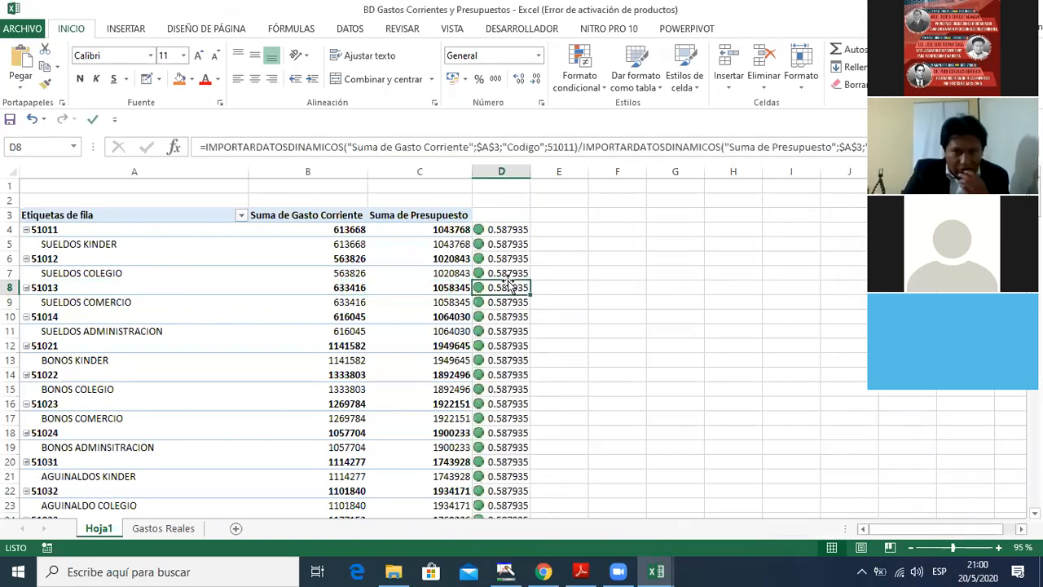
click(596, 268)
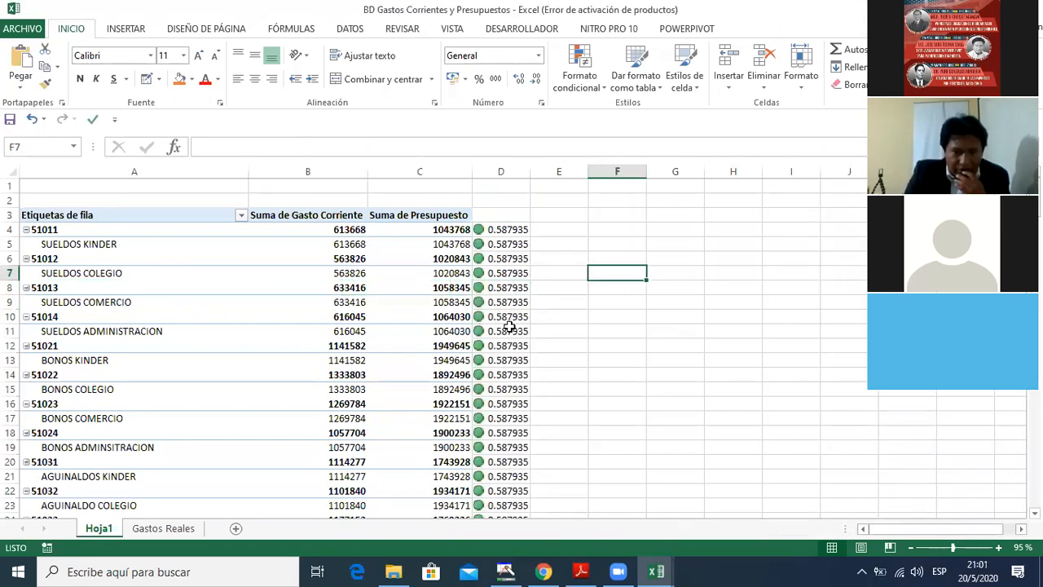
Step: Add a new worksheet after Gastos Reales and enter 1 in cells A1 and B1
click(235, 529)
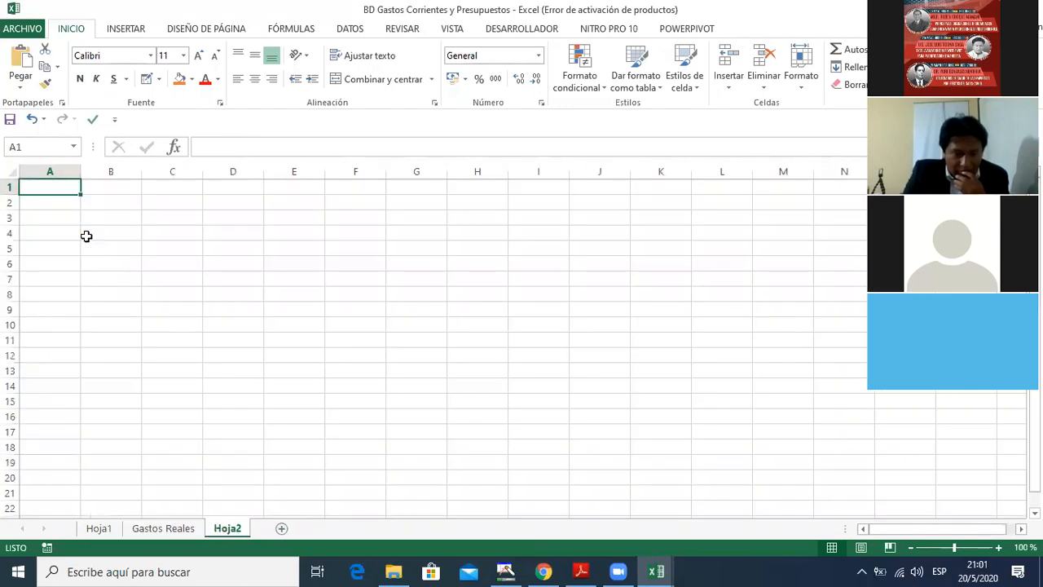
text(1)
key(ctrl+Return)
key(Tab)
text(1)
key(ctrl+Return)
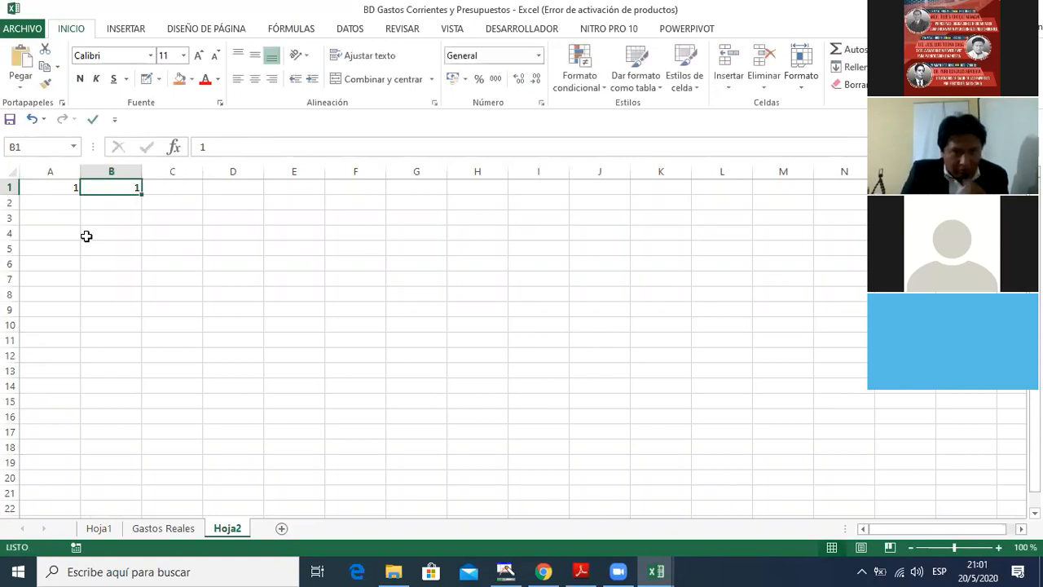
Step: Look at the last row of Hoja2 in column A and return to the start of the sheet
key(Left)
key(Down)
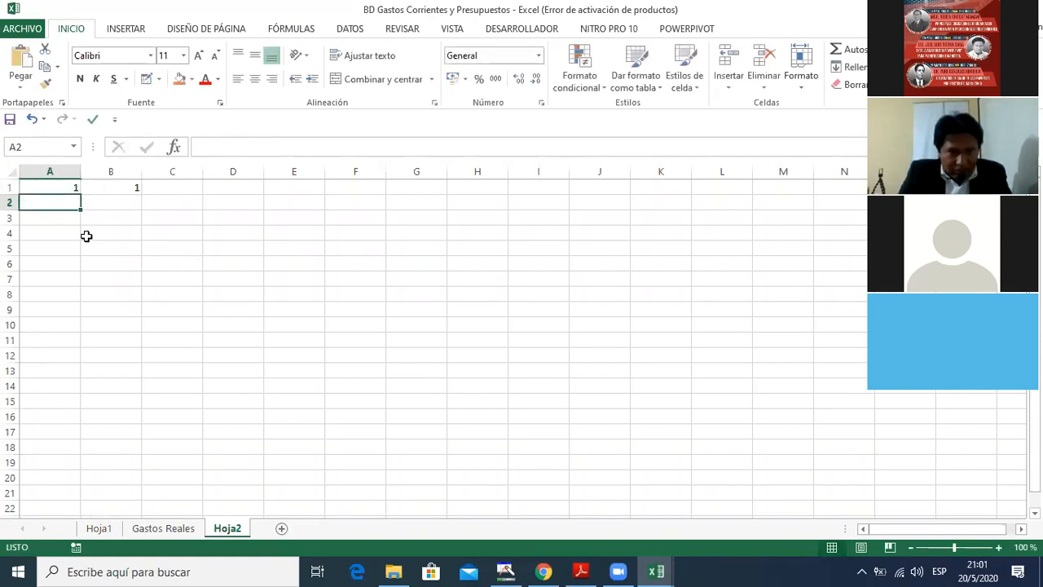
key(ctrl+Down)
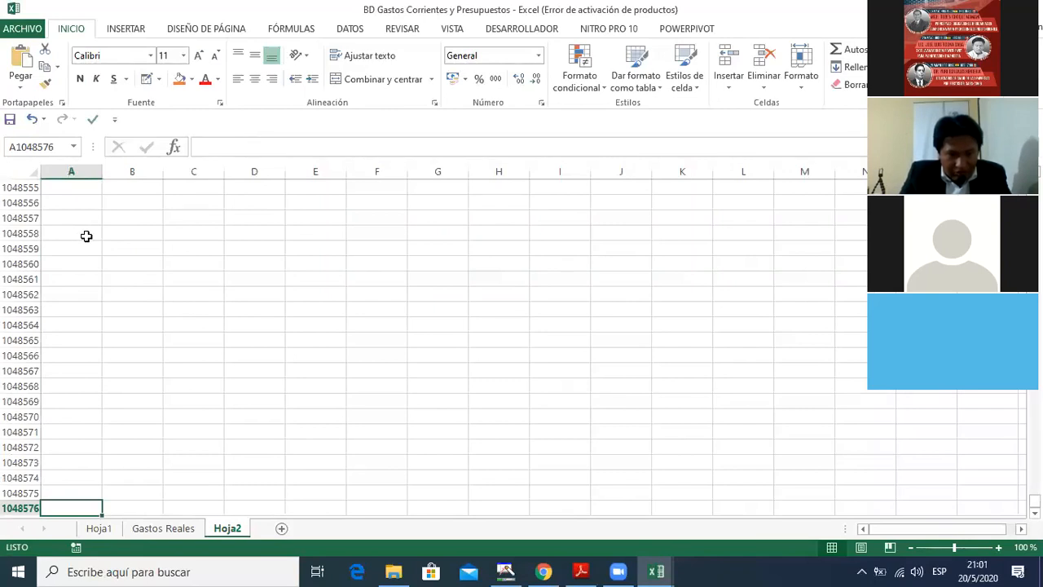
key(ctrl+Home)
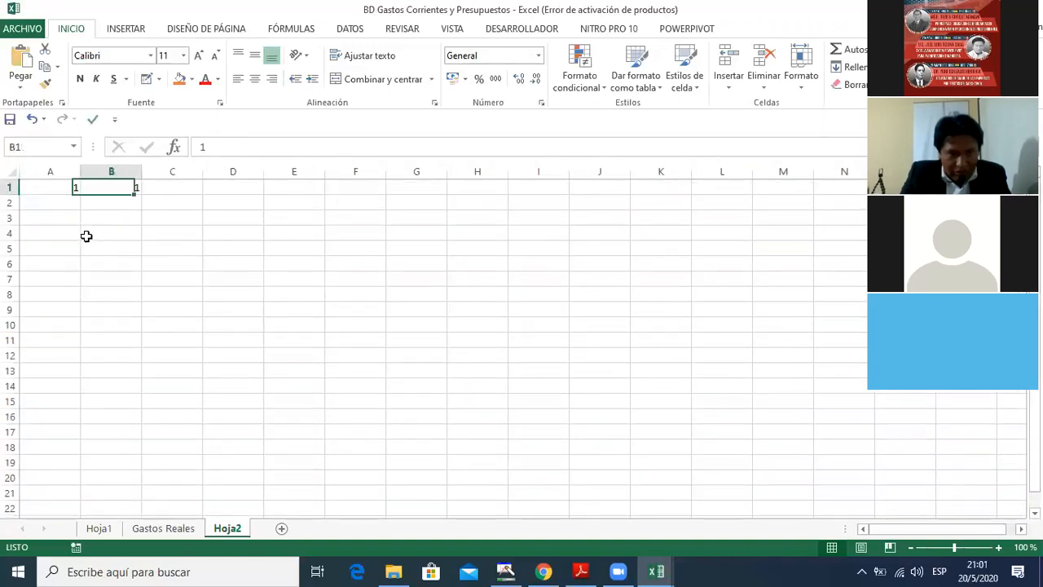
Step: Copy the 1 in A1 across all of row 1, out to the last column of Hoja2
key(ctrl+c)
key(ctrl+shift+Right)
key(ctrl+shift+Right)
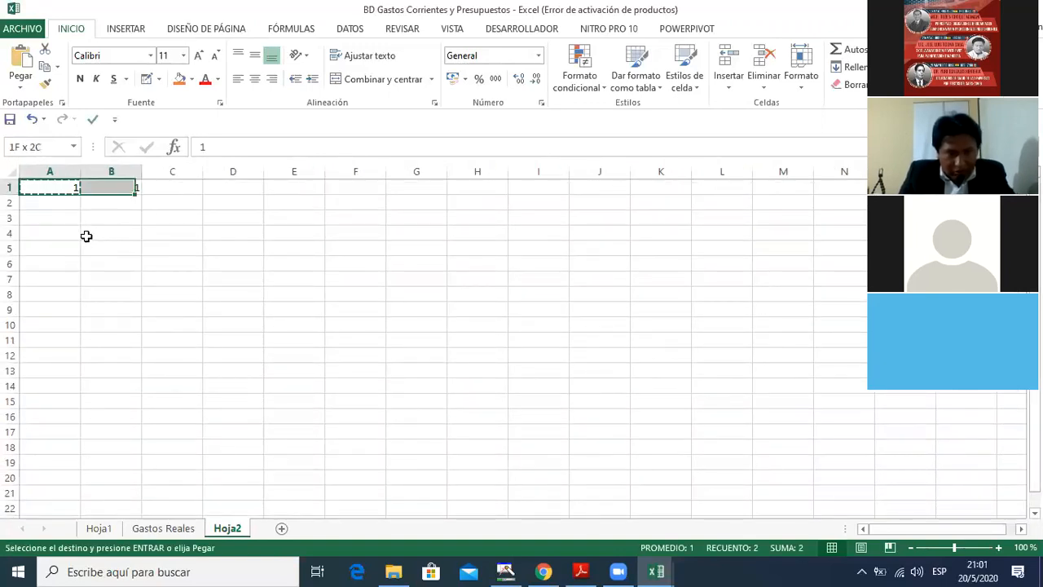
key(Return)
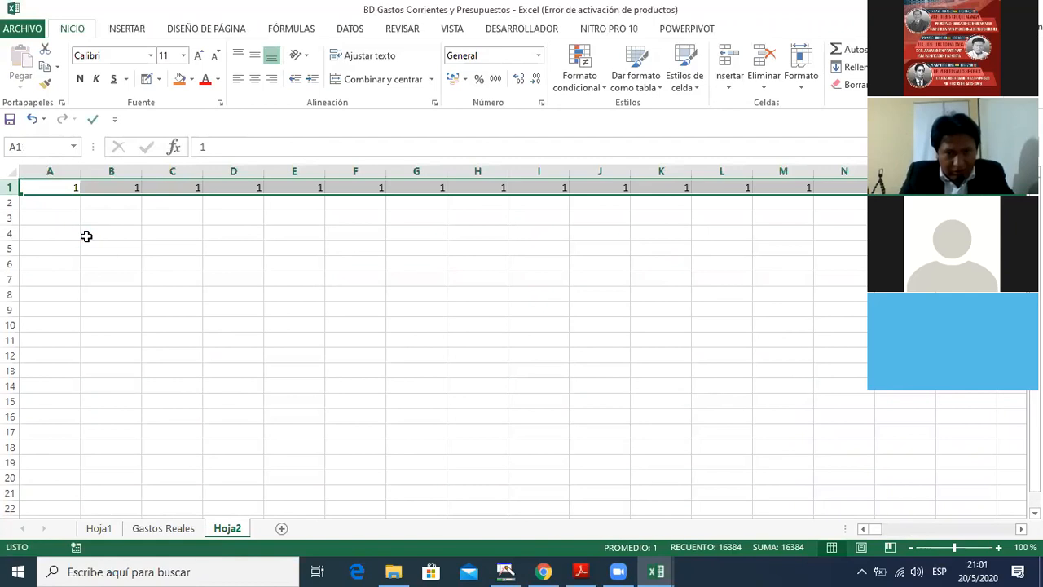
Step: Try to paste row 1 over every row of Hoja2, cancelling the large operation
key(ctrl+c)
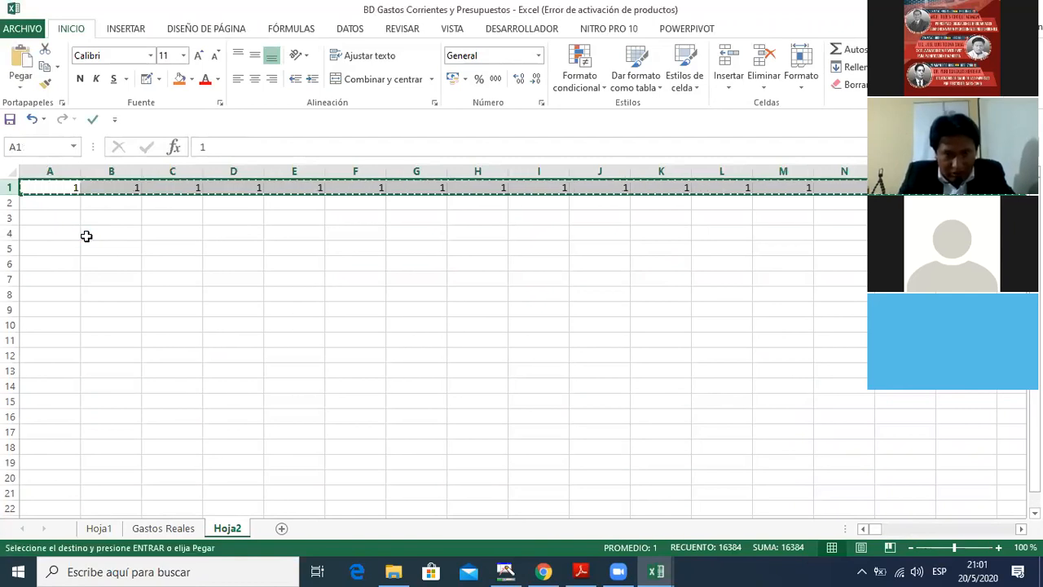
key(ctrl+shift+Down)
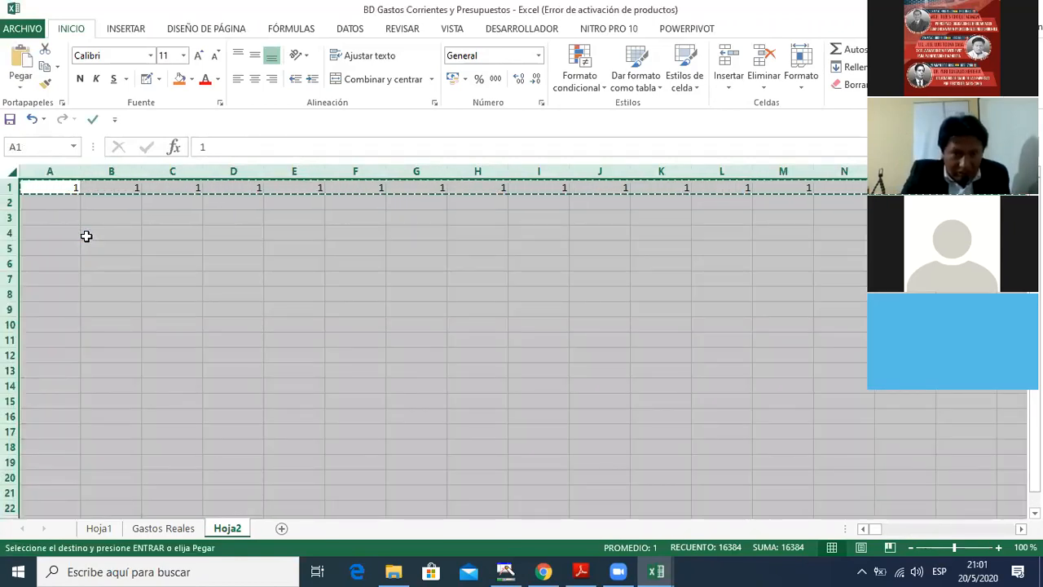
key(ctrl+v)
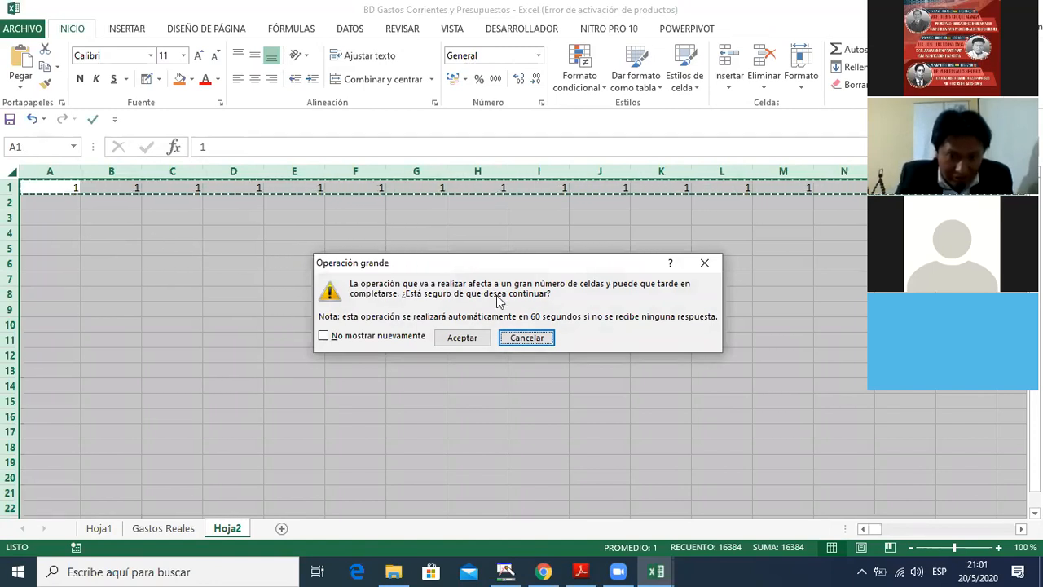
click(527, 339)
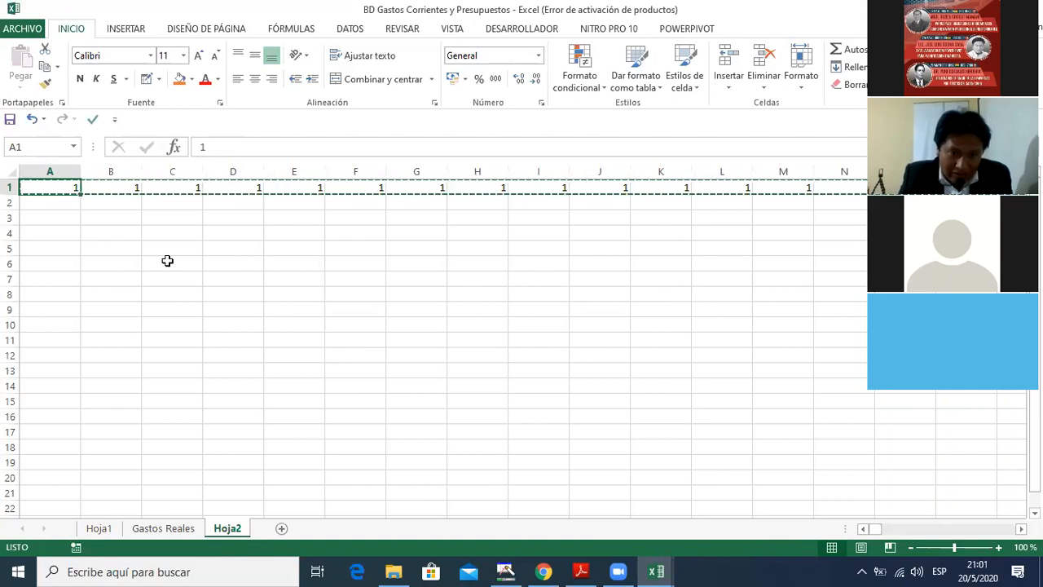
Step: Examine the limits of Hoja2 by visiting its last column and last row, and look through the first cells of row 1
key(ctrl+Right)
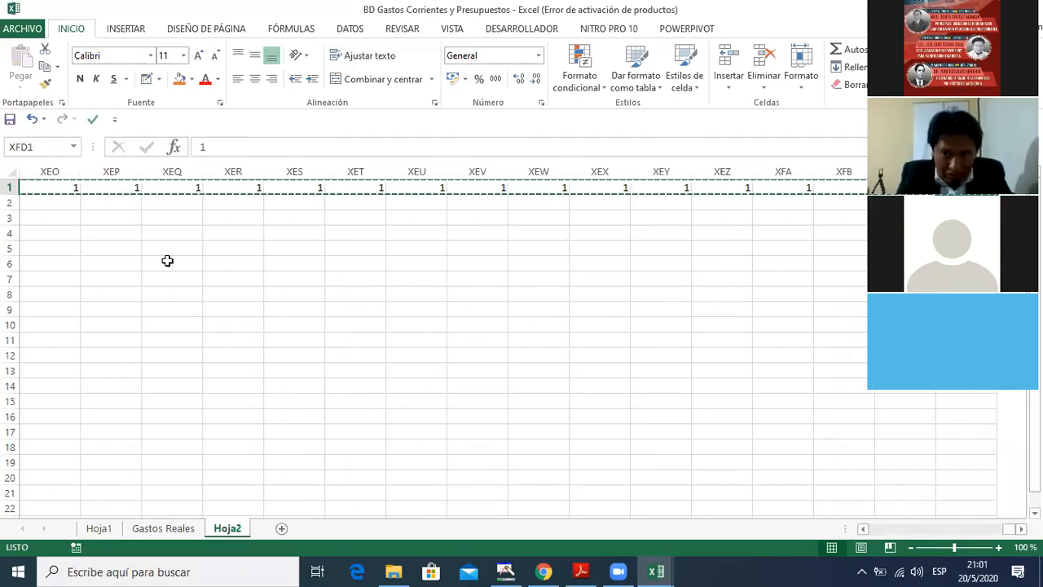
key(ctrl+Left)
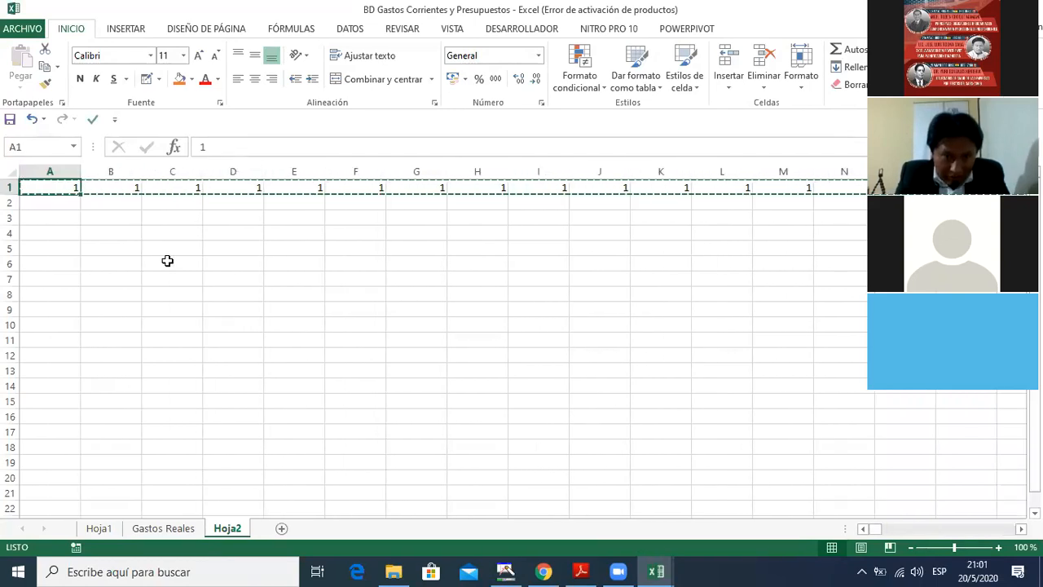
key(ctrl+Down)
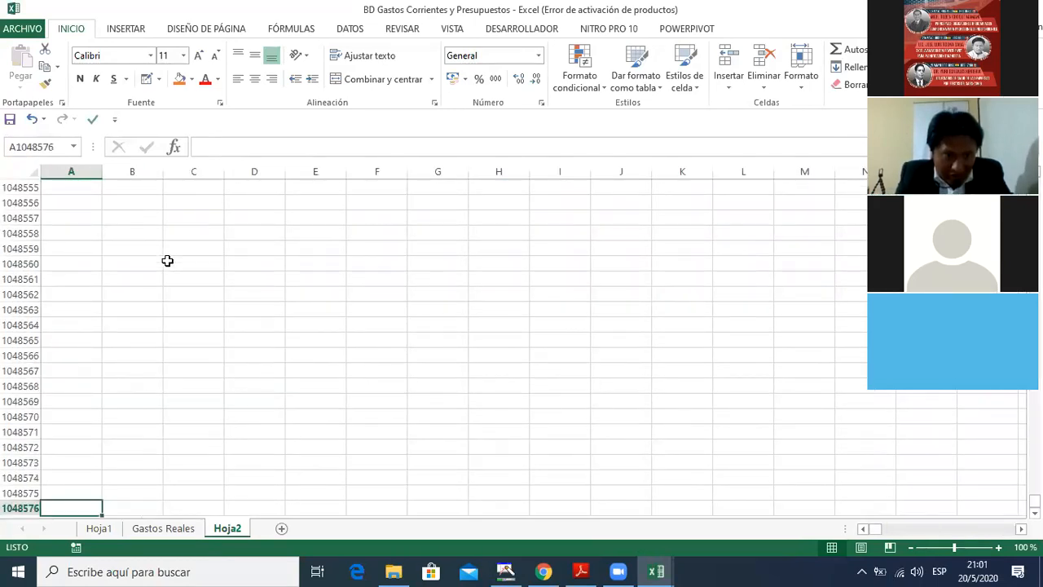
key(ctrl+Up)
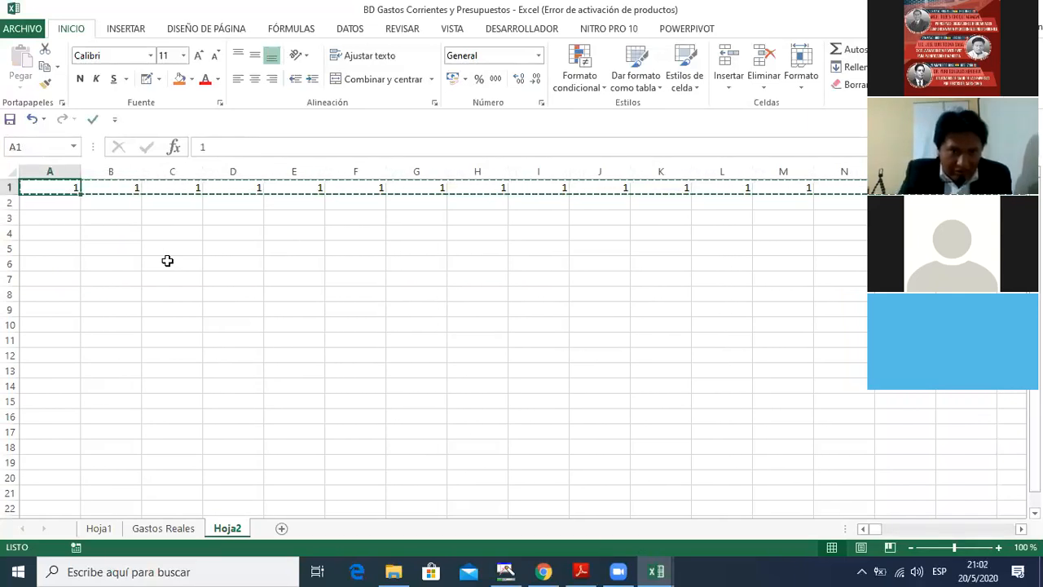
key(Right)
key(Right)
key(Right)
key(Right)
key(Right)
key(Left)
key(Left)
key(Left)
key(Left)
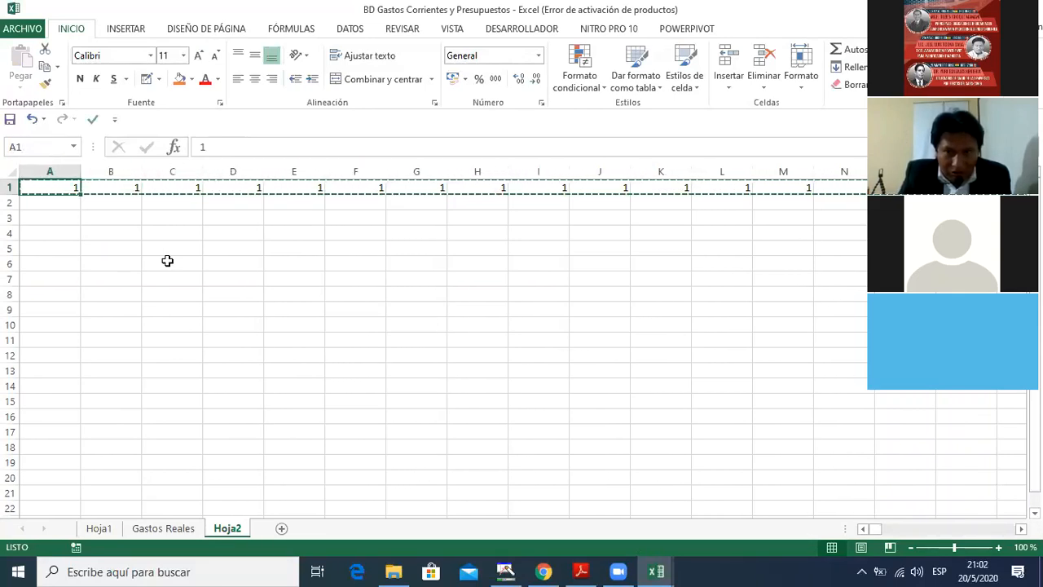
Step: Open the PowerPivot data model window for the workbook and bring it to the front
click(688, 30)
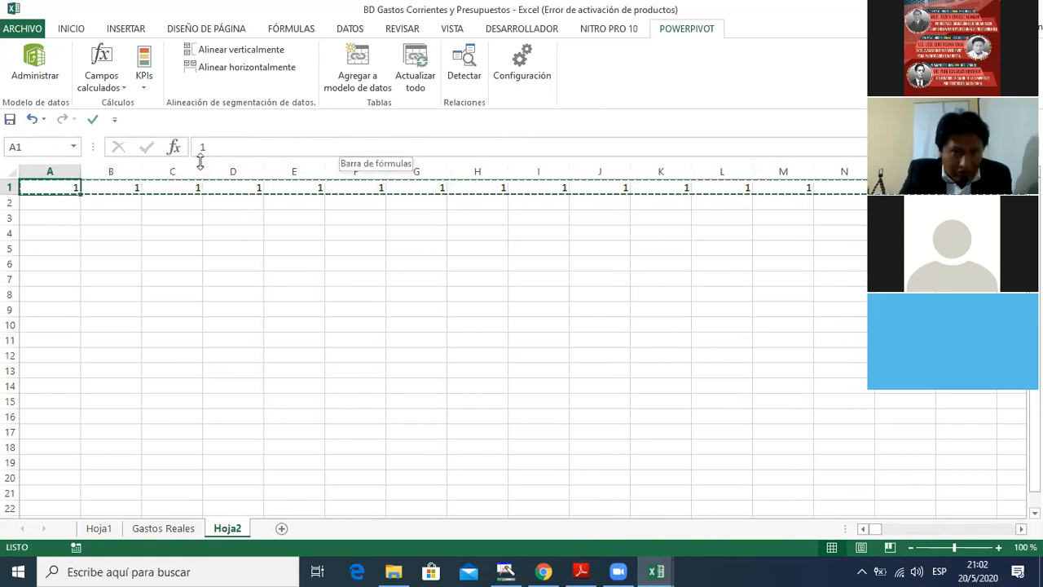
click(33, 77)
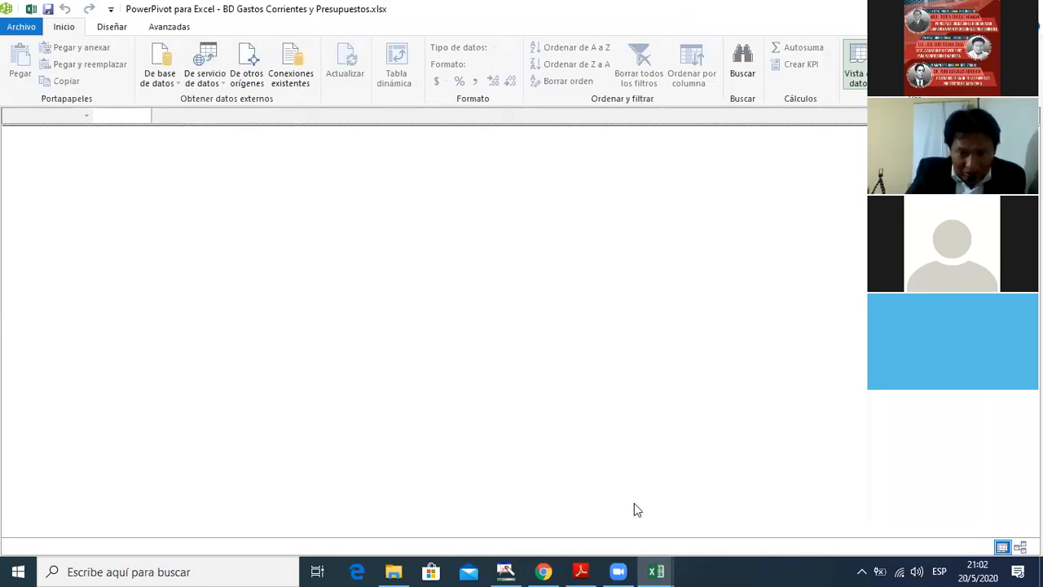
mouse_move(659, 570)
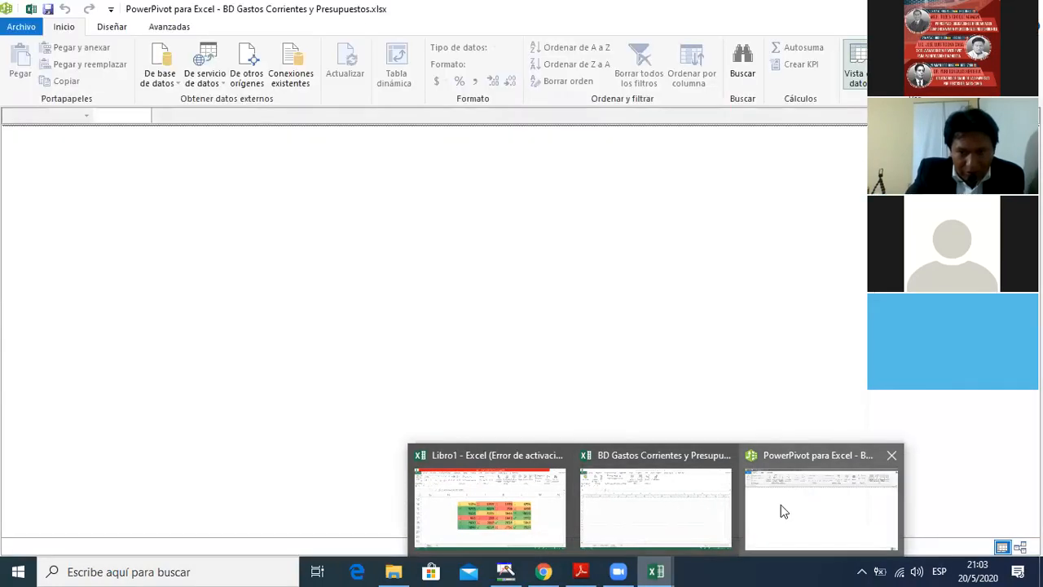
click(781, 511)
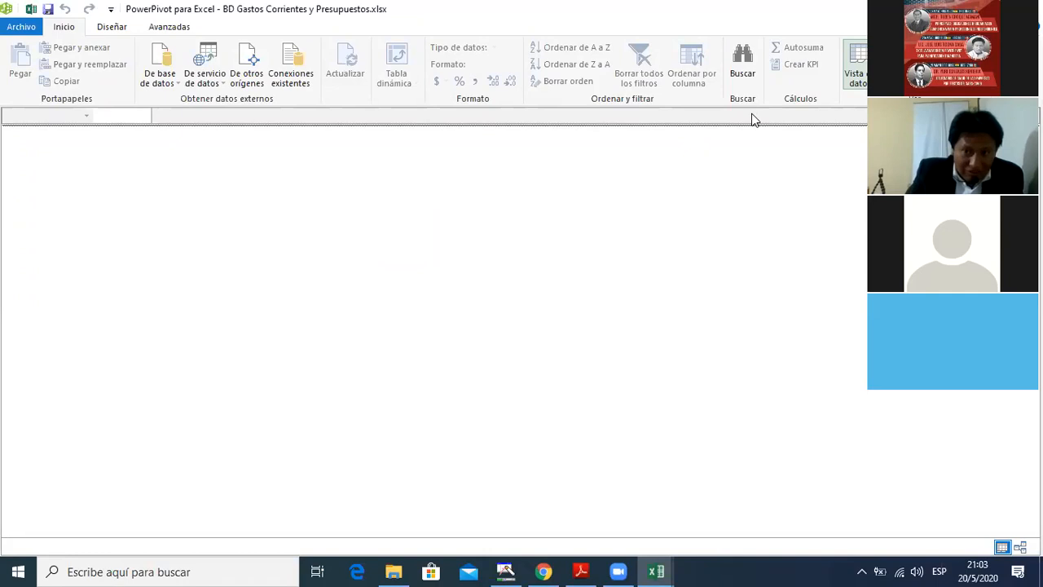
click(506, 571)
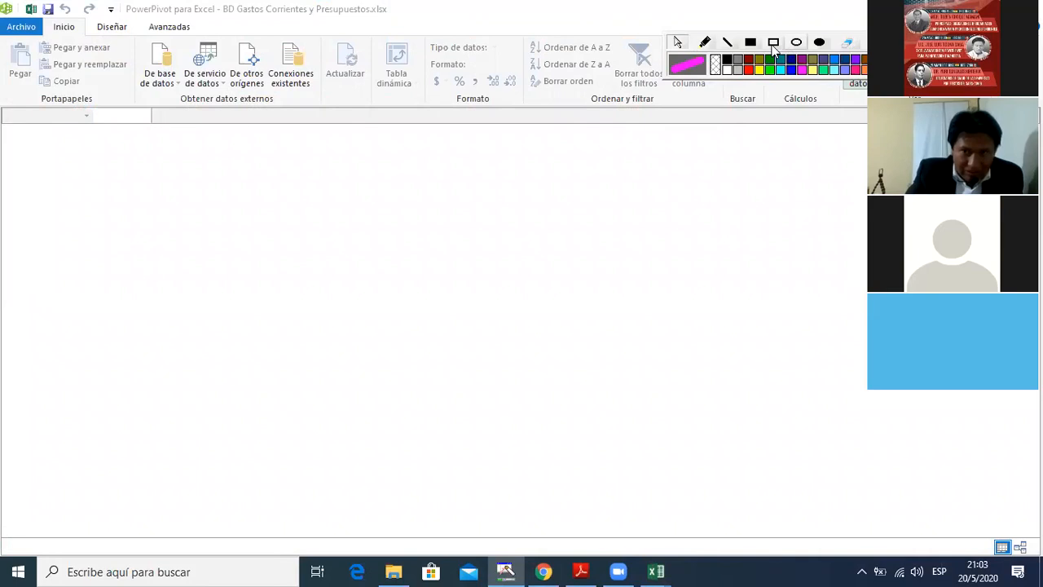
click(775, 45)
key(Escape)
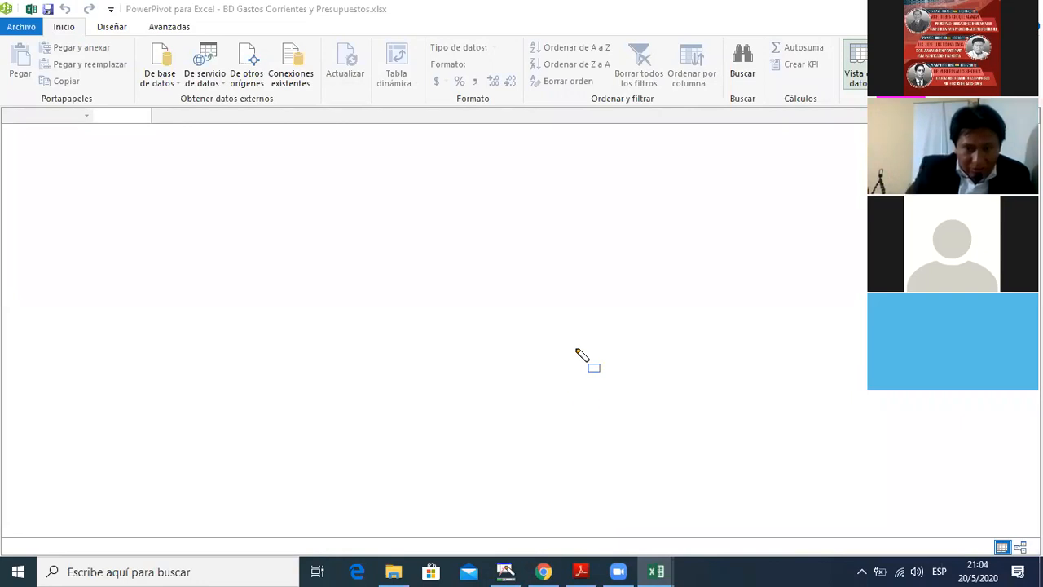
click(505, 571)
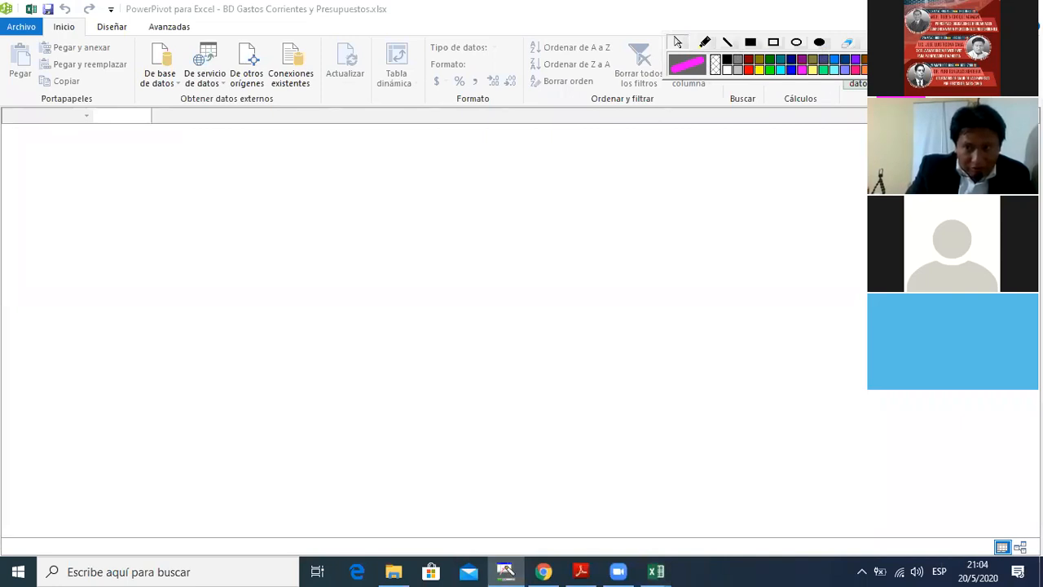
click(432, 285)
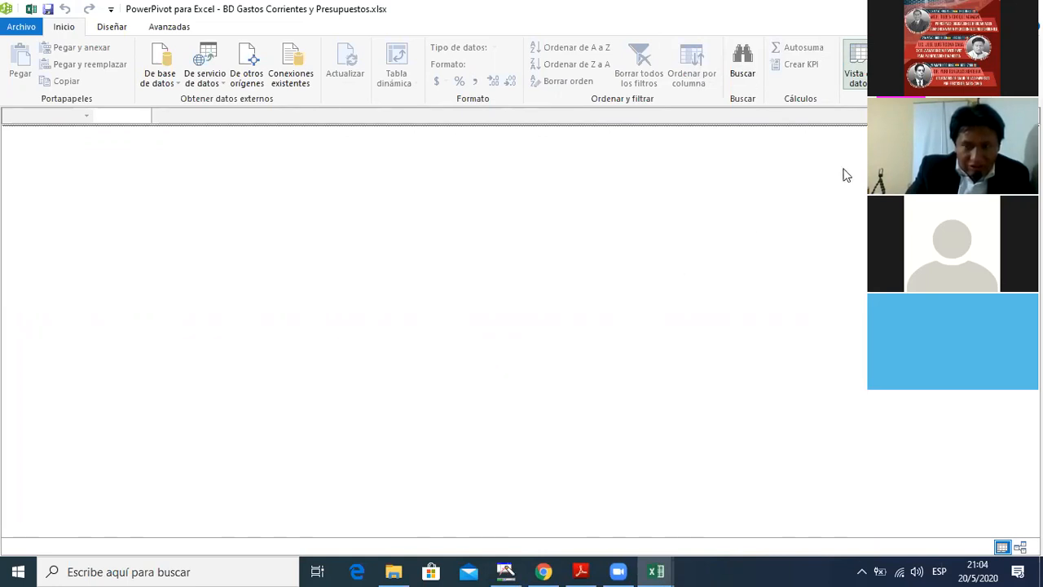
click(507, 571)
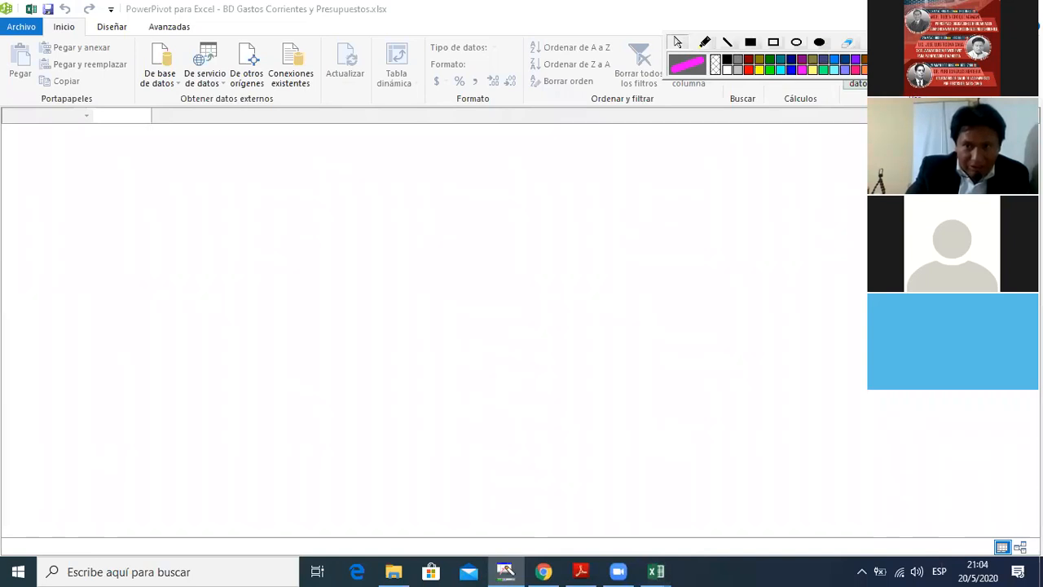
key(Escape)
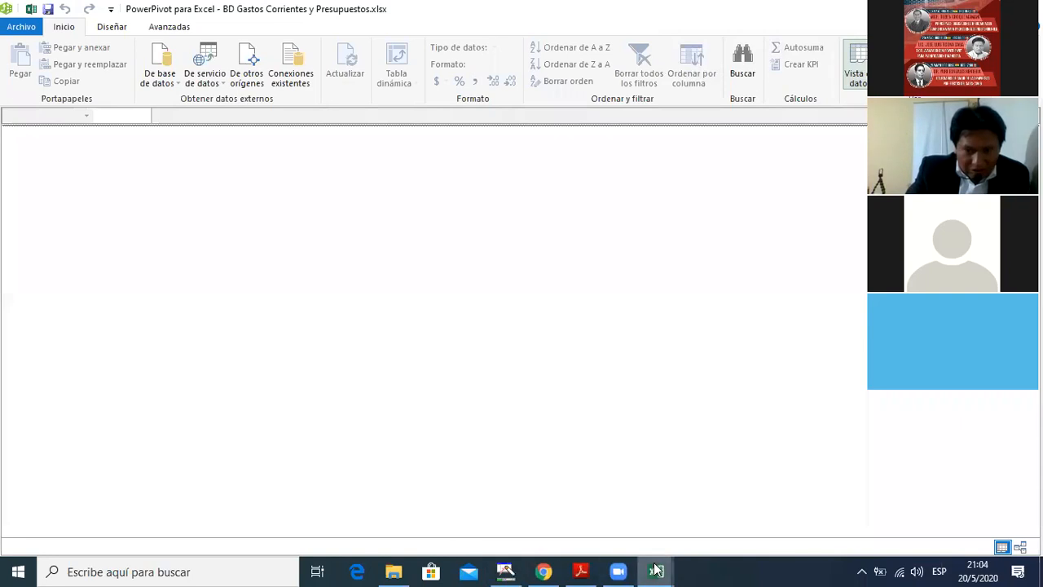
Step: Return to the BD Gastos Corrientes y Presupuestos workbook and open its Hoja1 sheet with the pivot table
mouse_move(657, 569)
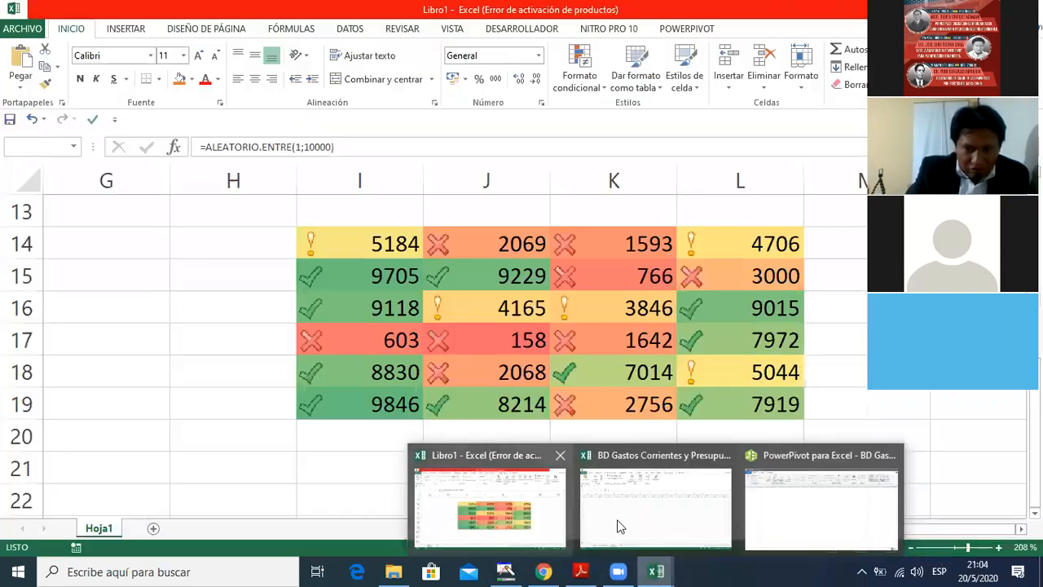
mouse_move(620, 526)
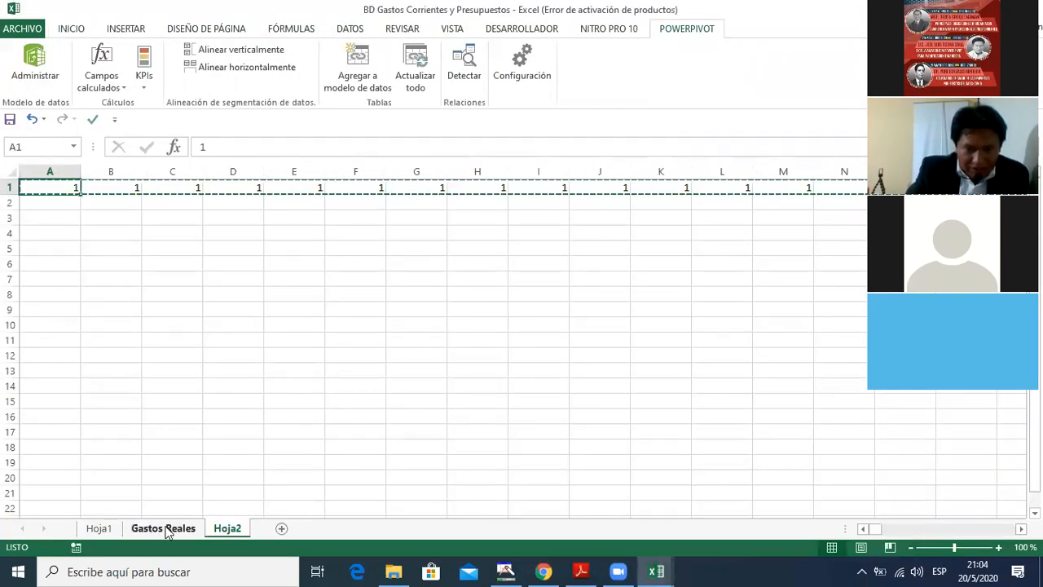
key(ctrl+Page_Up)
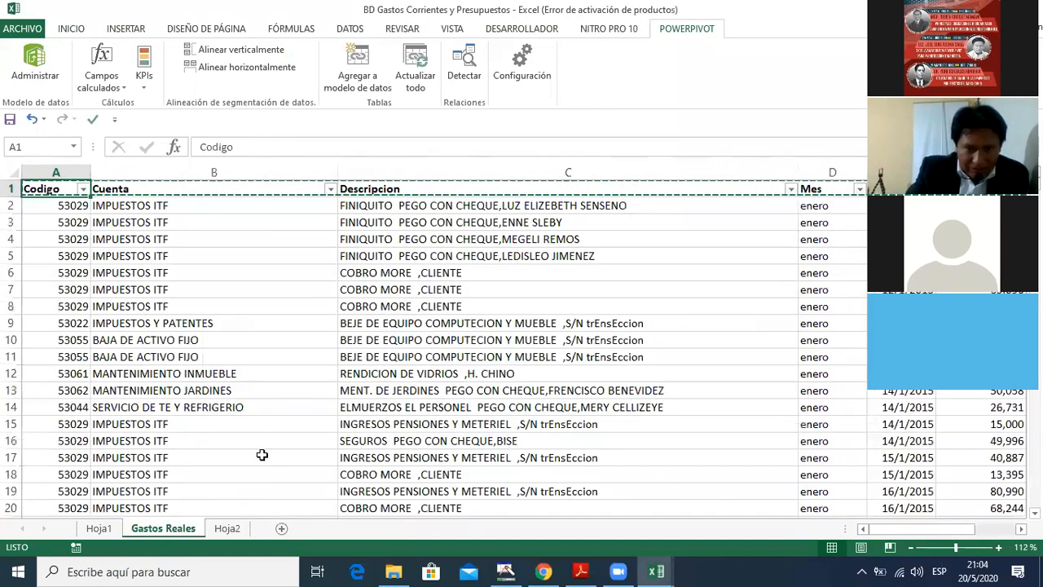
click(104, 527)
Step: Examine the ratio formulas and icons in column D of Hoja1 against the pivot table's expense and budget sums
click(478, 339)
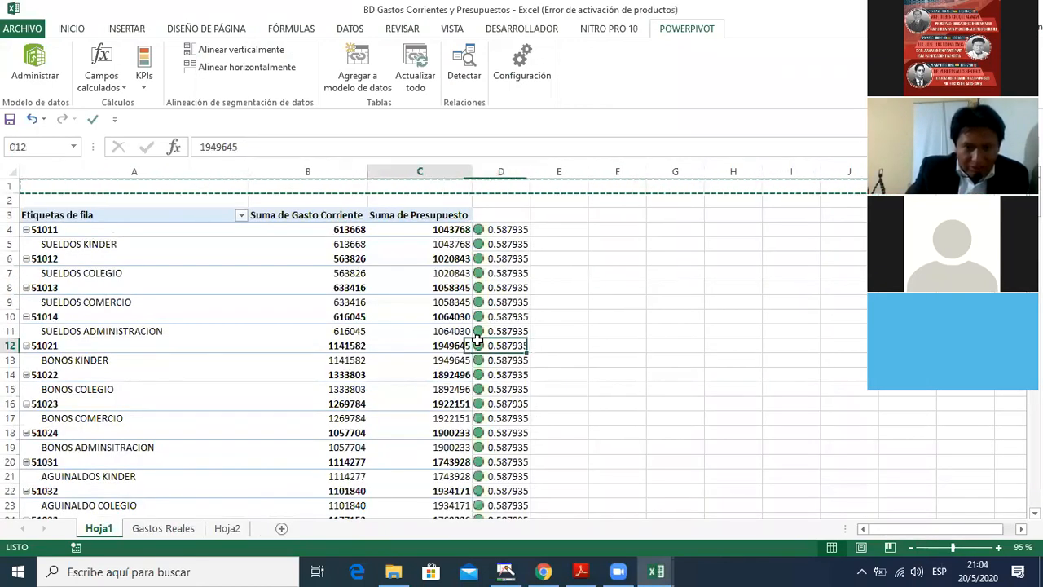
key(Right)
key(Down)
key(Down)
key(Down)
key(Down)
key(Down)
key(Down)
key(Down)
key(Down)
key(Down)
key(Down)
key(Down)
key(Down)
key(Down)
key(Down)
key(Down)
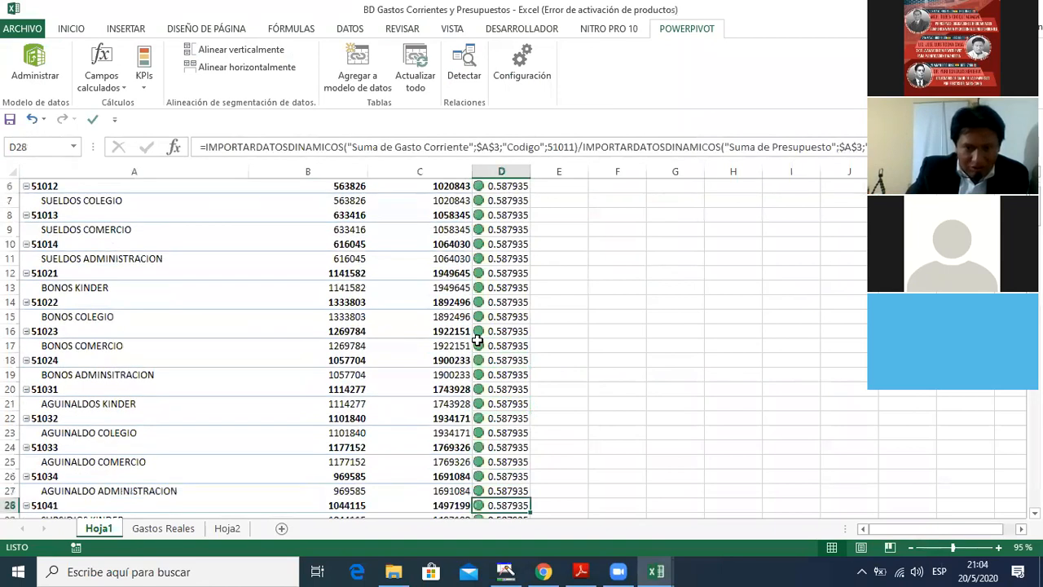
key(Up)
key(Up)
key(Up)
key(Up)
key(Up)
key(Up)
key(Up)
key(Up)
key(Up)
key(Up)
key(Up)
key(Up)
key(Up)
key(Up)
key(Up)
key(Up)
key(Up)
key(Up)
key(Up)
key(Up)
key(Up)
key(Up)
key(Up)
key(Down)
key(Down)
key(Down)
key(Down)
key(Down)
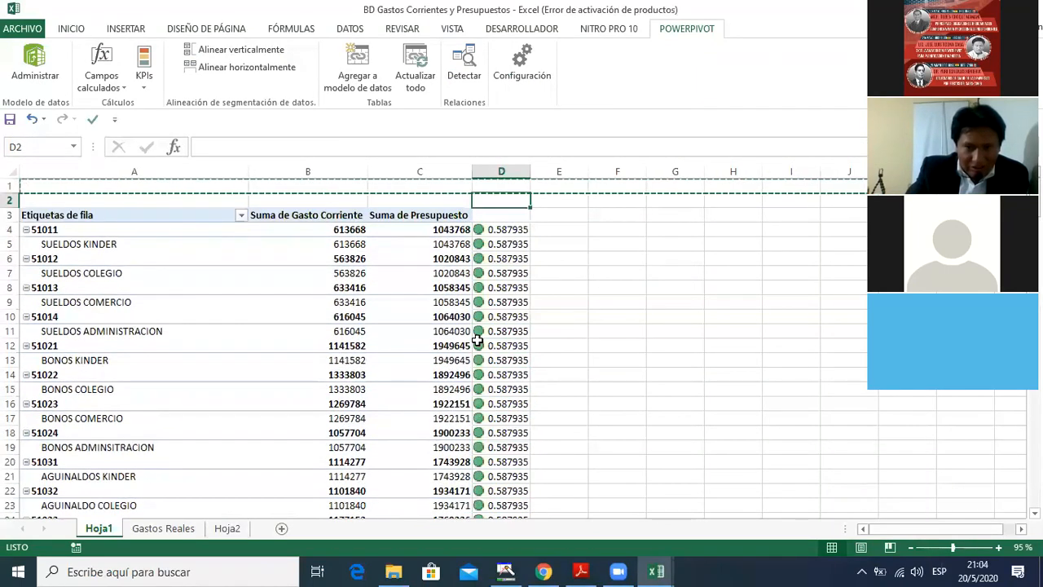
key(Up)
key(Up)
key(Left)
key(Right)
key(Left)
key(Right)
key(Left)
key(Left)
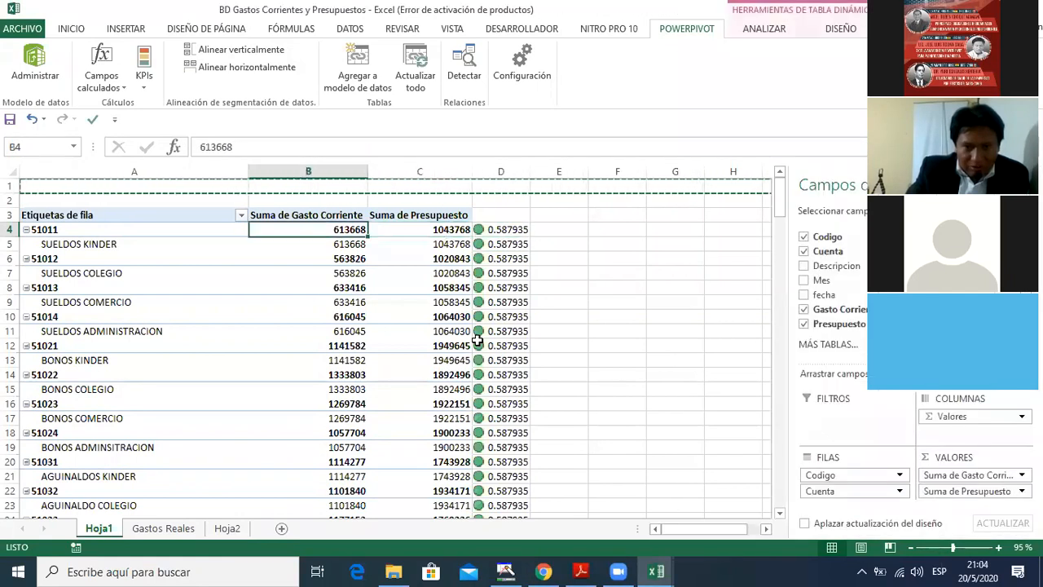
key(Right)
key(Right)
key(Down)
key(Down)
key(Down)
key(Down)
key(Down)
key(Down)
key(Down)
key(Down)
key(Down)
key(Down)
key(Down)
key(Down)
key(Down)
key(Down)
key(Down)
key(Down)
key(Down)
key(Down)
key(Down)
key(Down)
key(Down)
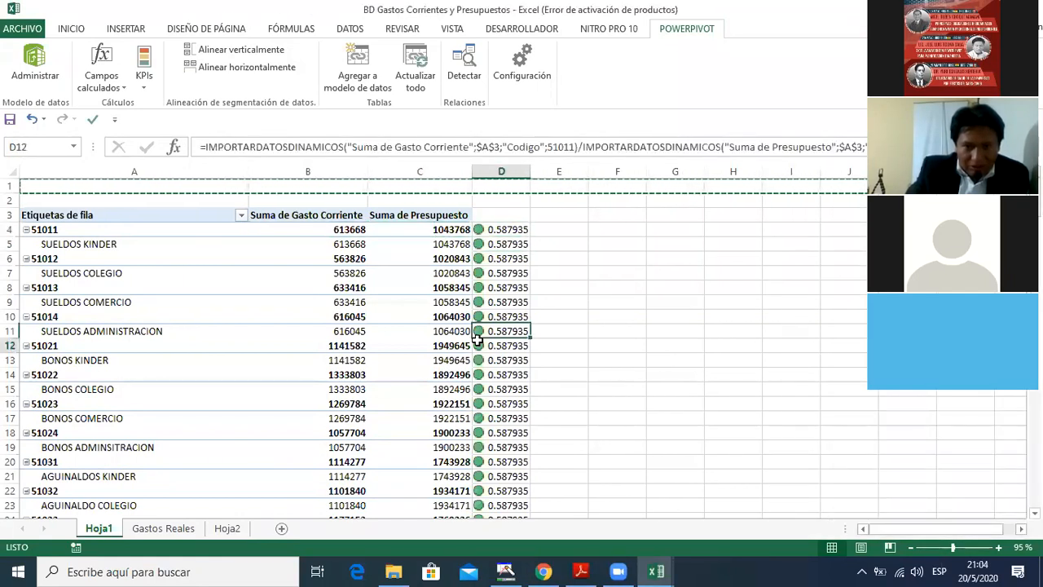
key(Up)
key(Up)
key(Up)
key(Up)
key(Up)
key(Up)
key(Up)
key(Up)
key(Up)
key(Up)
key(Up)
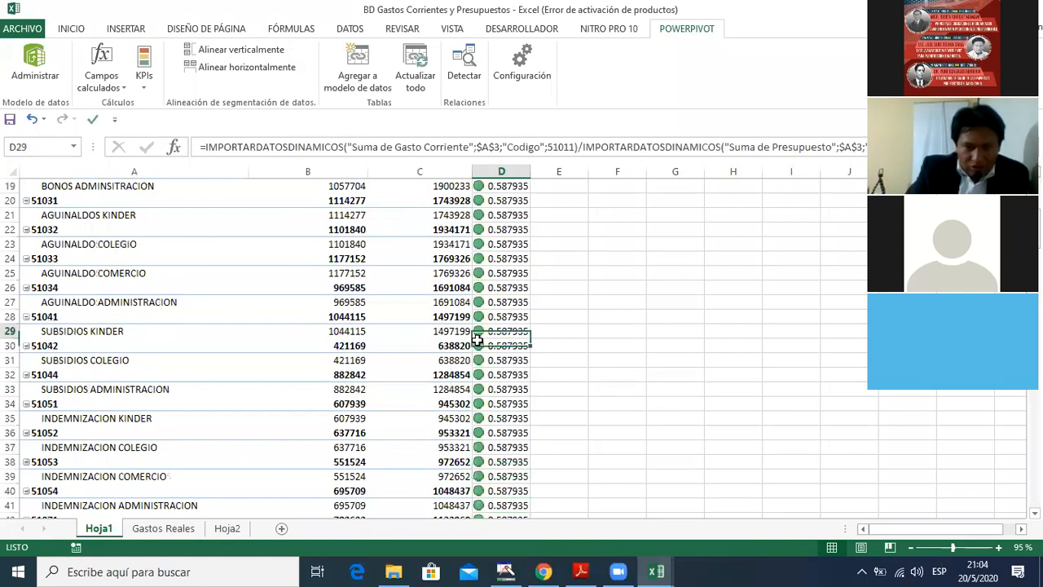
key(ctrl+Up)
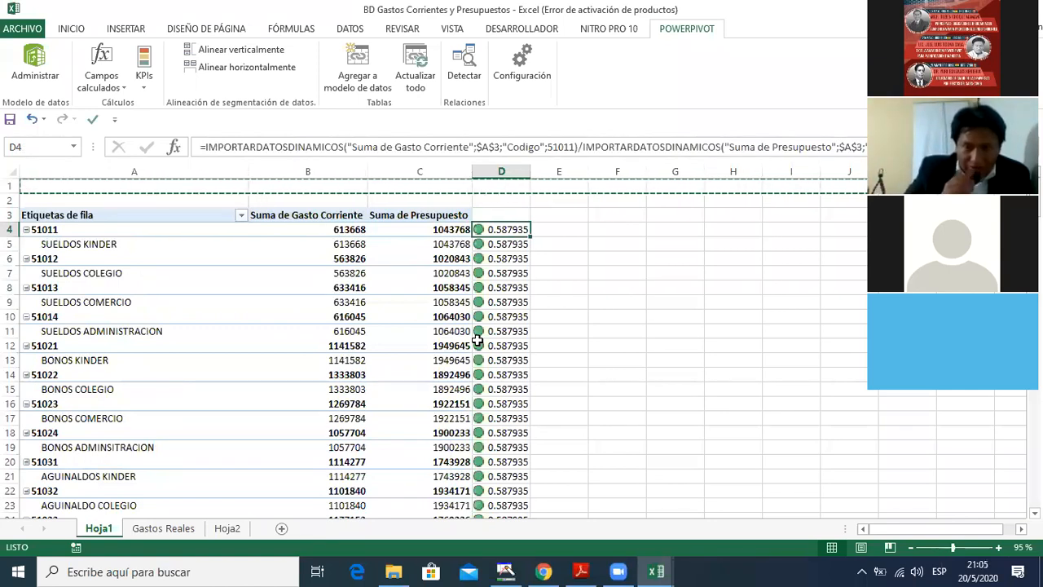
key(Up)
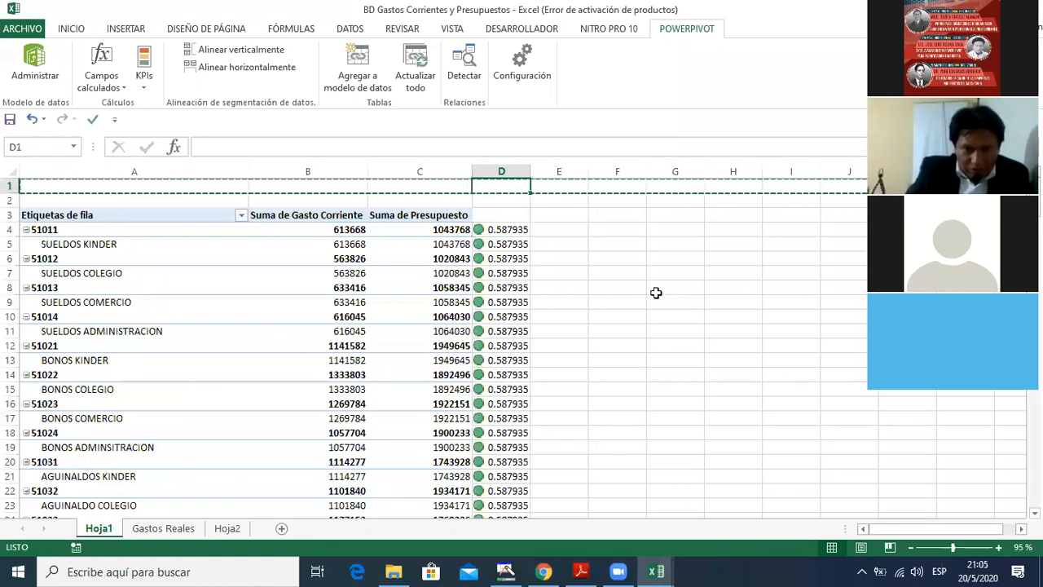
Step: Begin editing the empty cell F3 beside the pivot table on Hoja1
click(650, 227)
click(625, 221)
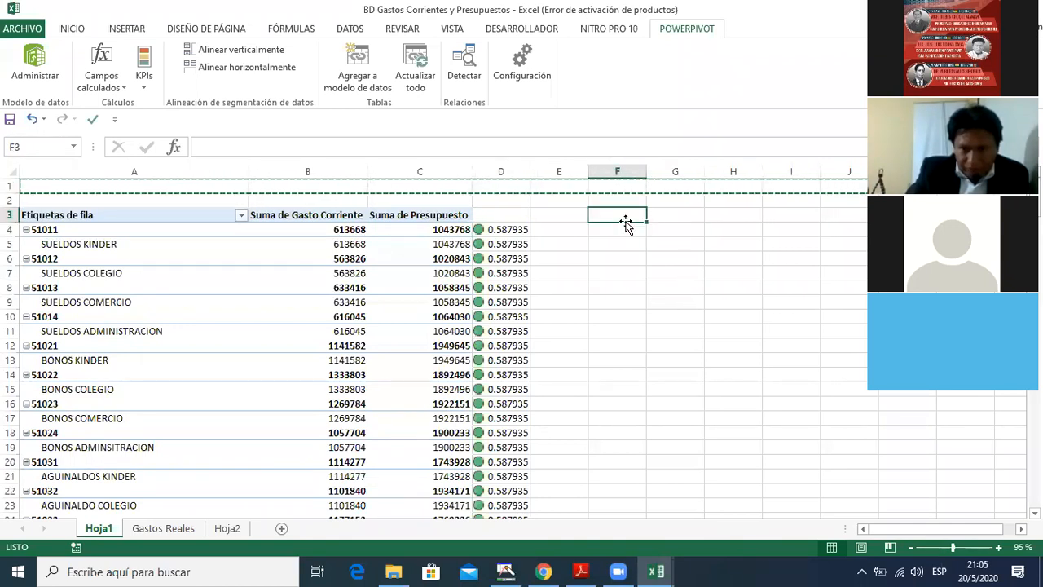
double_click(620, 217)
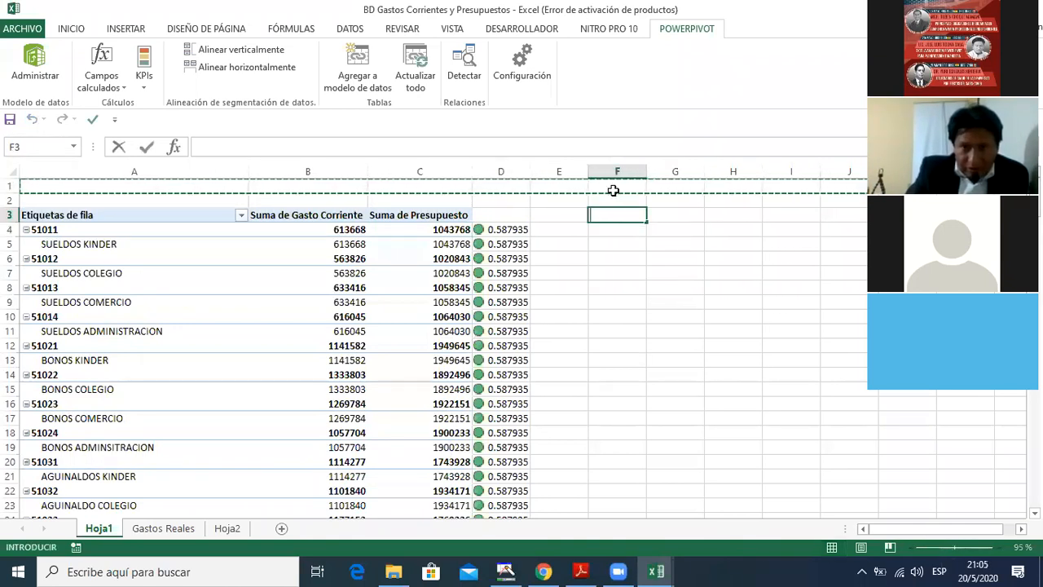